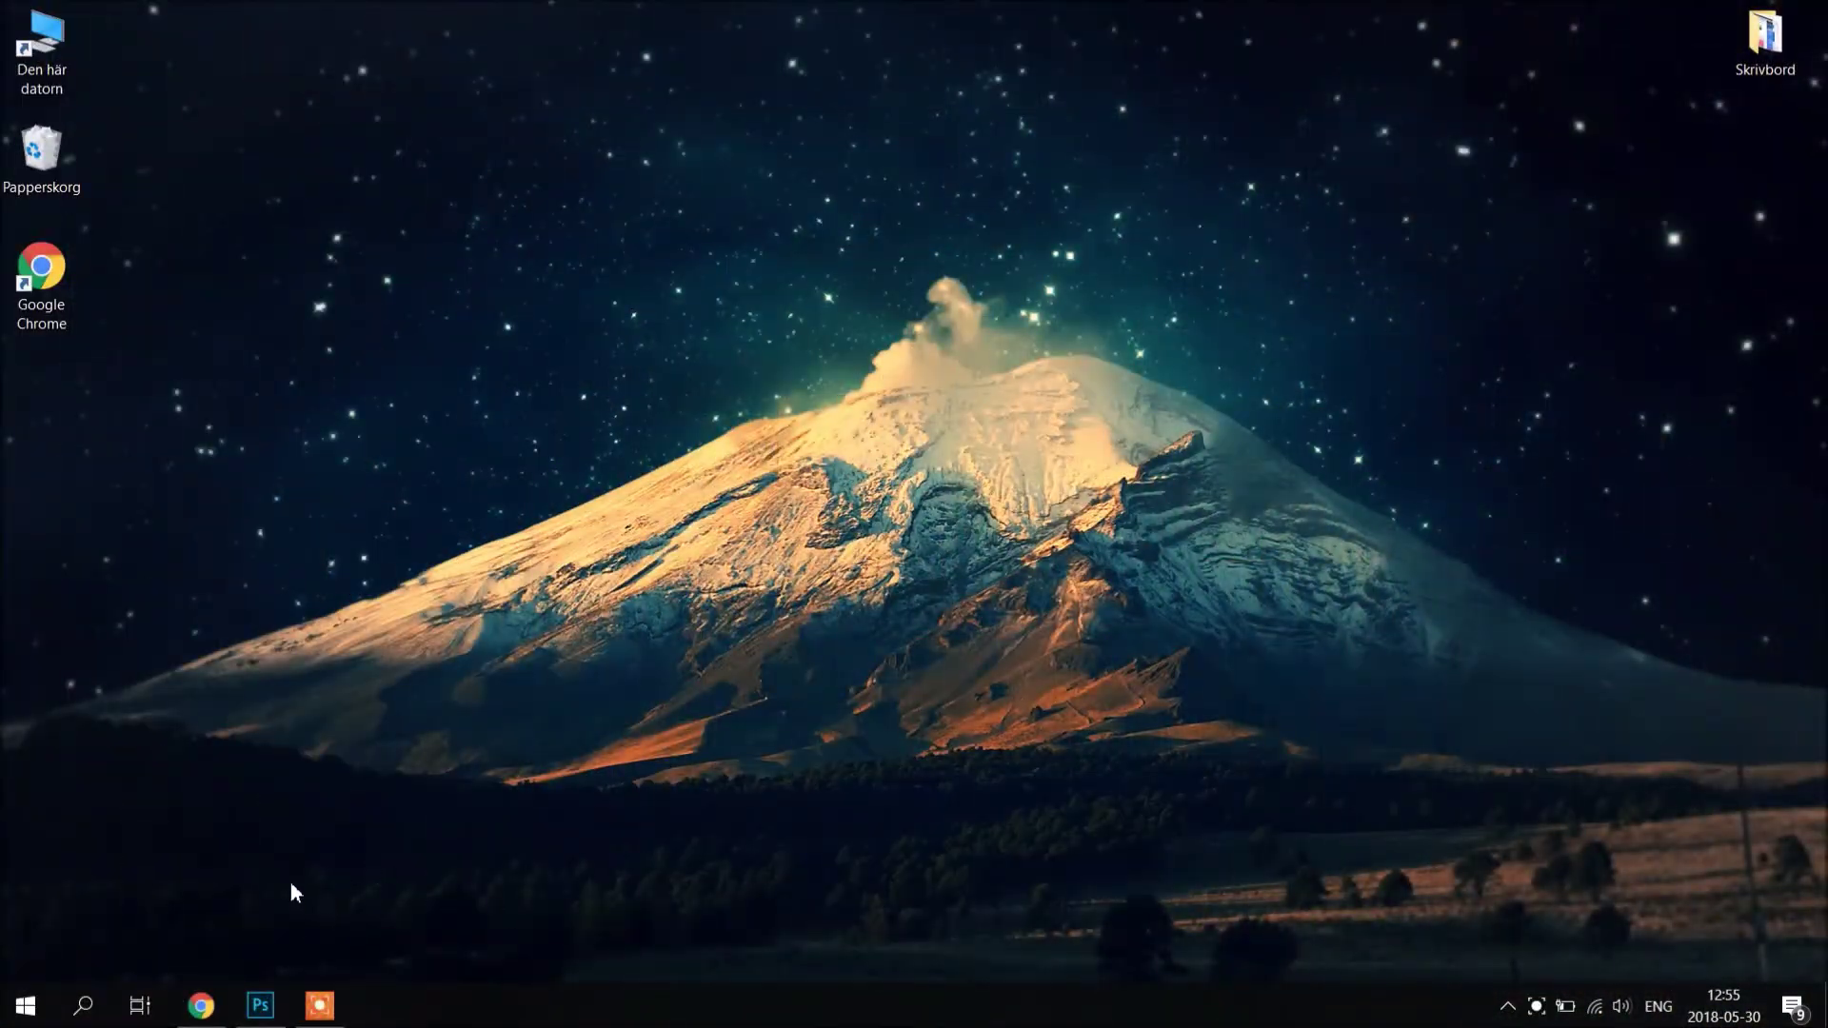
- Download '10000x5000 image.xmp' from File Dropper past the captcha and move it up on the desktop
click(209, 1016)
scroll(510, 543, down, 1)
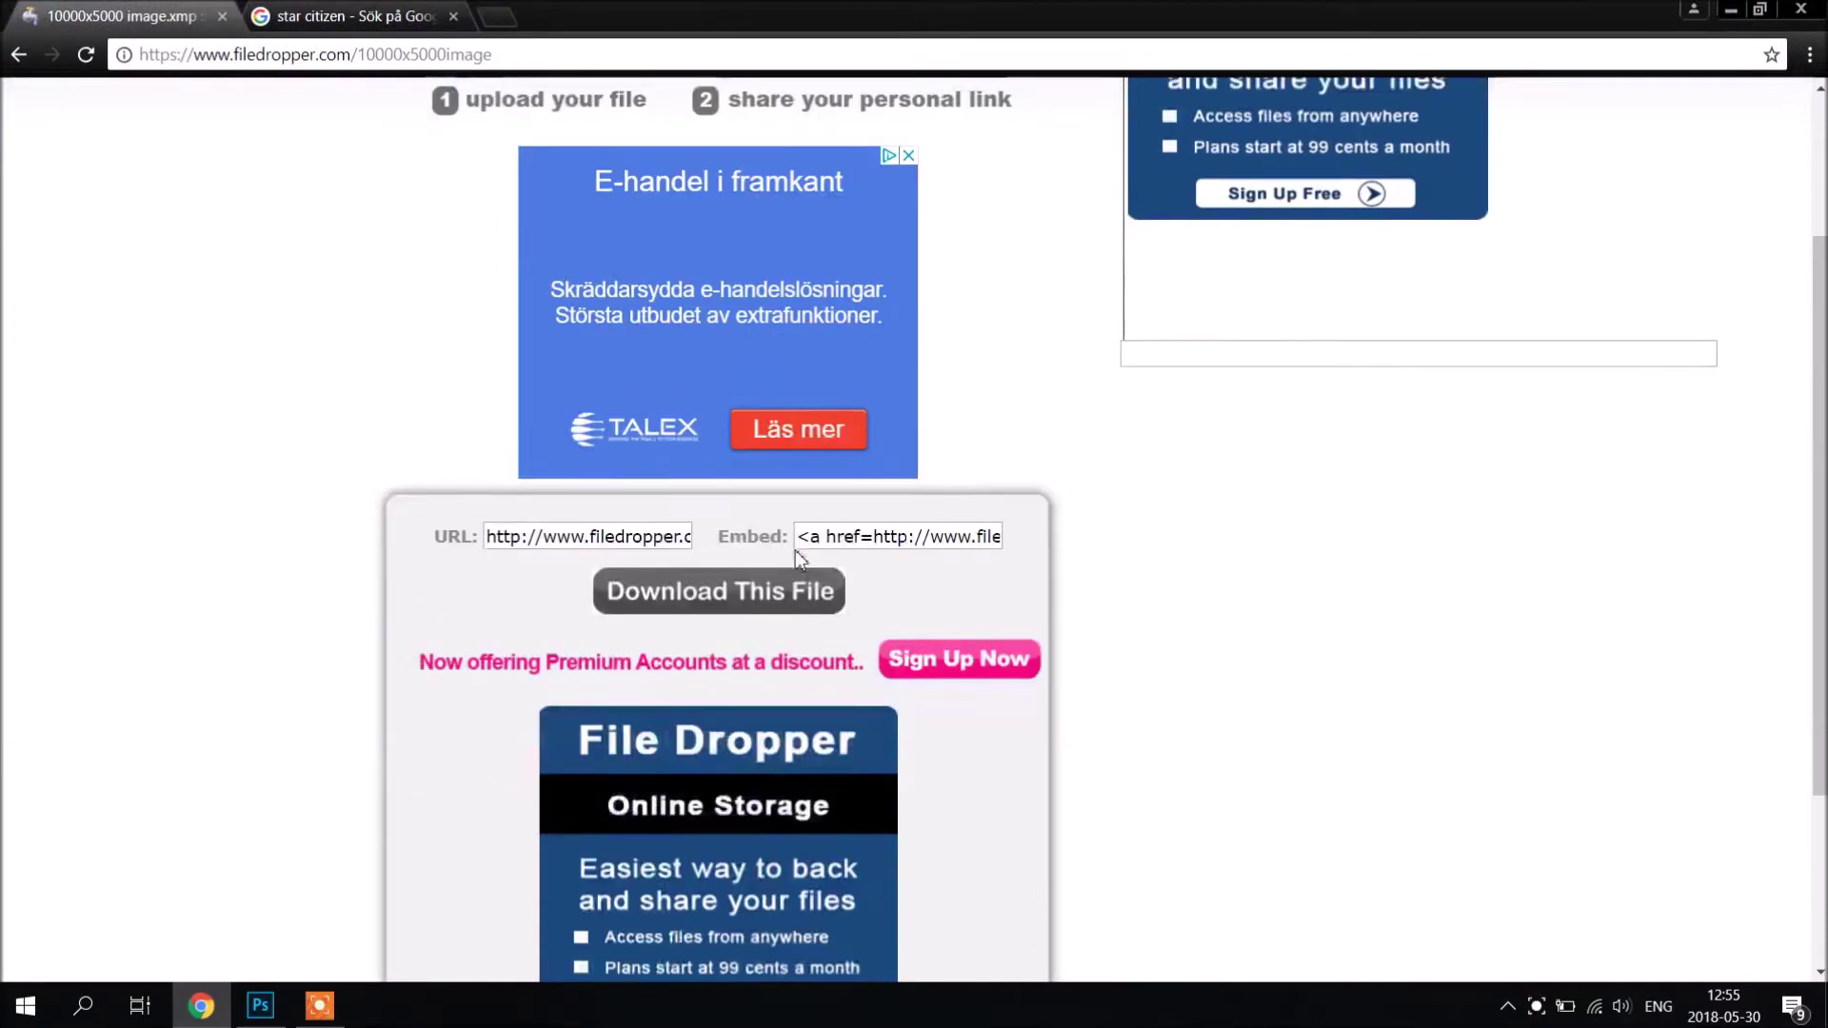
click(743, 598)
click(681, 672)
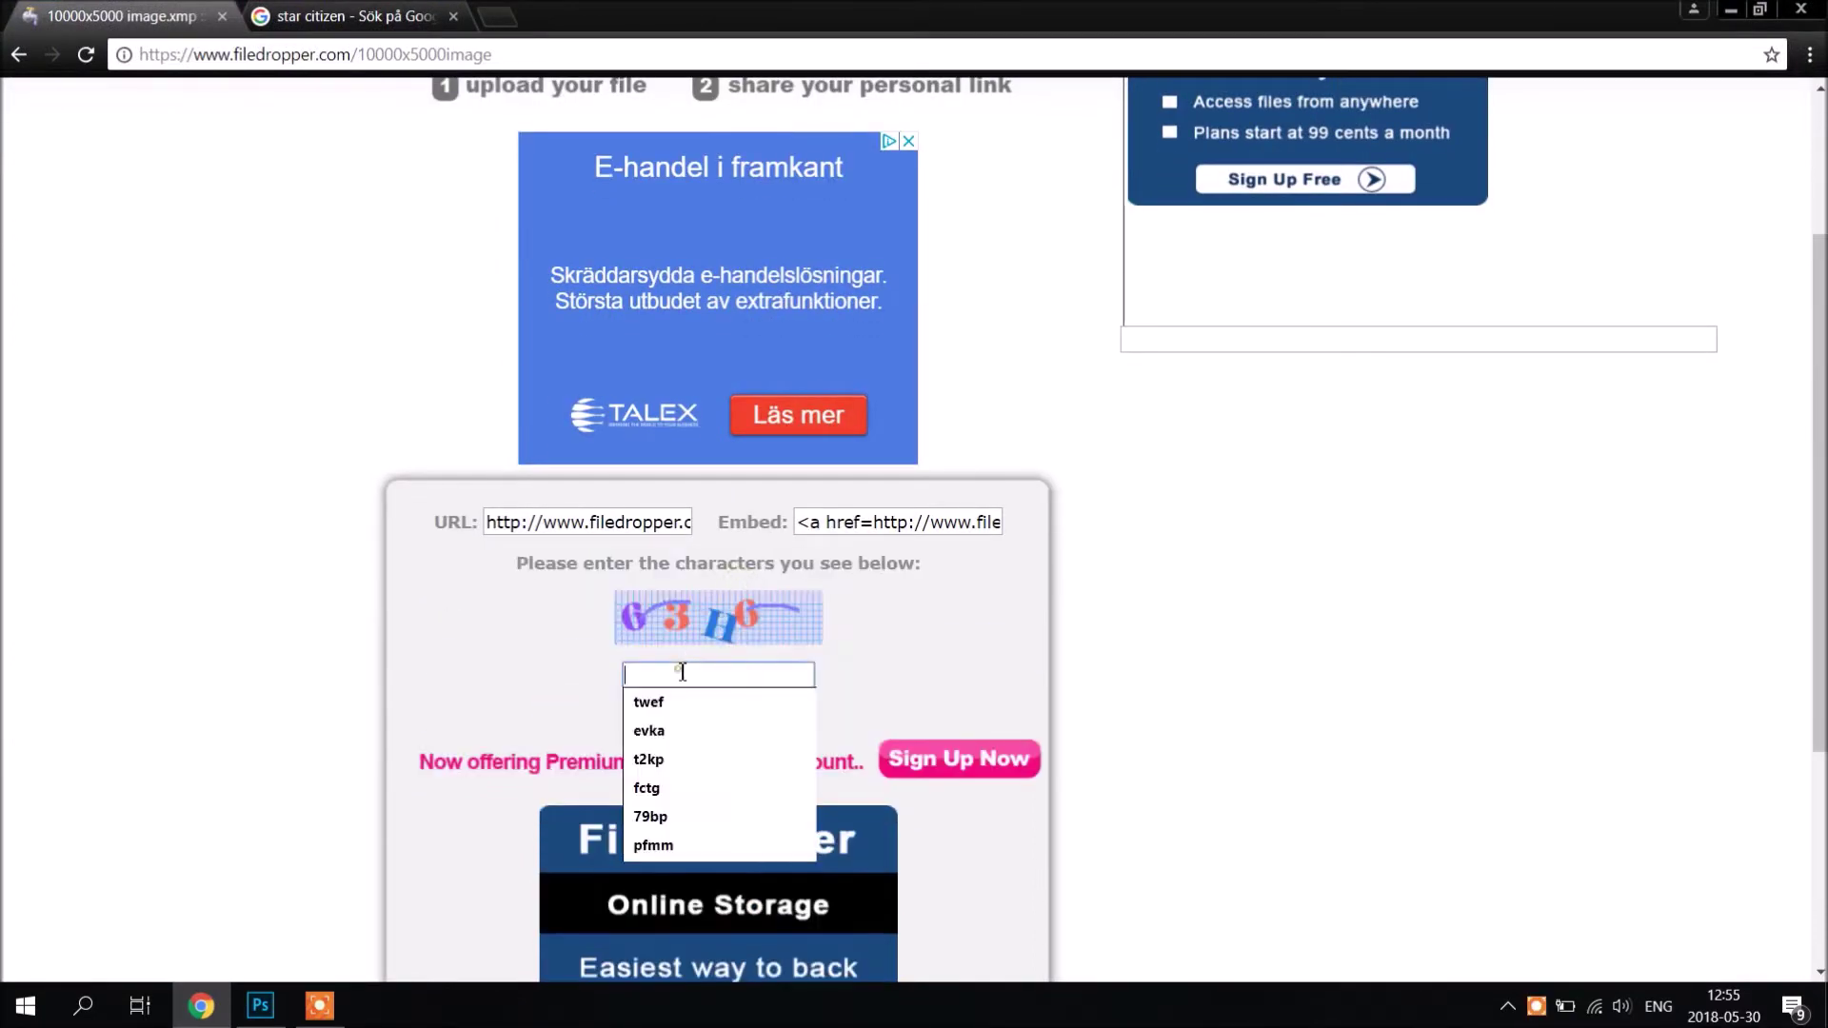
text(6)
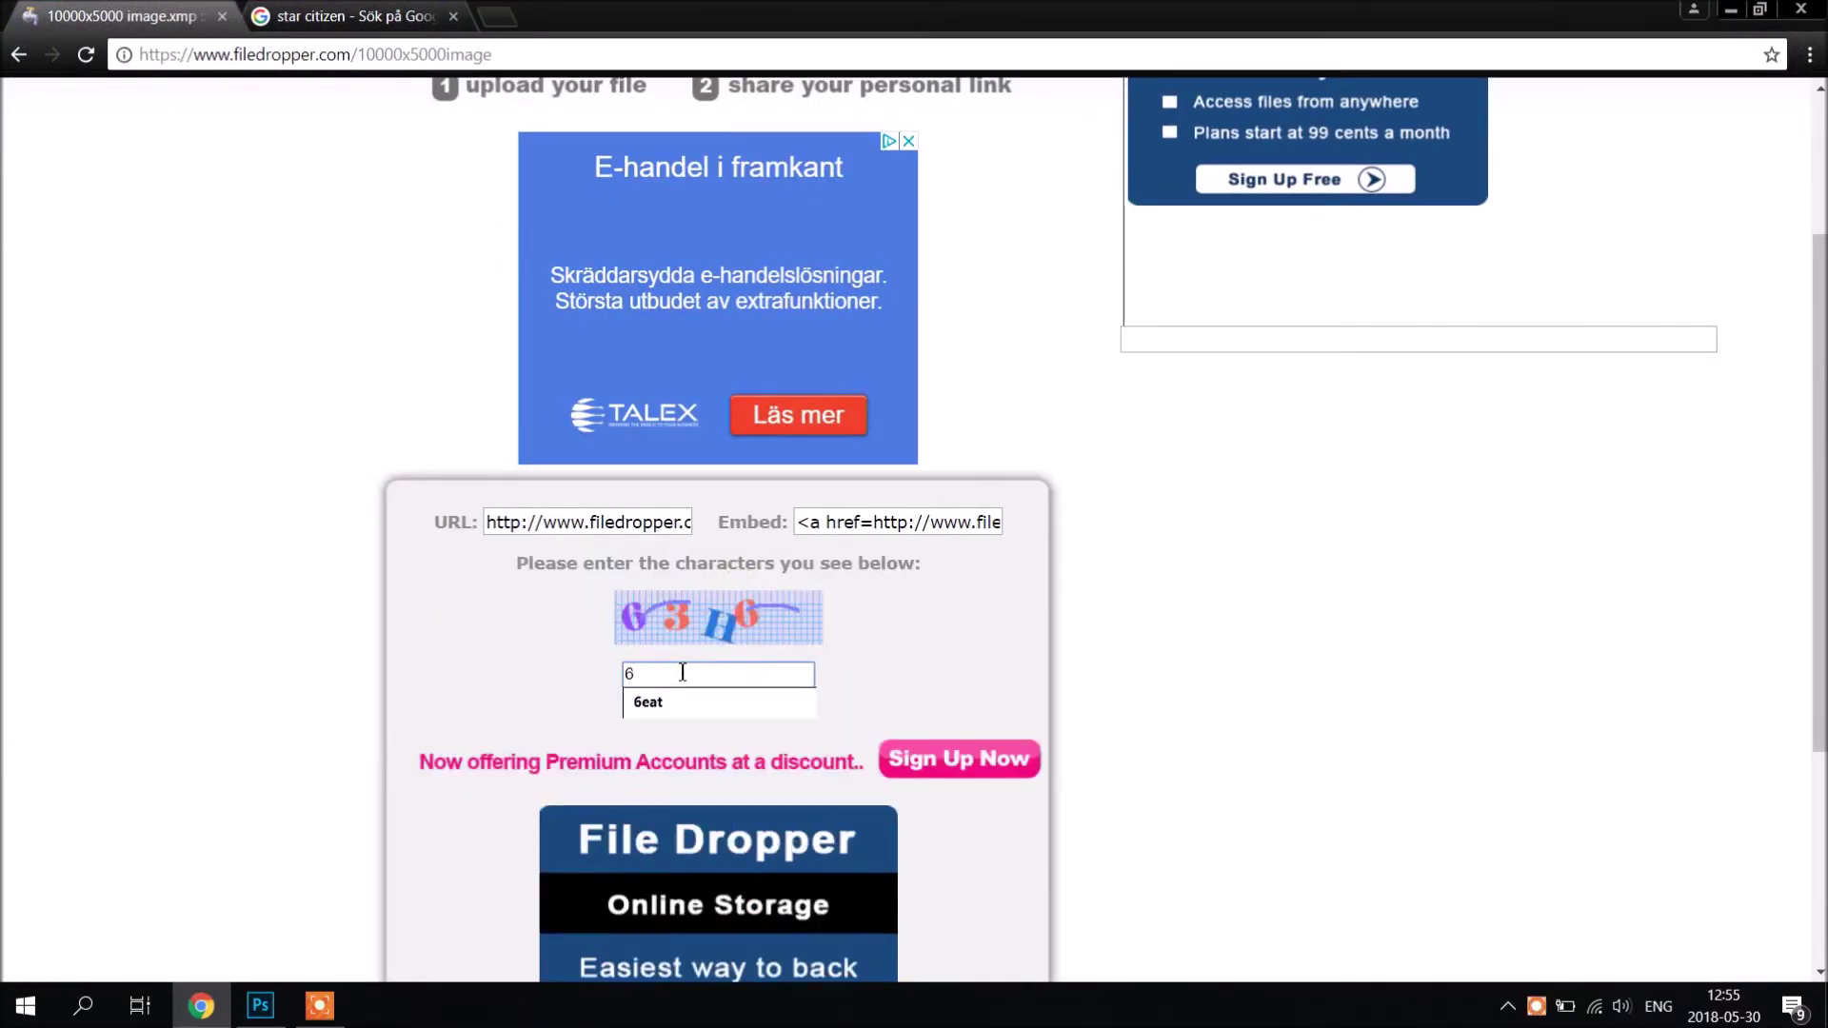
text(3h6)
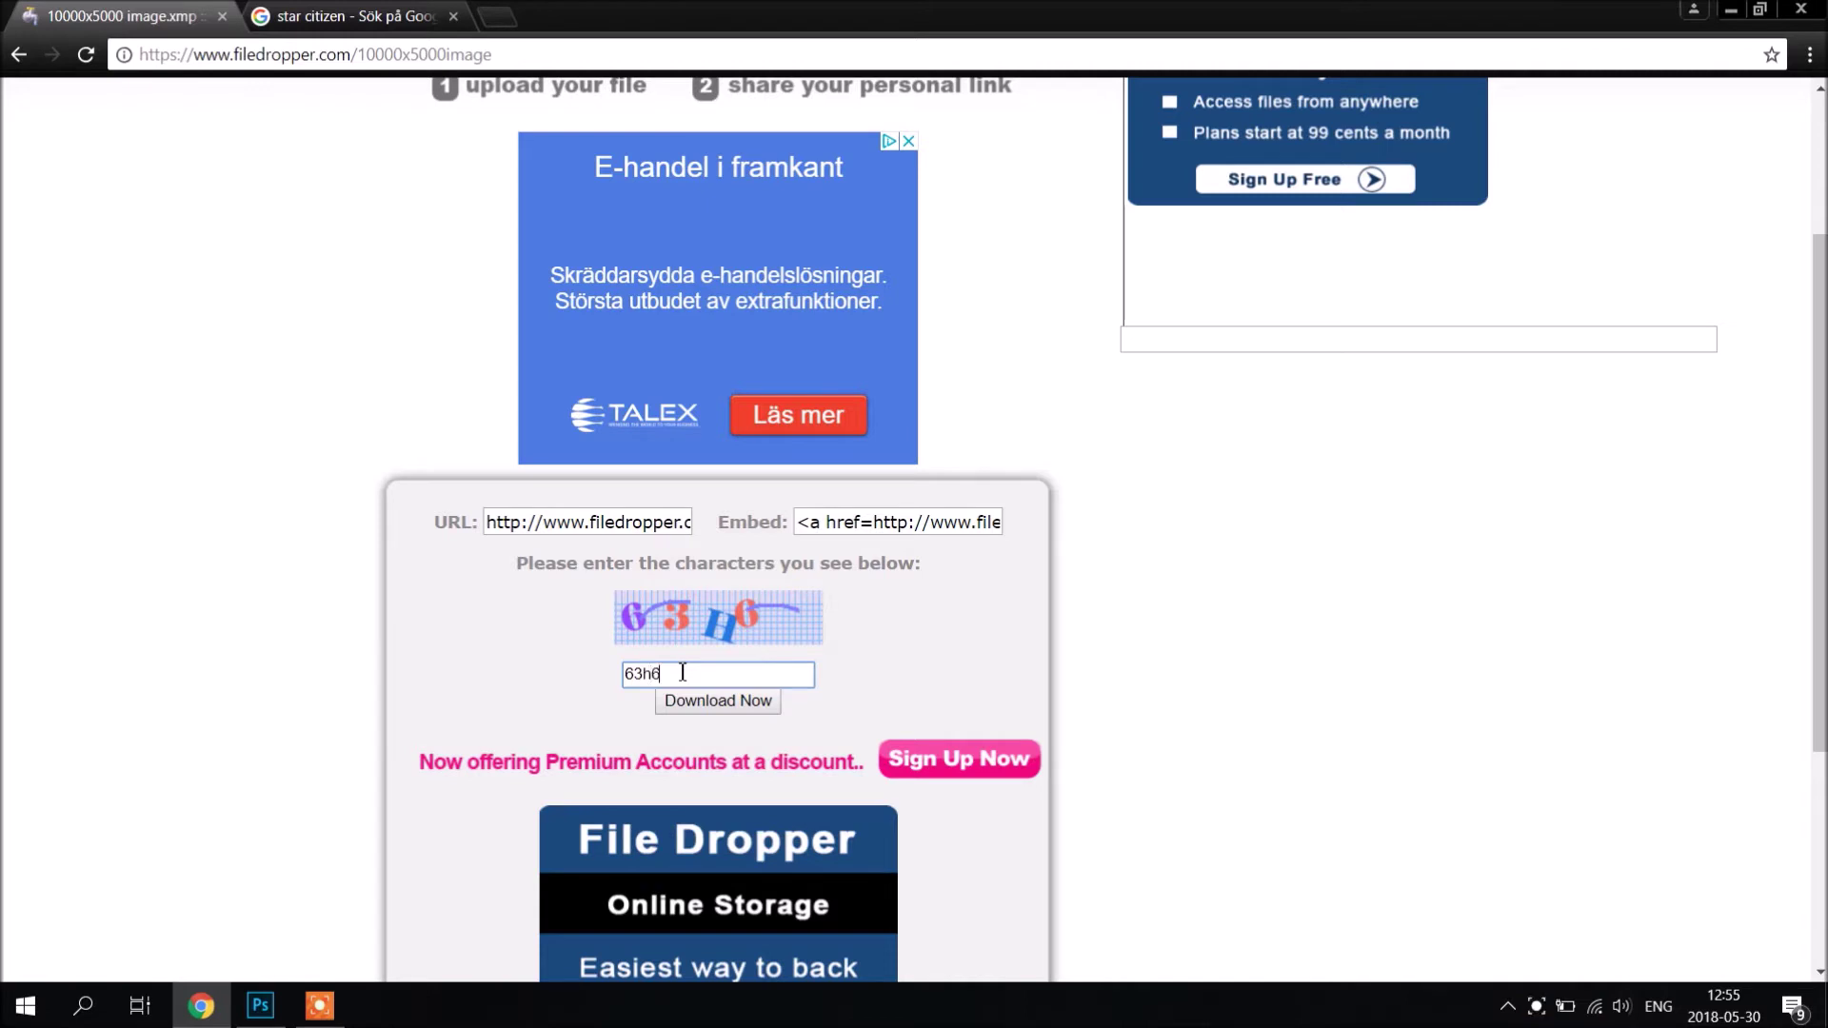
key(Return)
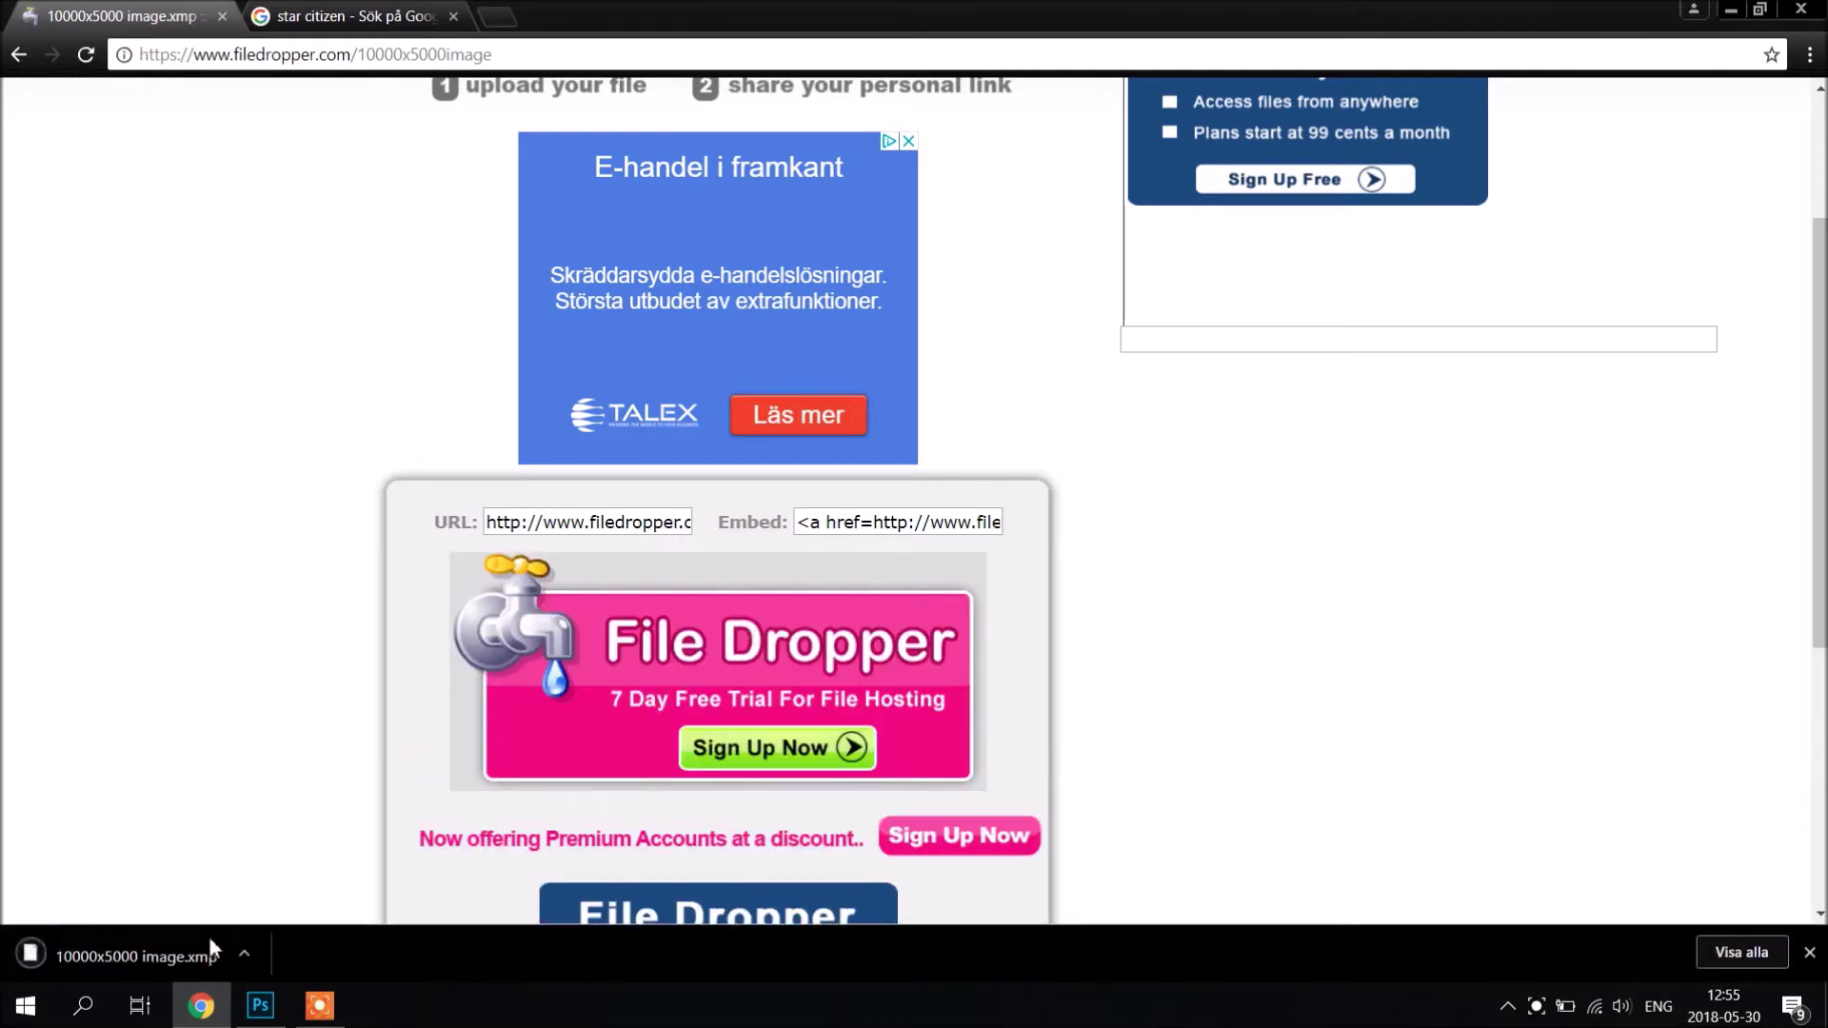
click(1730, 9)
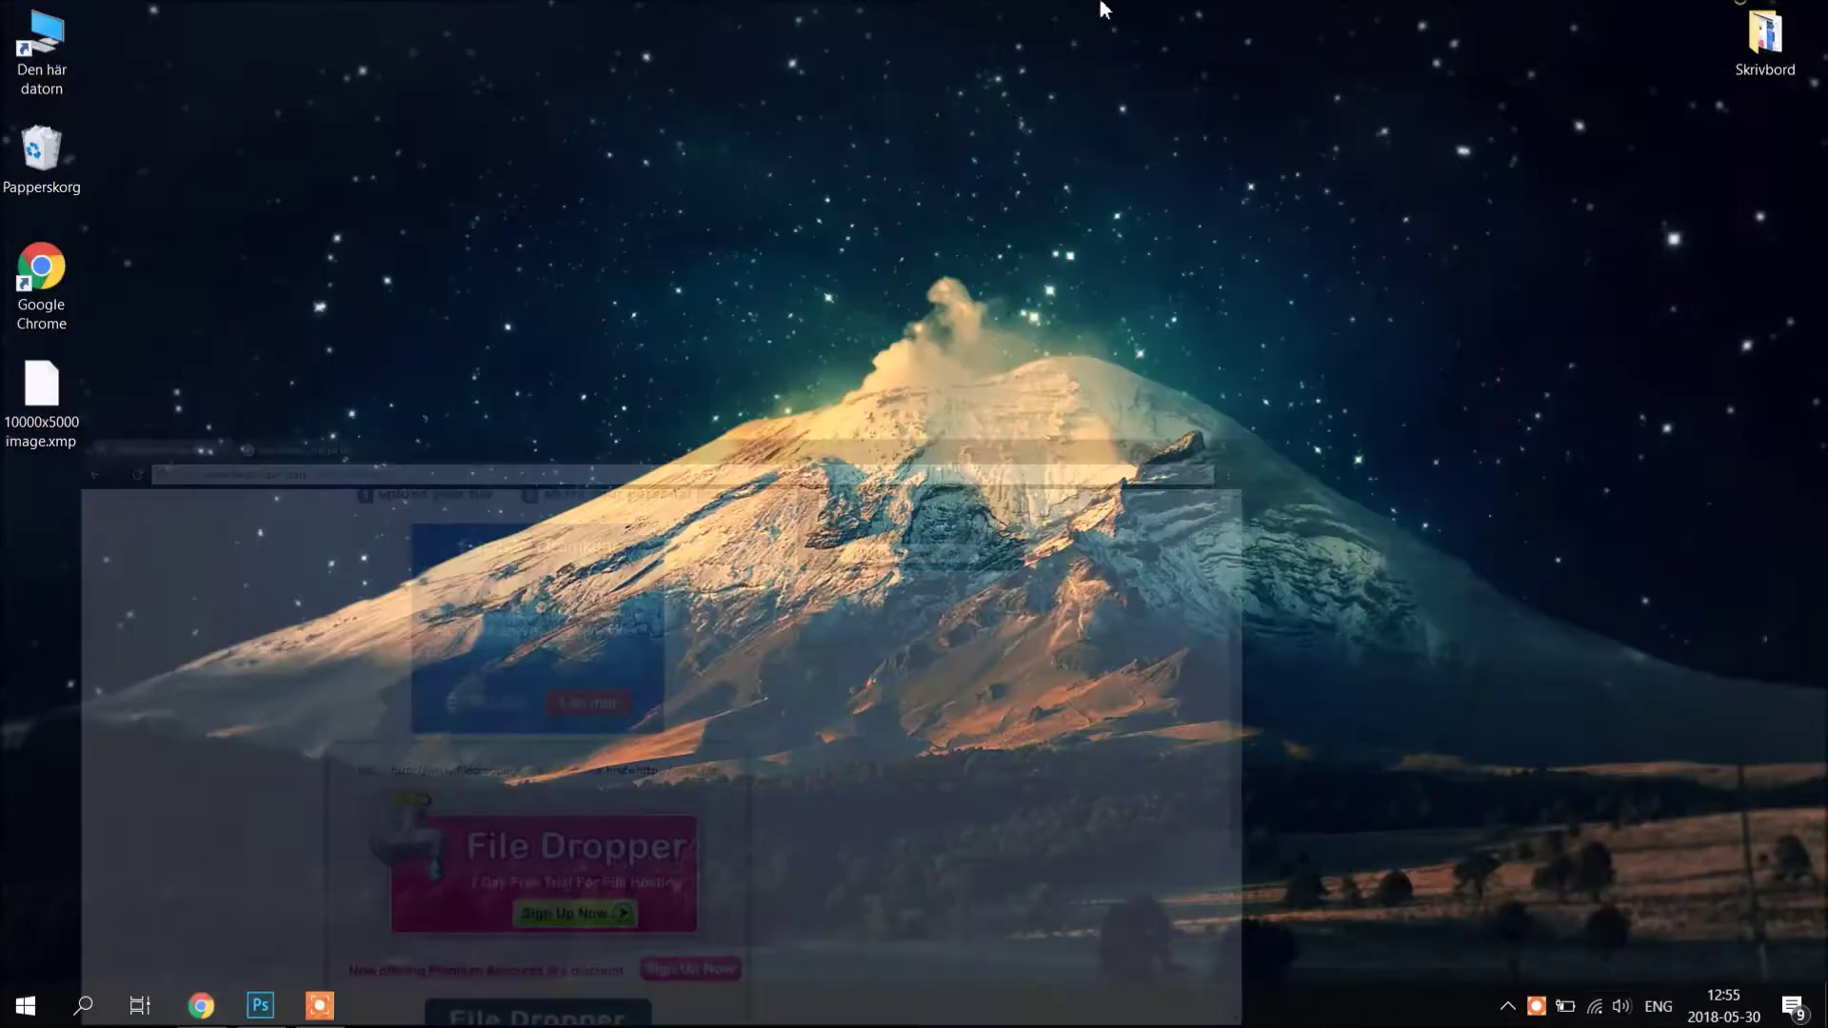
drag(37, 401, 471, 186)
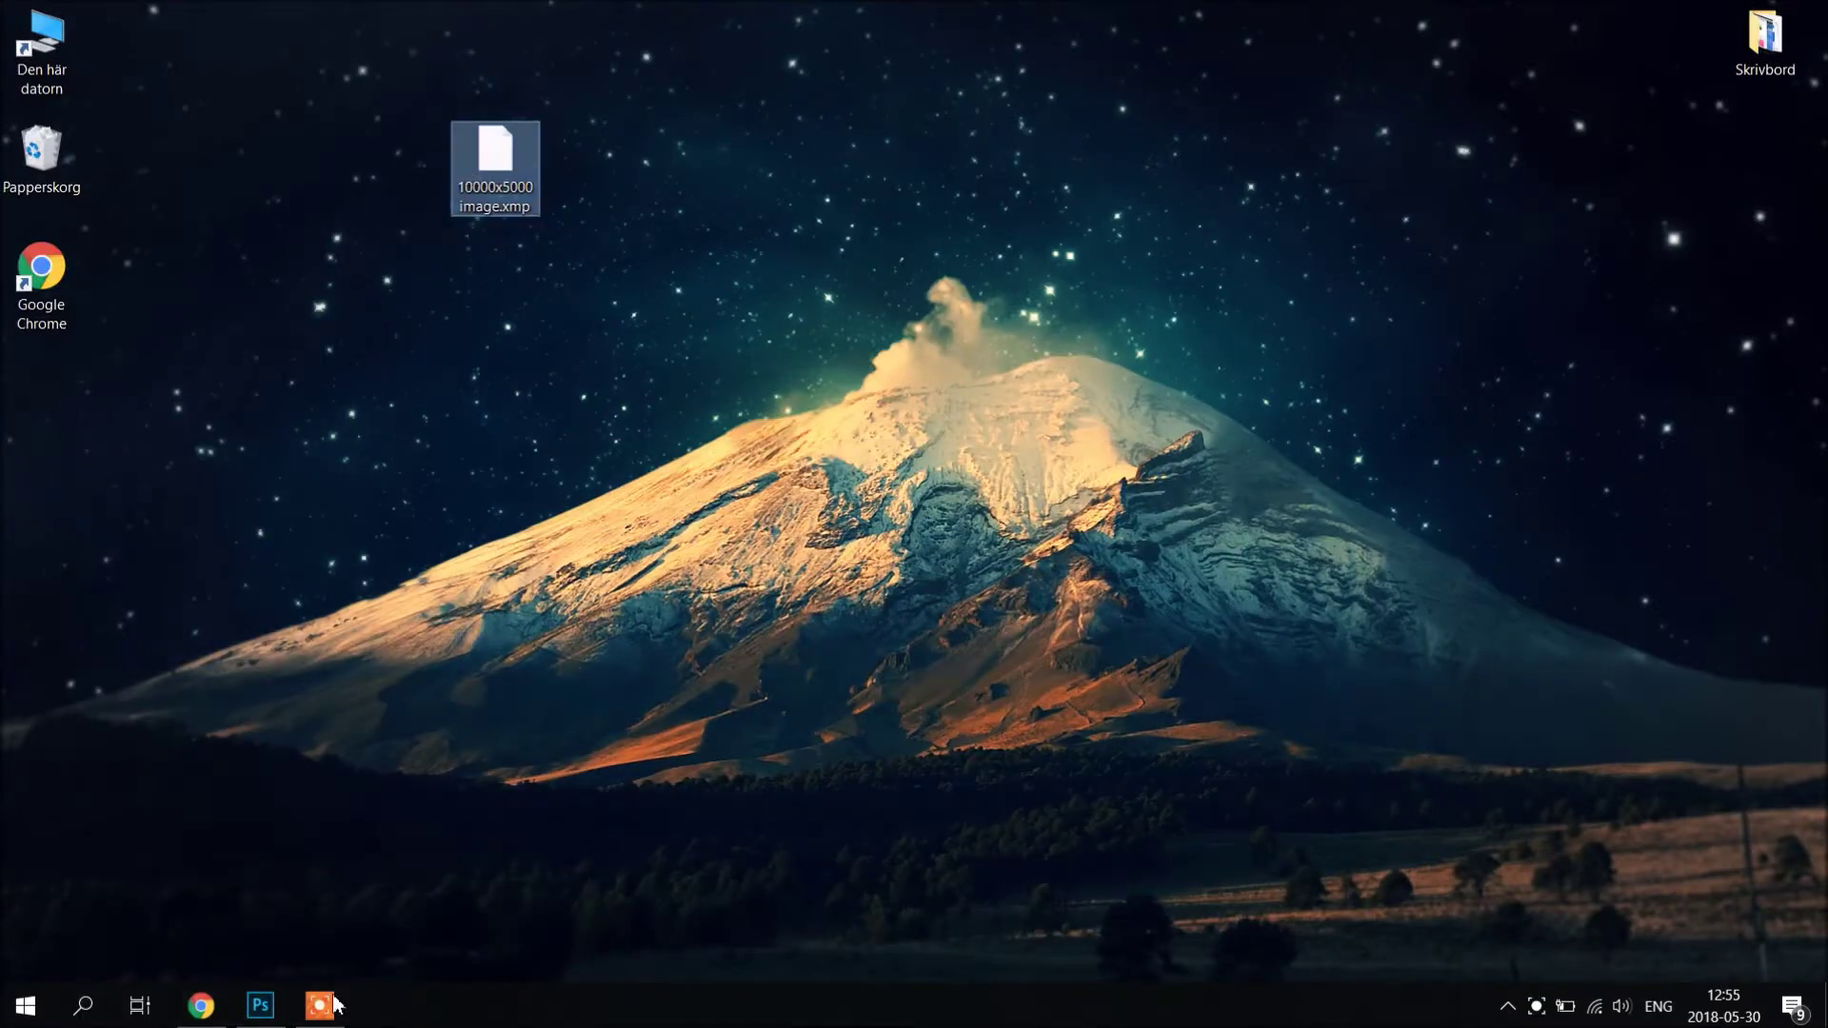
- Save the star citizen spaceships picture from Google Images to the desktop as H4Czg8g.jpg
click(202, 1006)
click(400, 15)
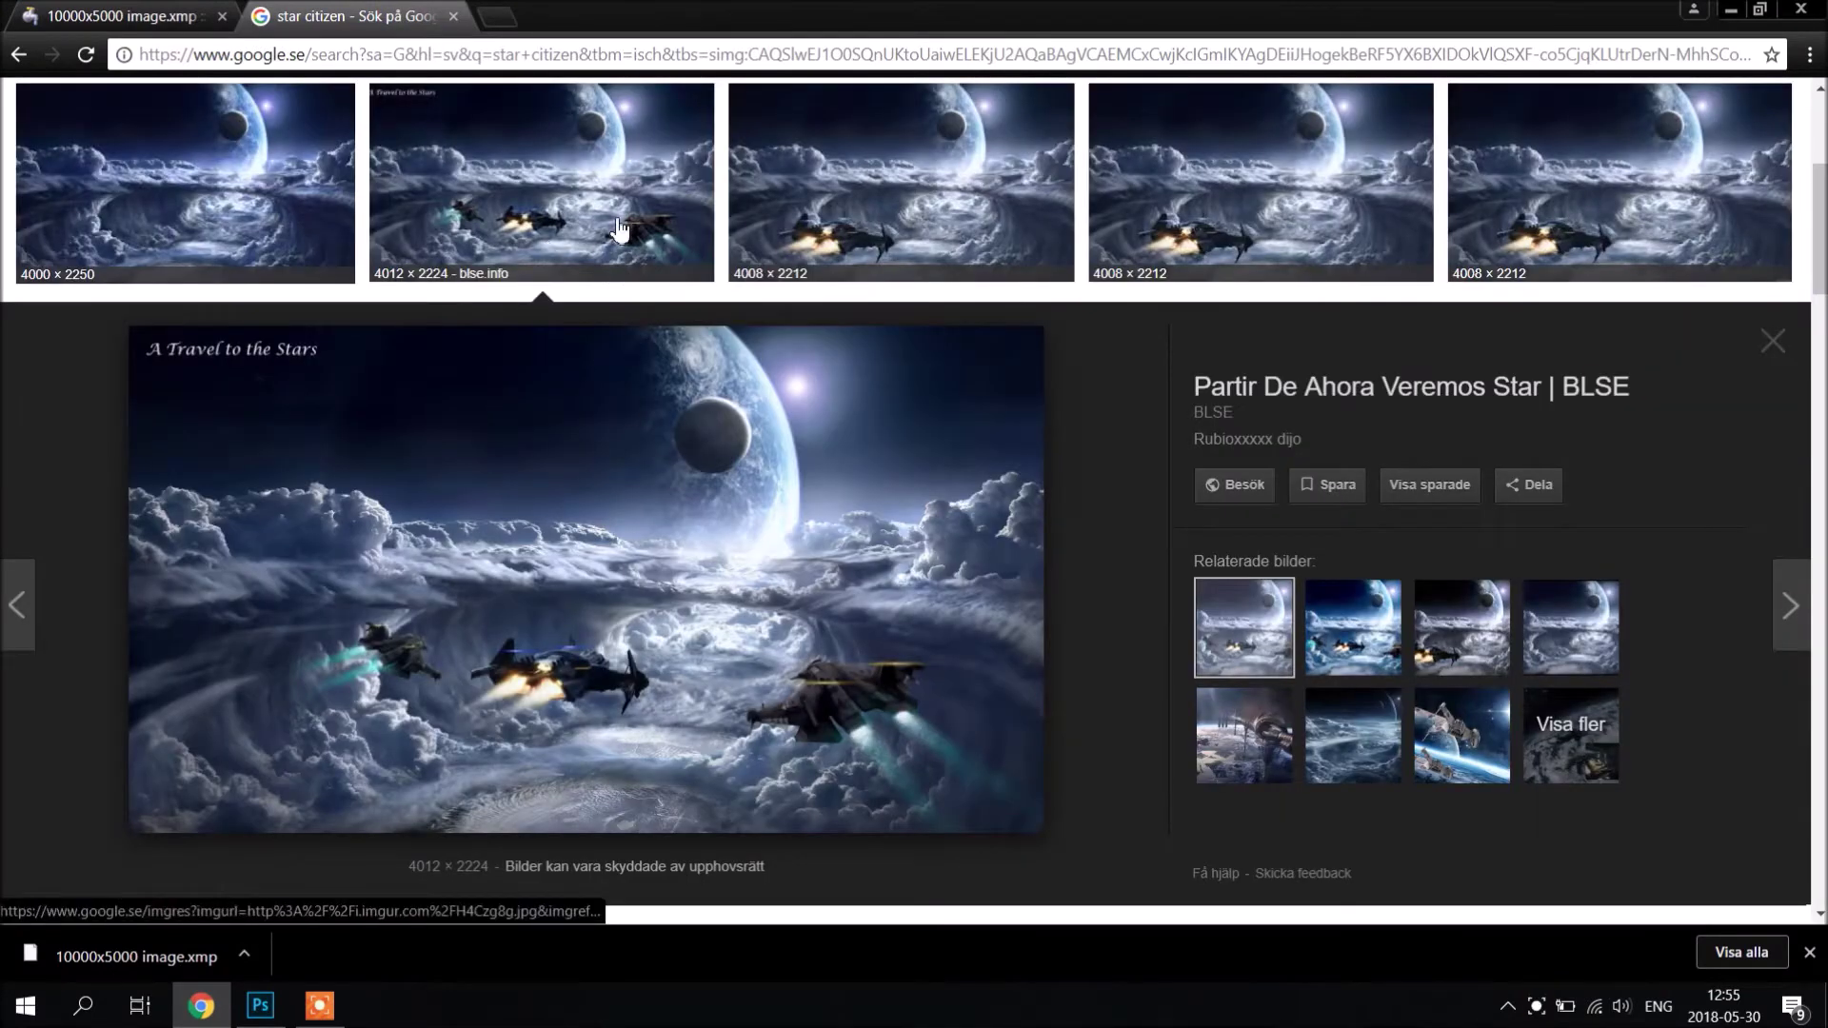
click(618, 229)
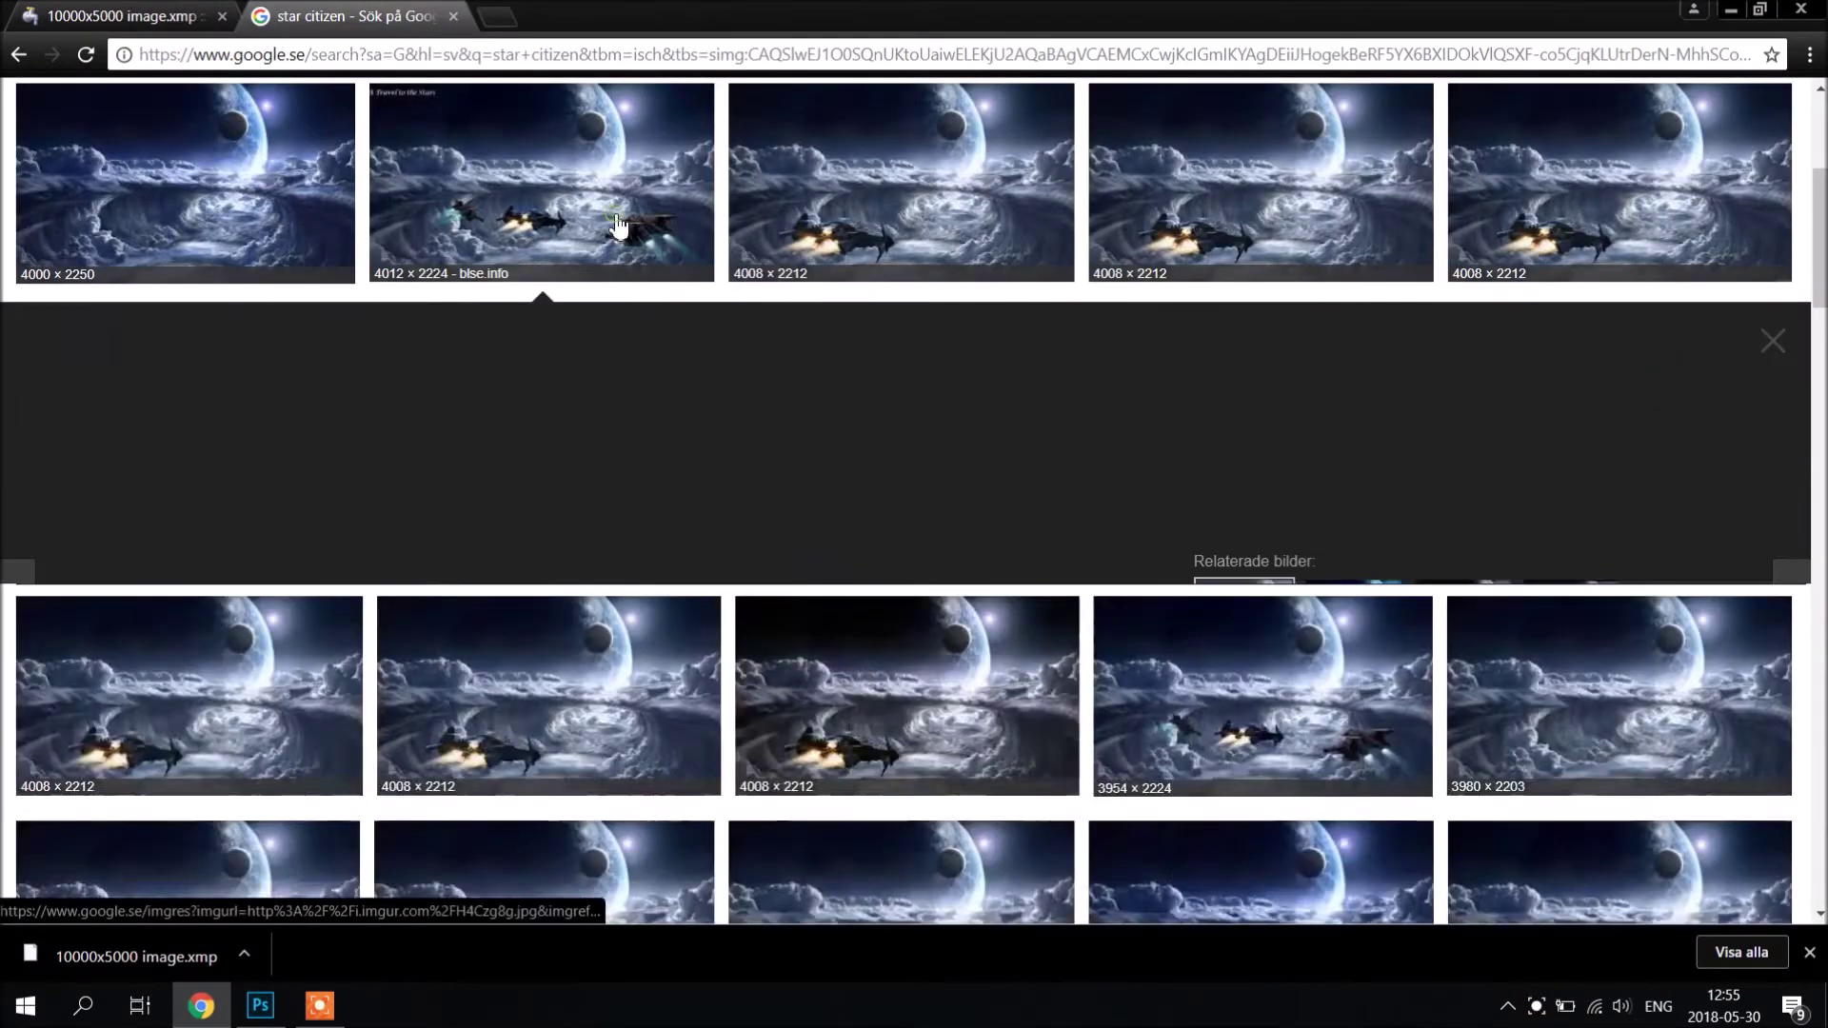
click(619, 228)
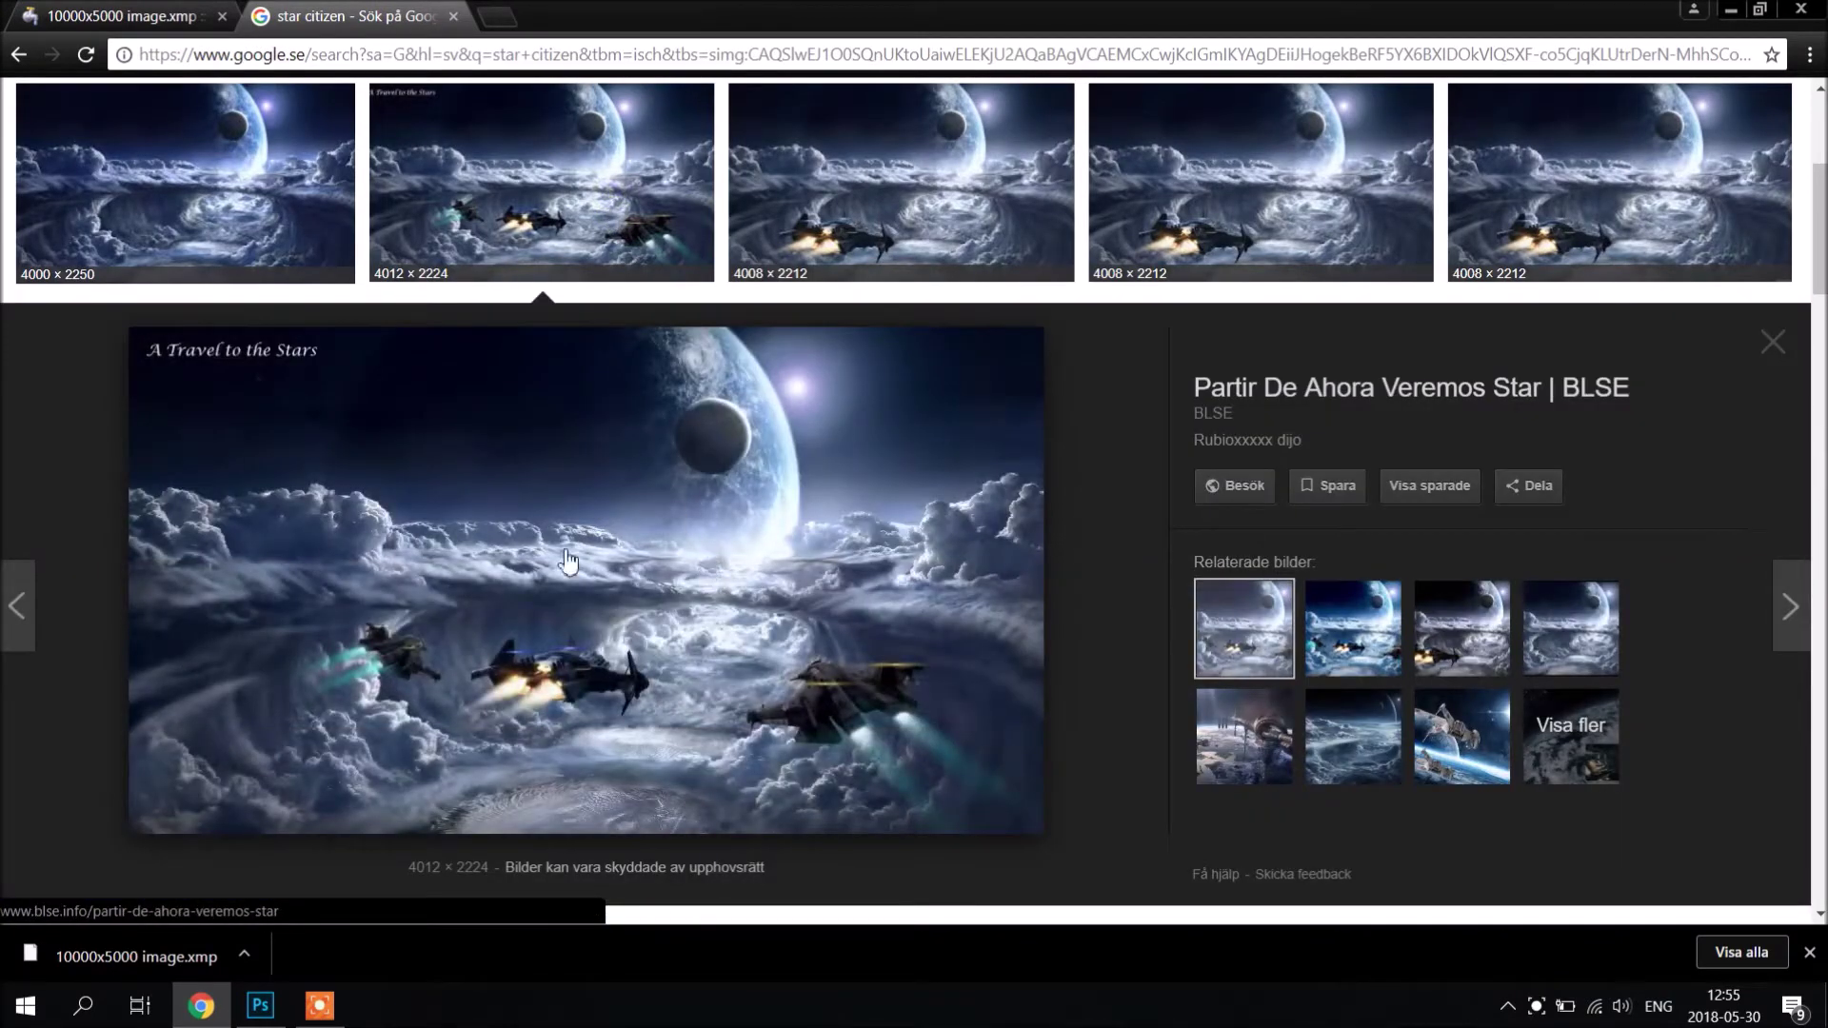
right_click(575, 552)
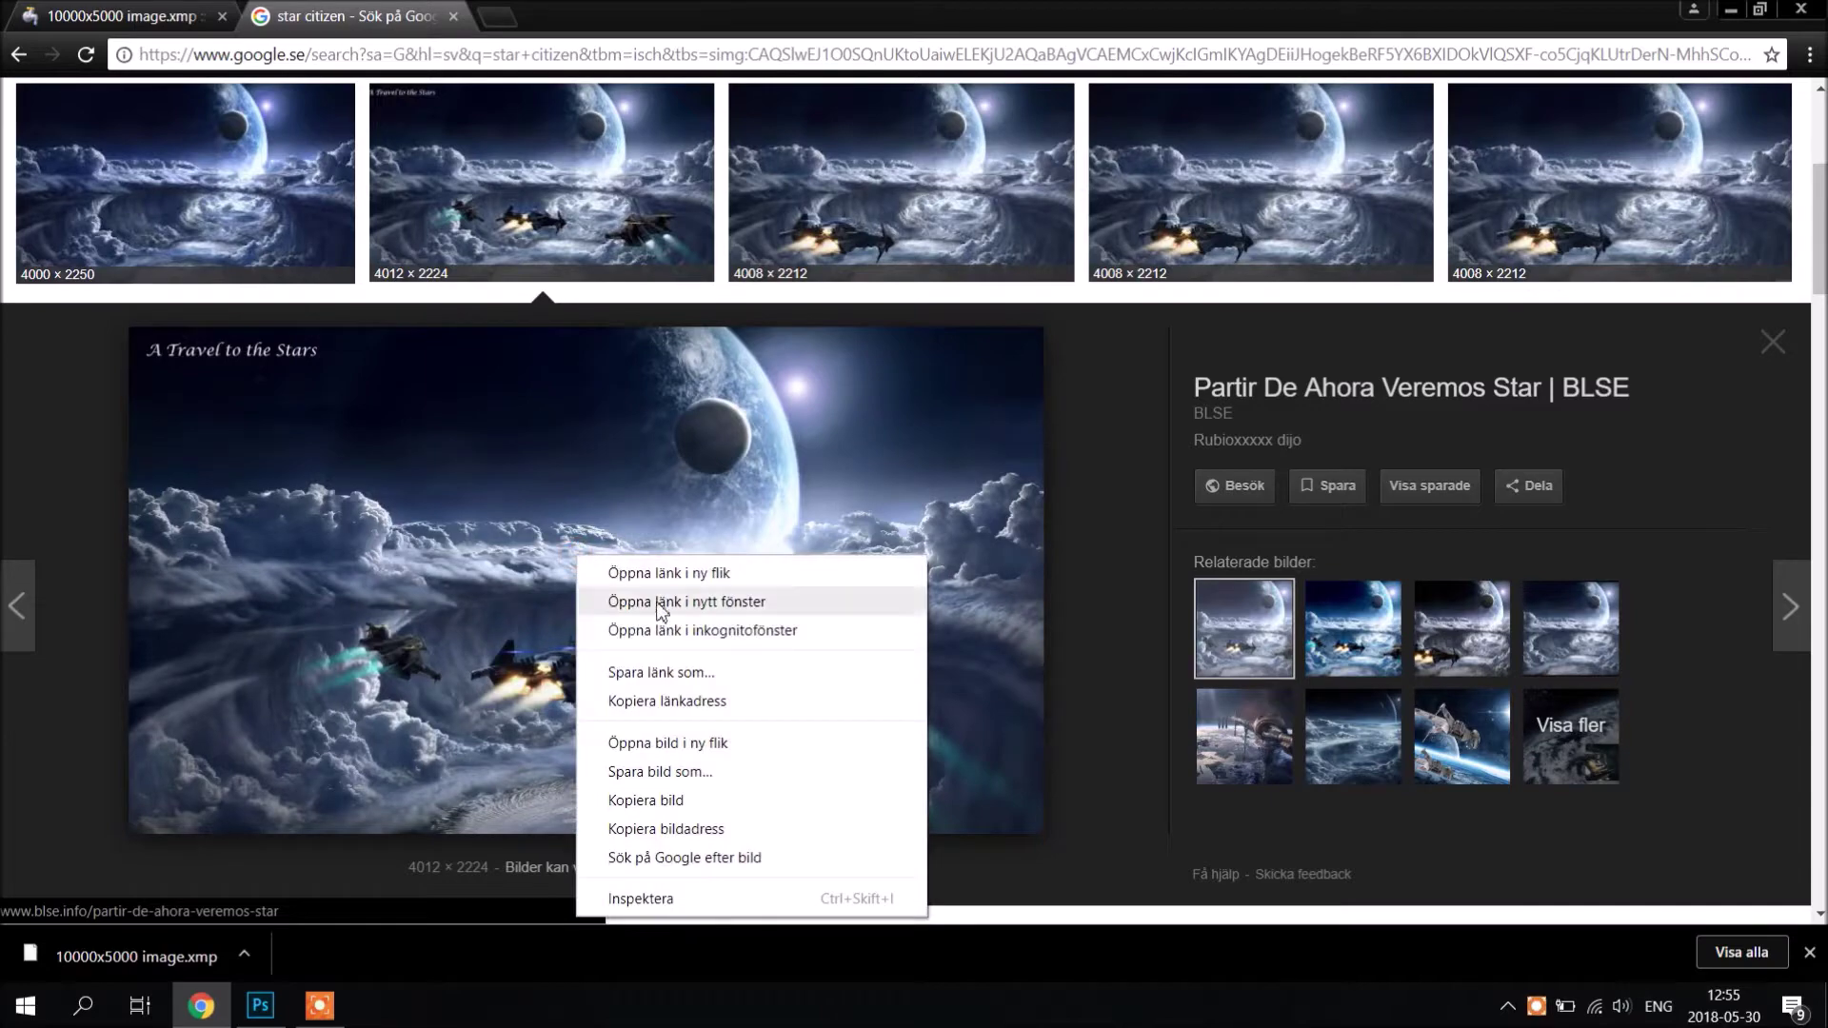
click(716, 773)
click(716, 538)
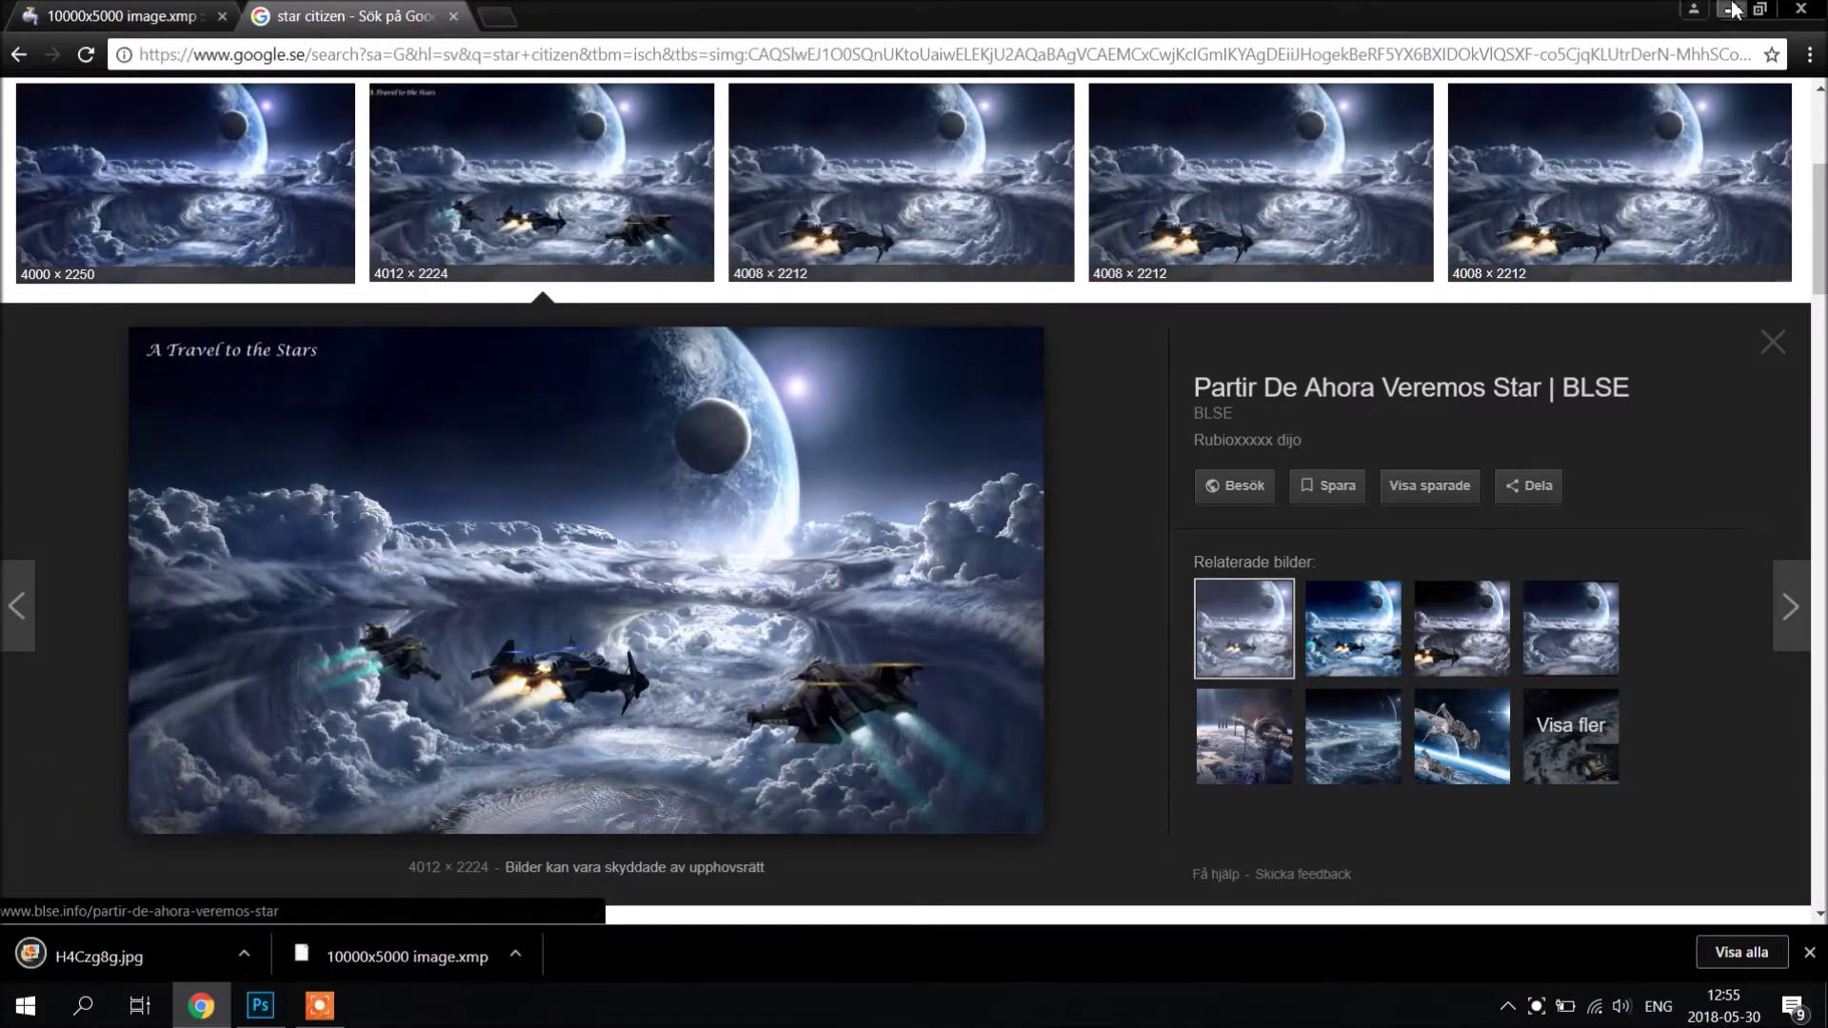
click(1730, 9)
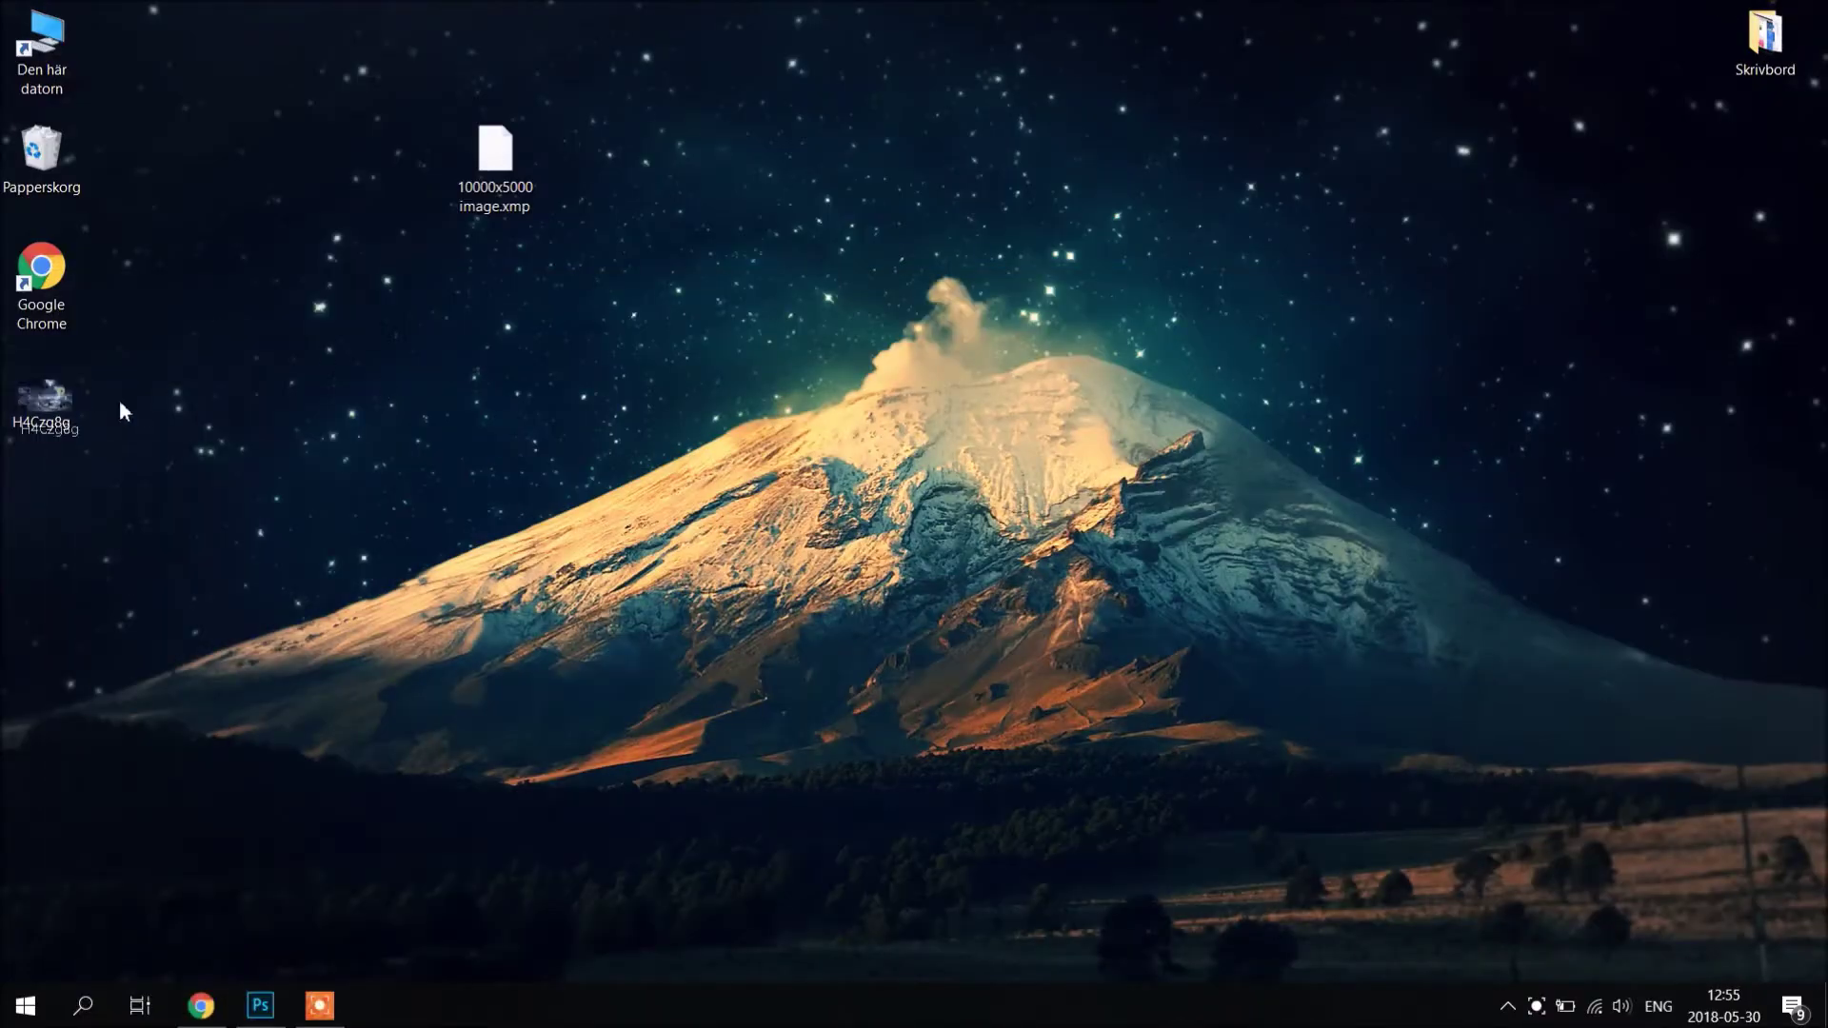
- Open H4Czg8g.jpg in a maximized Photoshop window and zoom in to 25%
click(252, 1017)
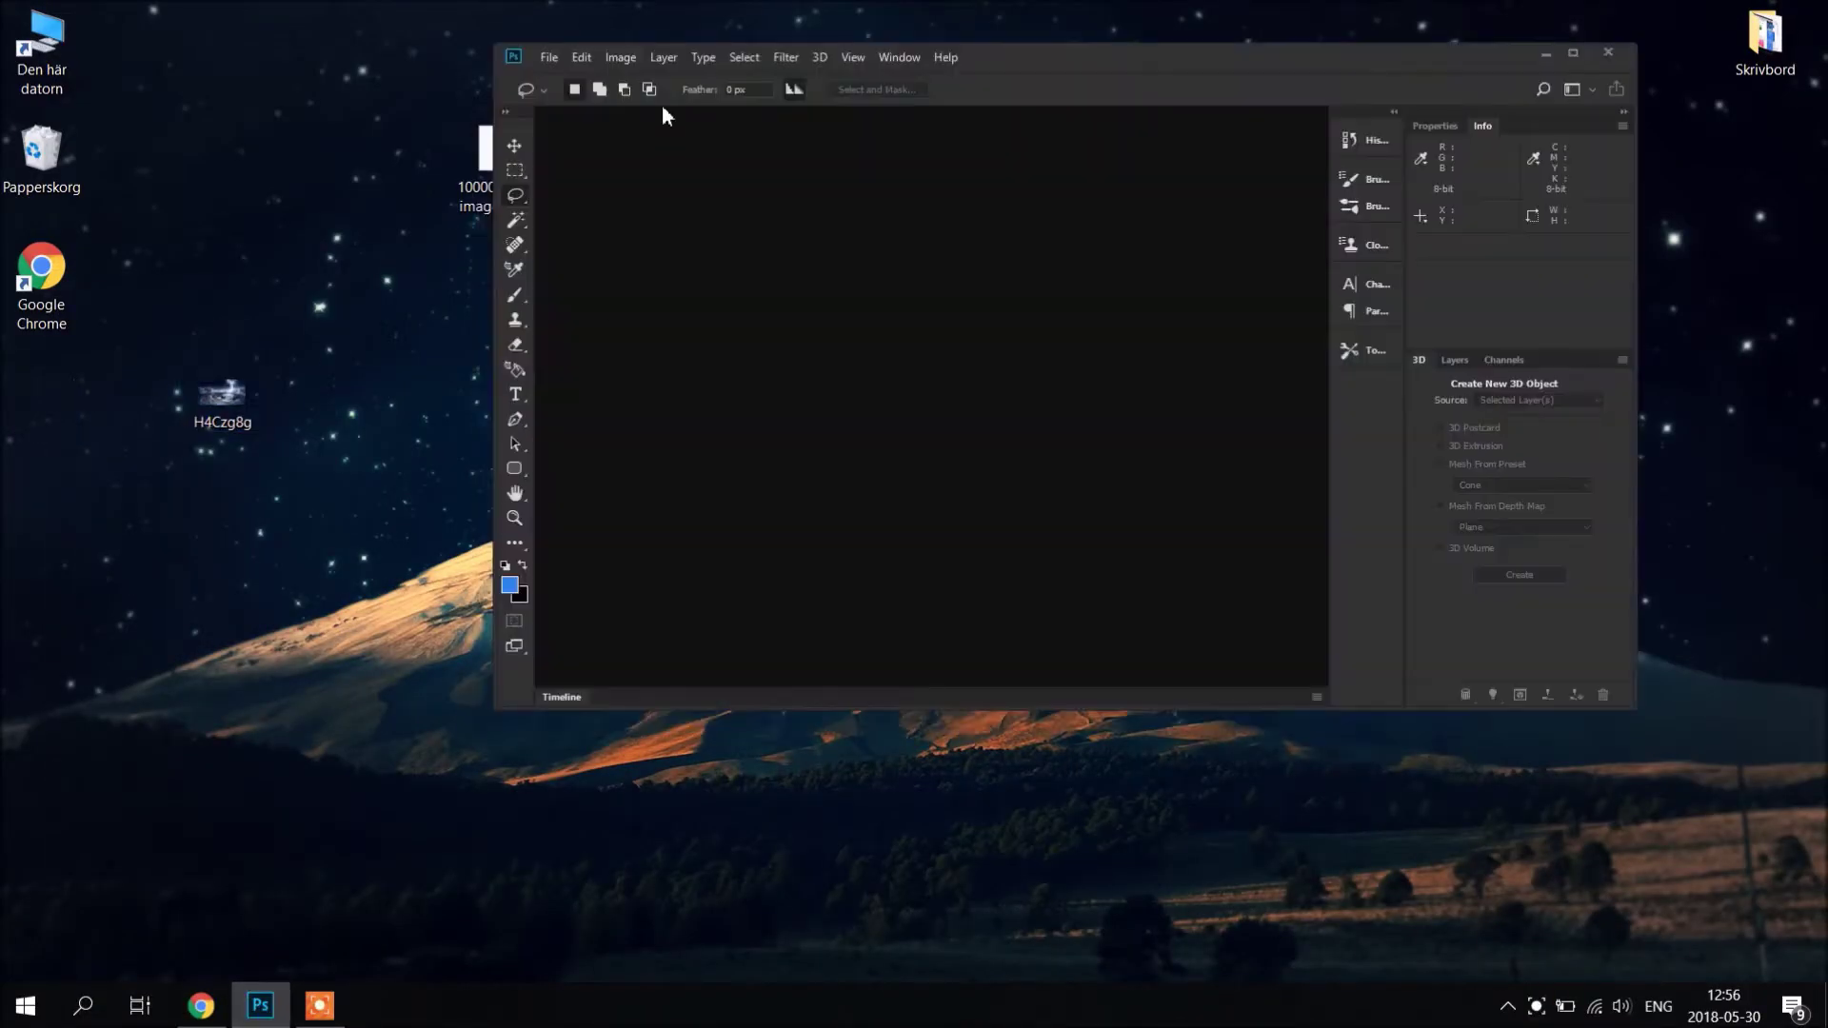
drag(236, 390, 734, 279)
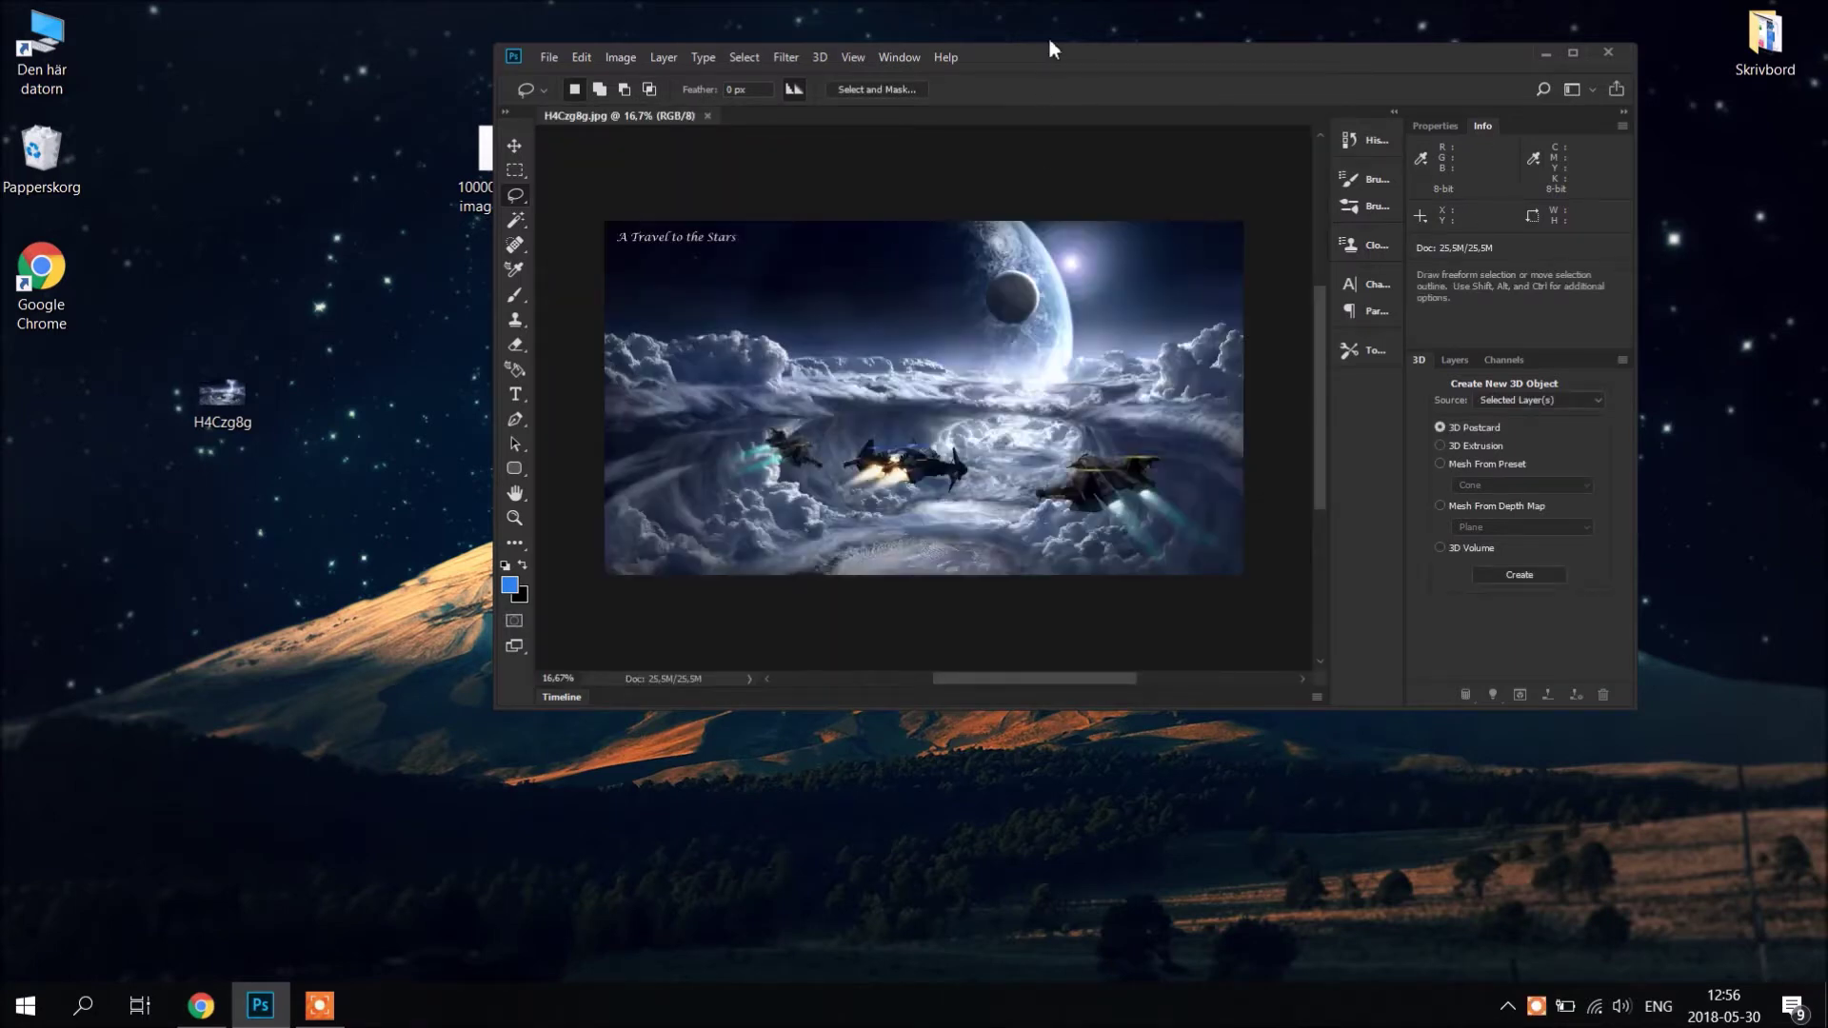
double_click(1053, 48)
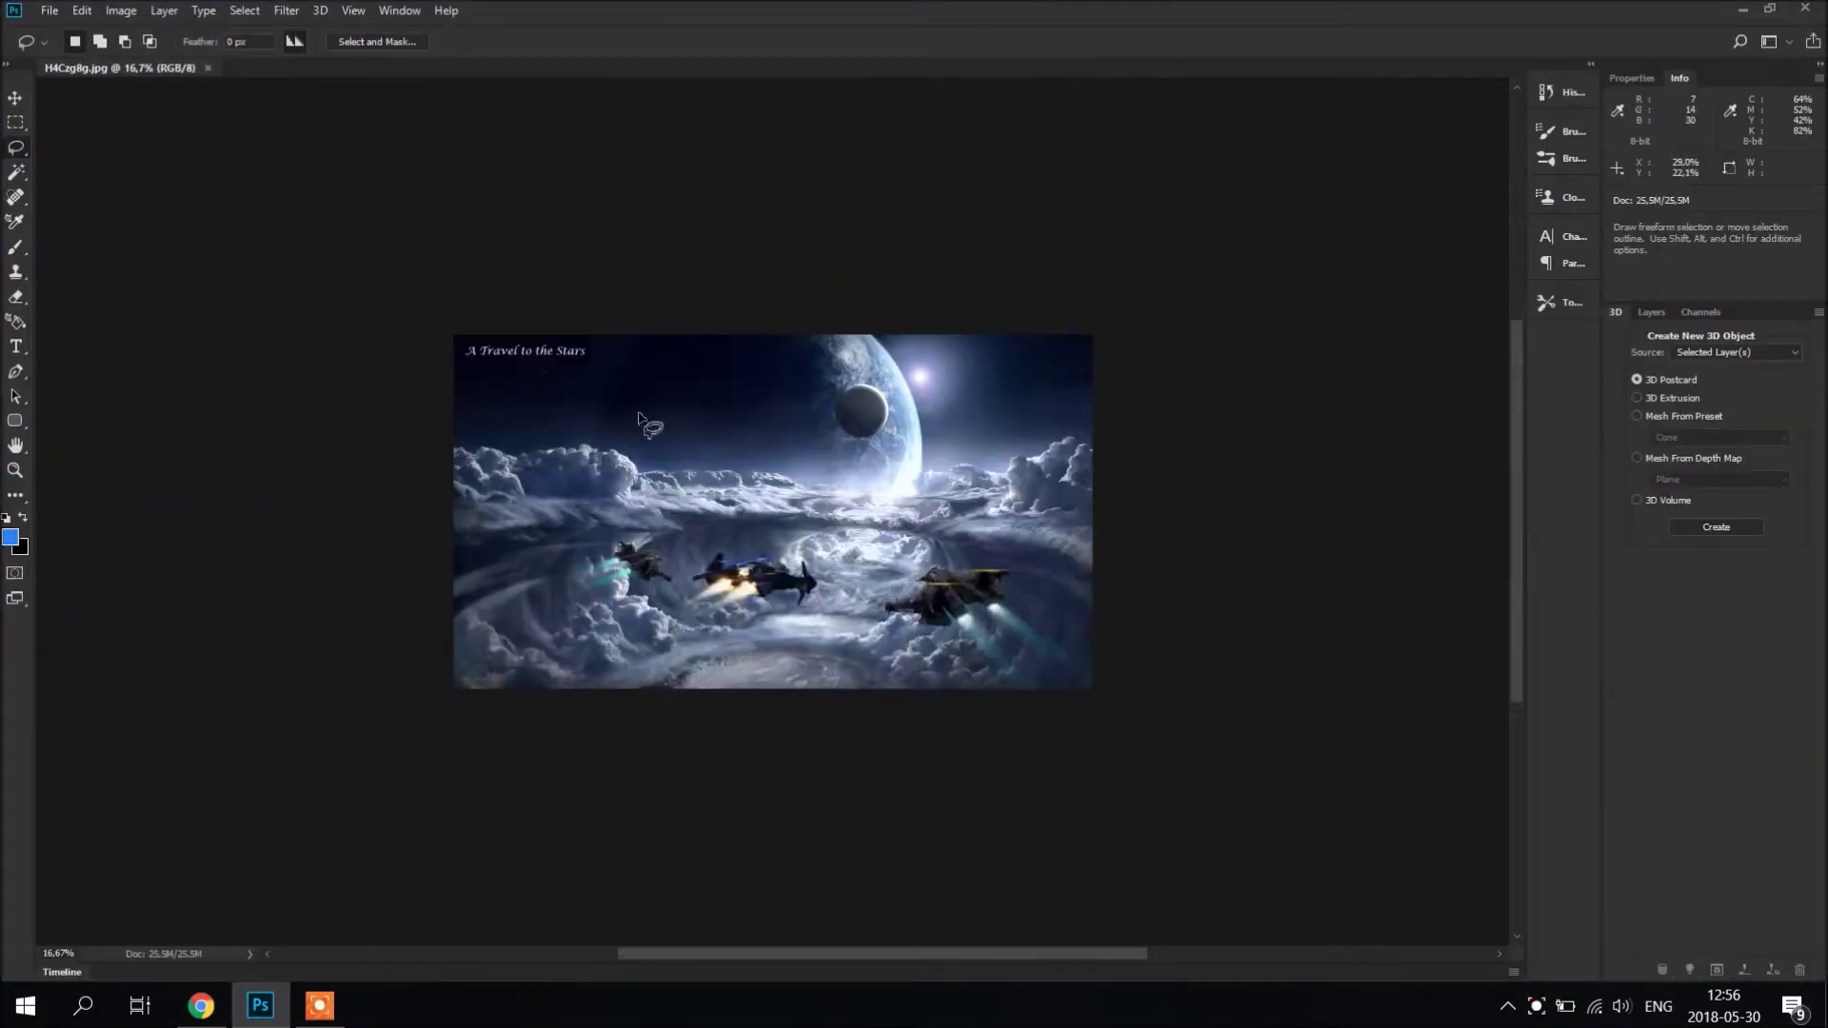
key(ctrl+plus)
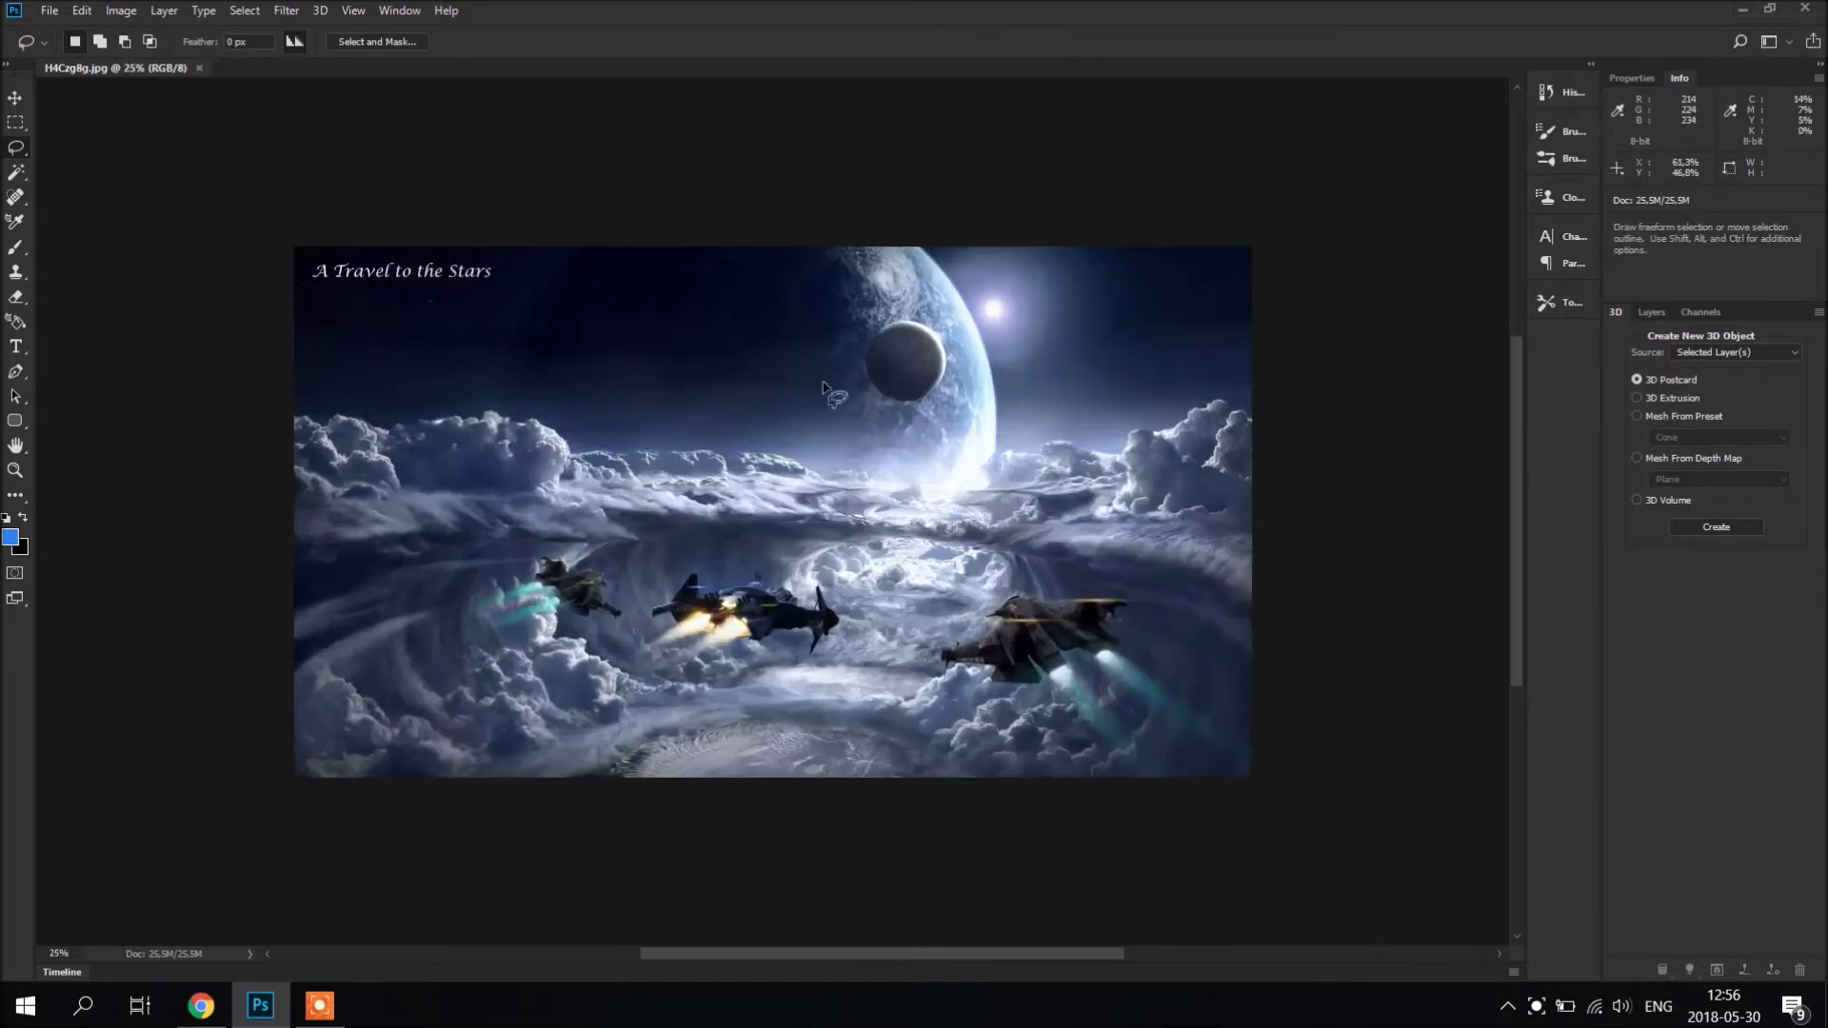
scroll(567, 365, up, 1)
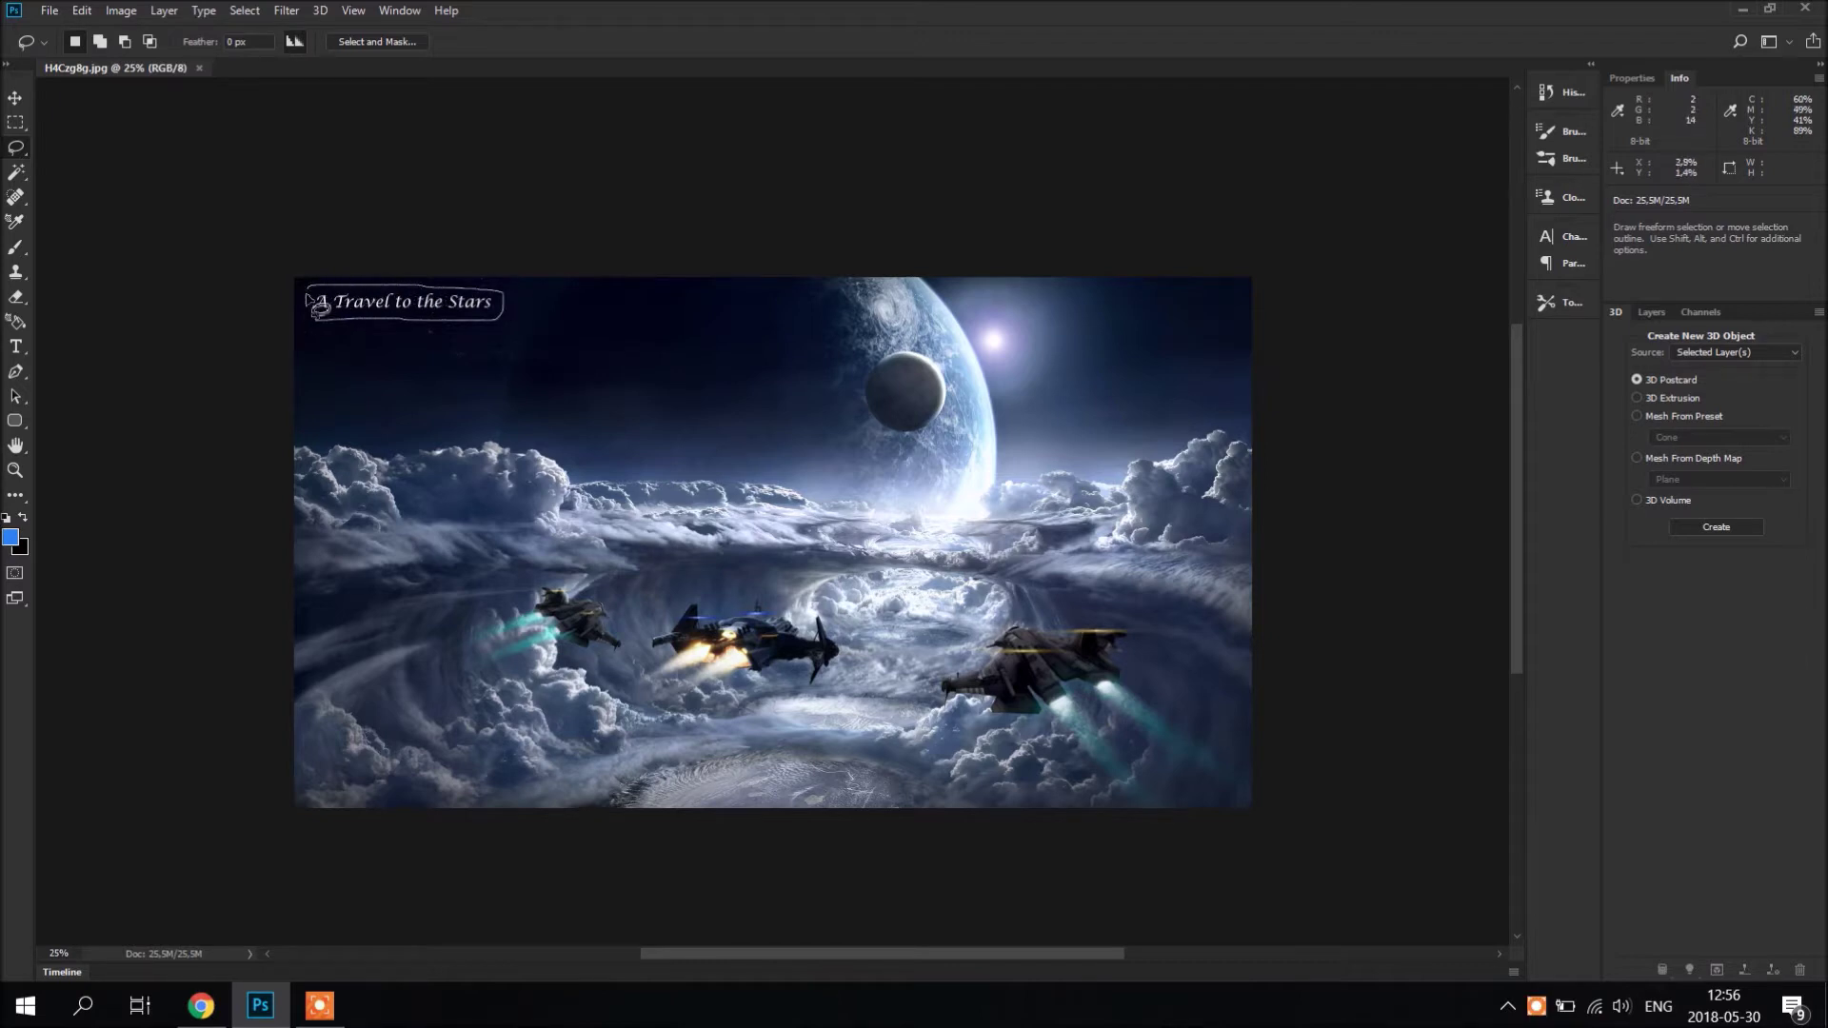
- Lasso the 'A Travel to the Stars' title and remove it with a Content-Aware fill
click(451, 121)
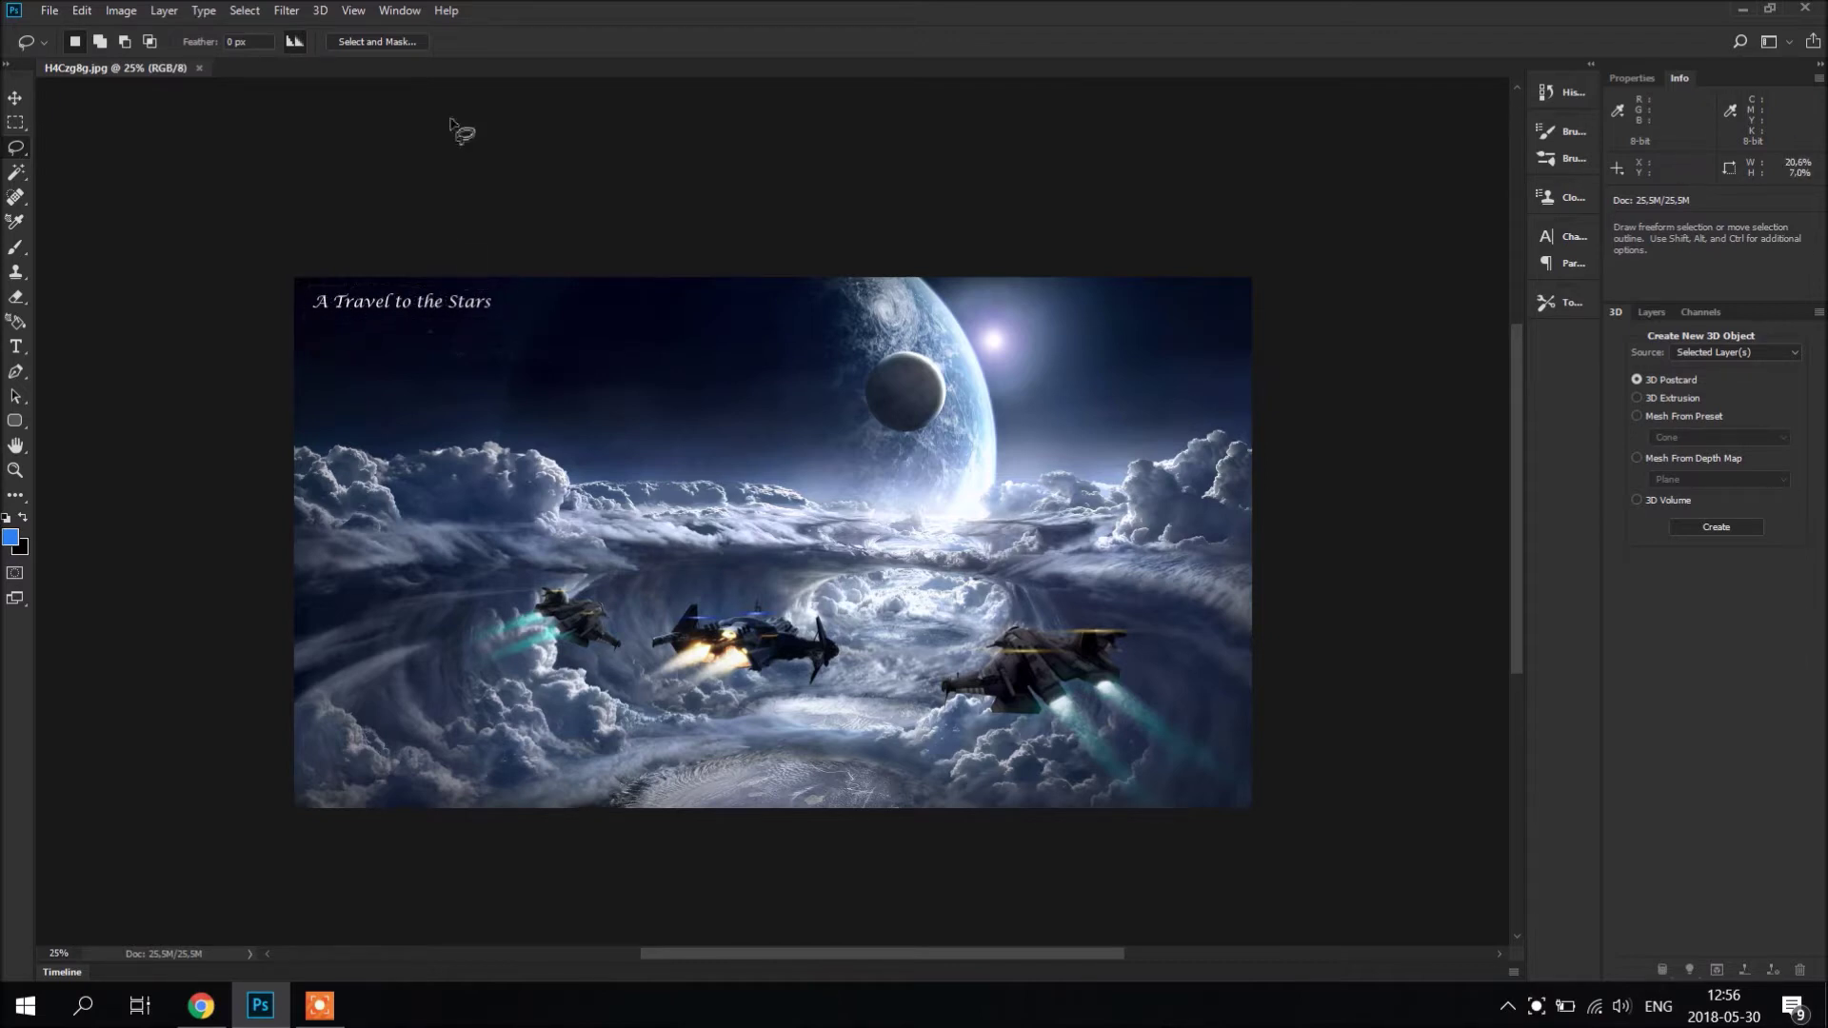
click(81, 10)
click(162, 369)
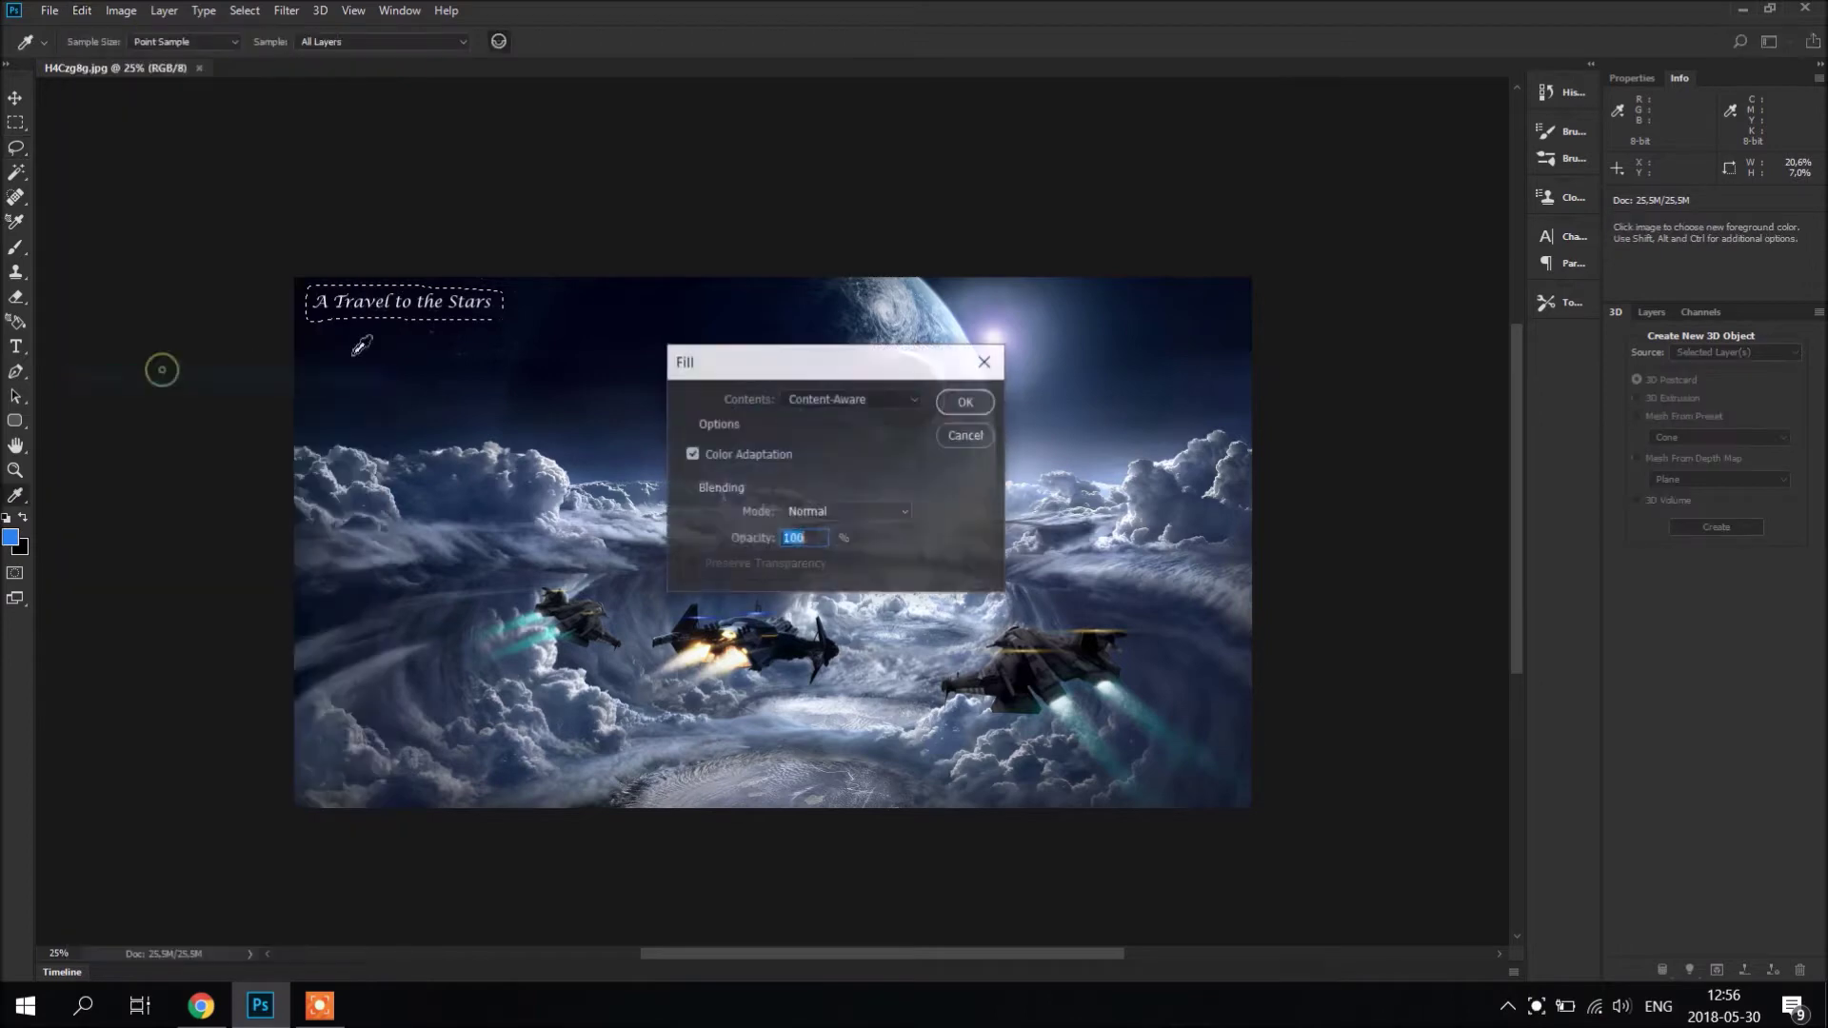
click(975, 403)
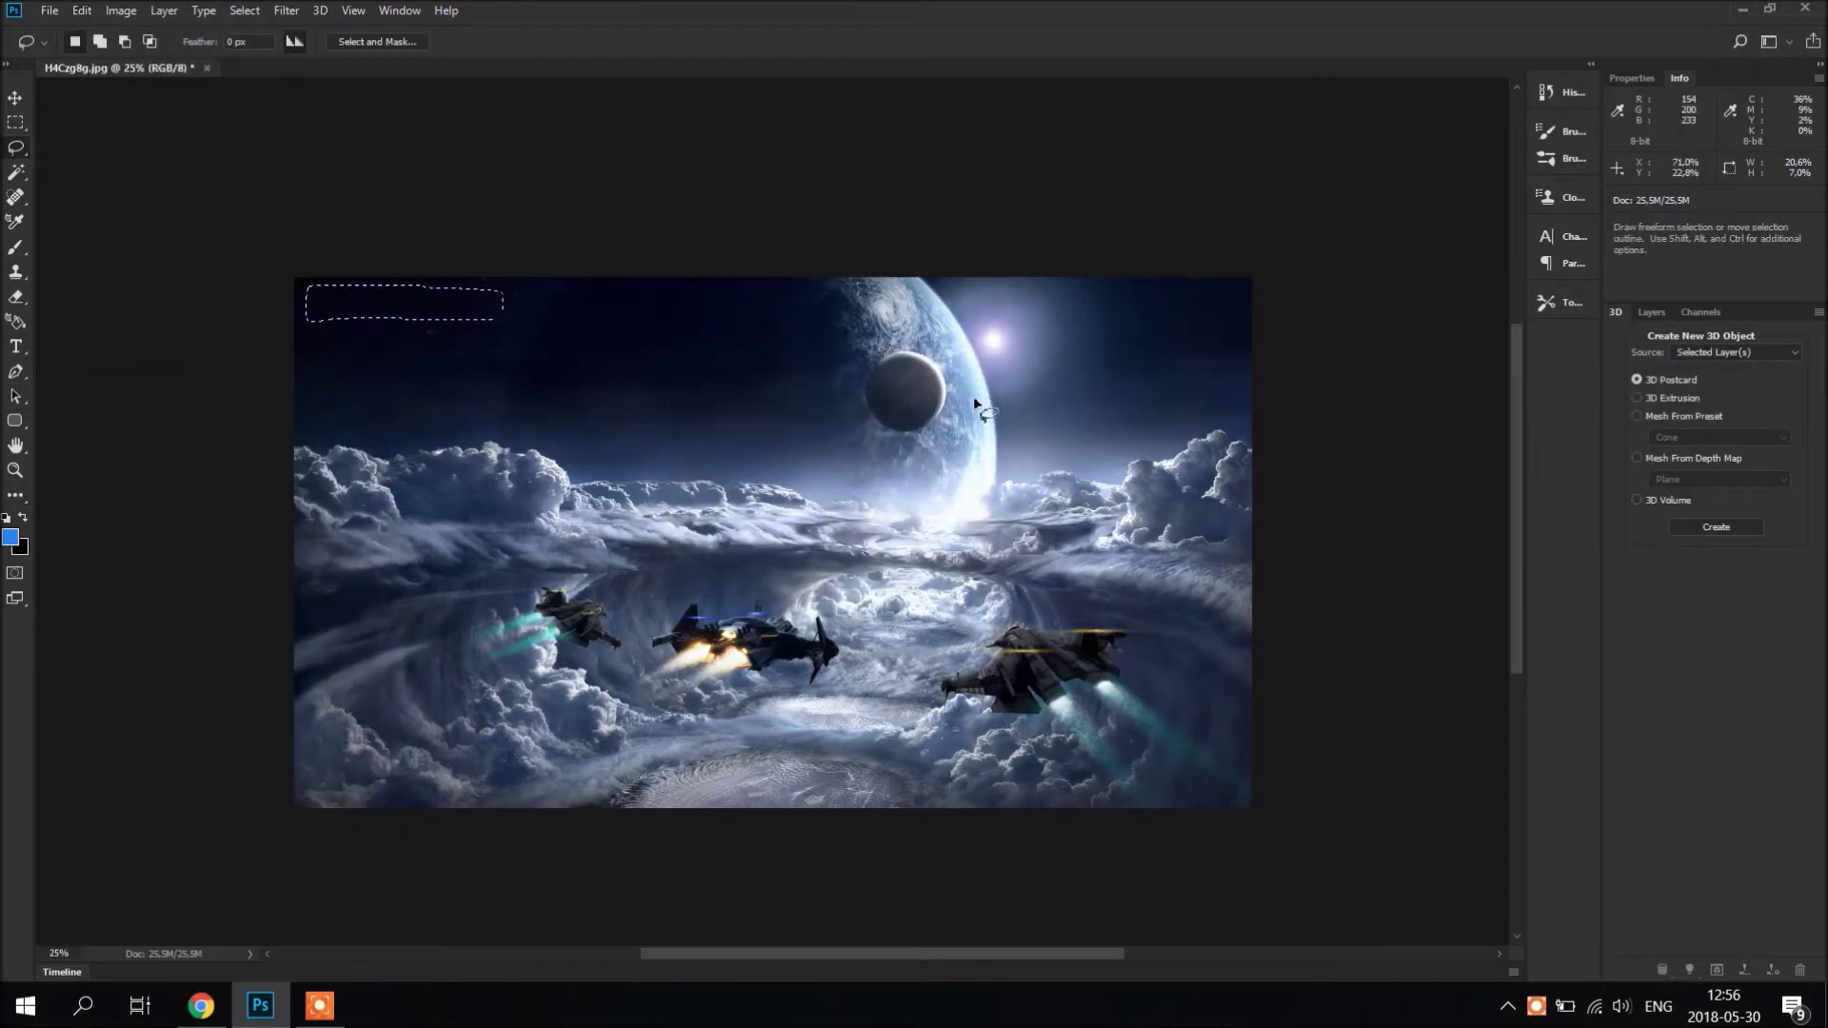
key(ctrl+d)
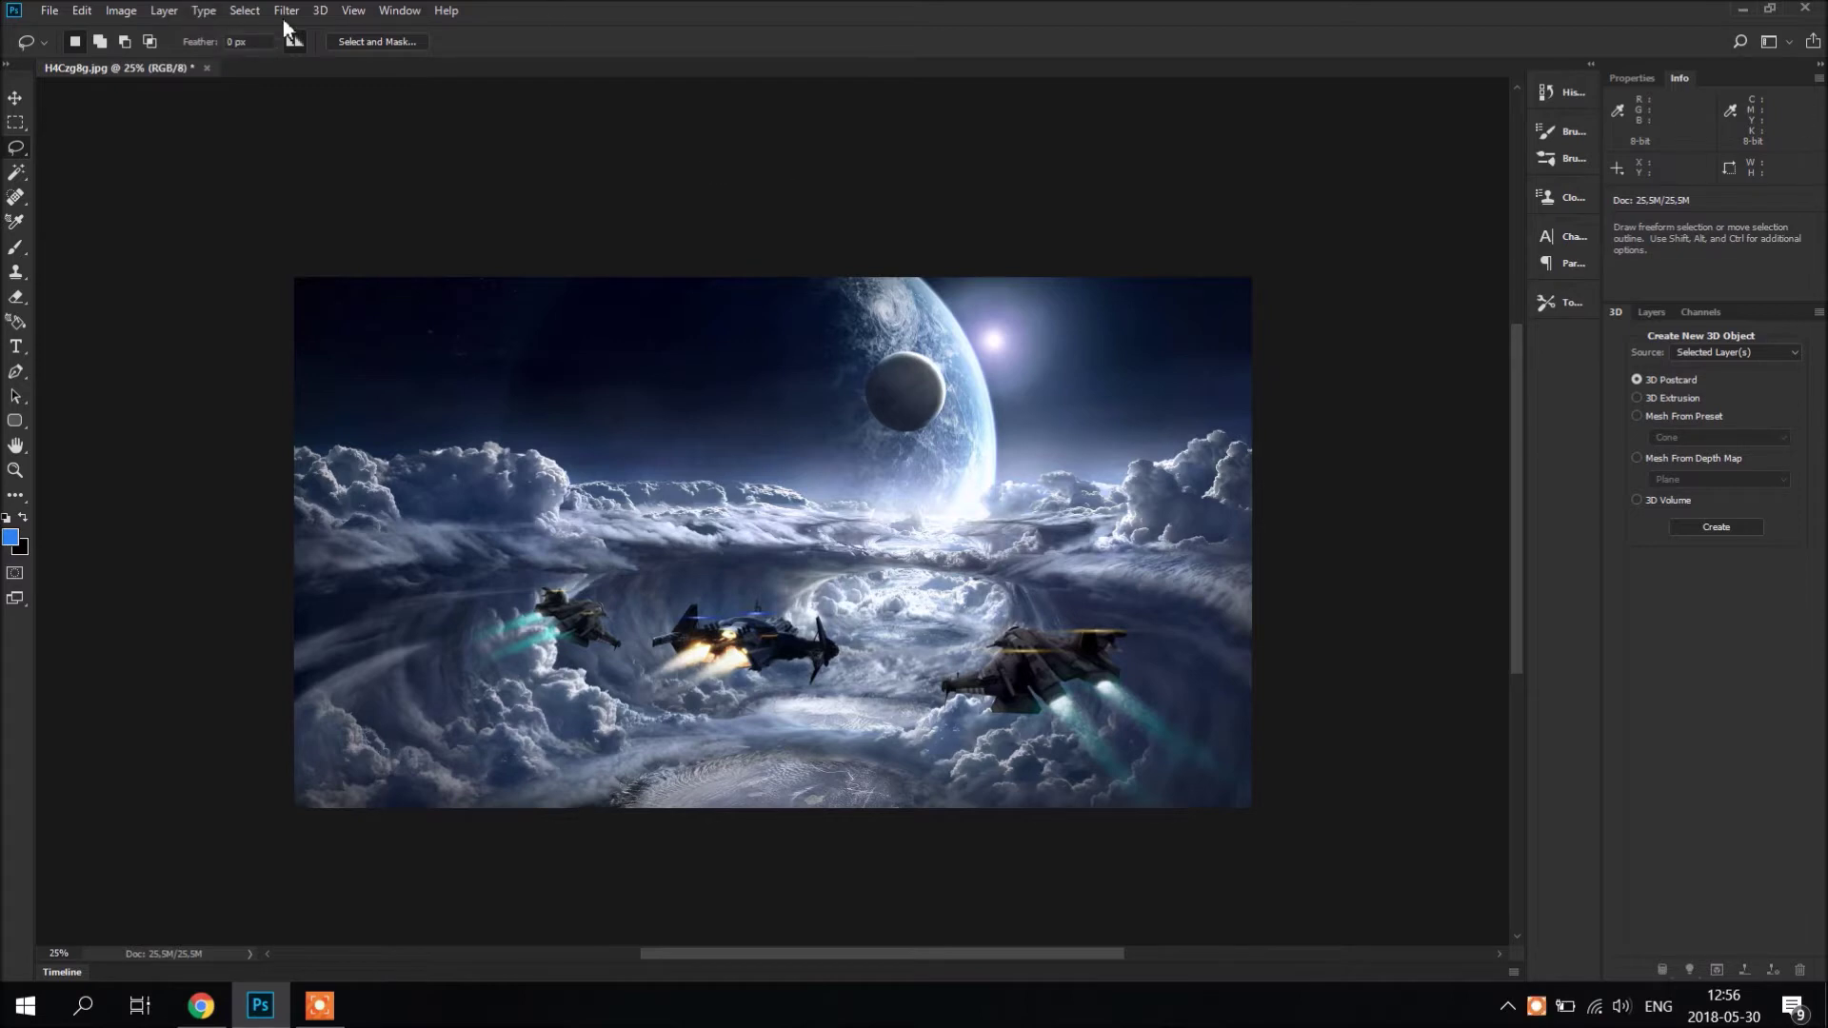
- Convert the image into a spherical panorama with New Panorama Layer From Selected Layer(s)
click(321, 11)
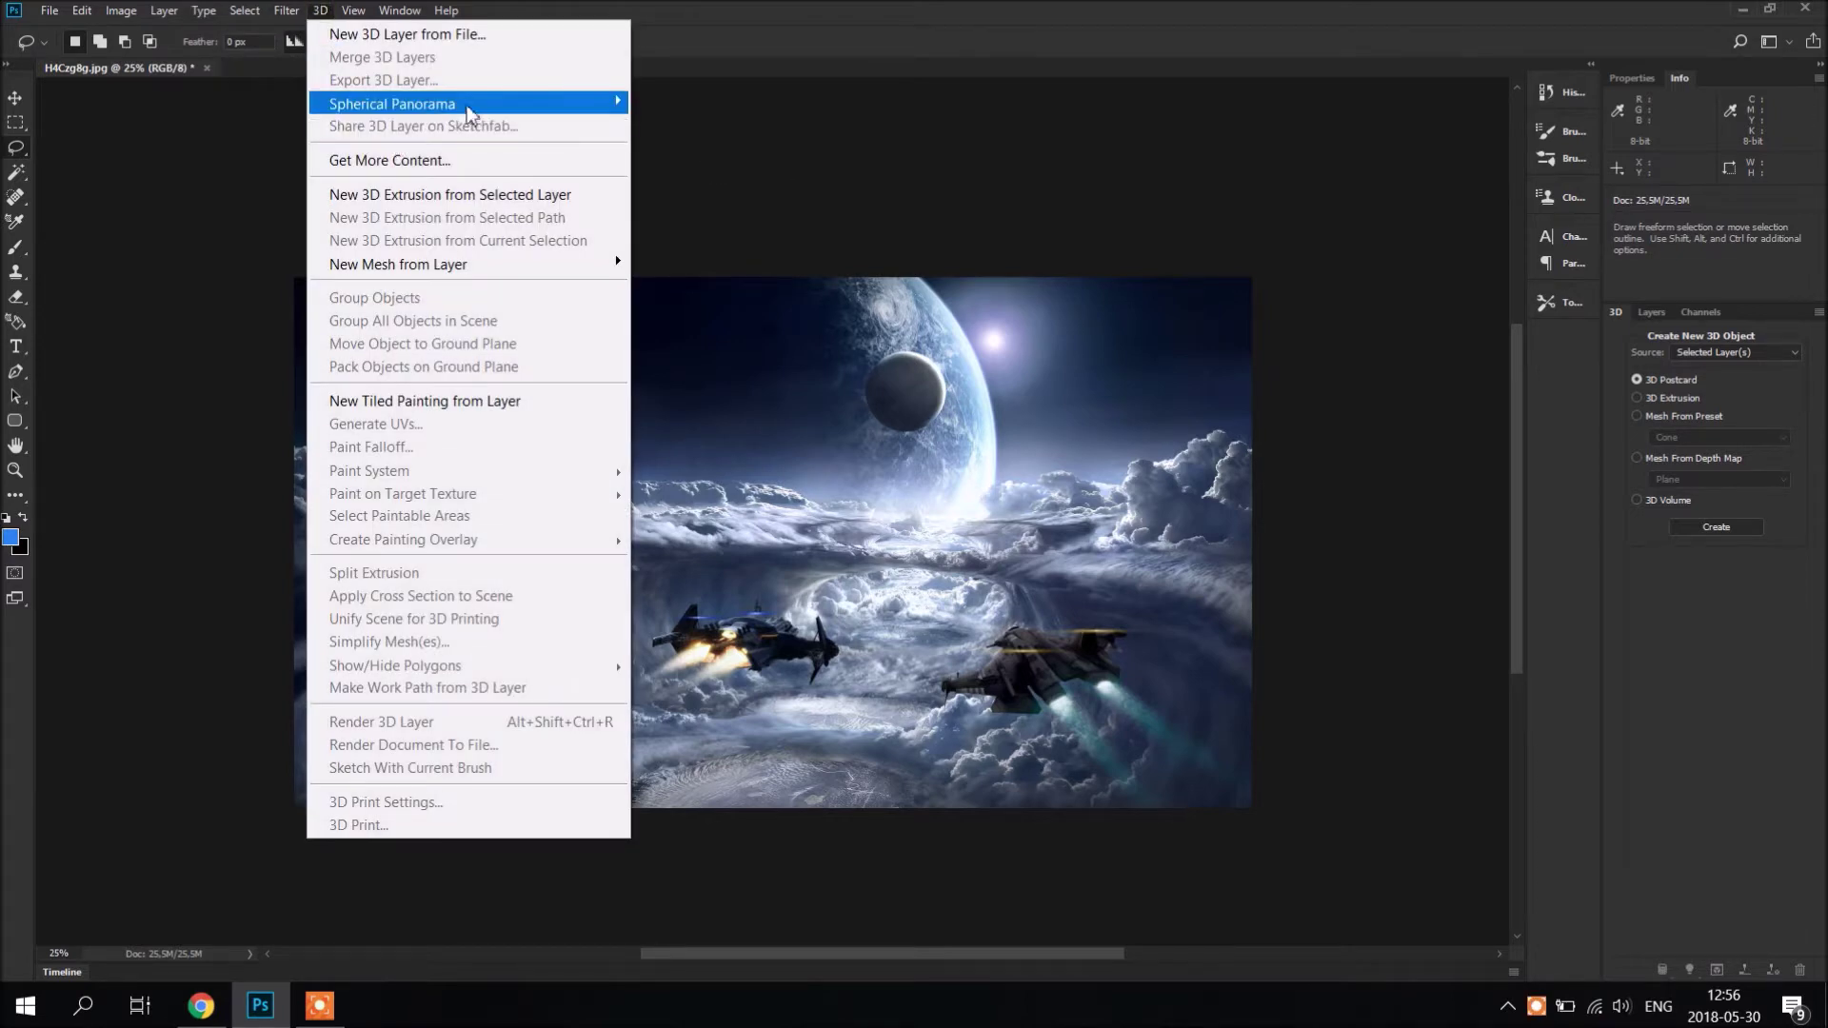
mouse_move(610, 108)
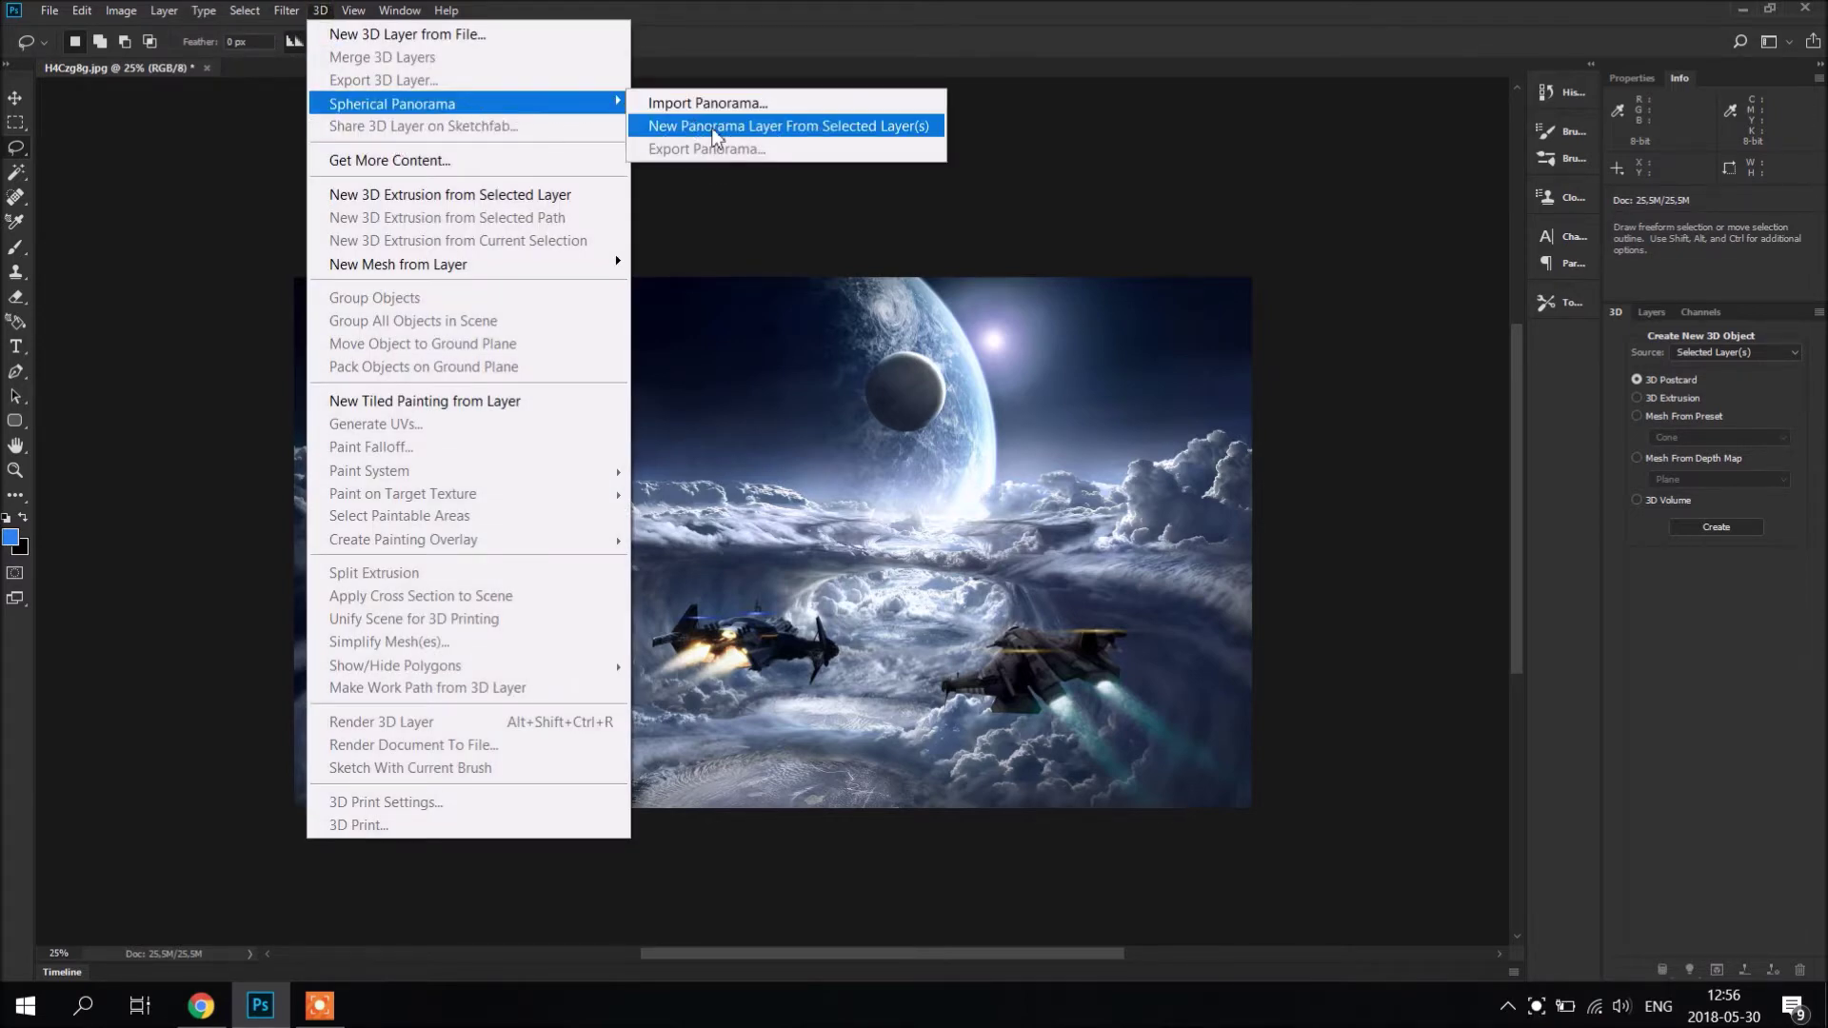
click(712, 131)
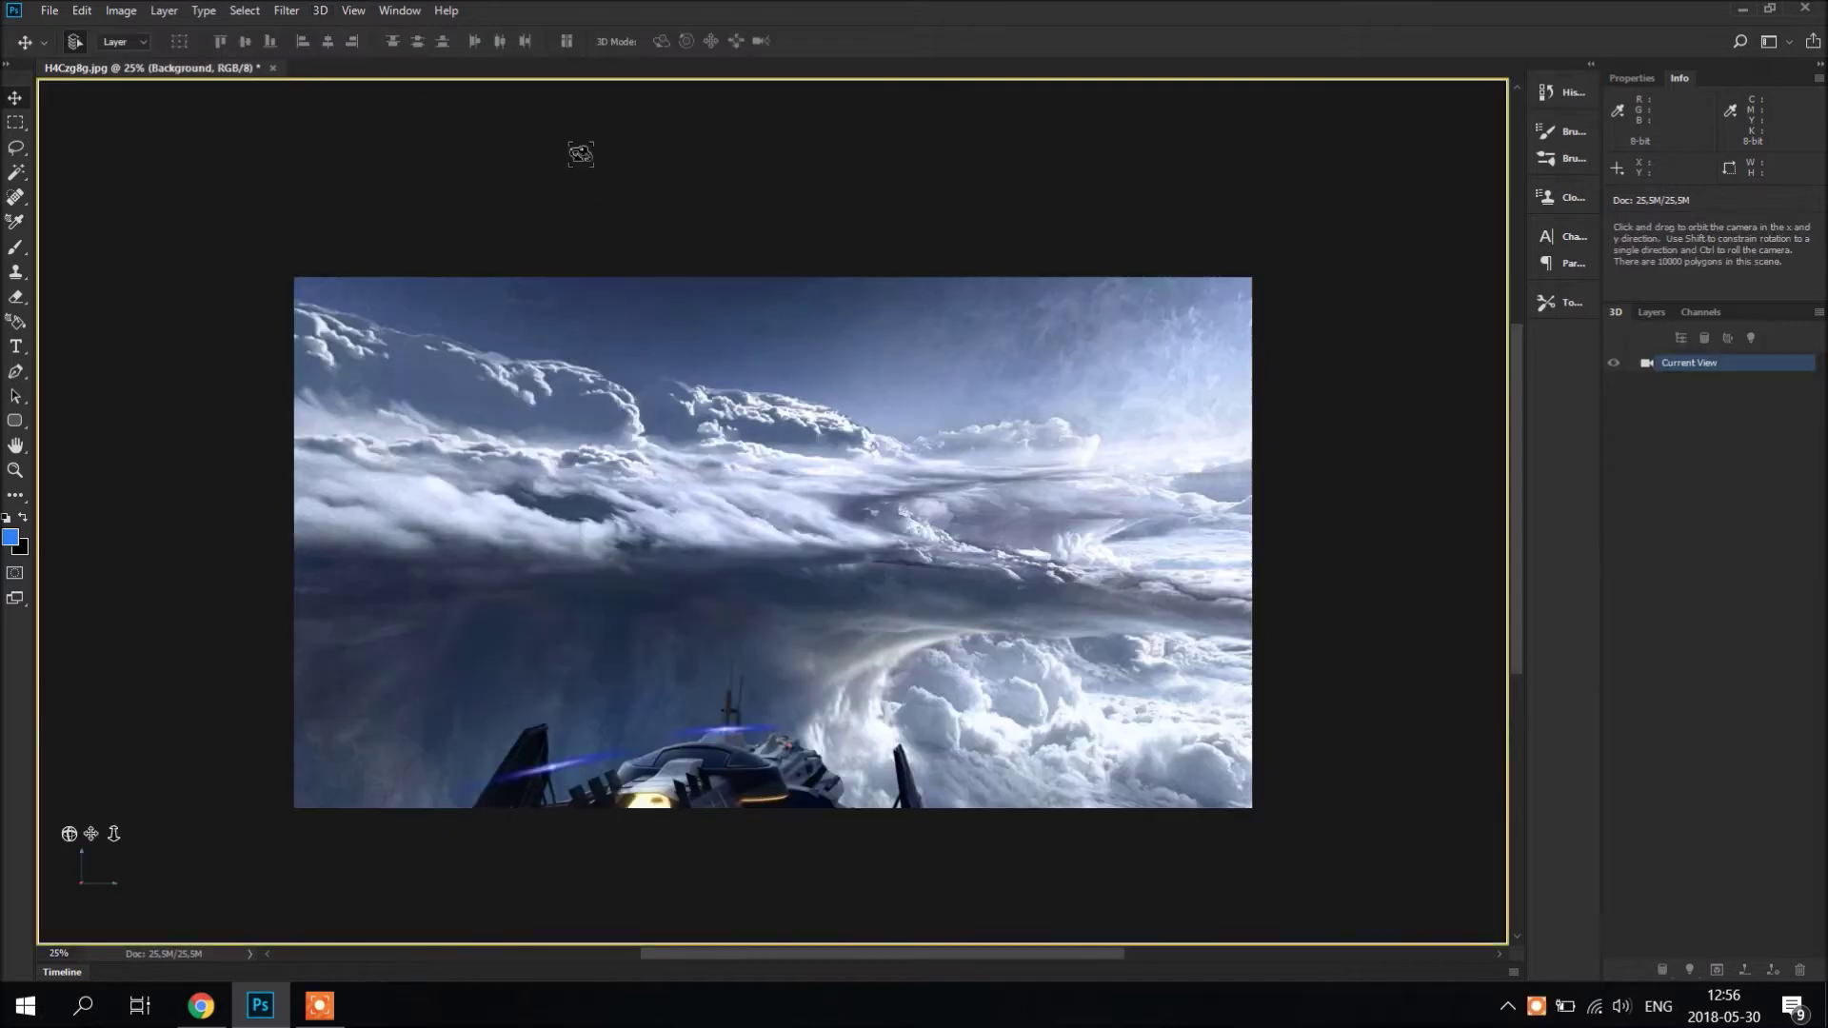
- Orbit the panorama toward the spaceships and switch to the Lasso tool
click(322, 12)
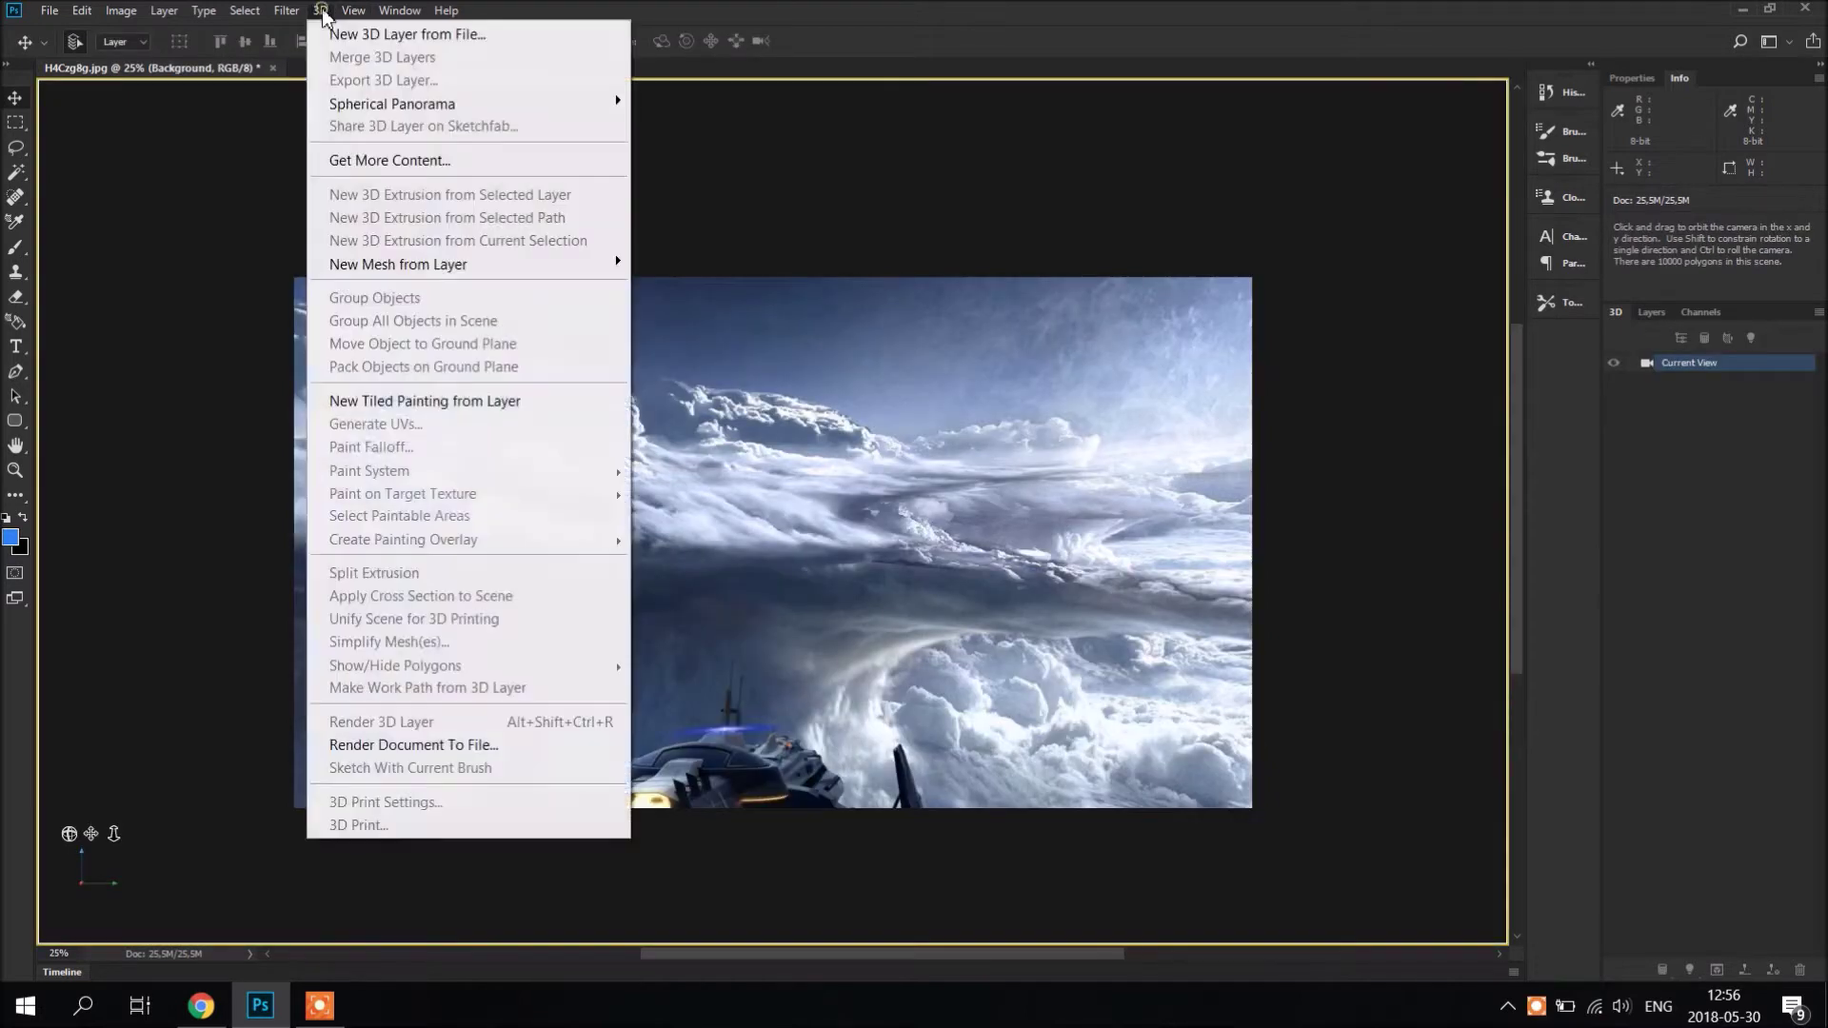
mouse_move(608, 116)
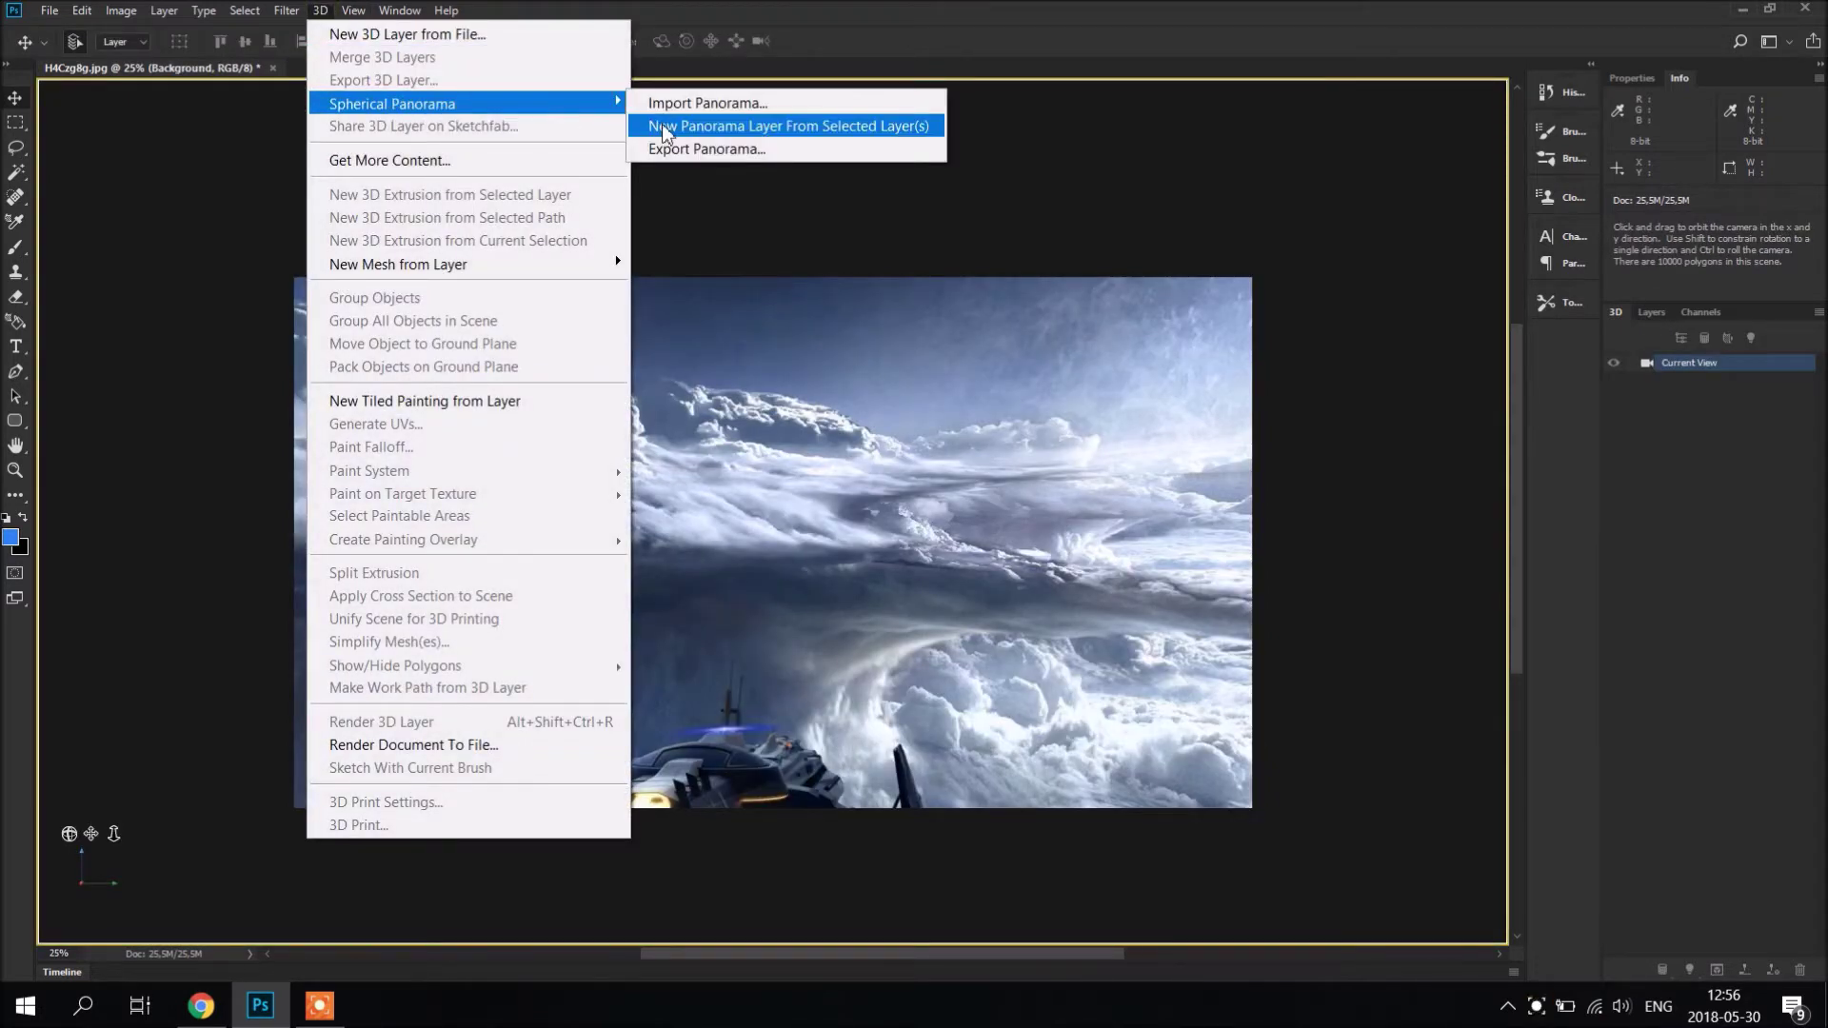
click(1094, 568)
drag(1095, 568, 543, 708)
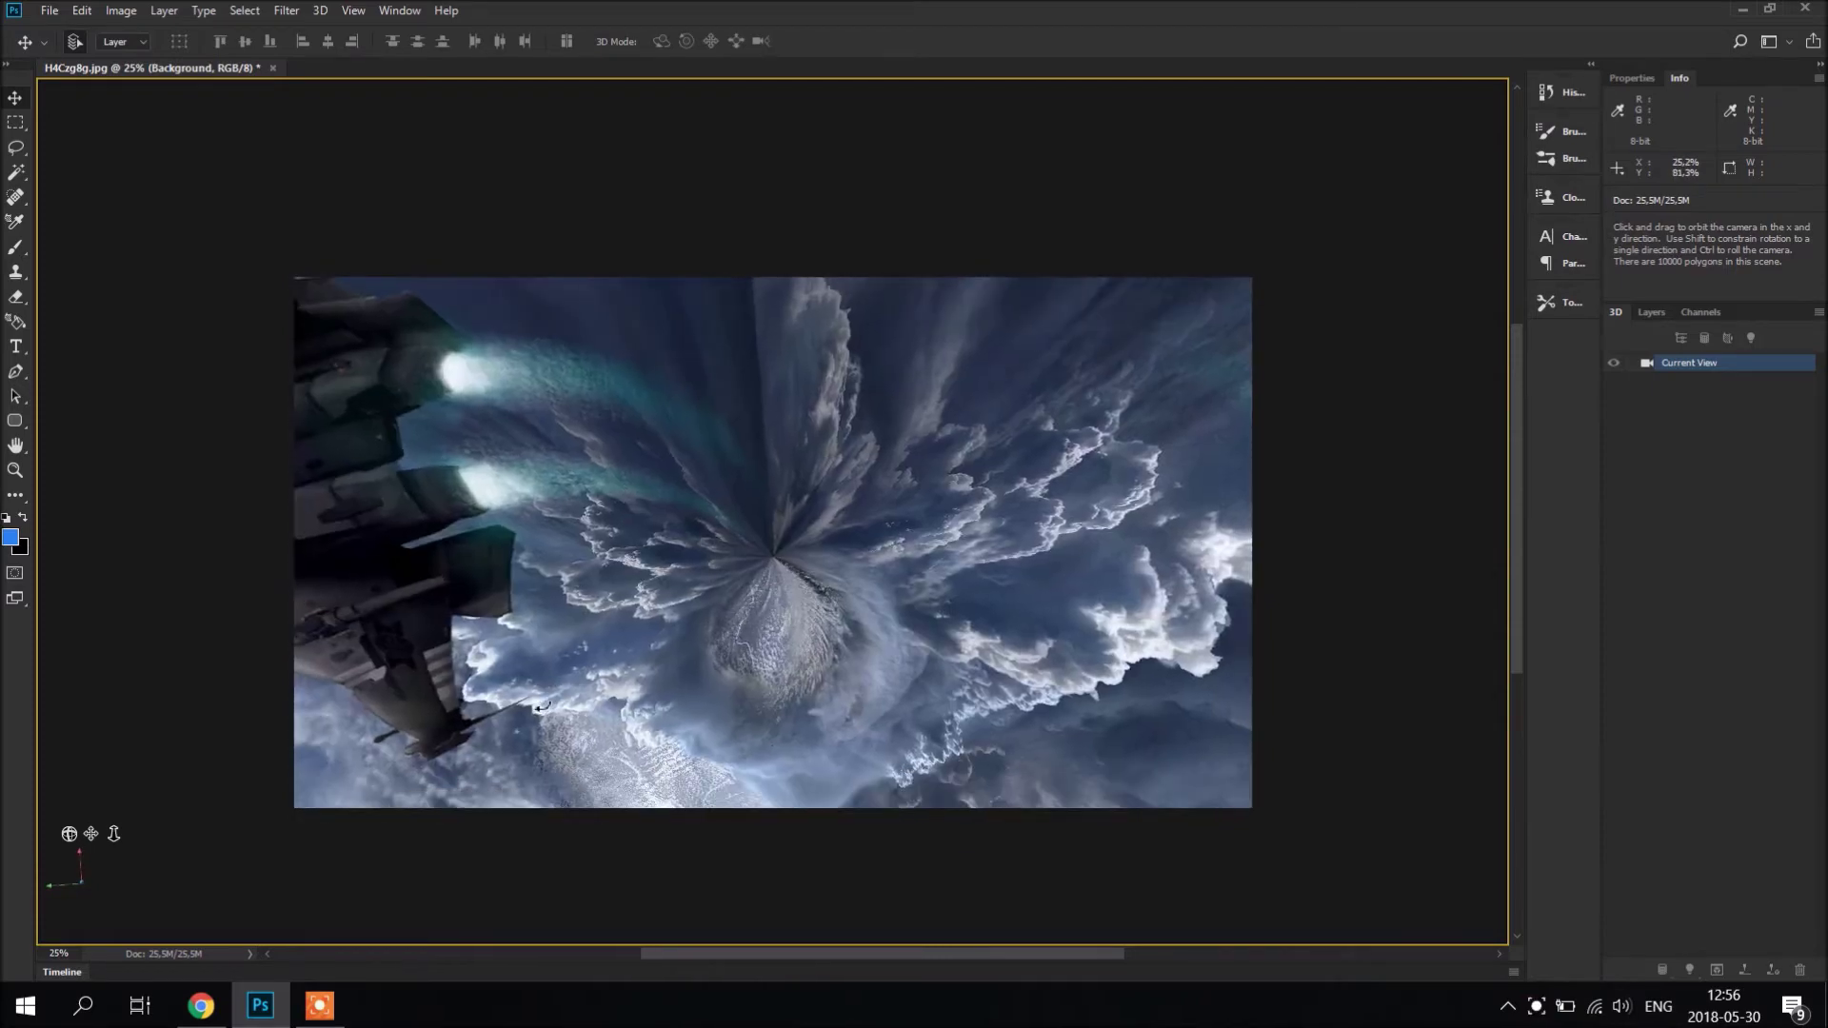
click(15, 150)
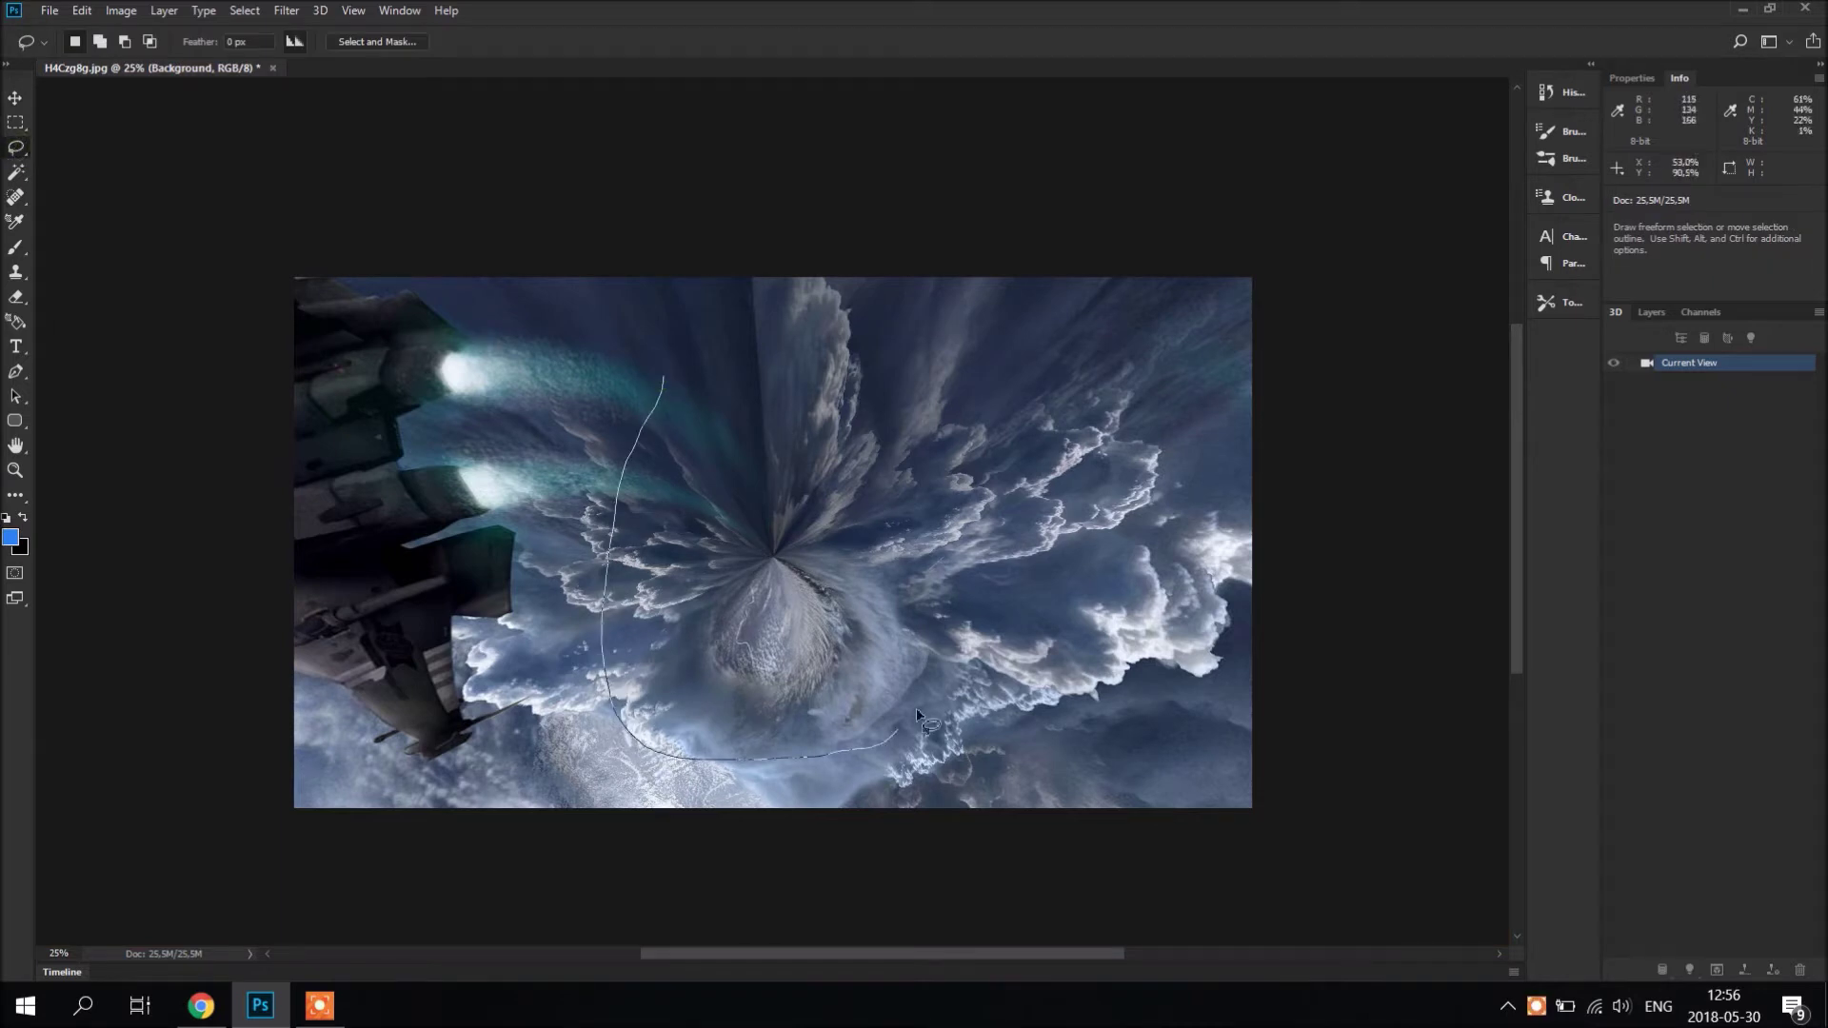
- Lasso the pinched pole seam and Content-Aware fill it, repeating the fill over another seam
drag(659, 405, 655, 419)
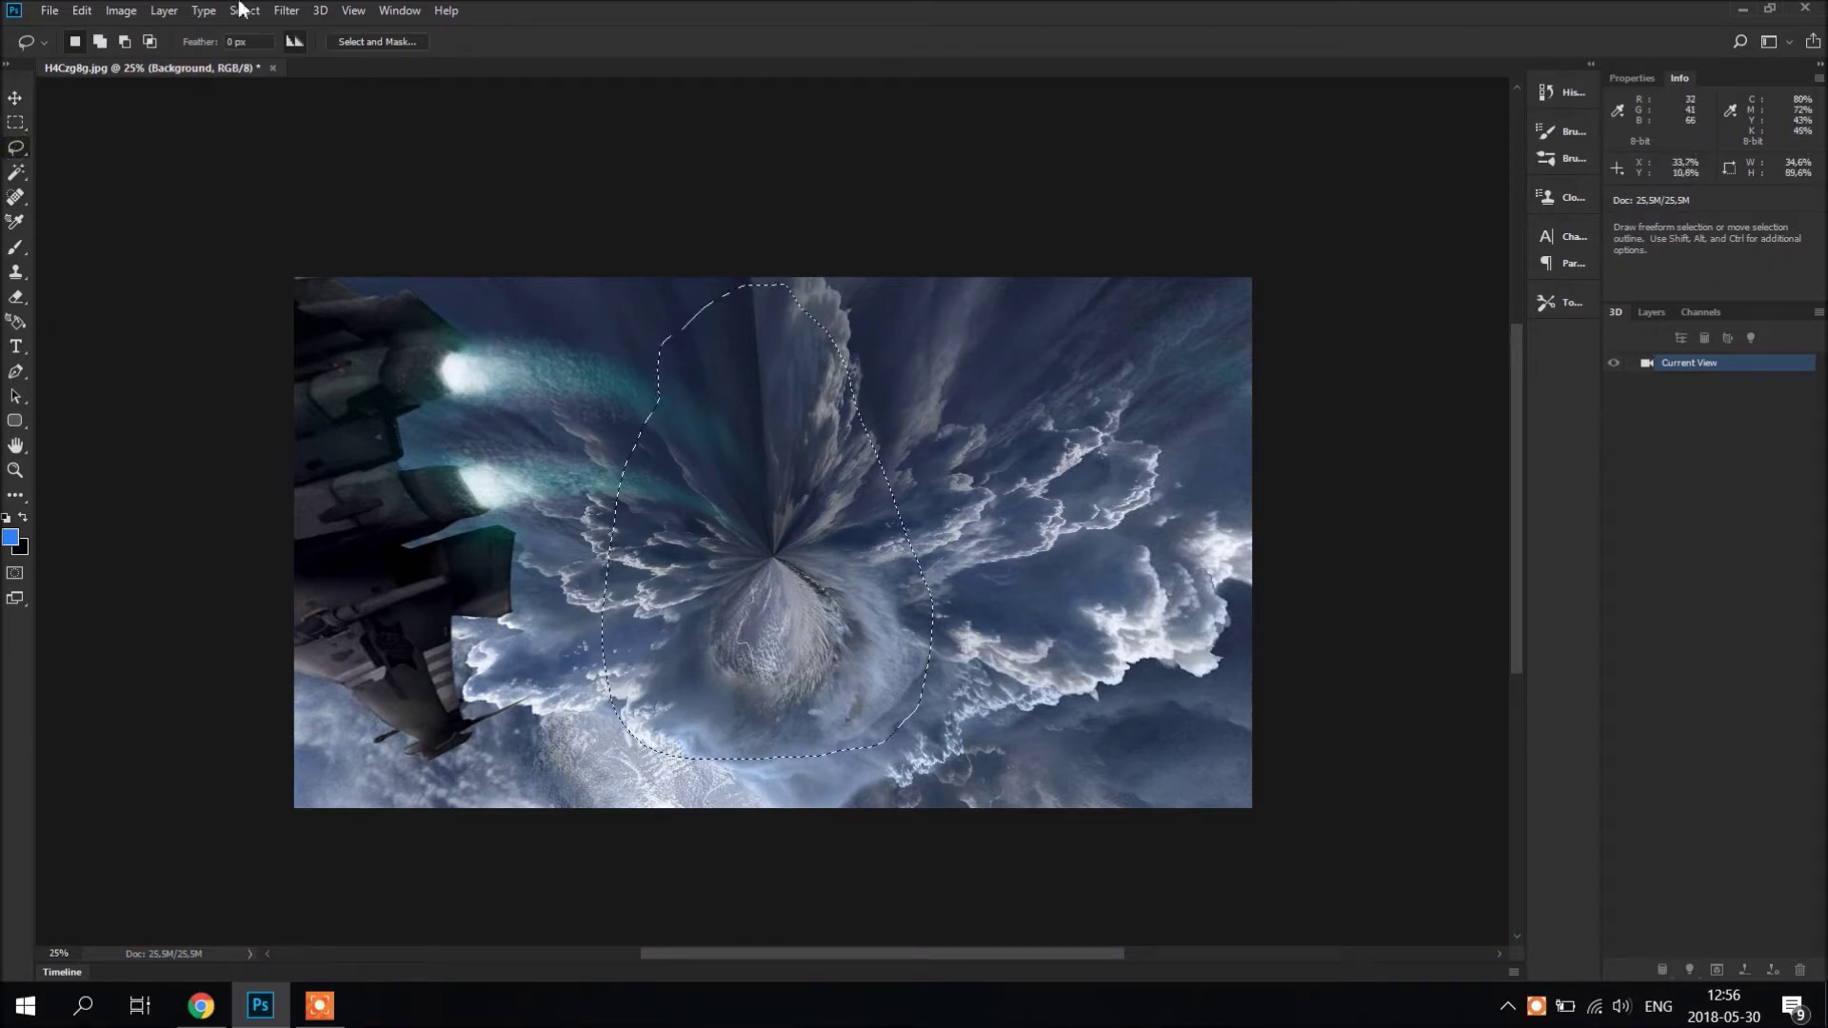
click(82, 11)
click(232, 378)
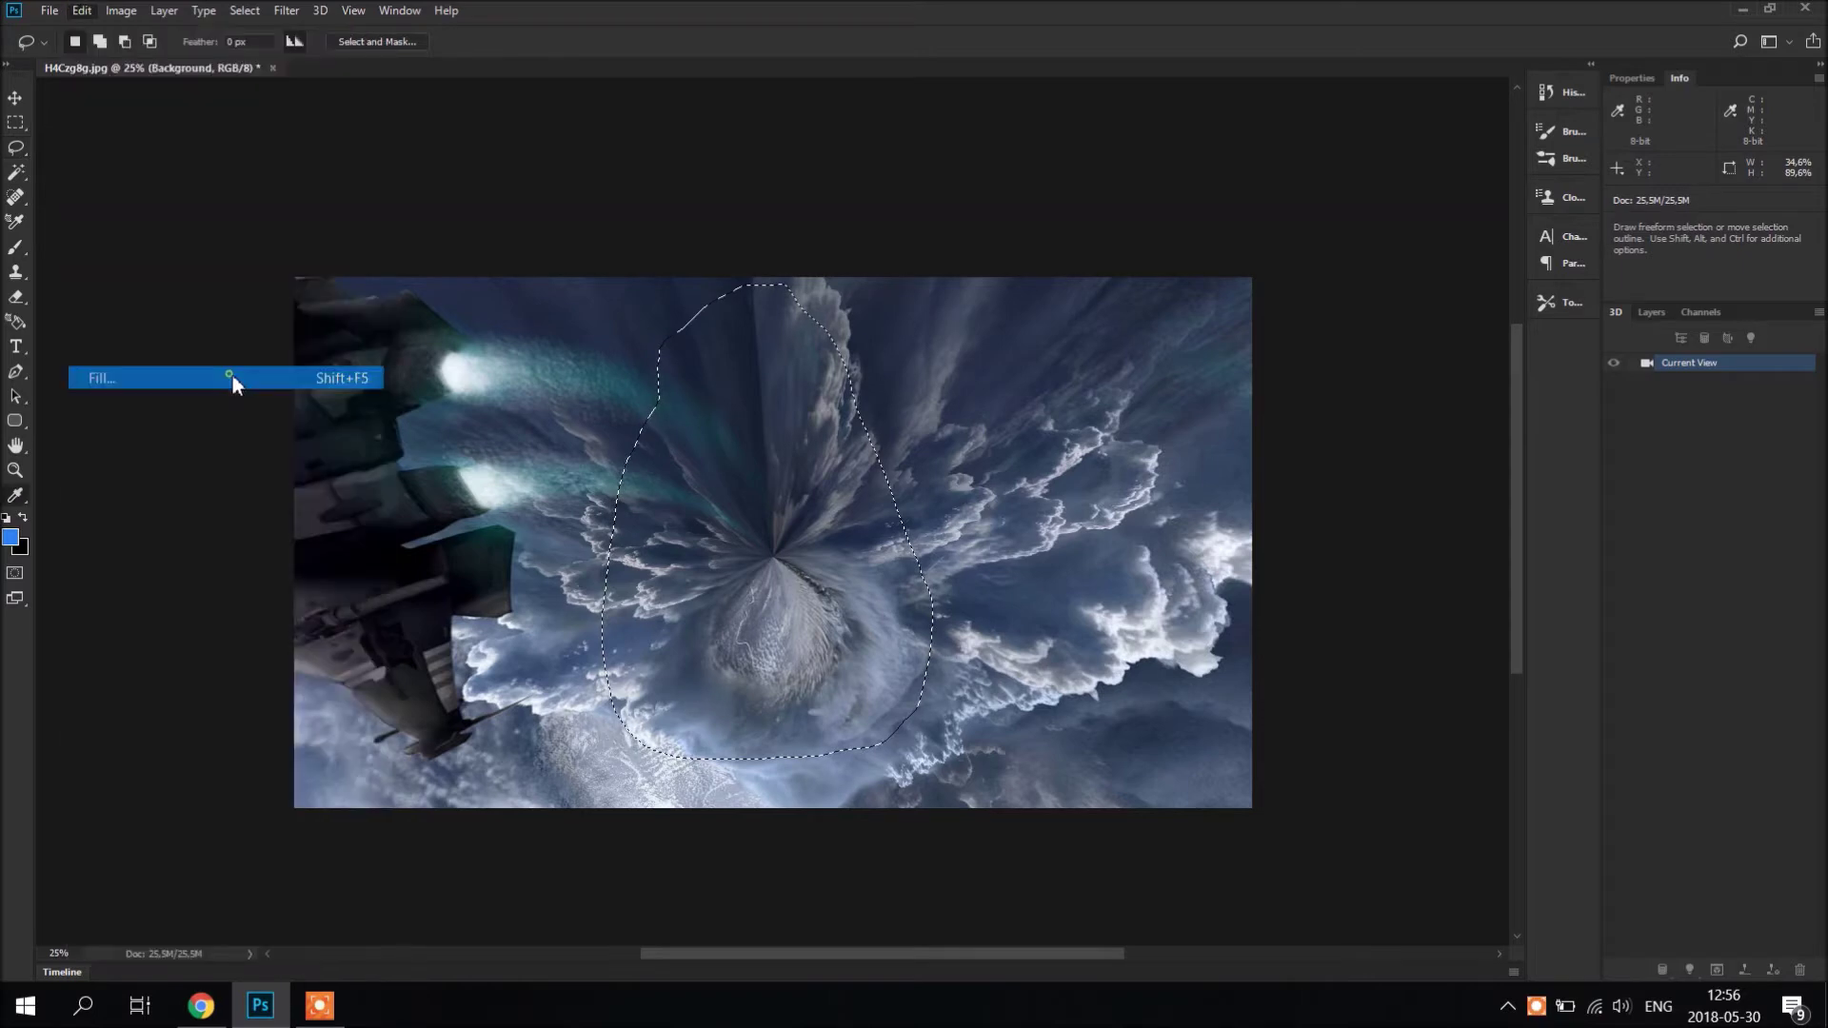
click(963, 402)
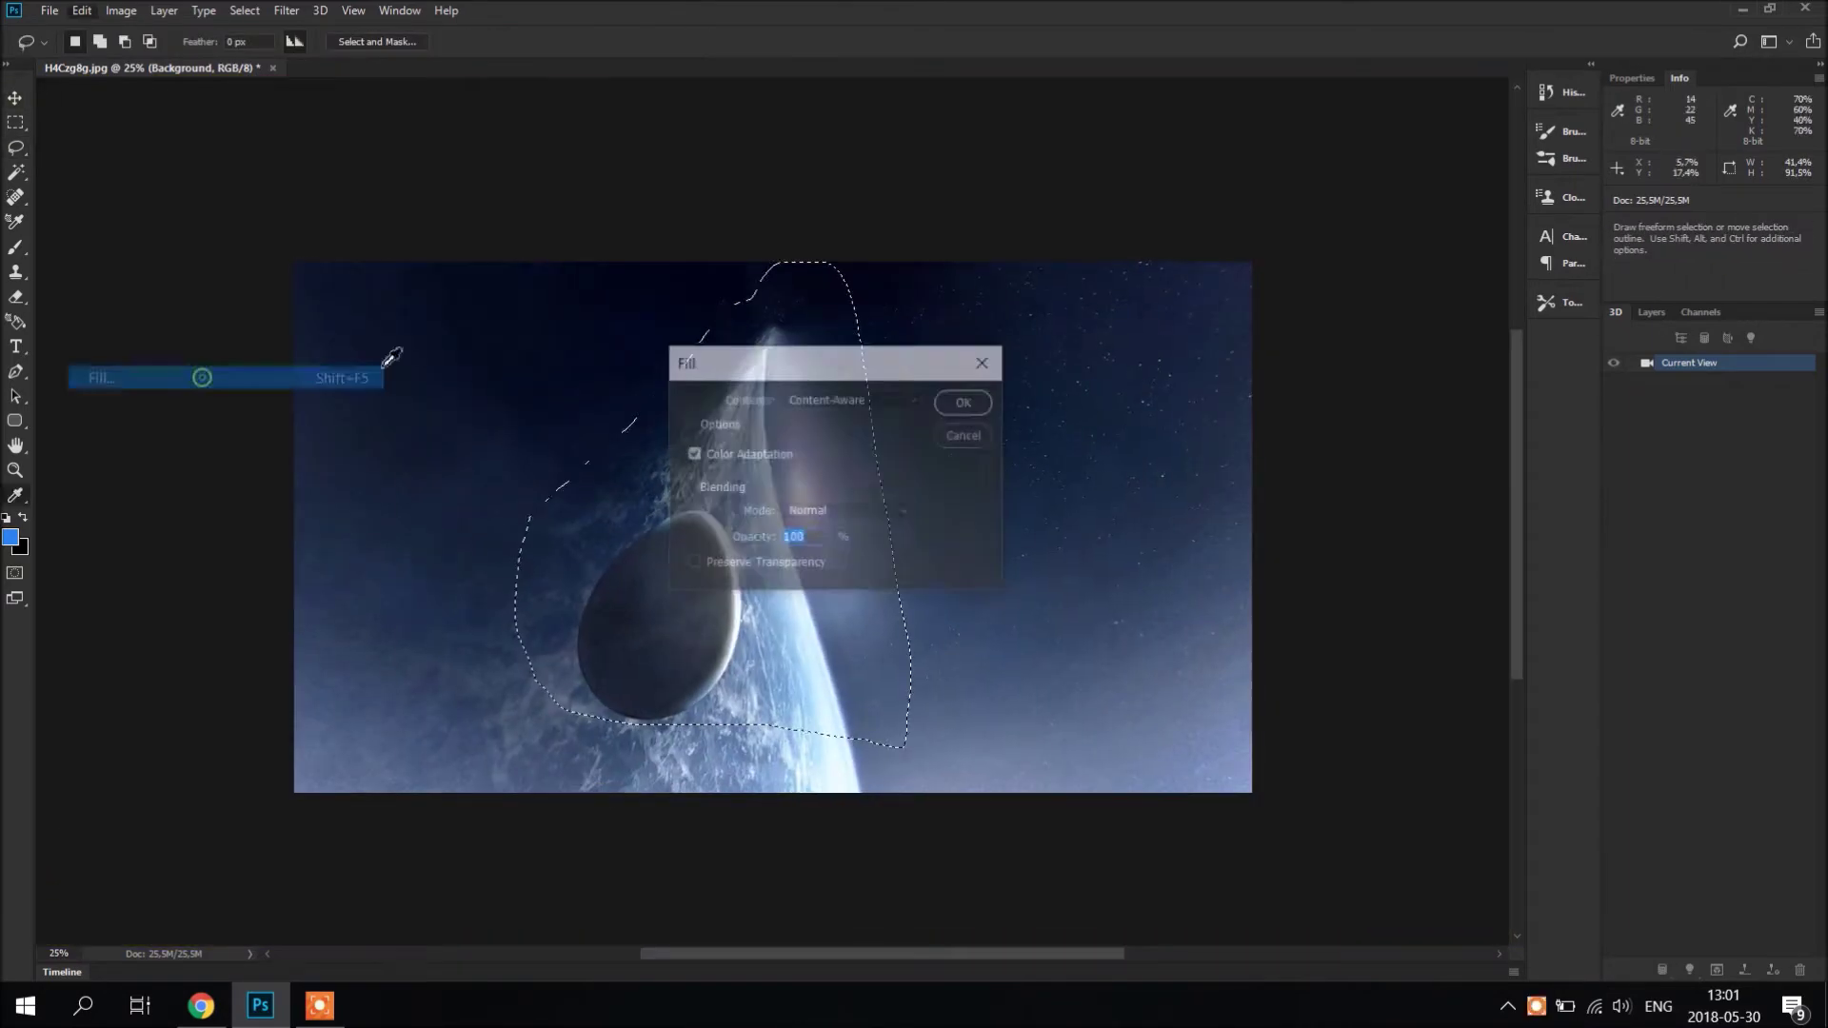
key(Return)
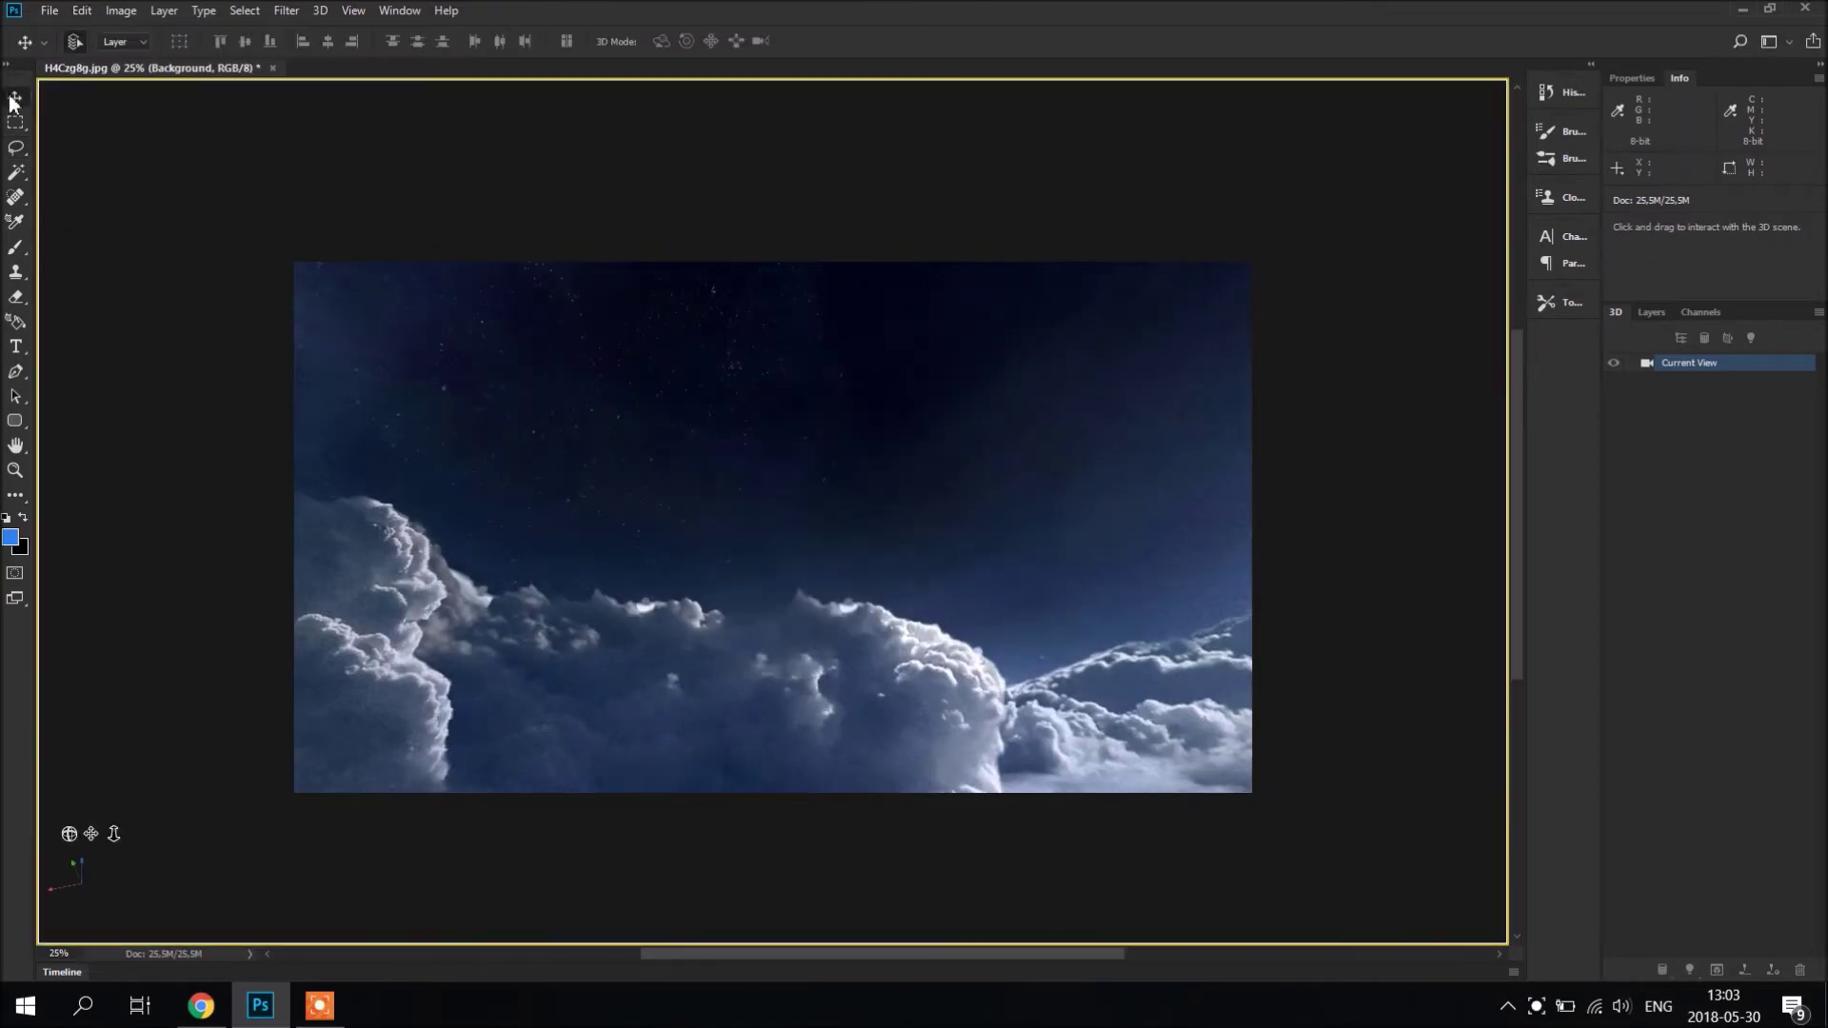
- Orbit the panorama from the starry sky to the spaceships, then bring Chrome back up
drag(596, 457, 964, 576)
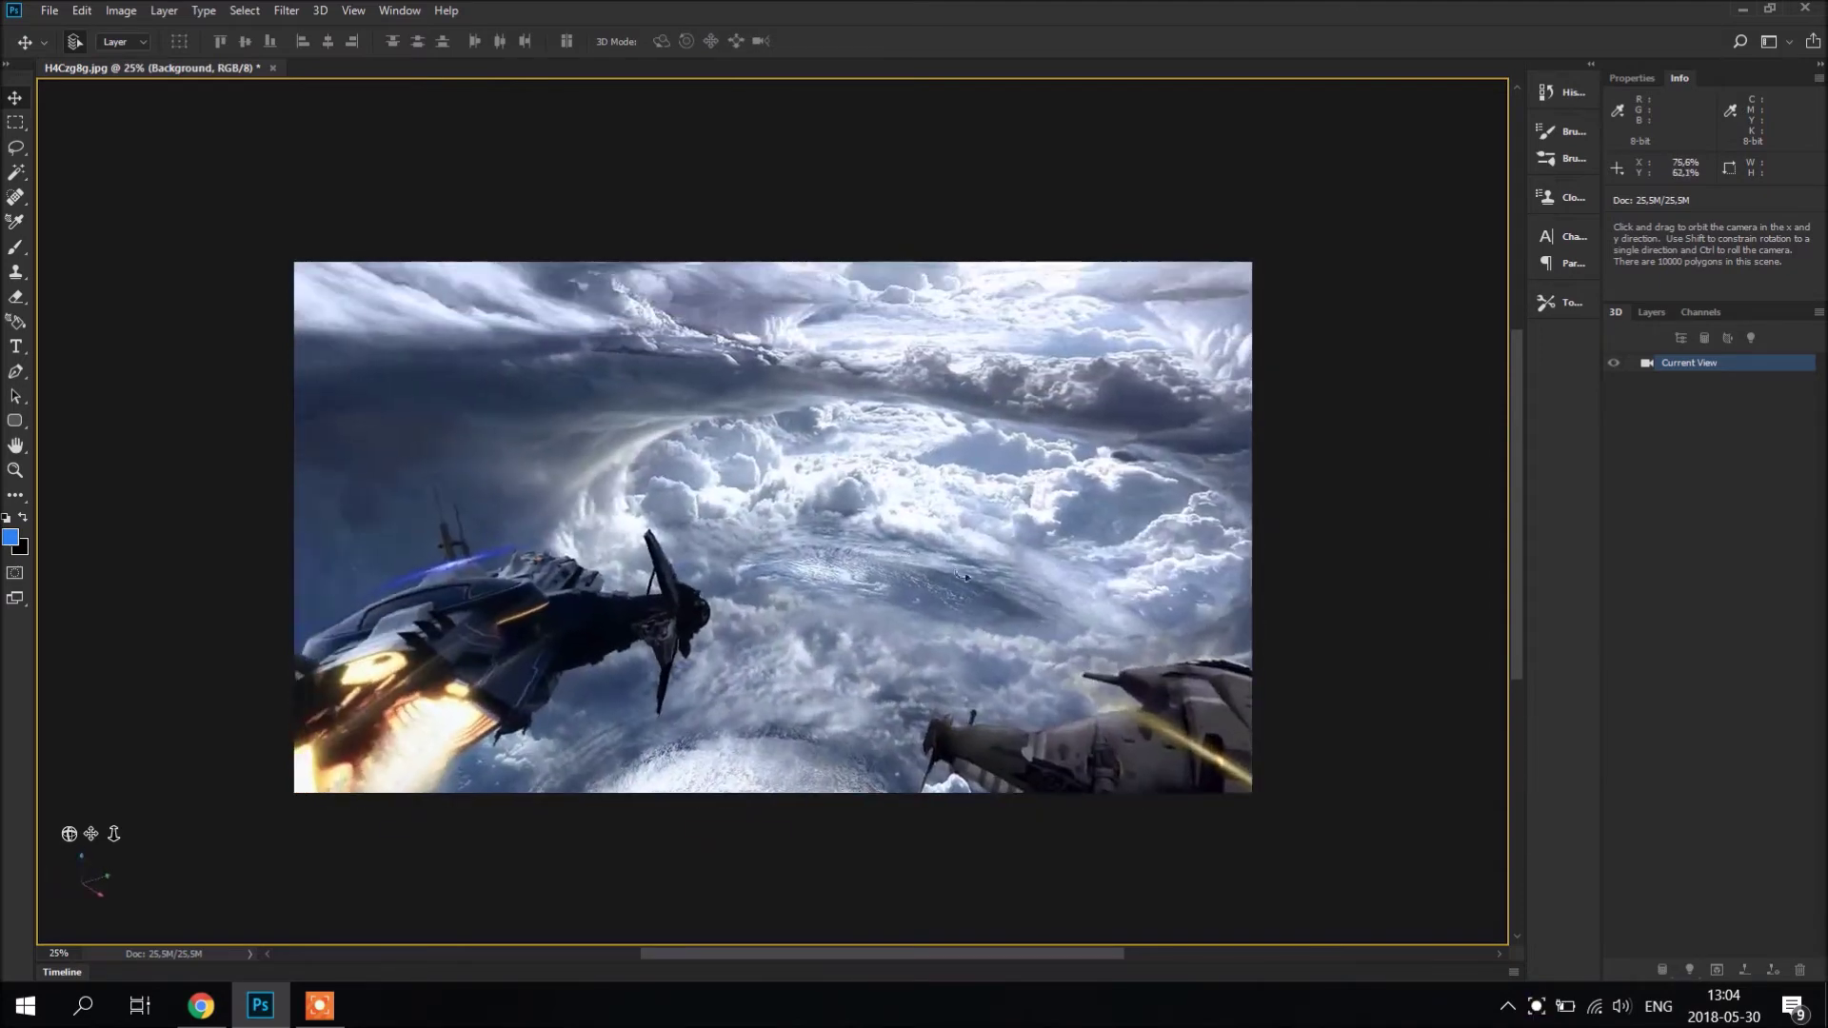
click(201, 1007)
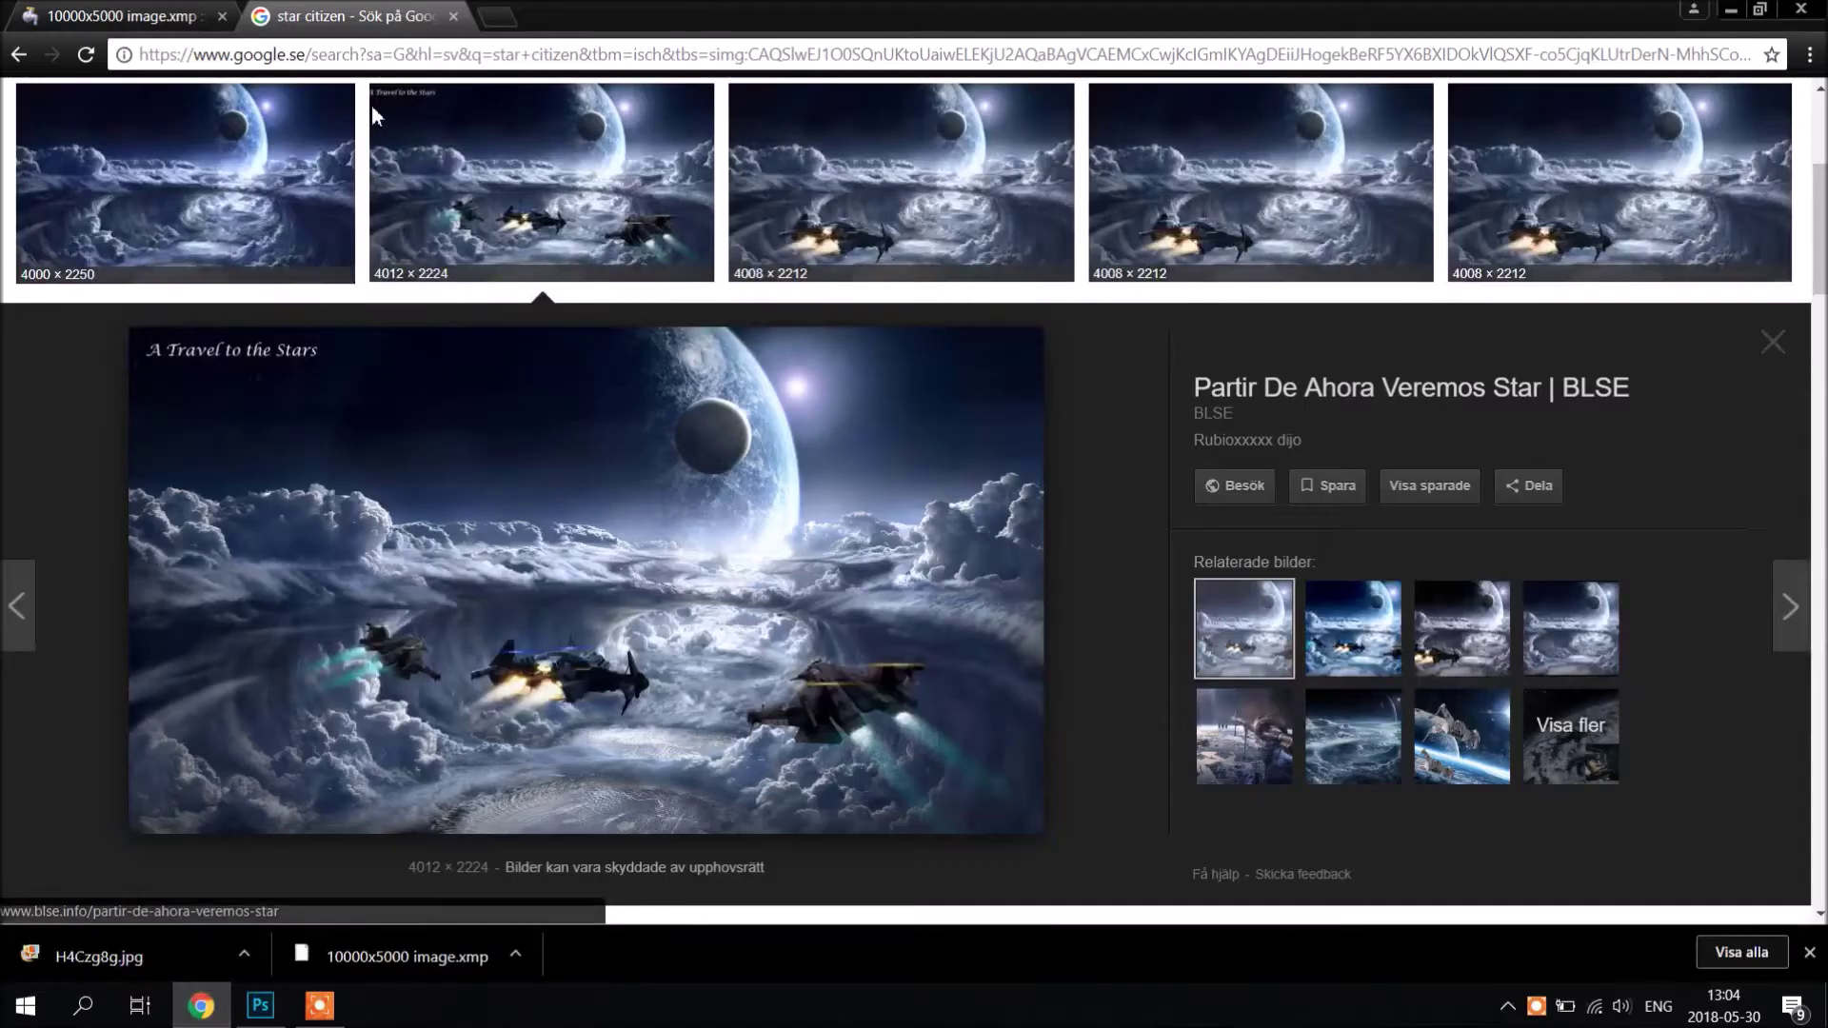
- Search 'planet png' and save the first grey planet image to the desktop as a PNG
click(473, 55)
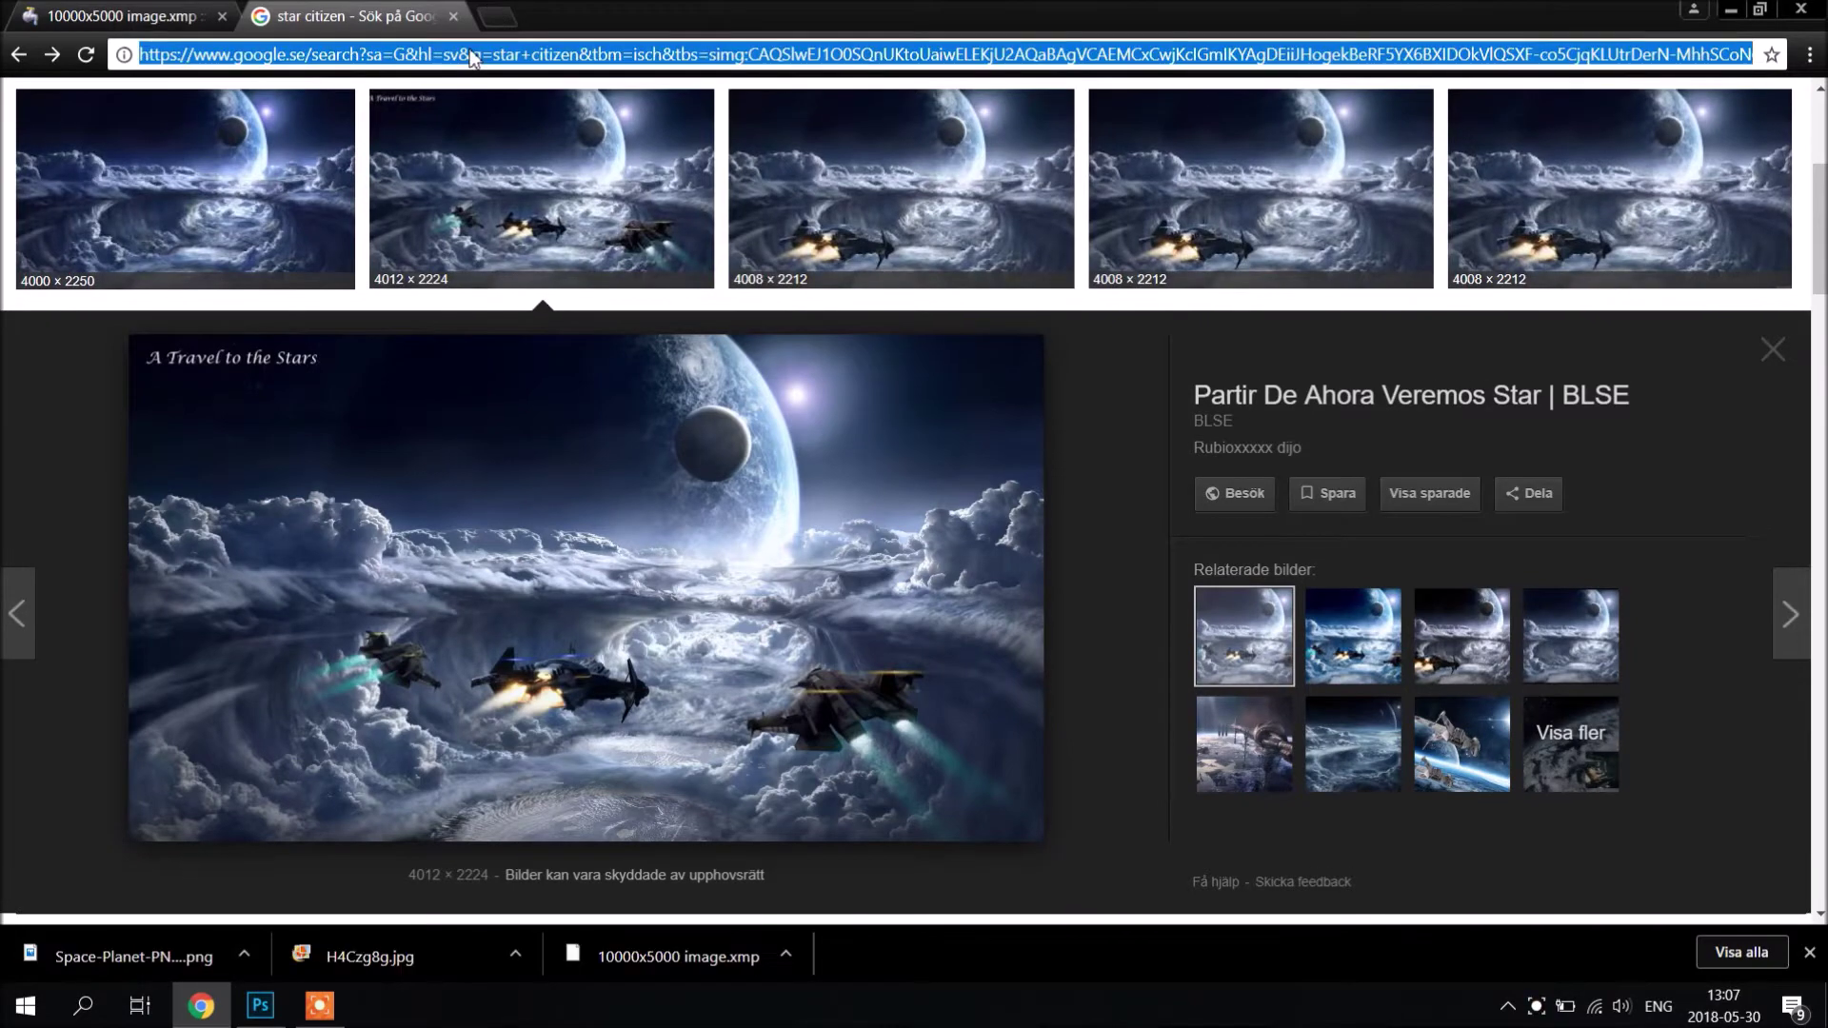
text(planet)
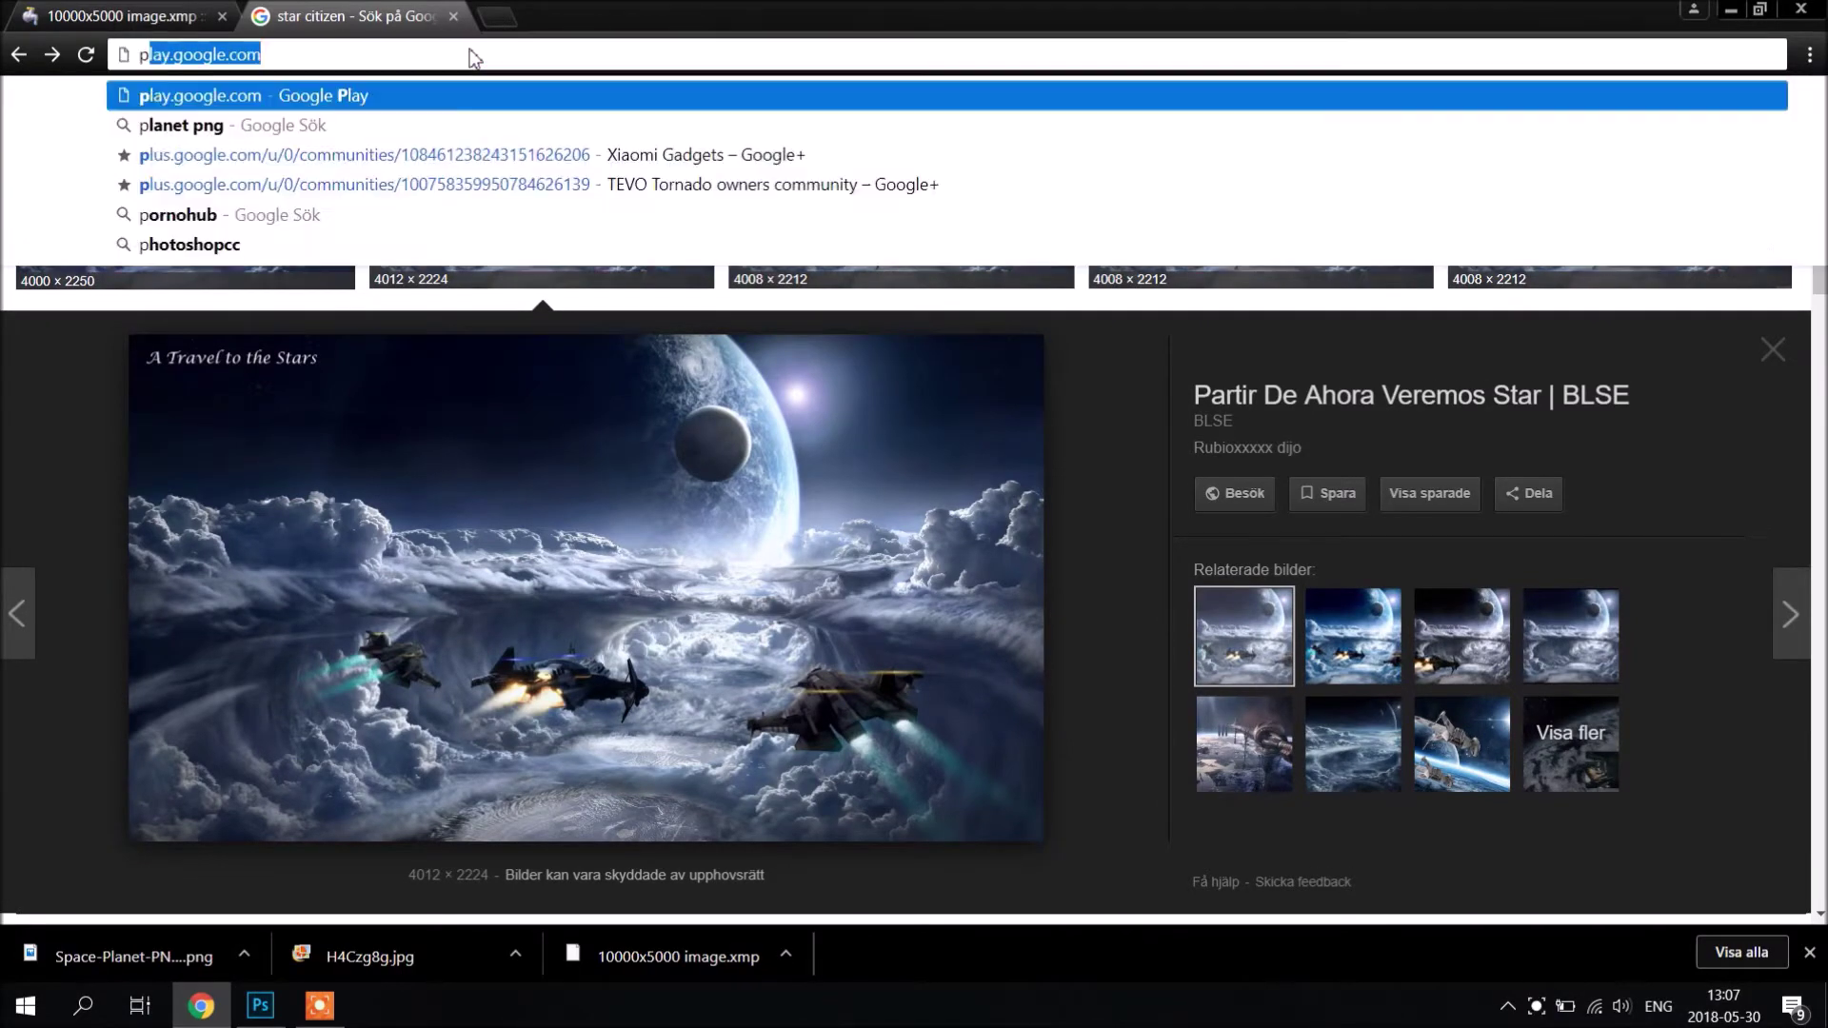
text( png)
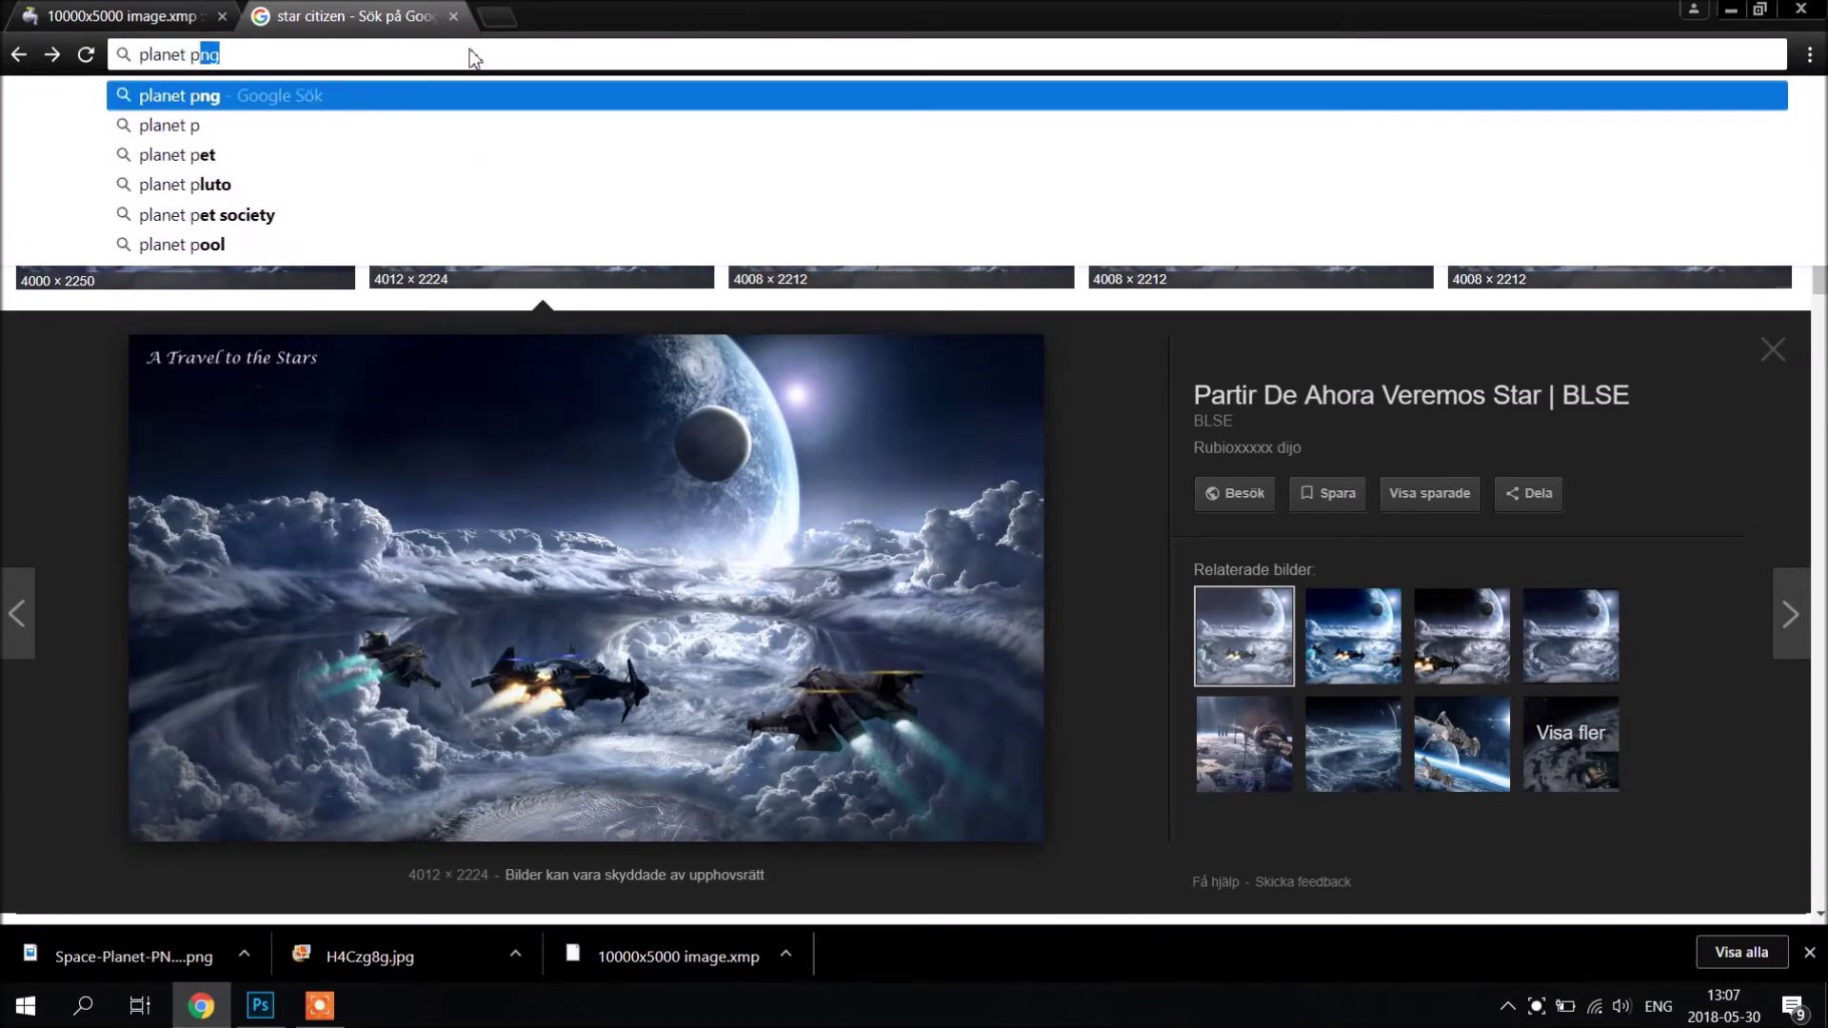
key(Return)
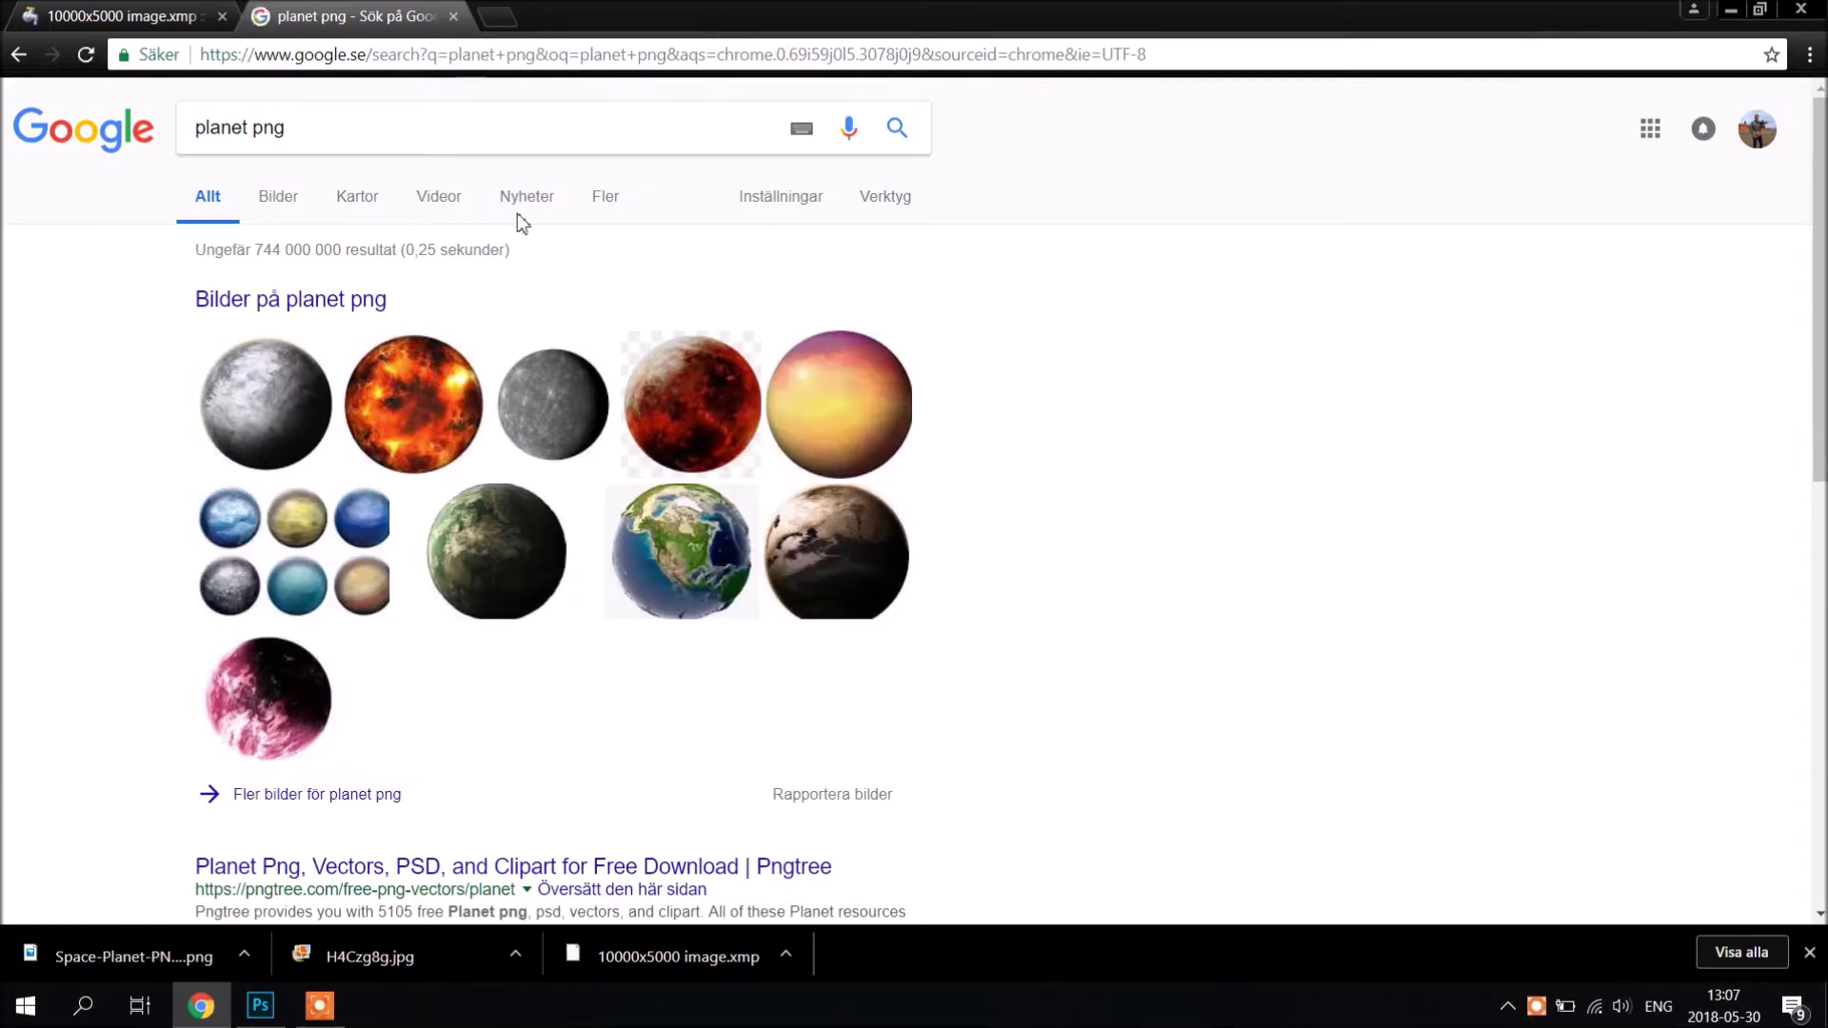
click(252, 402)
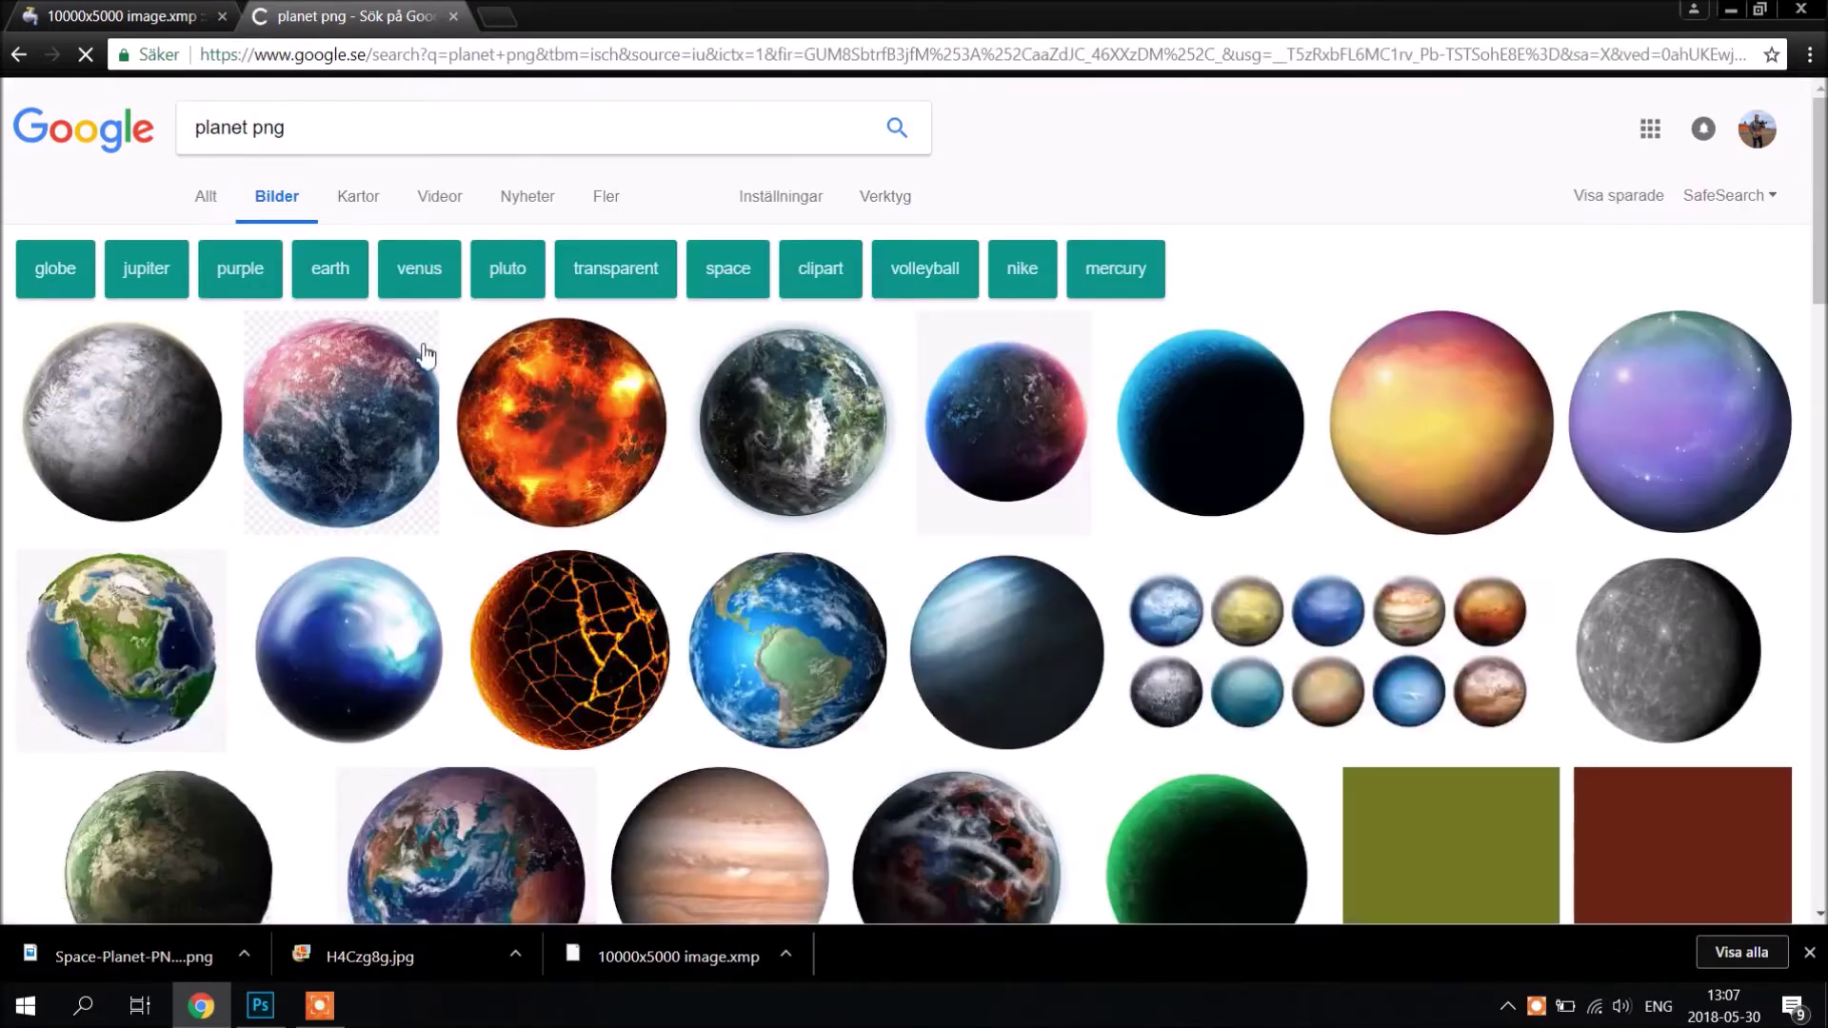
click(155, 394)
right_click(539, 489)
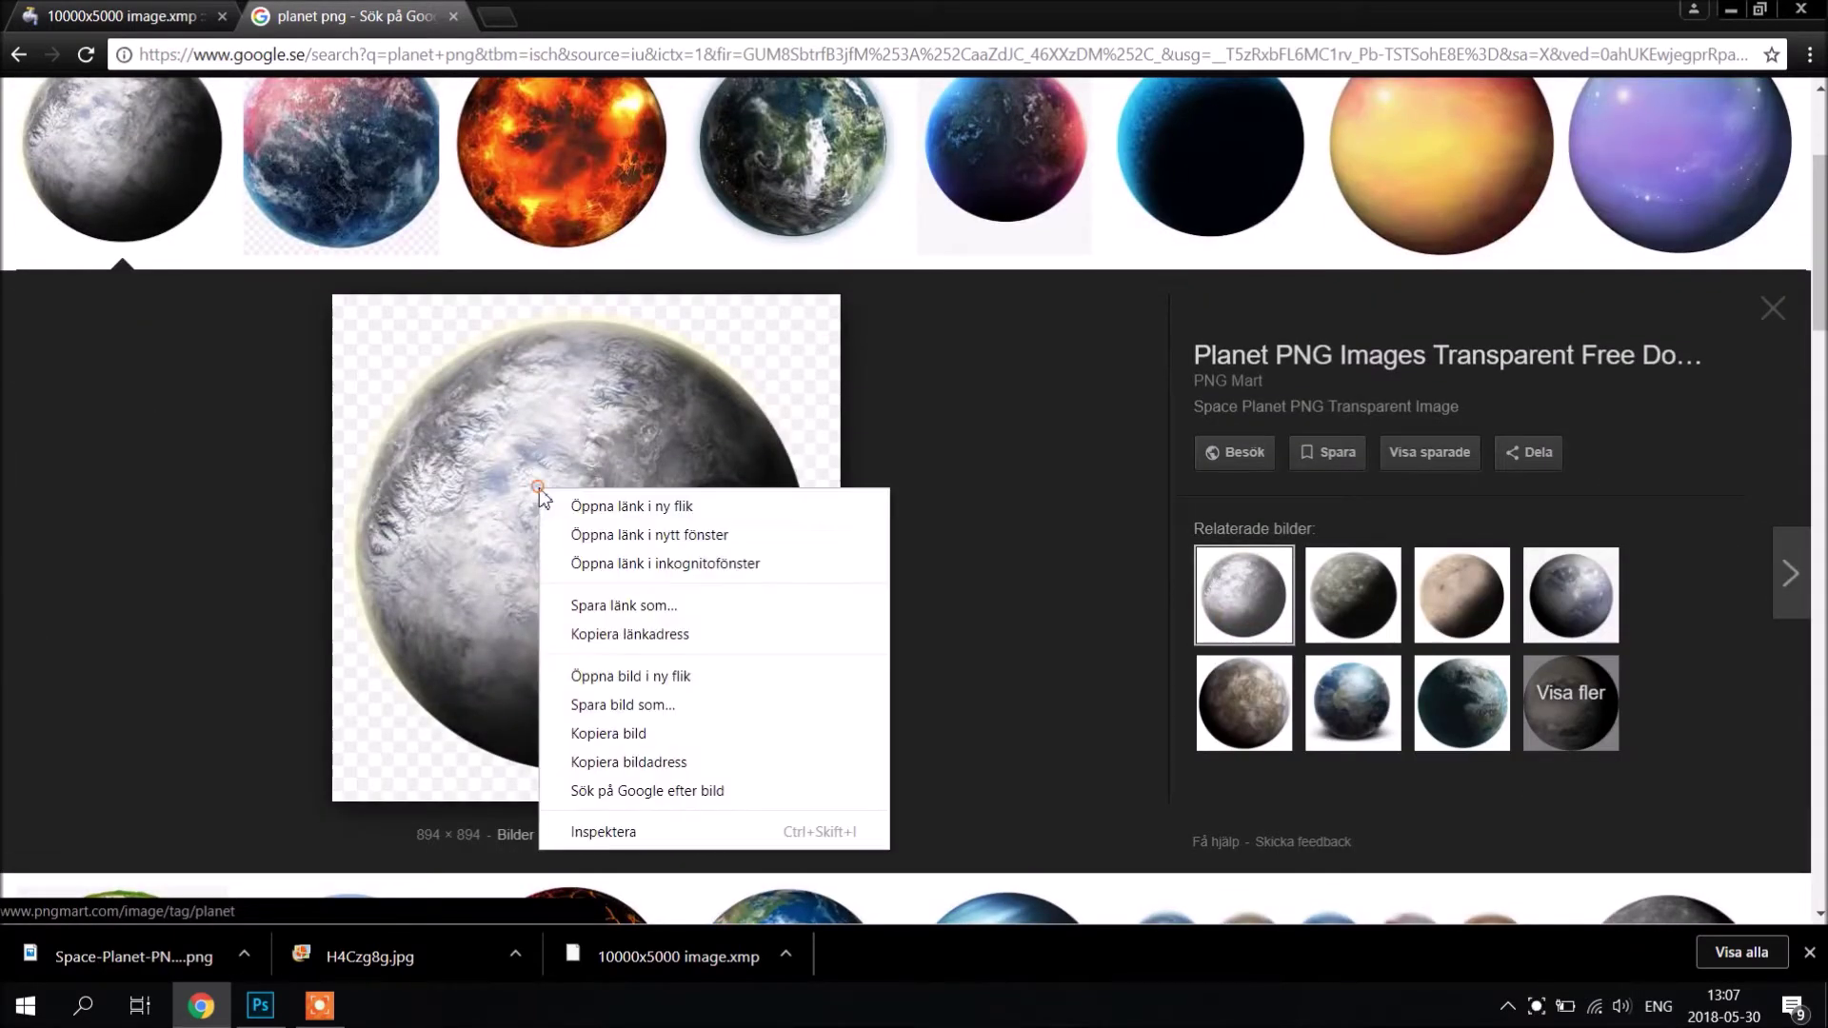
click(663, 702)
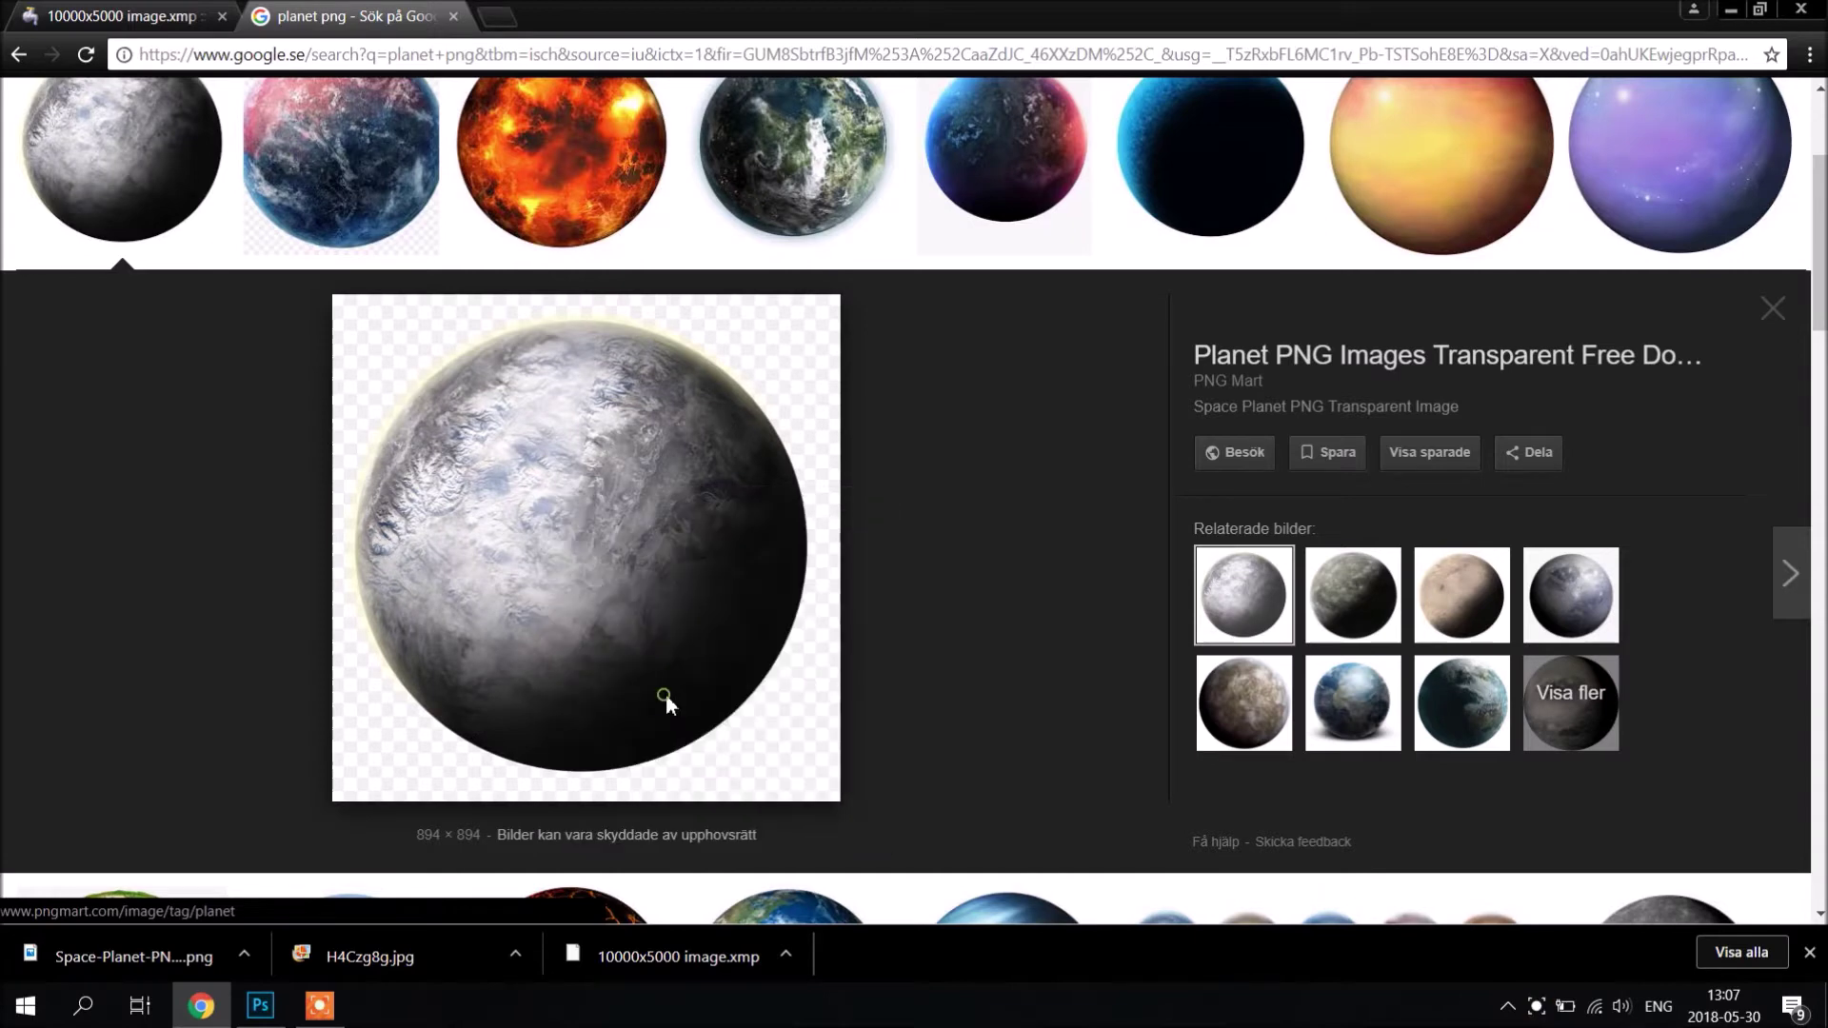
click(701, 534)
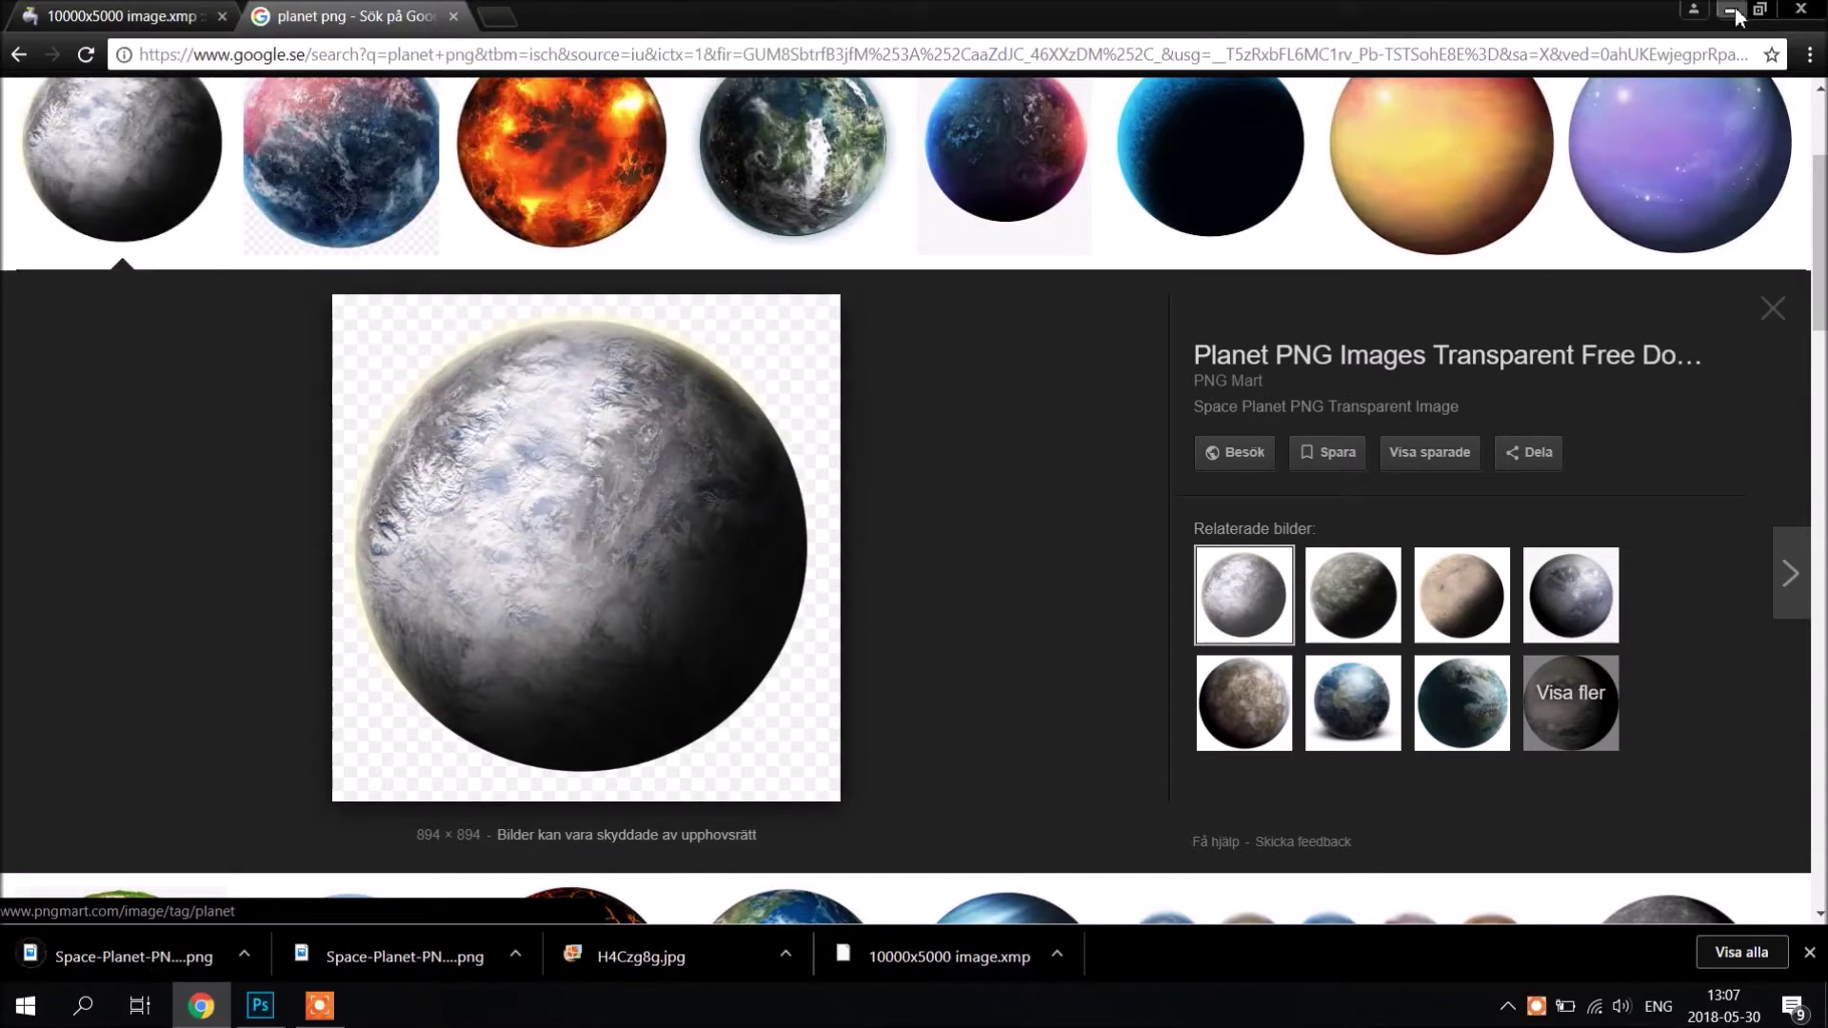
click(1733, 11)
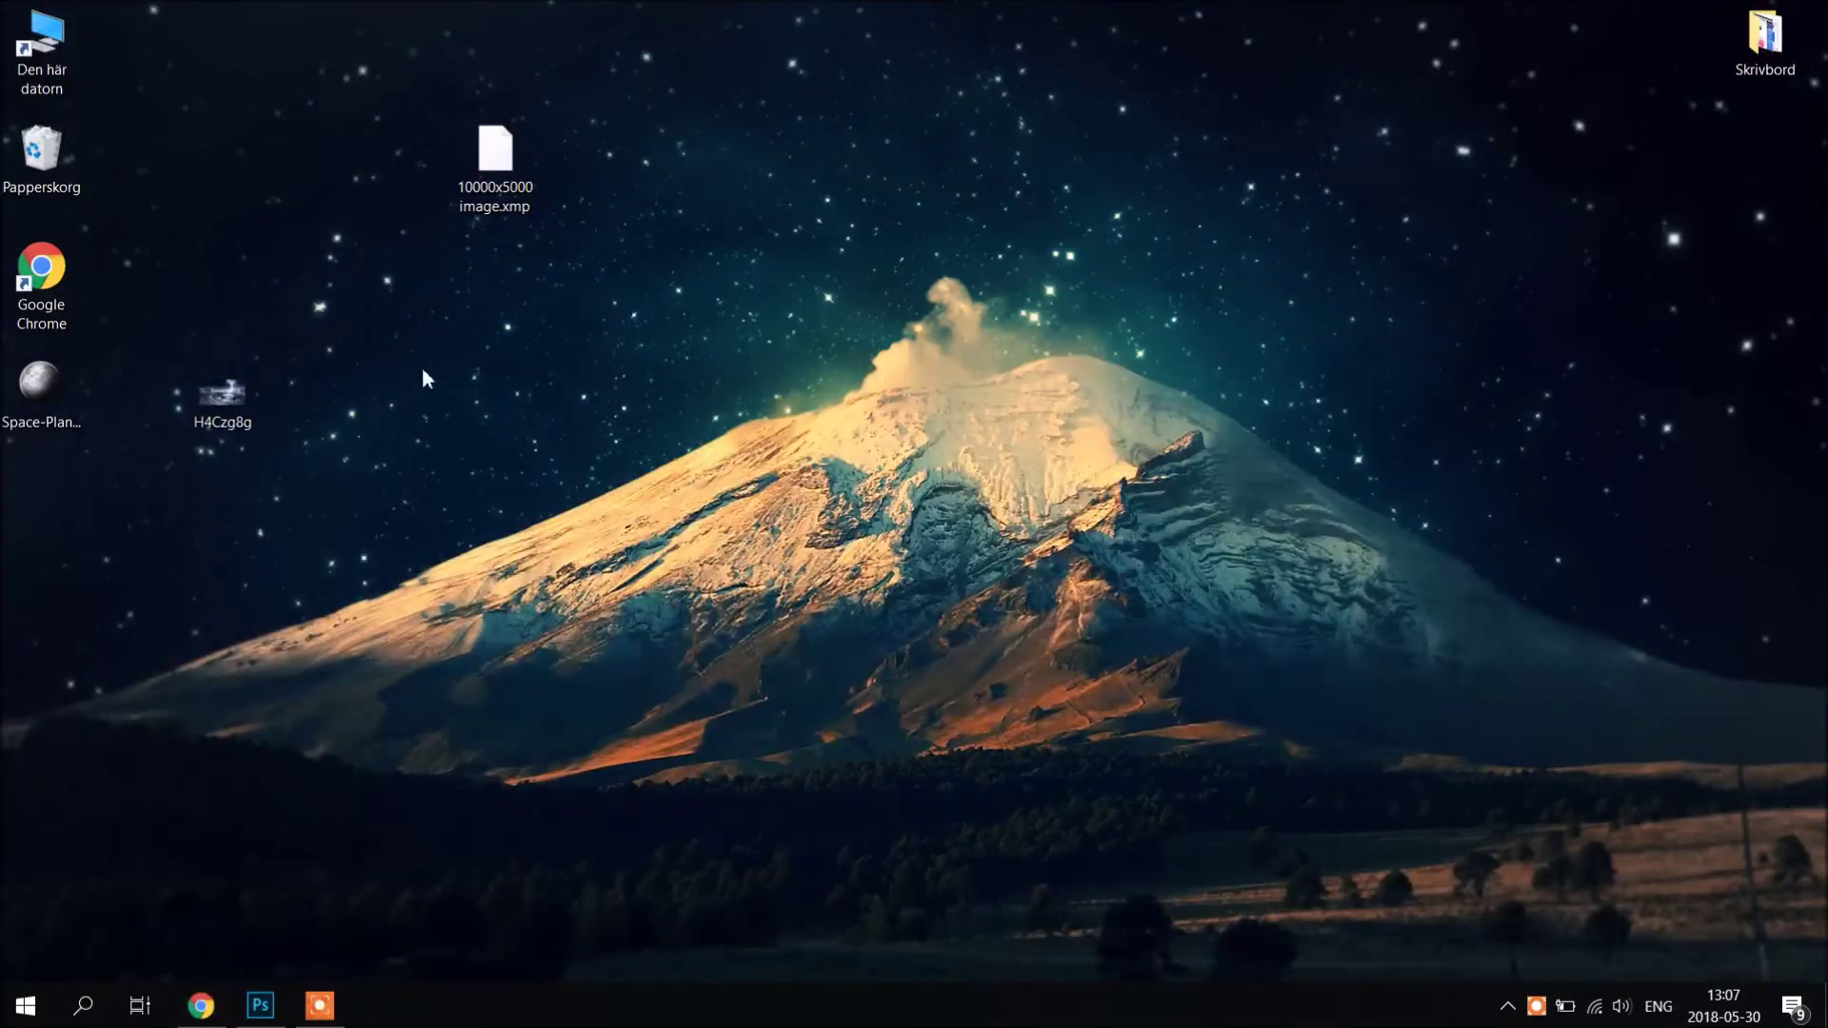
- Orbit to an empty dark sky area at 25% zoom and drag the planet PNG onto the panorama
click(269, 1011)
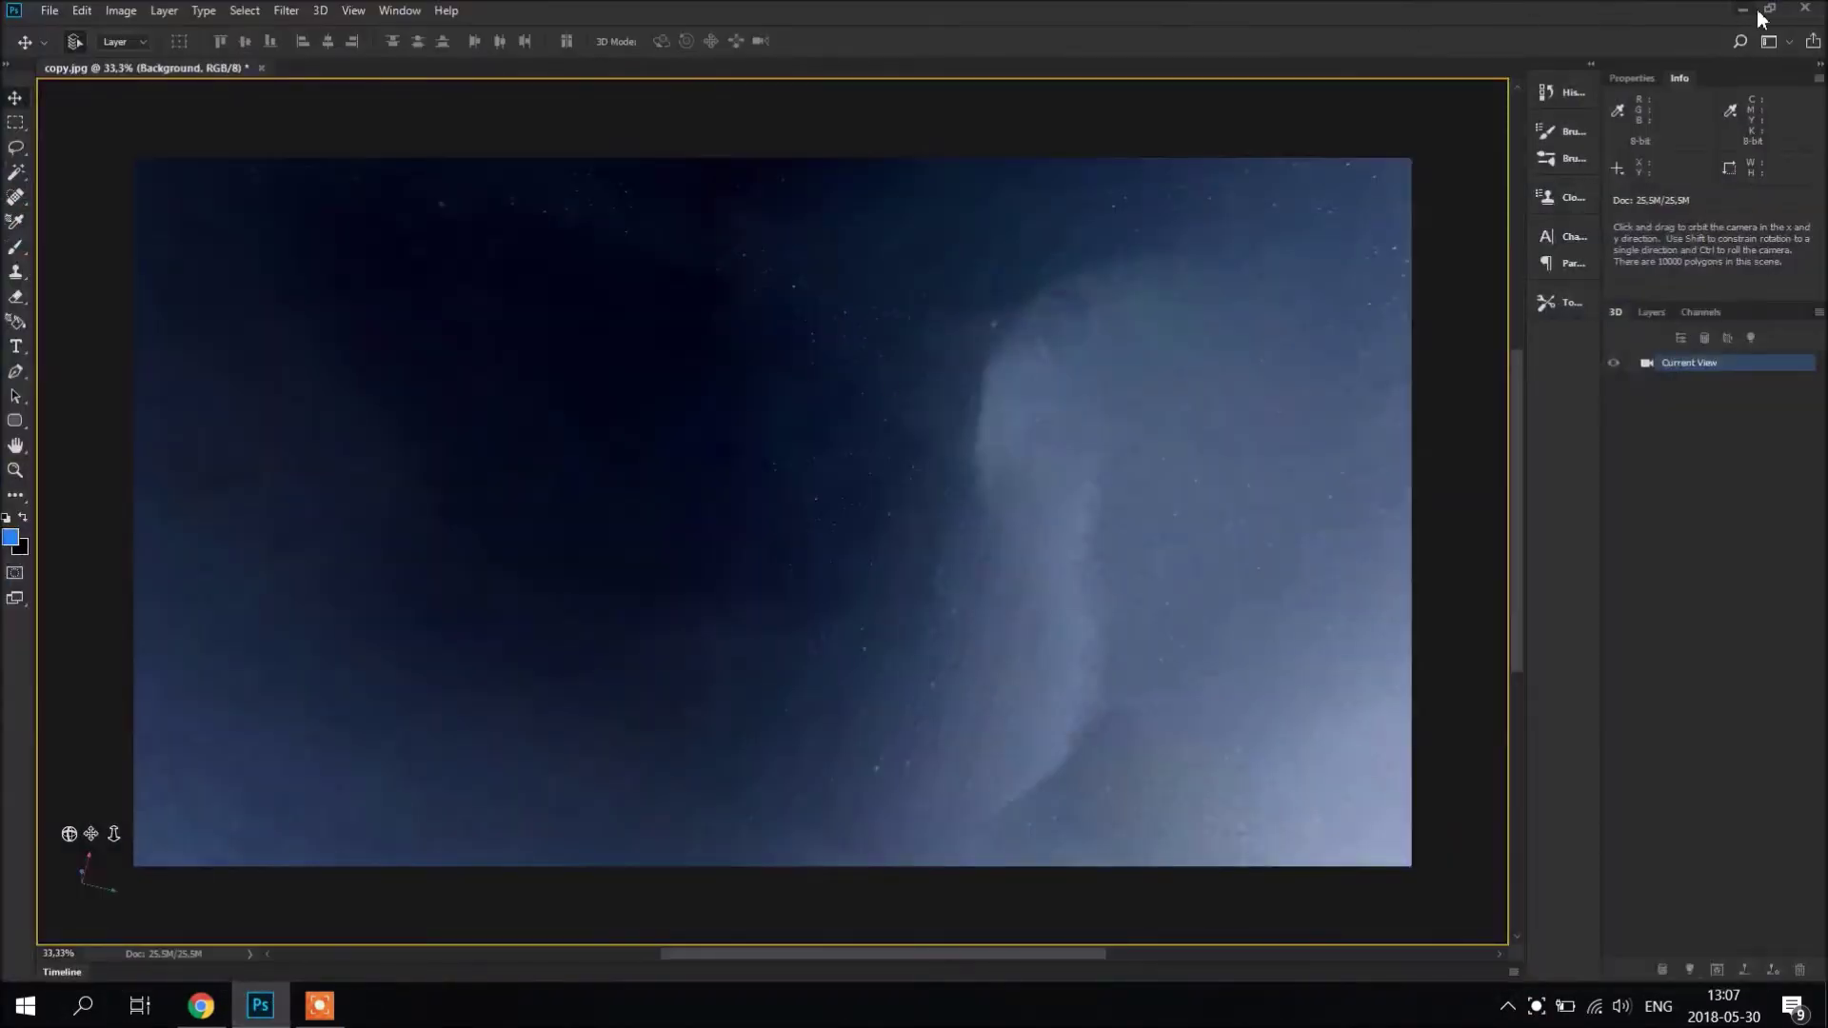
click(1772, 11)
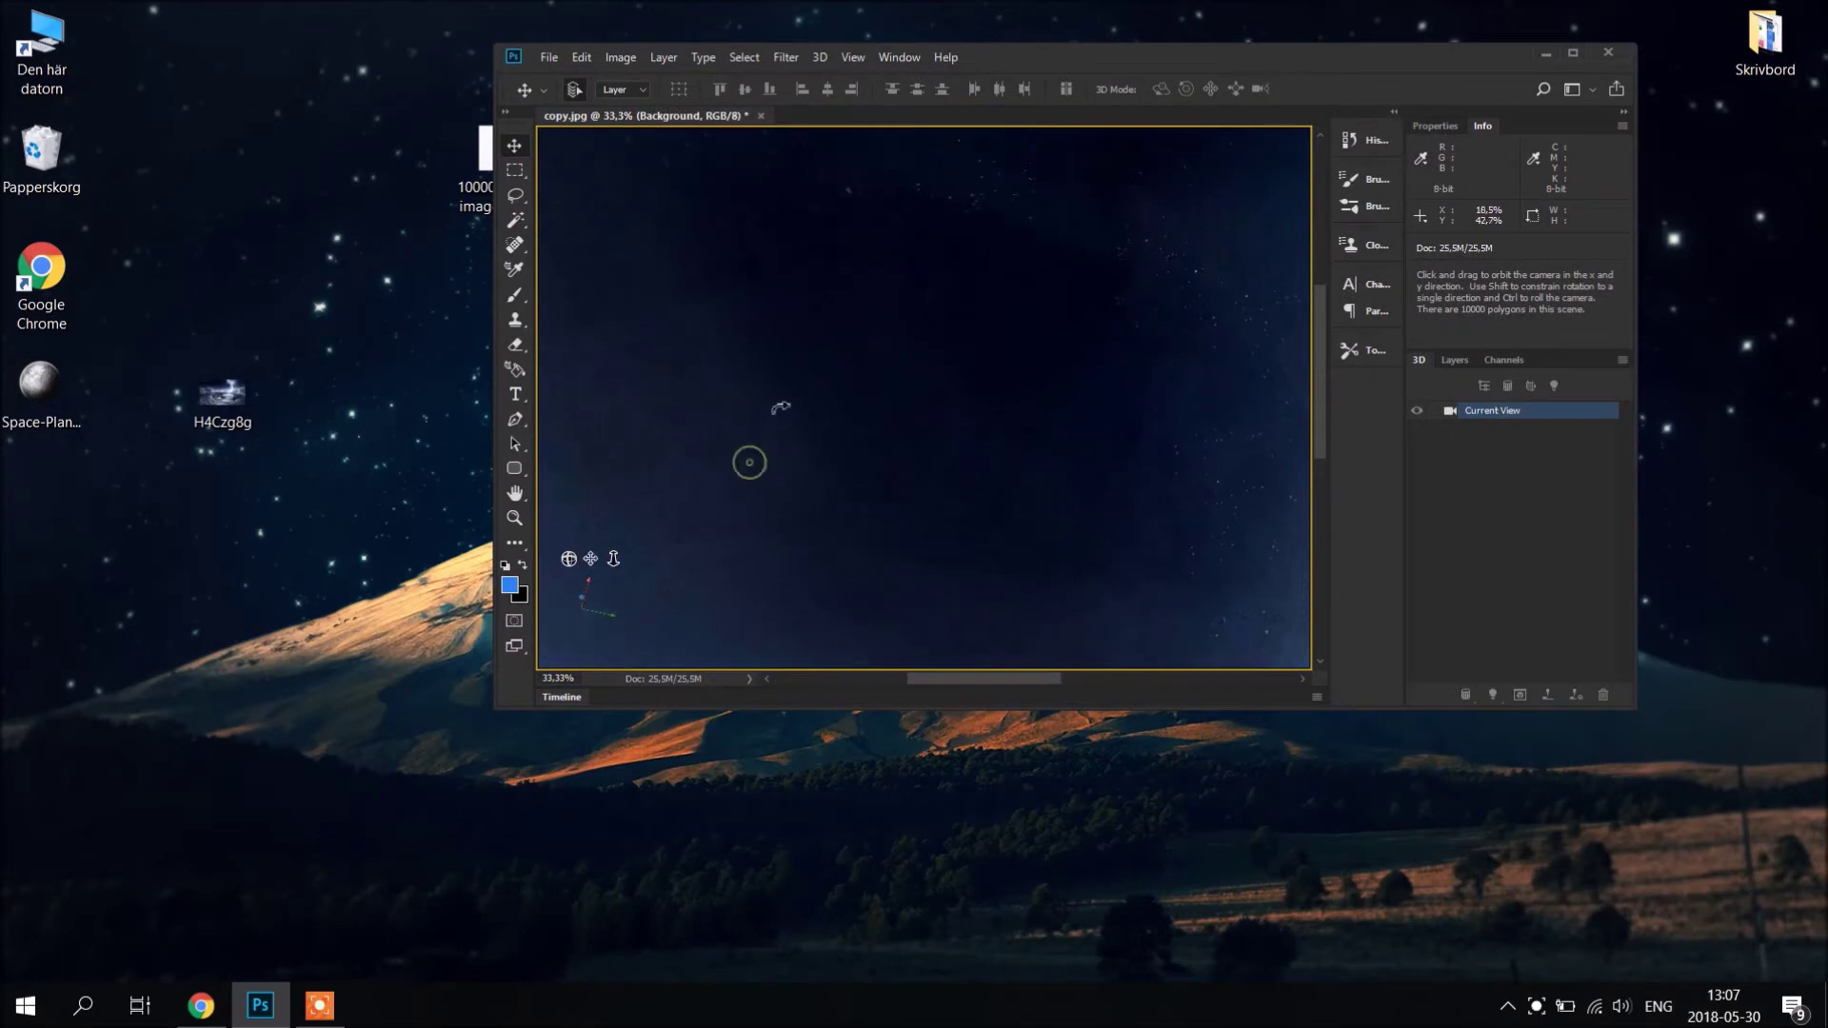
drag(780, 407, 751, 477)
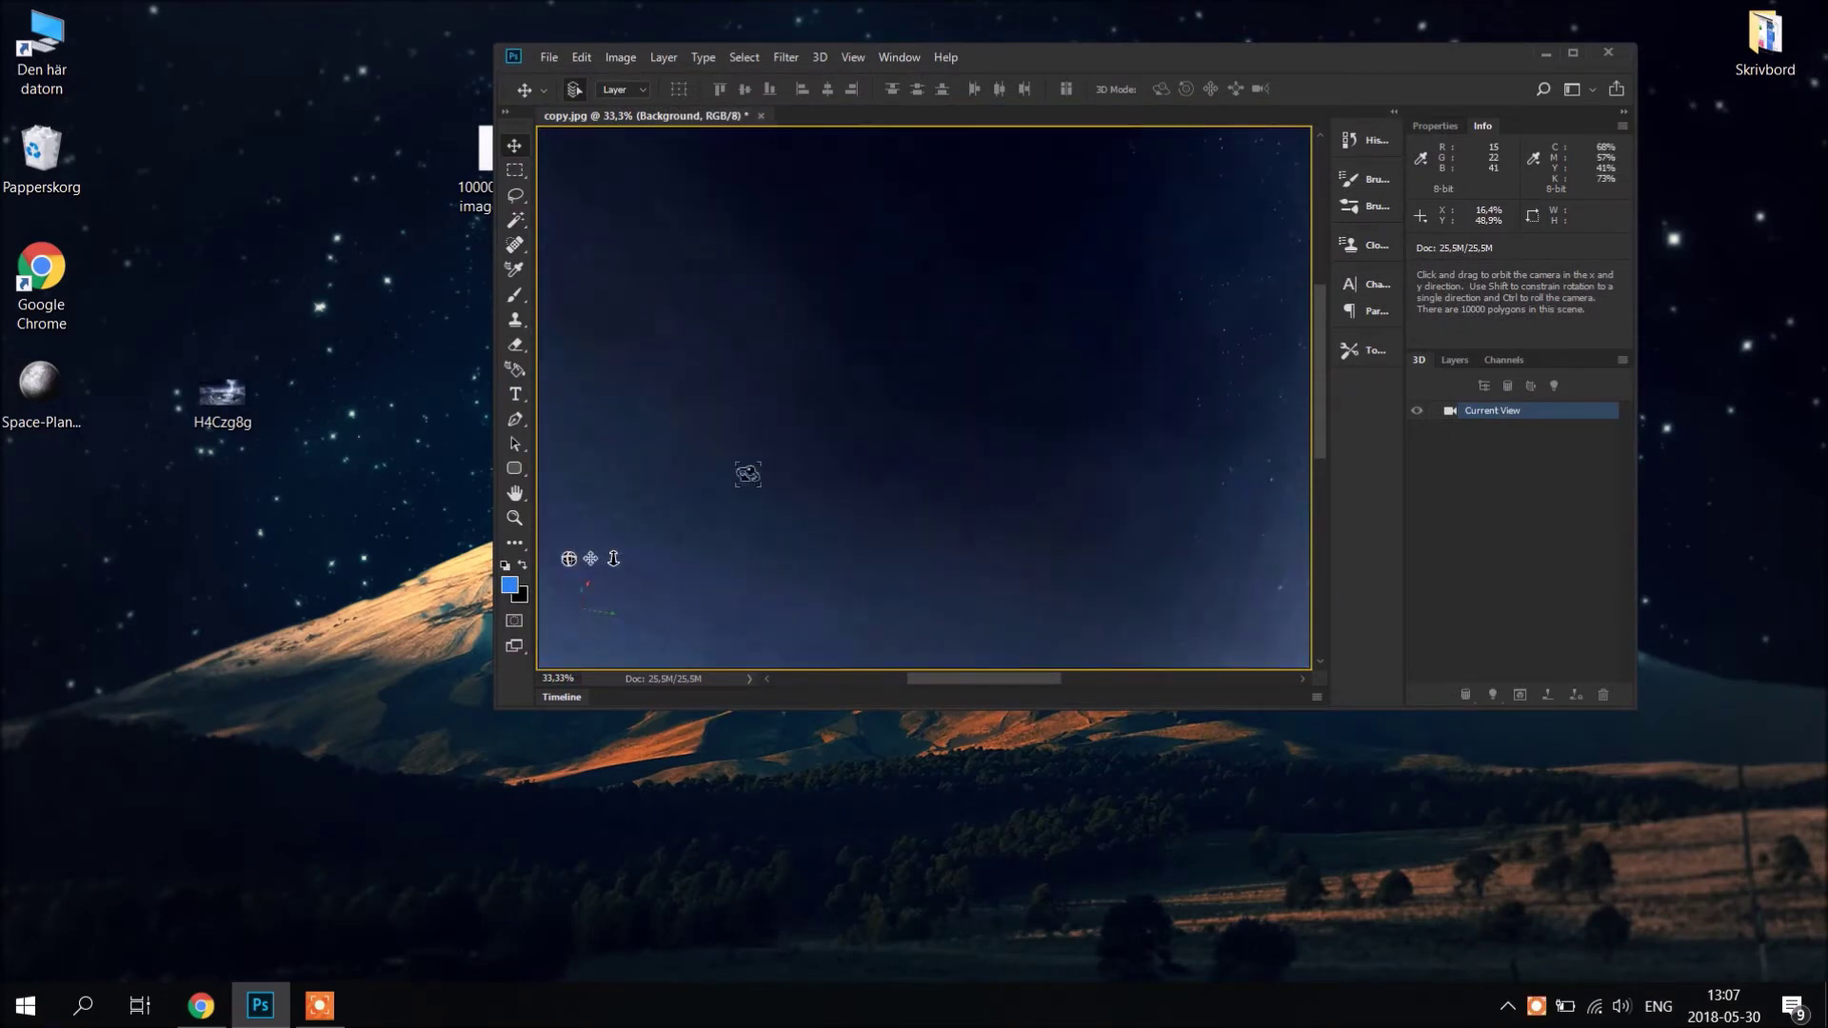
key(ctrl+minus)
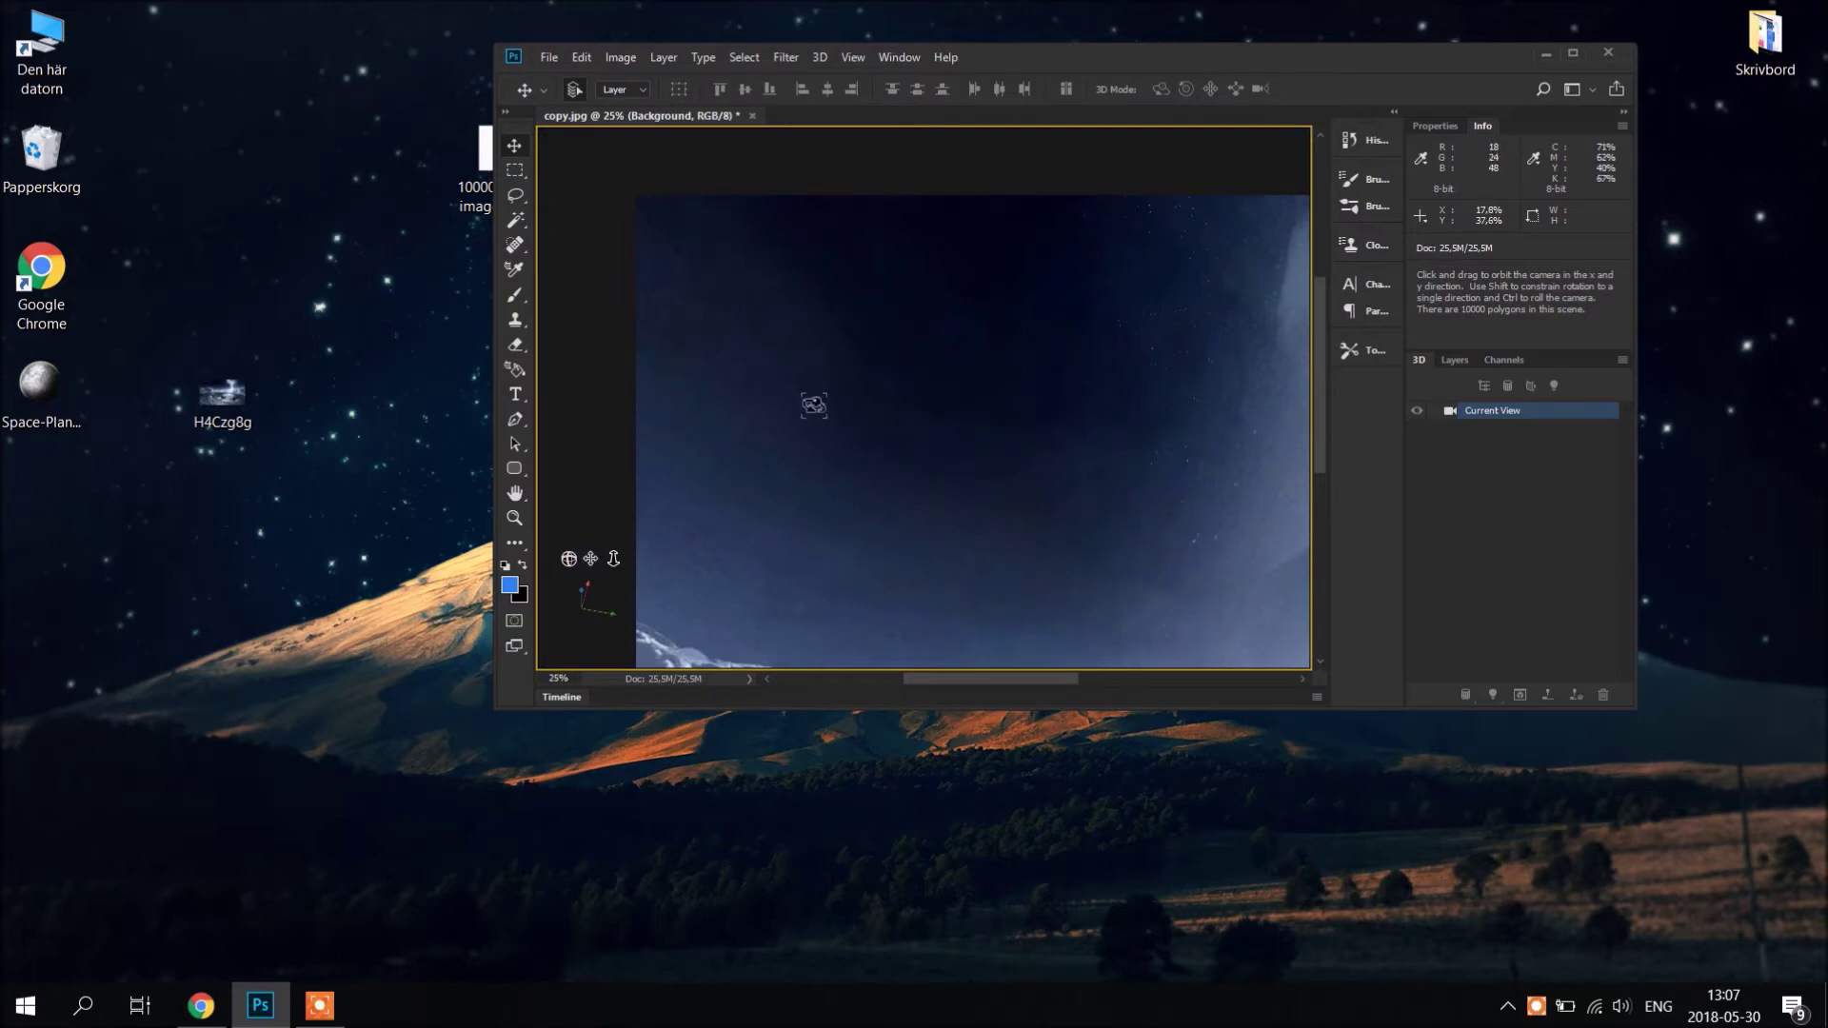
drag(814, 405, 831, 366)
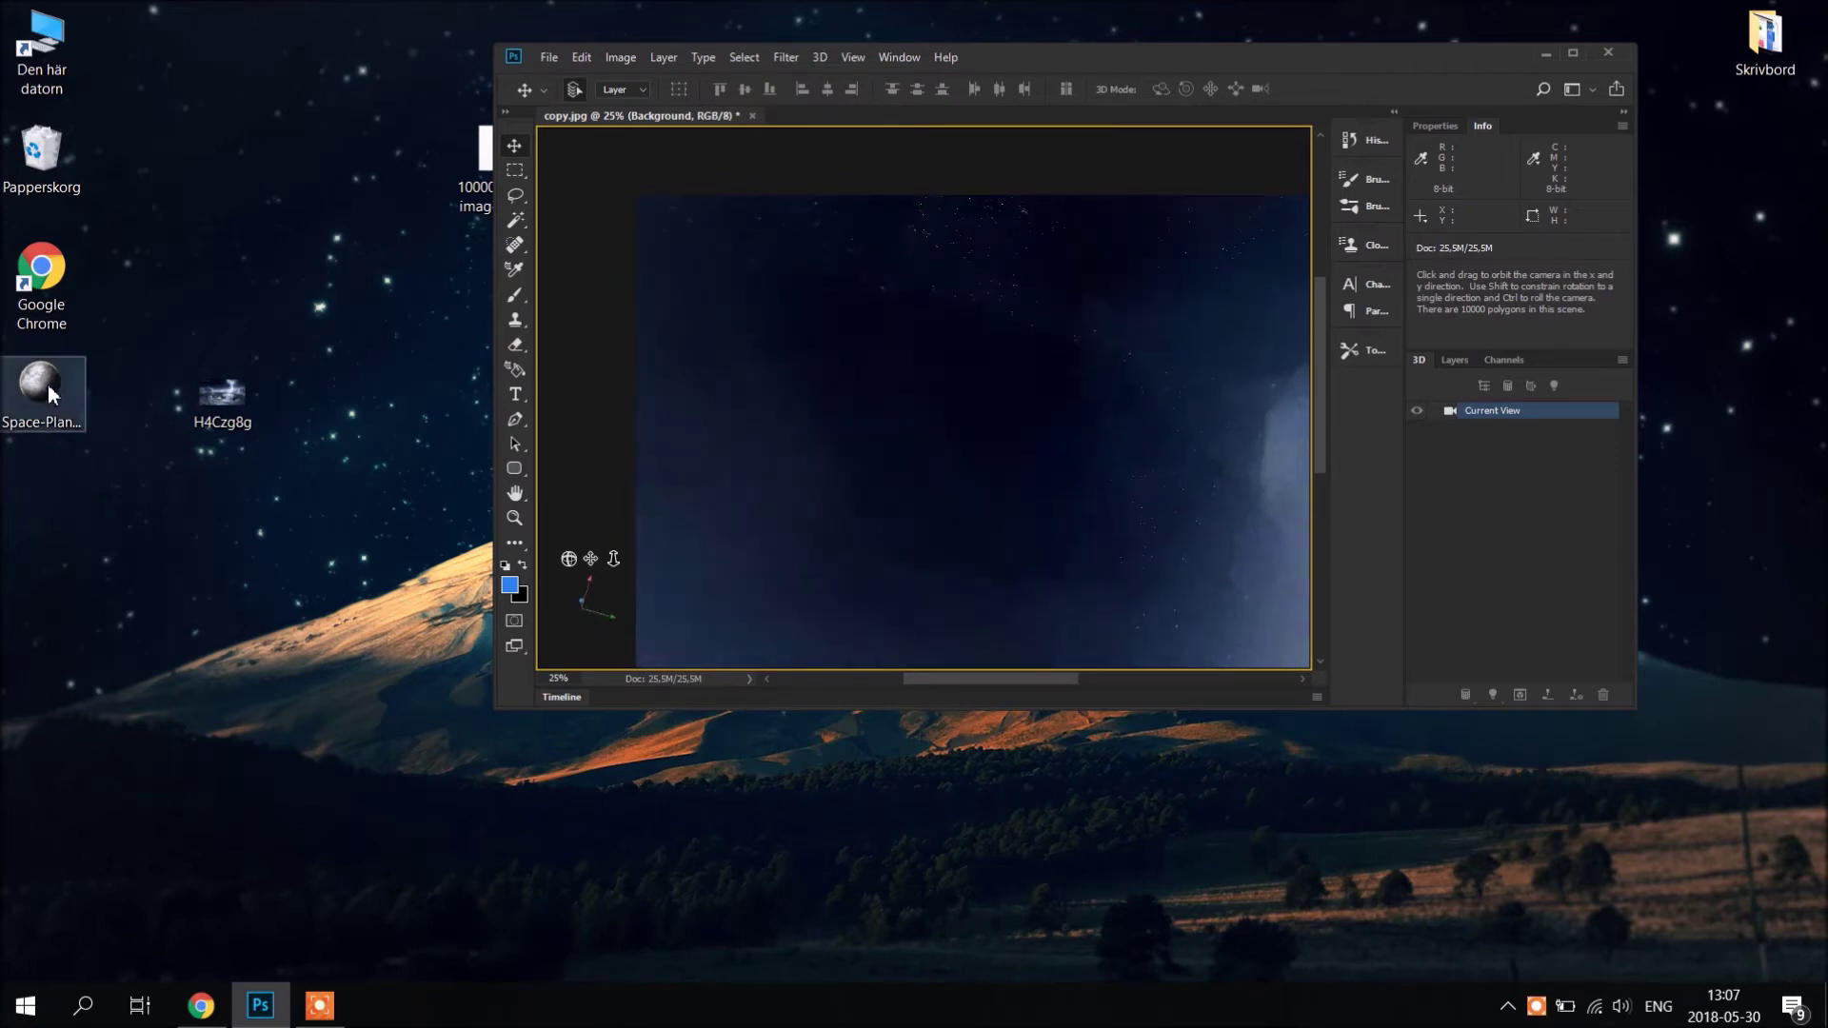
drag(53, 395, 905, 414)
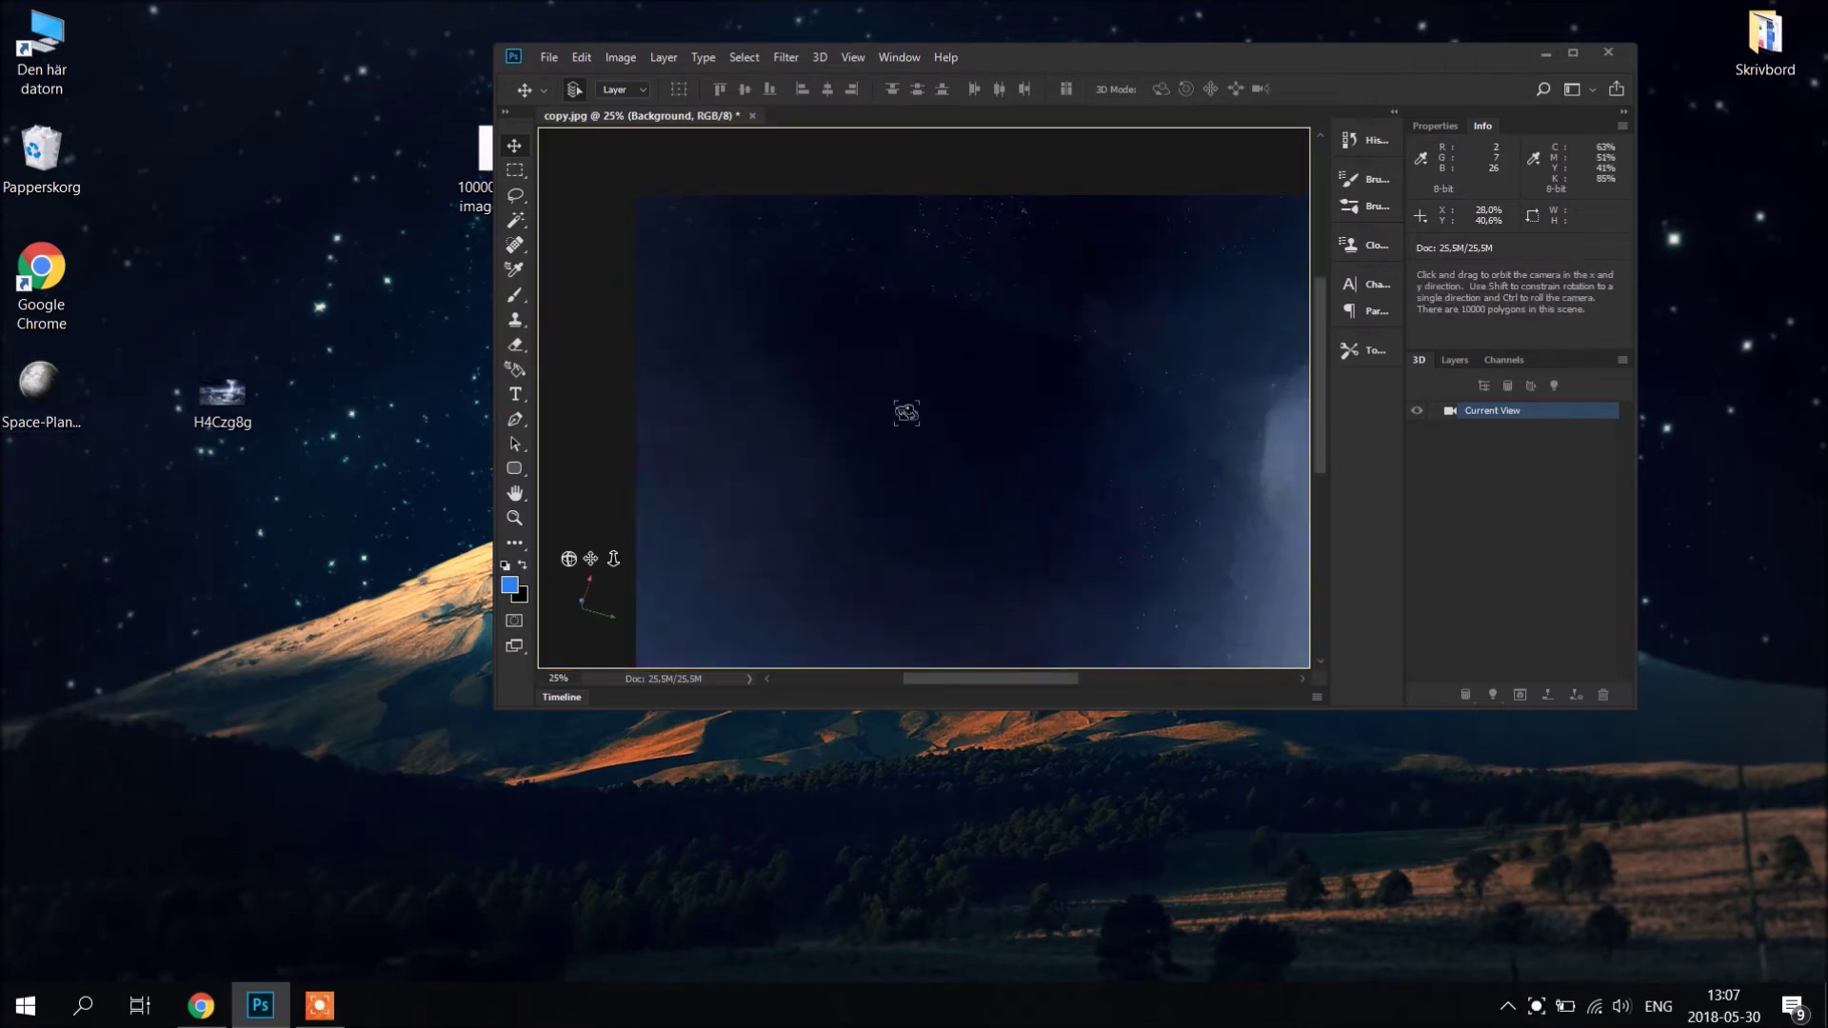
double_click(1097, 55)
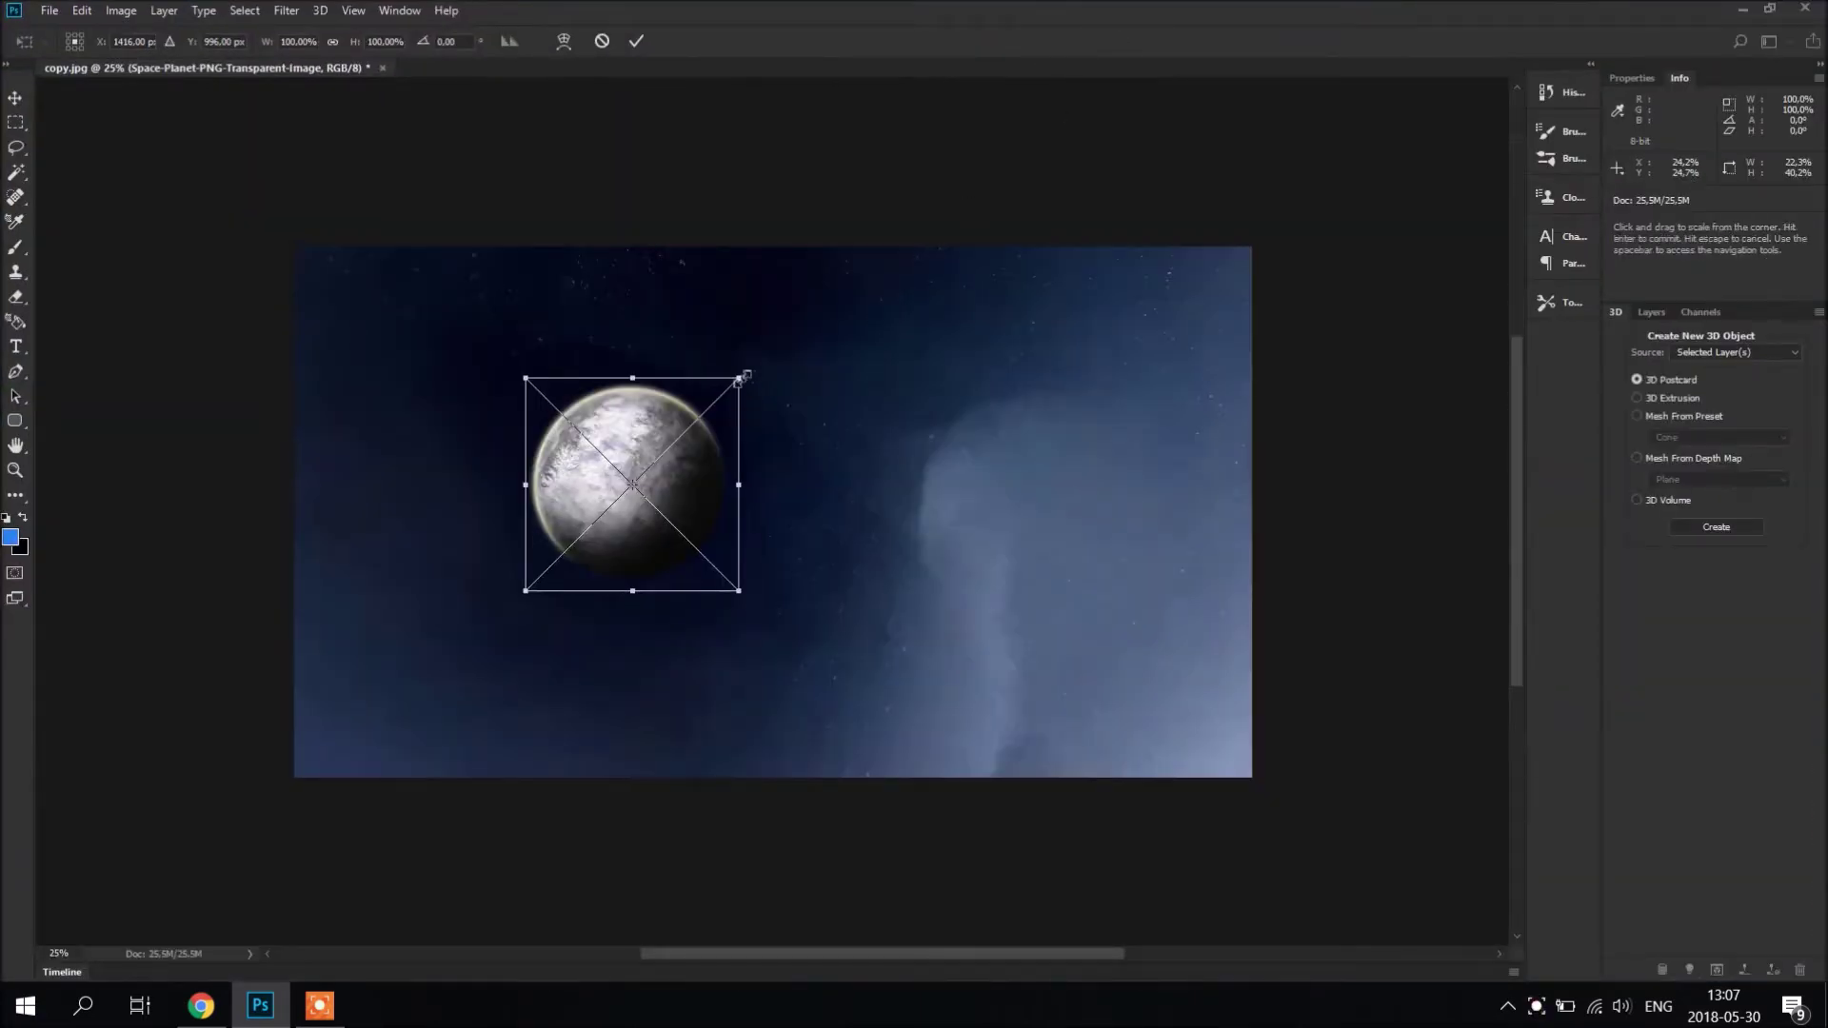
- Scale the planet to about 140%, confirm Place, and Merge Down into the background layer
drag(742, 379, 830, 292)
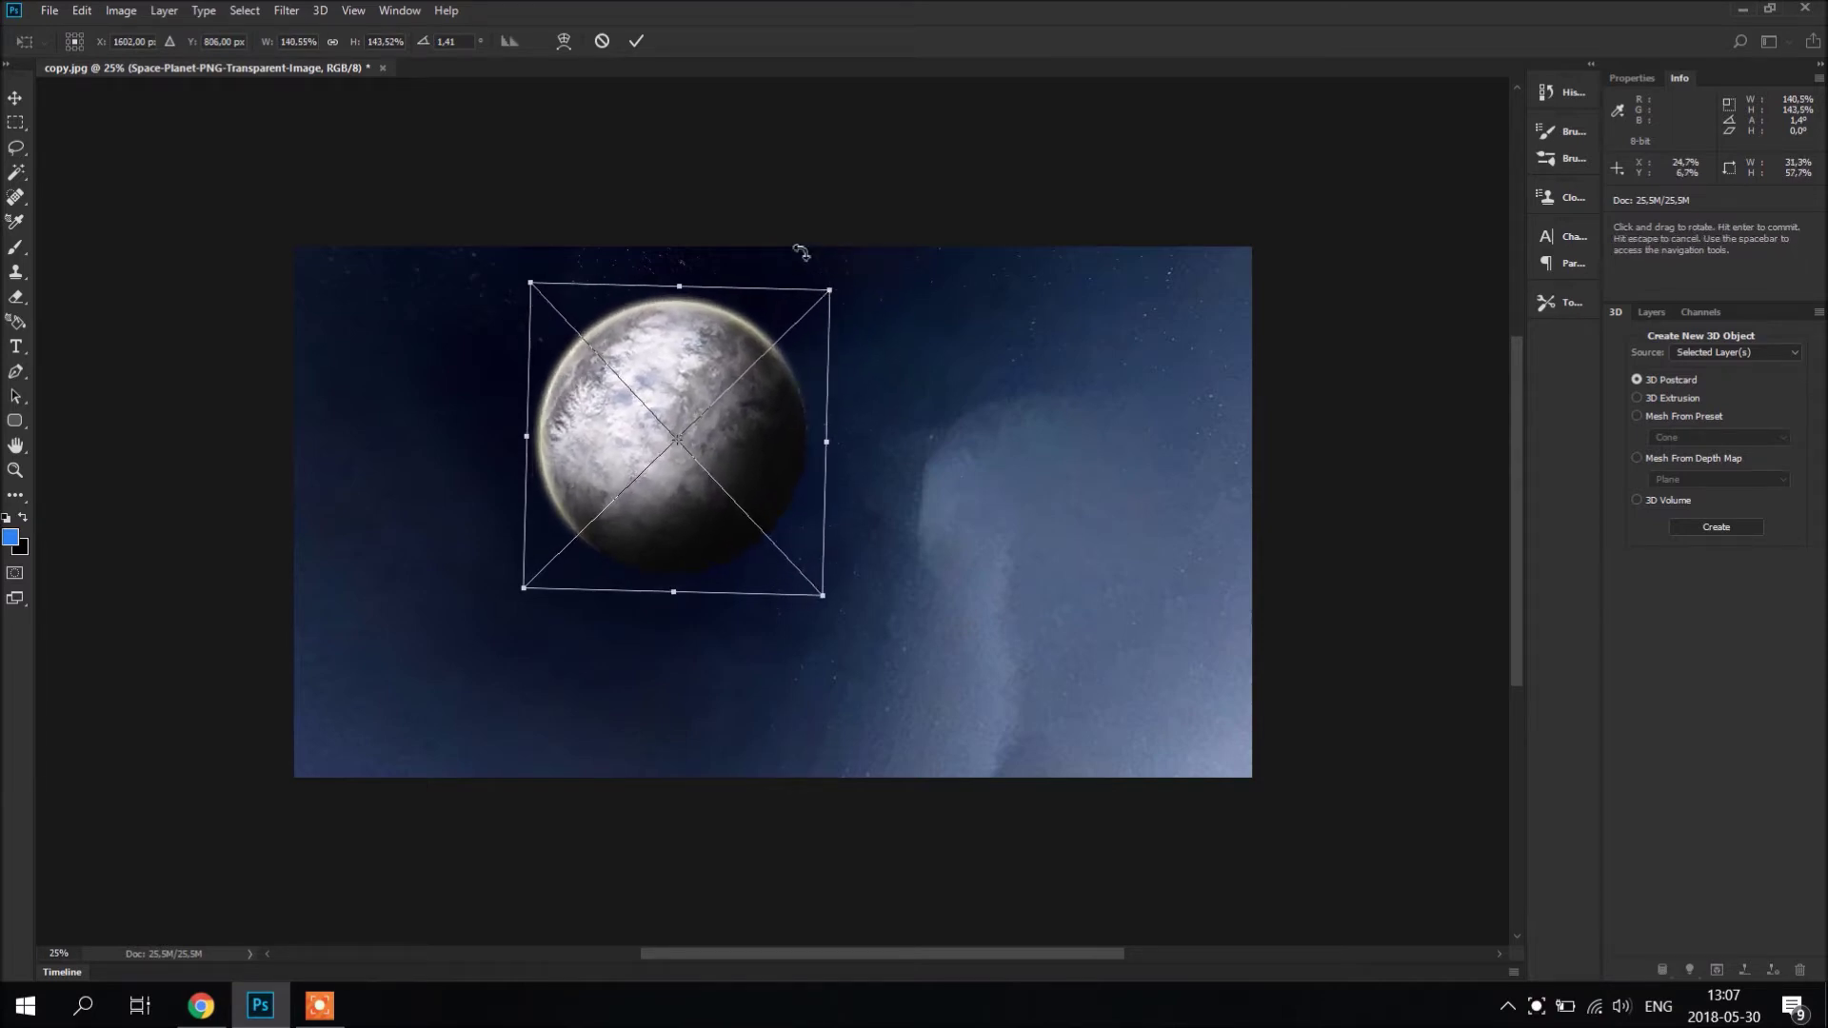
click(17, 126)
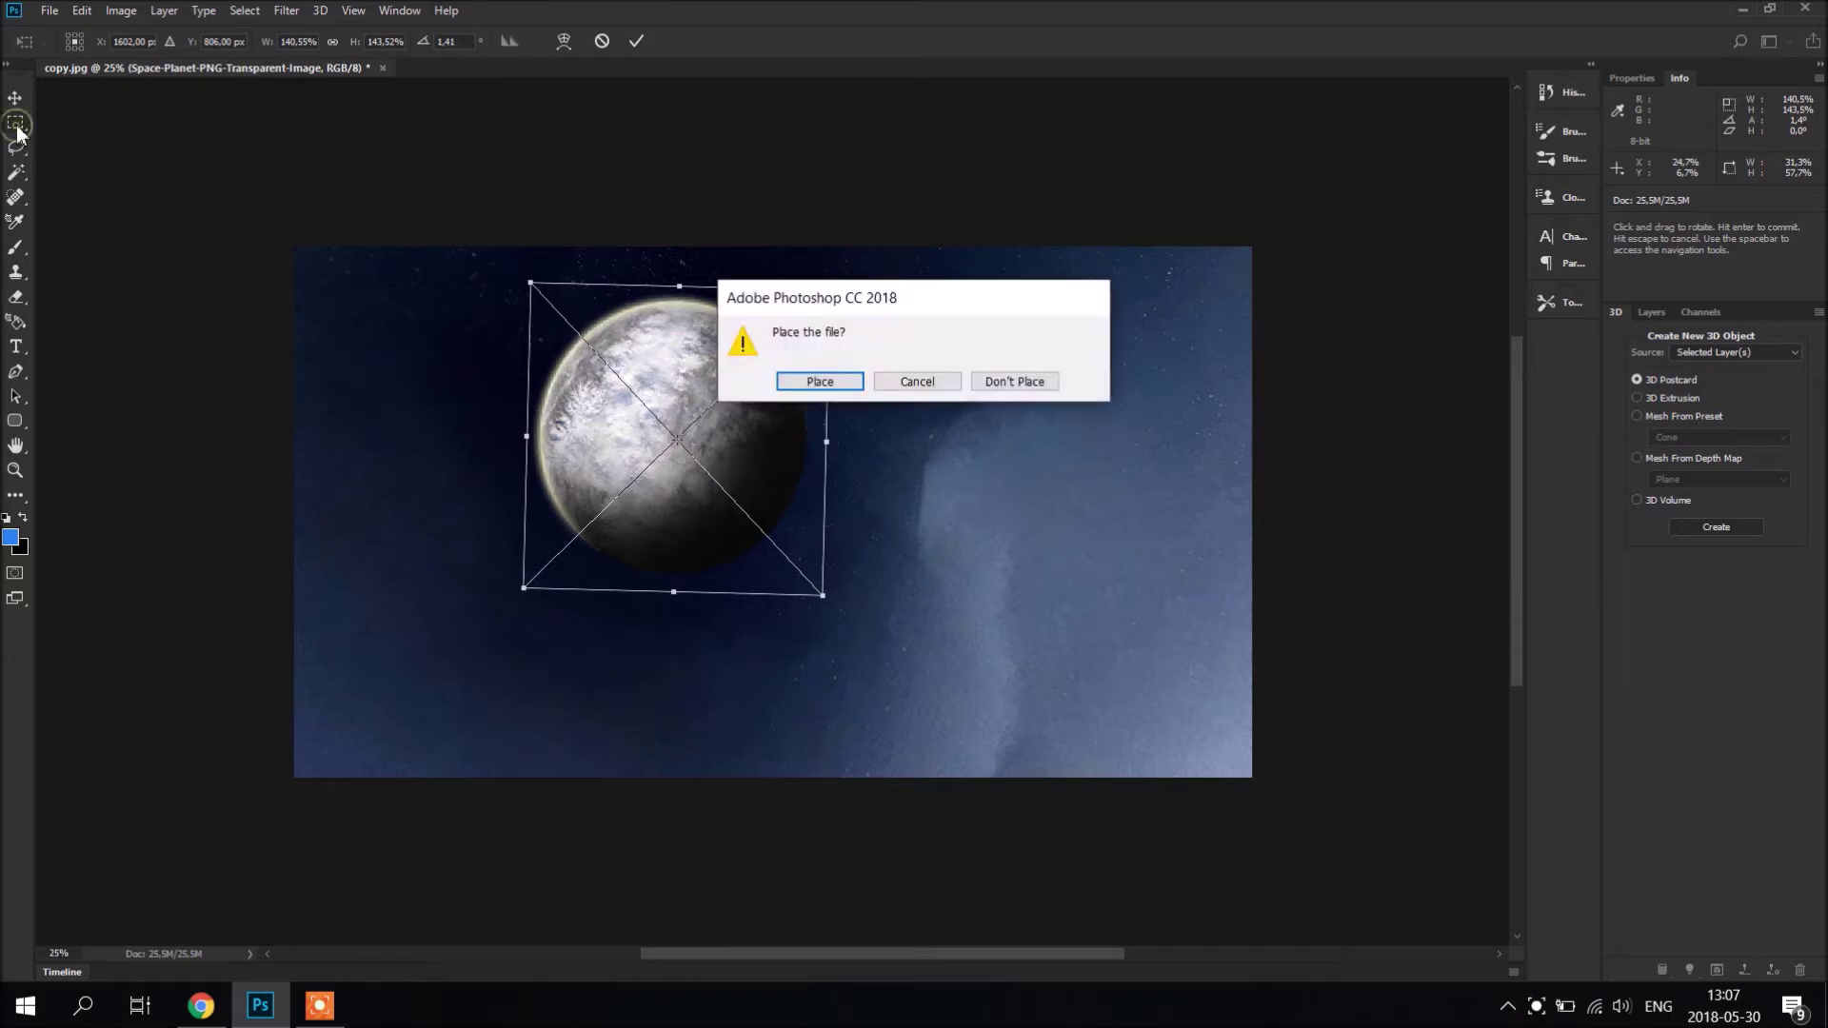
click(820, 381)
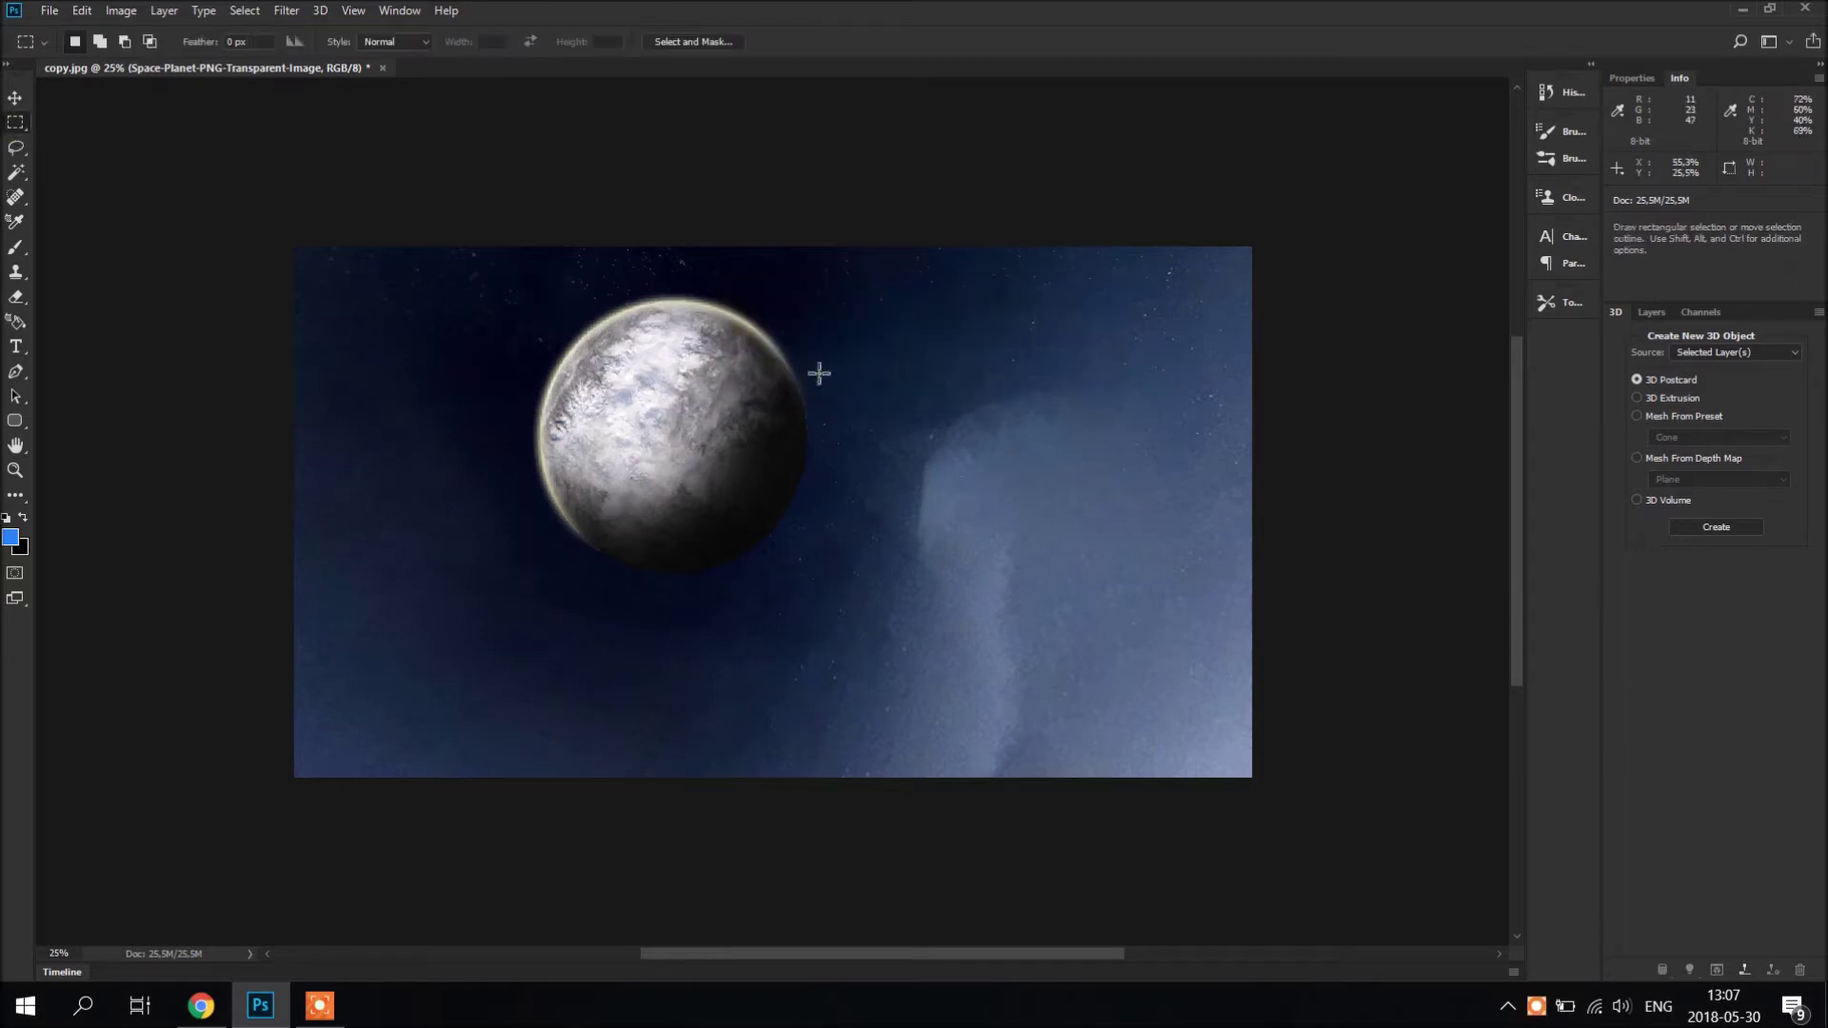
click(163, 12)
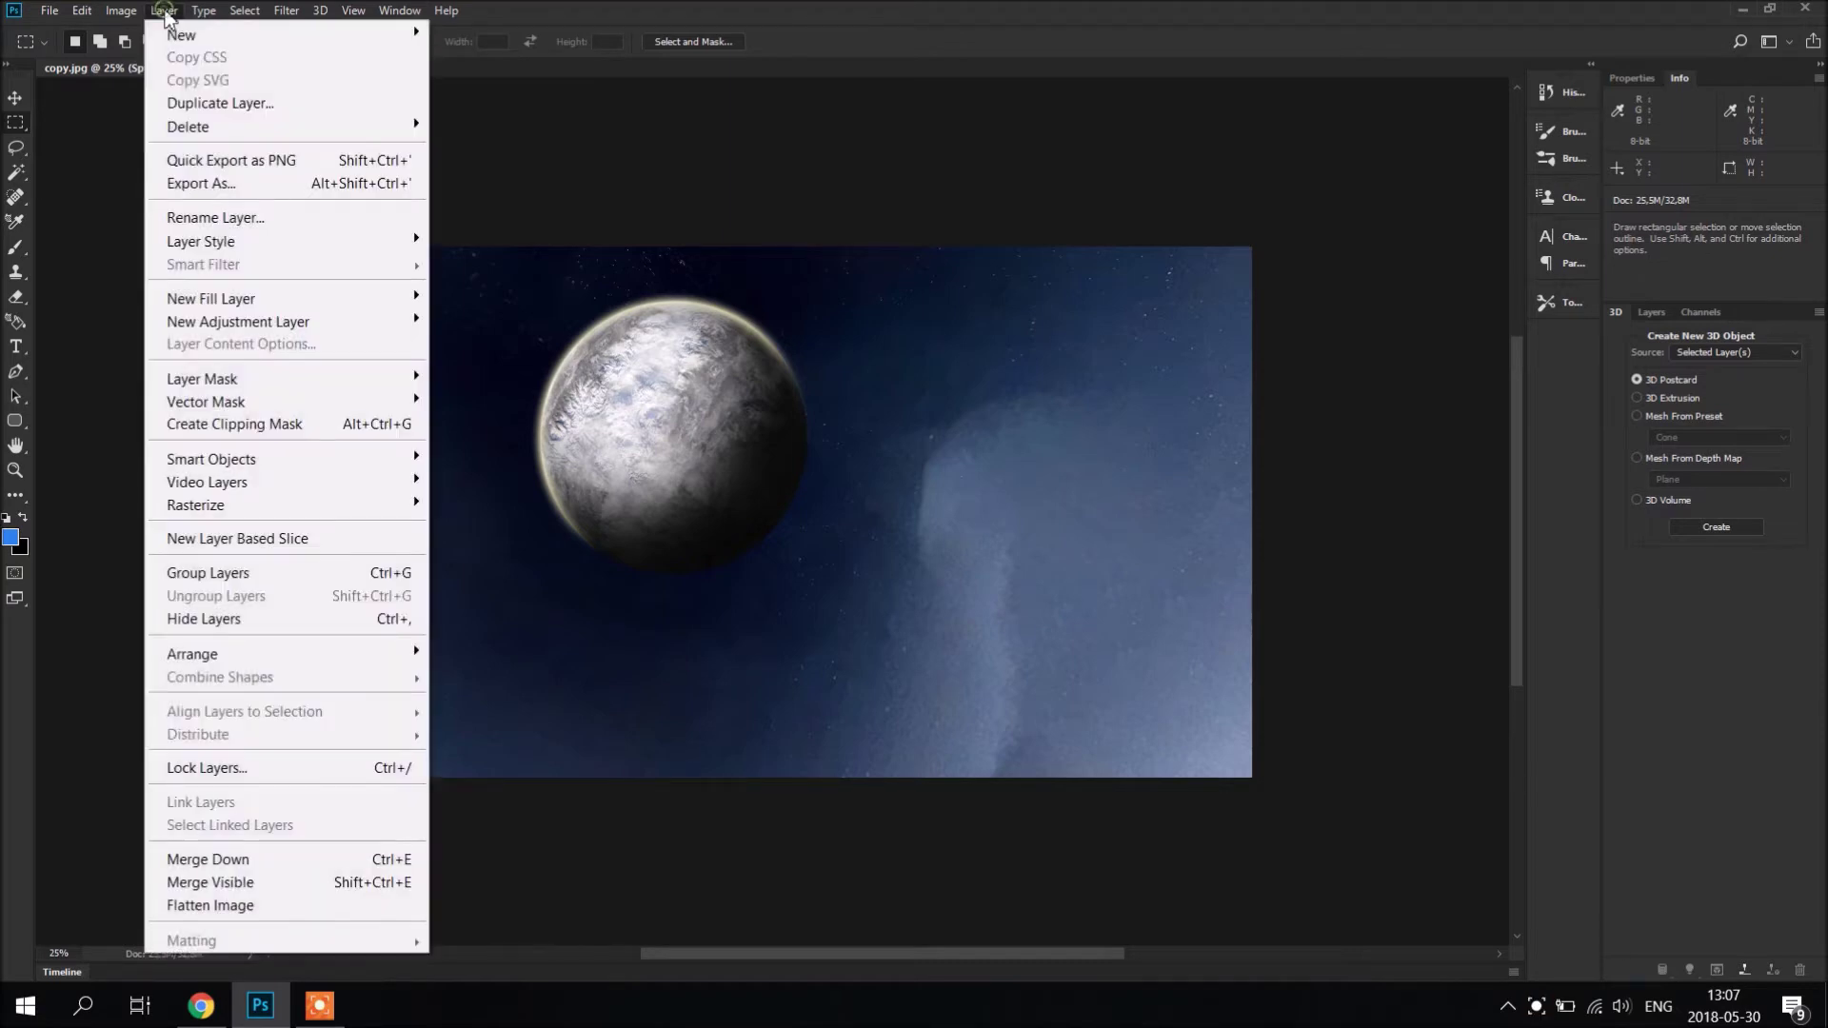
click(278, 858)
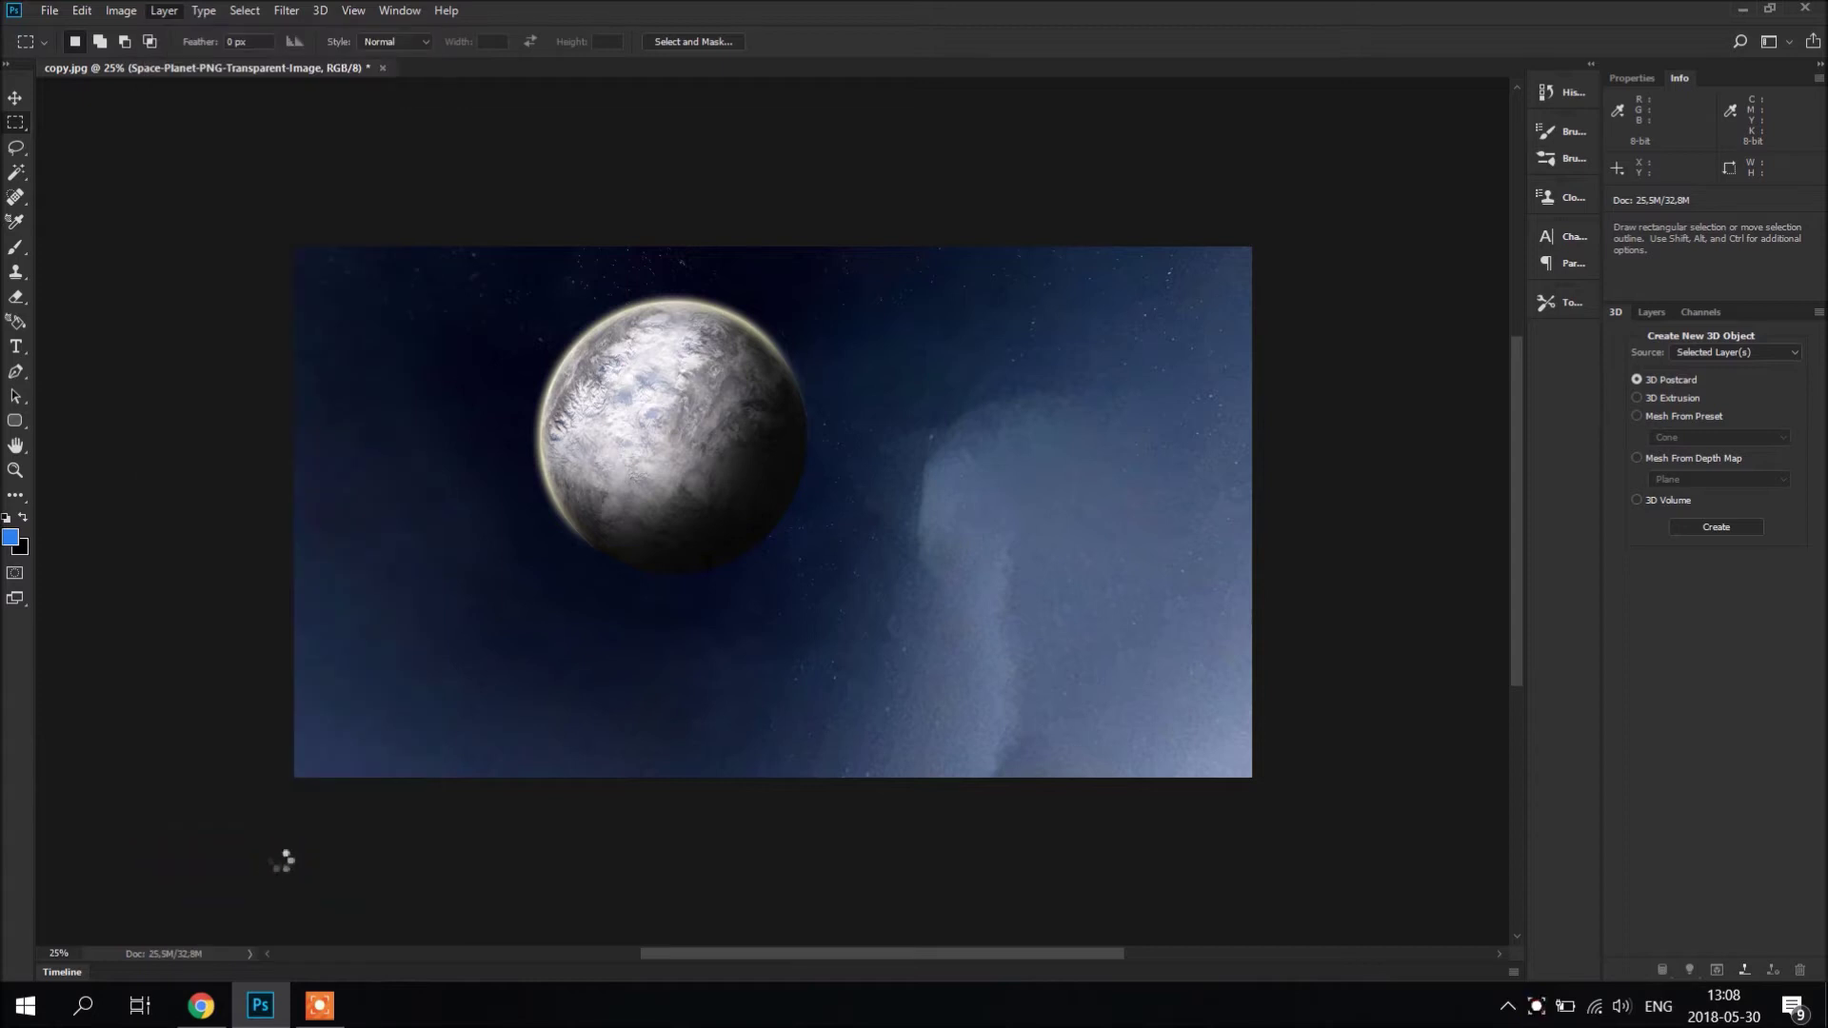
- Darken the planet's lit left side by brushing over it with the Burn Tool
click(16, 97)
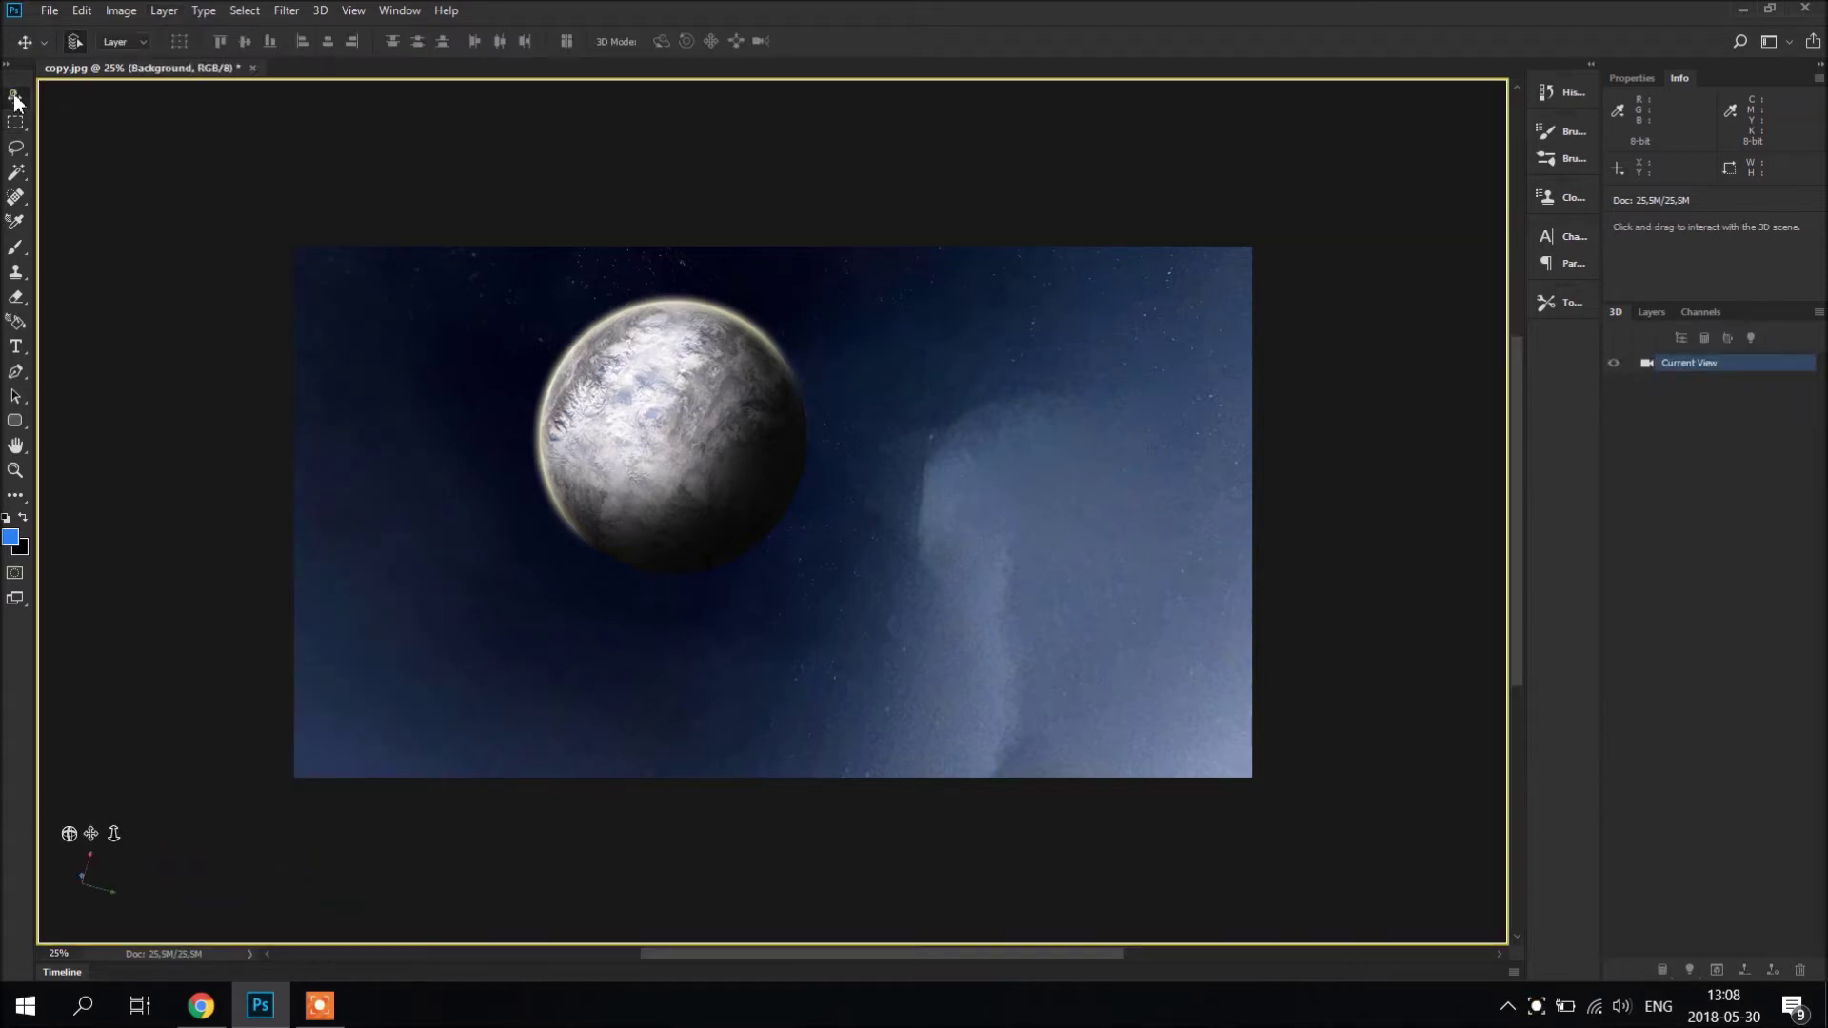
drag(745, 549, 640, 583)
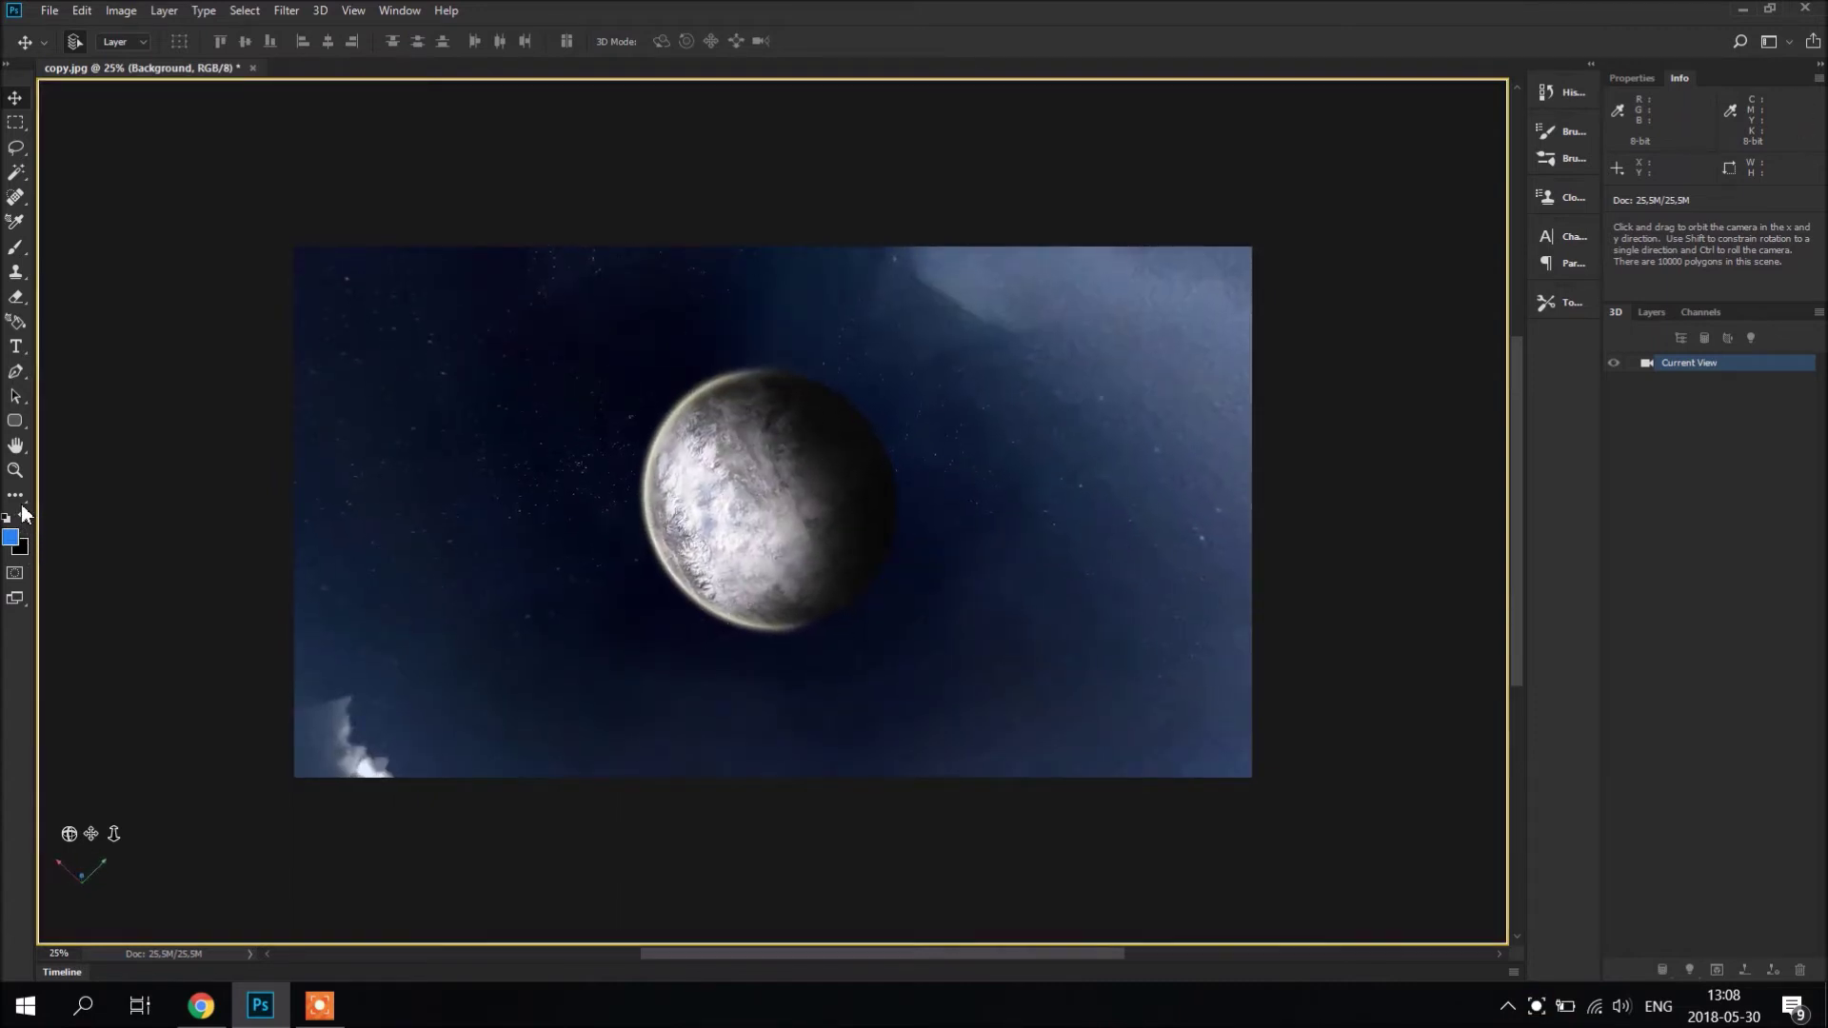
key(i)
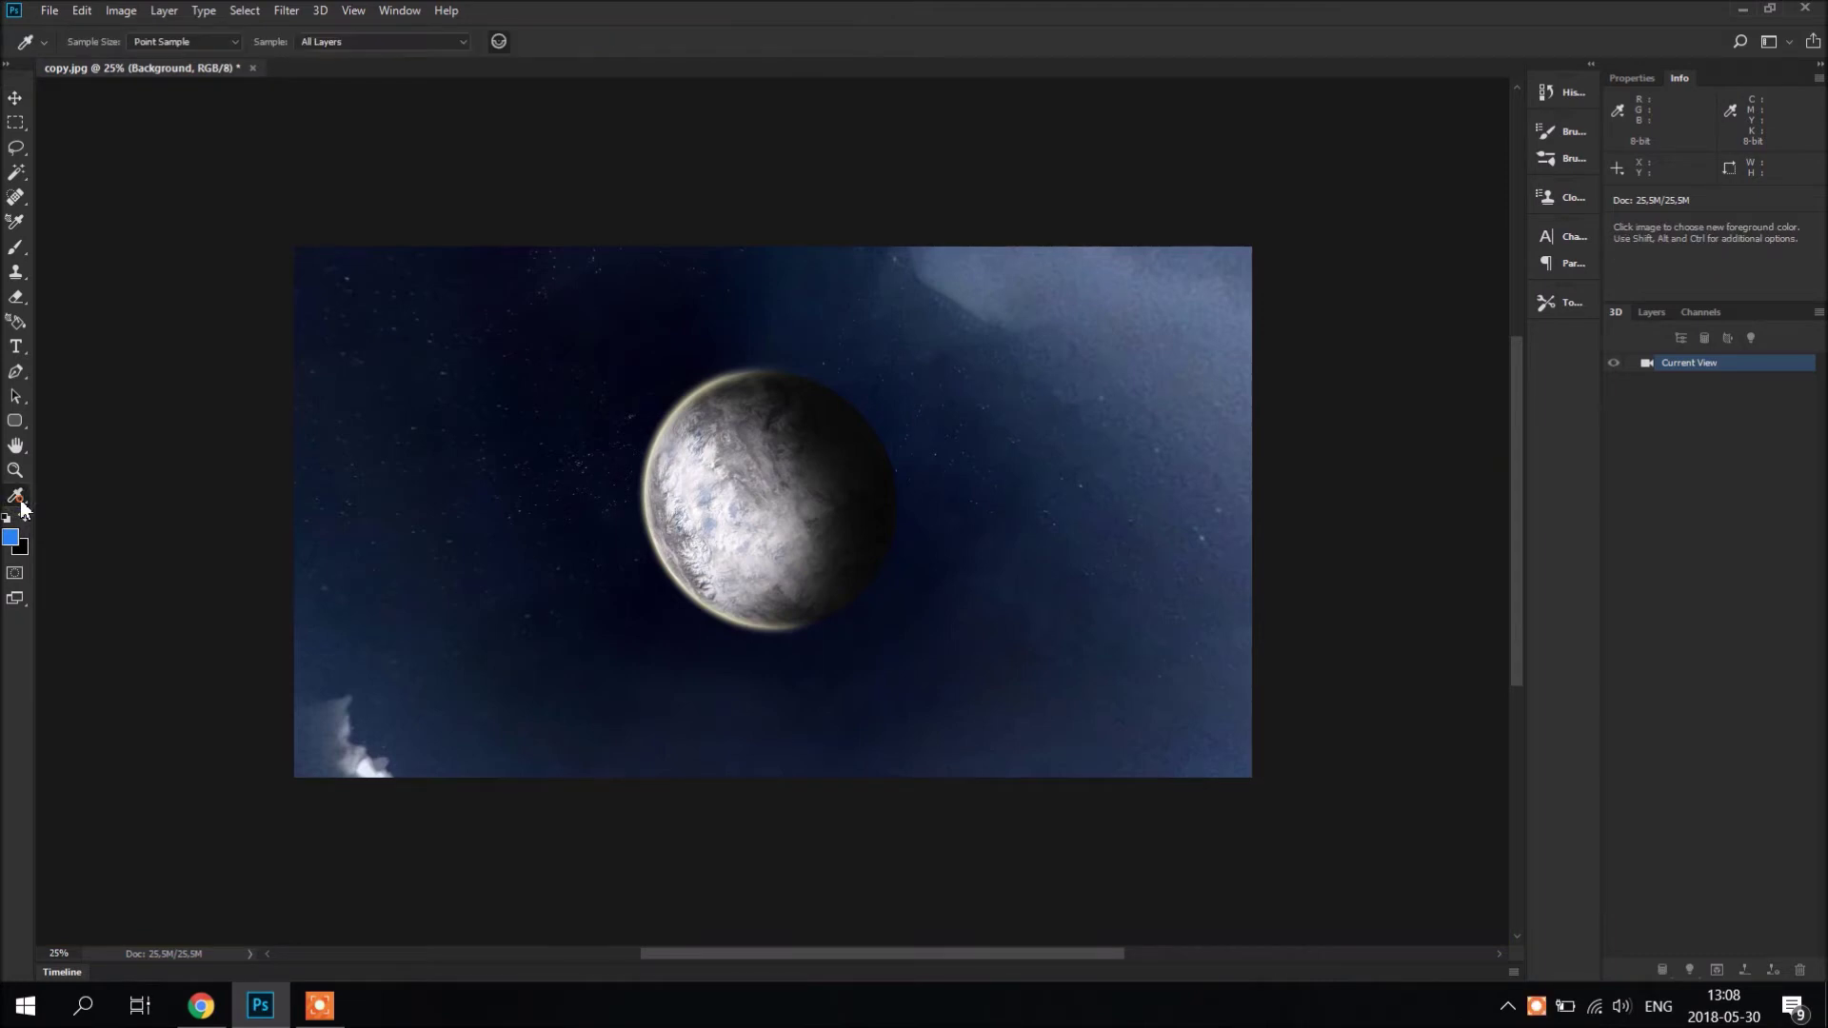
click(22, 509)
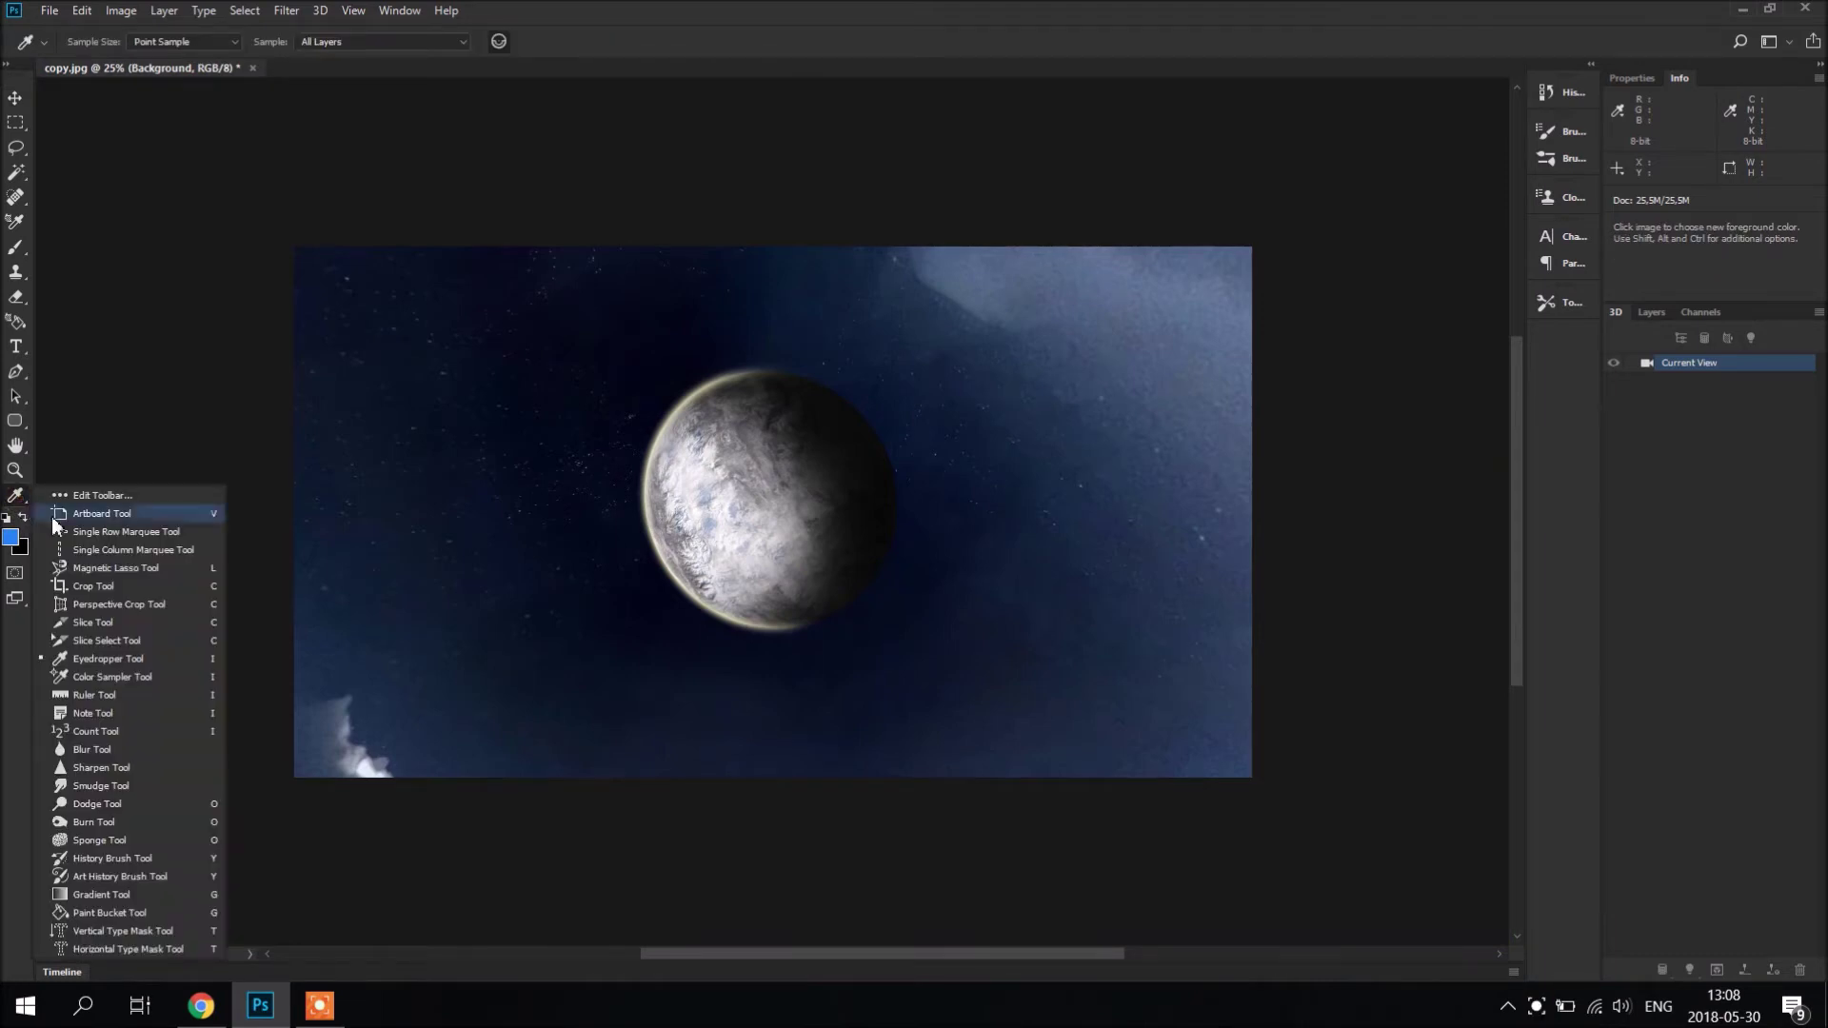
click(118, 821)
mouse_move(662, 436)
mouse_down()
mouse_move(684, 541)
mouse_move(654, 401)
mouse_move(660, 533)
mouse_move(679, 369)
mouse_move(691, 486)
mouse_move(792, 614)
mouse_up()
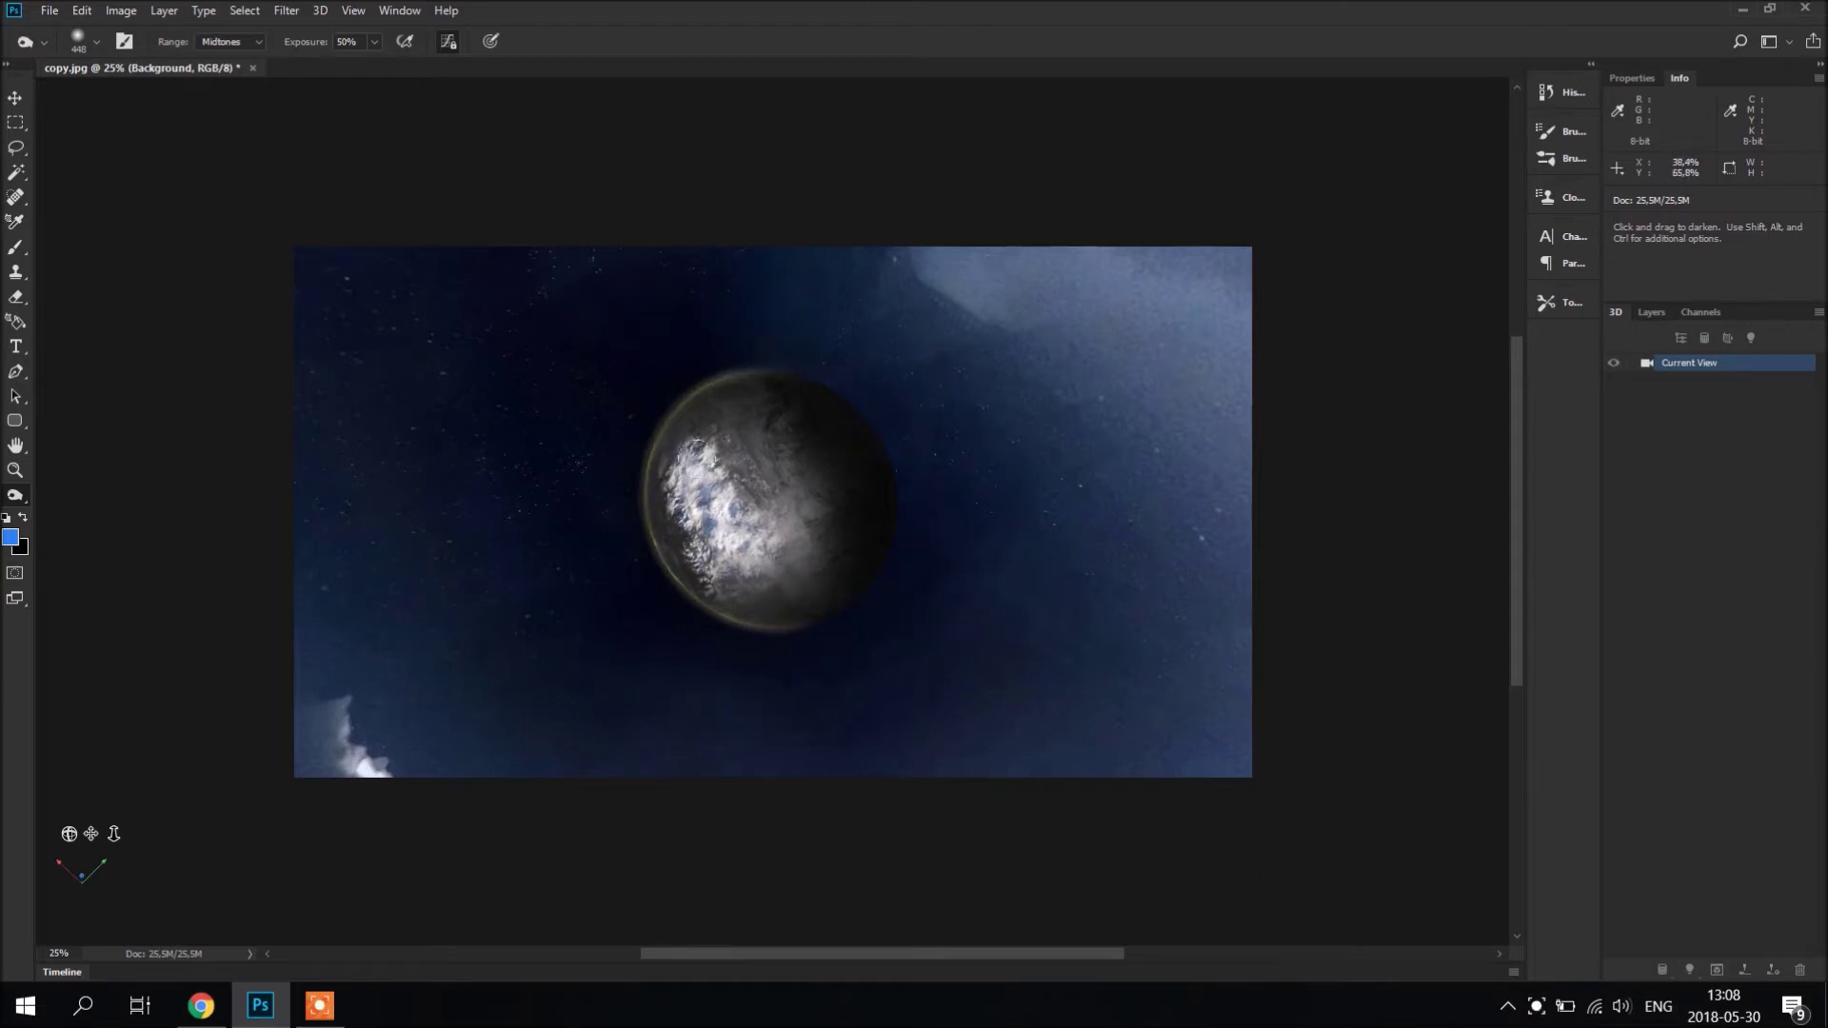
click(15, 98)
- Orbit the 3D panorama away from the planet toward the bright clouds and the ship
drag(1048, 603, 1125, 548)
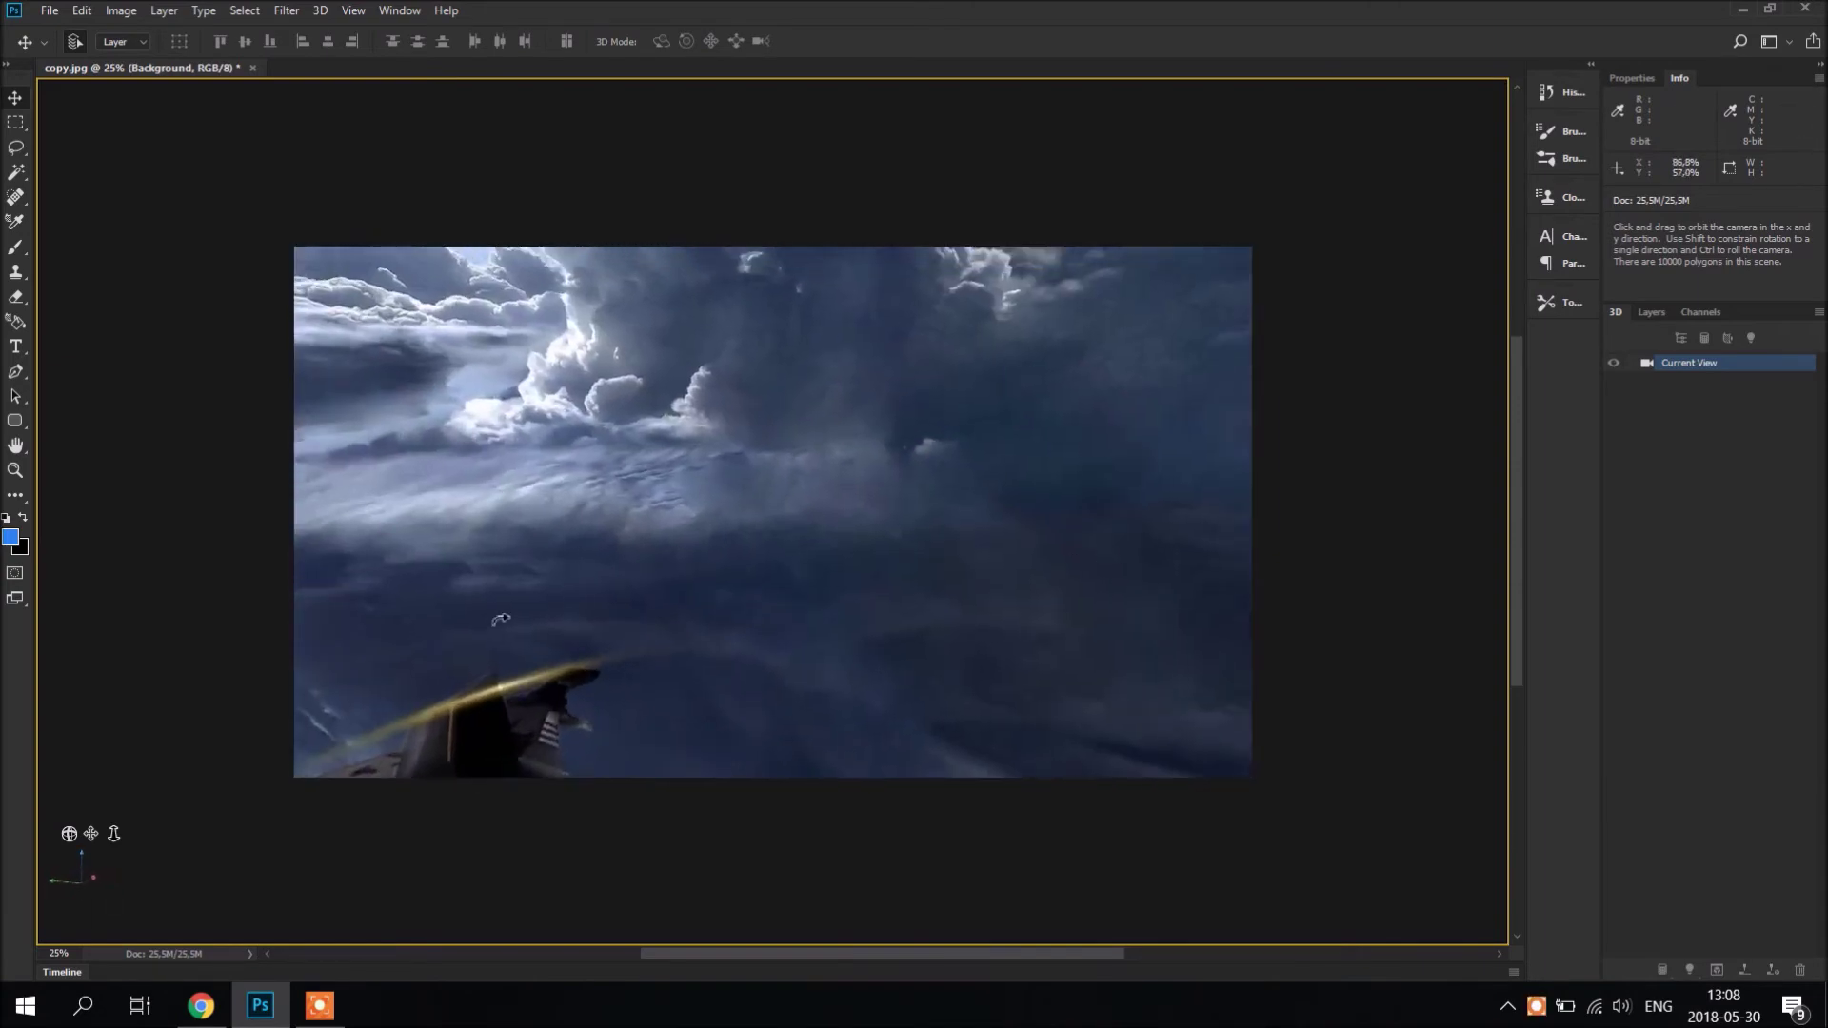
key(ctrl+z)
drag(681, 600, 679, 398)
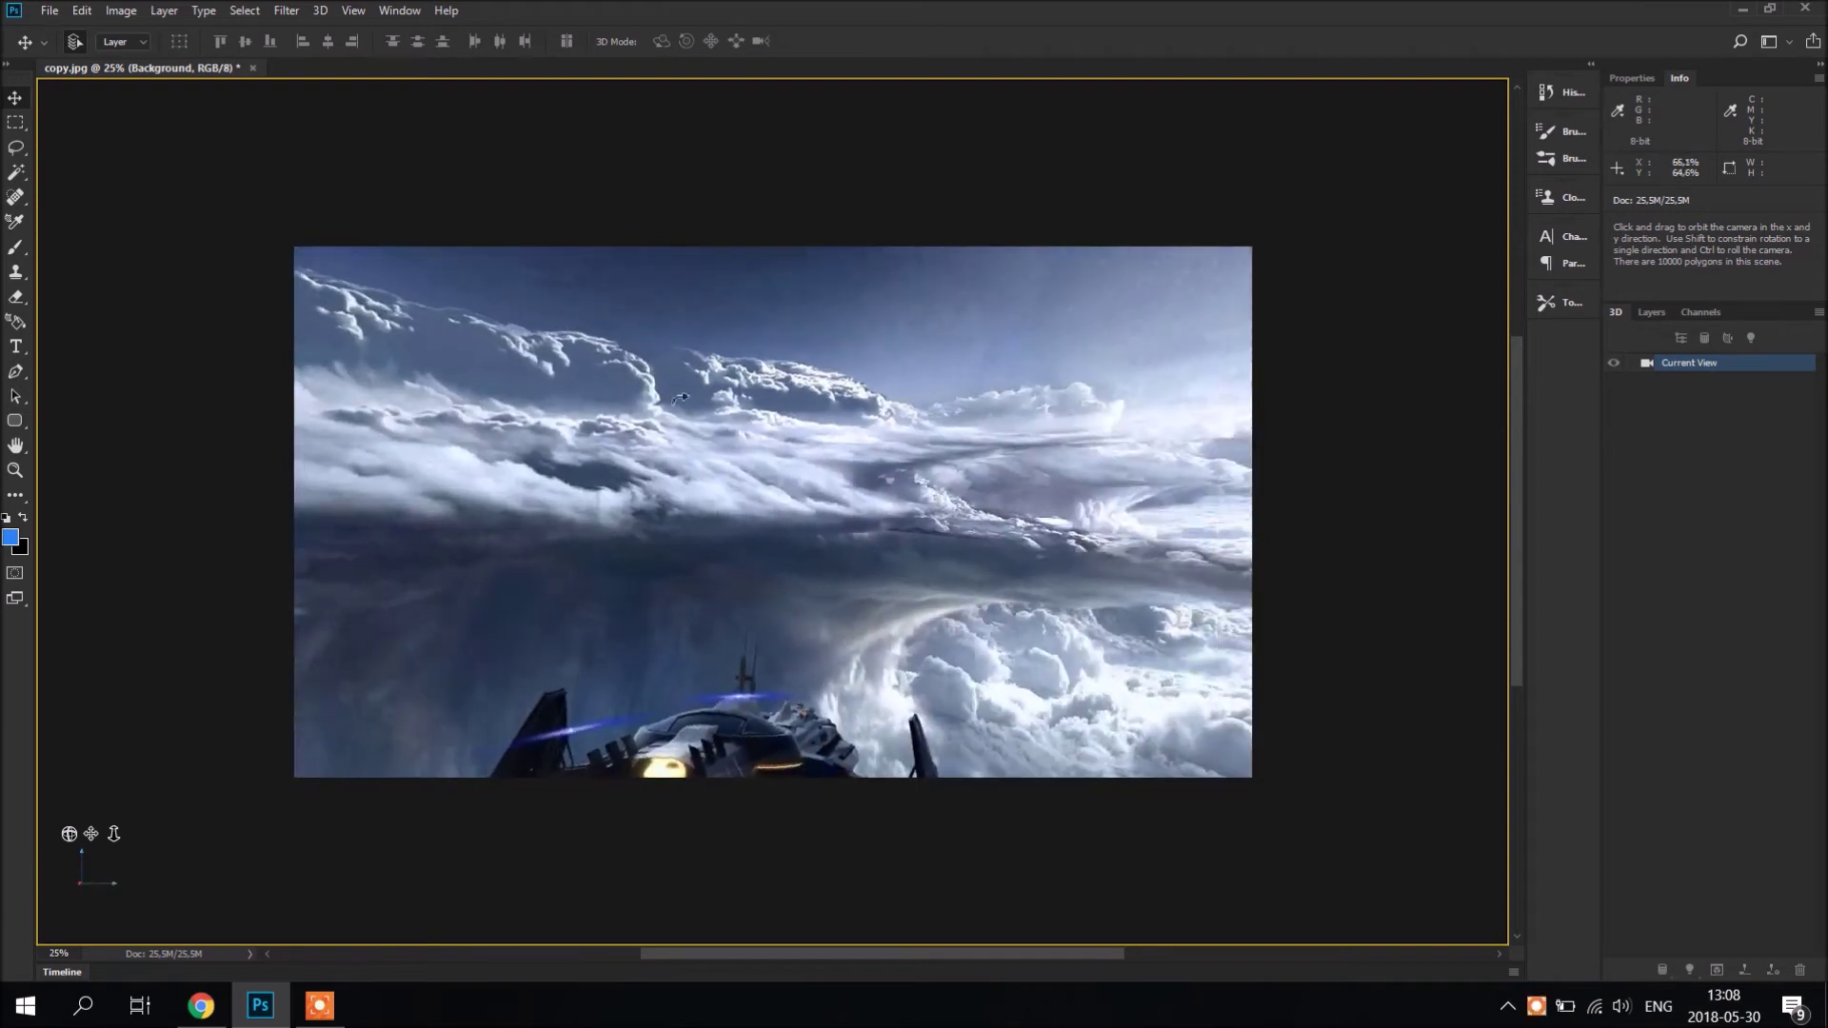
- Export the spherical panorama via Export Panorama to the desktop as 'test'
click(321, 11)
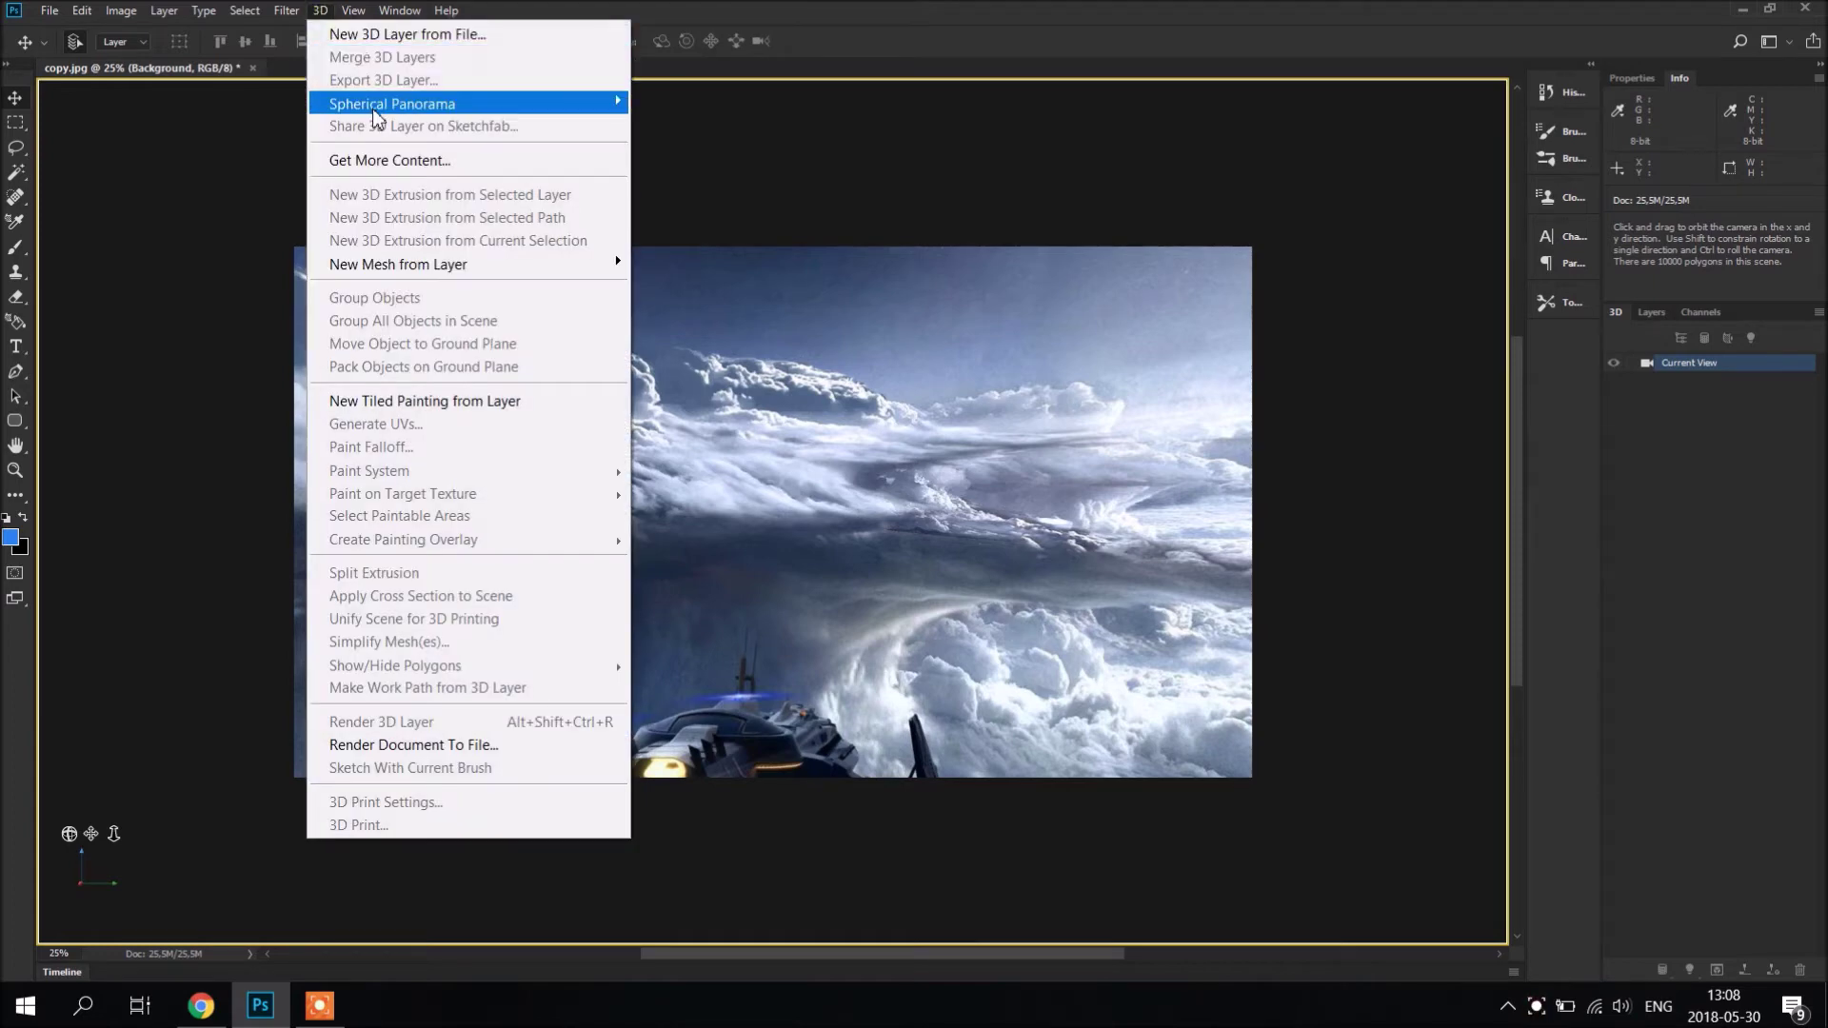
mouse_move(376, 112)
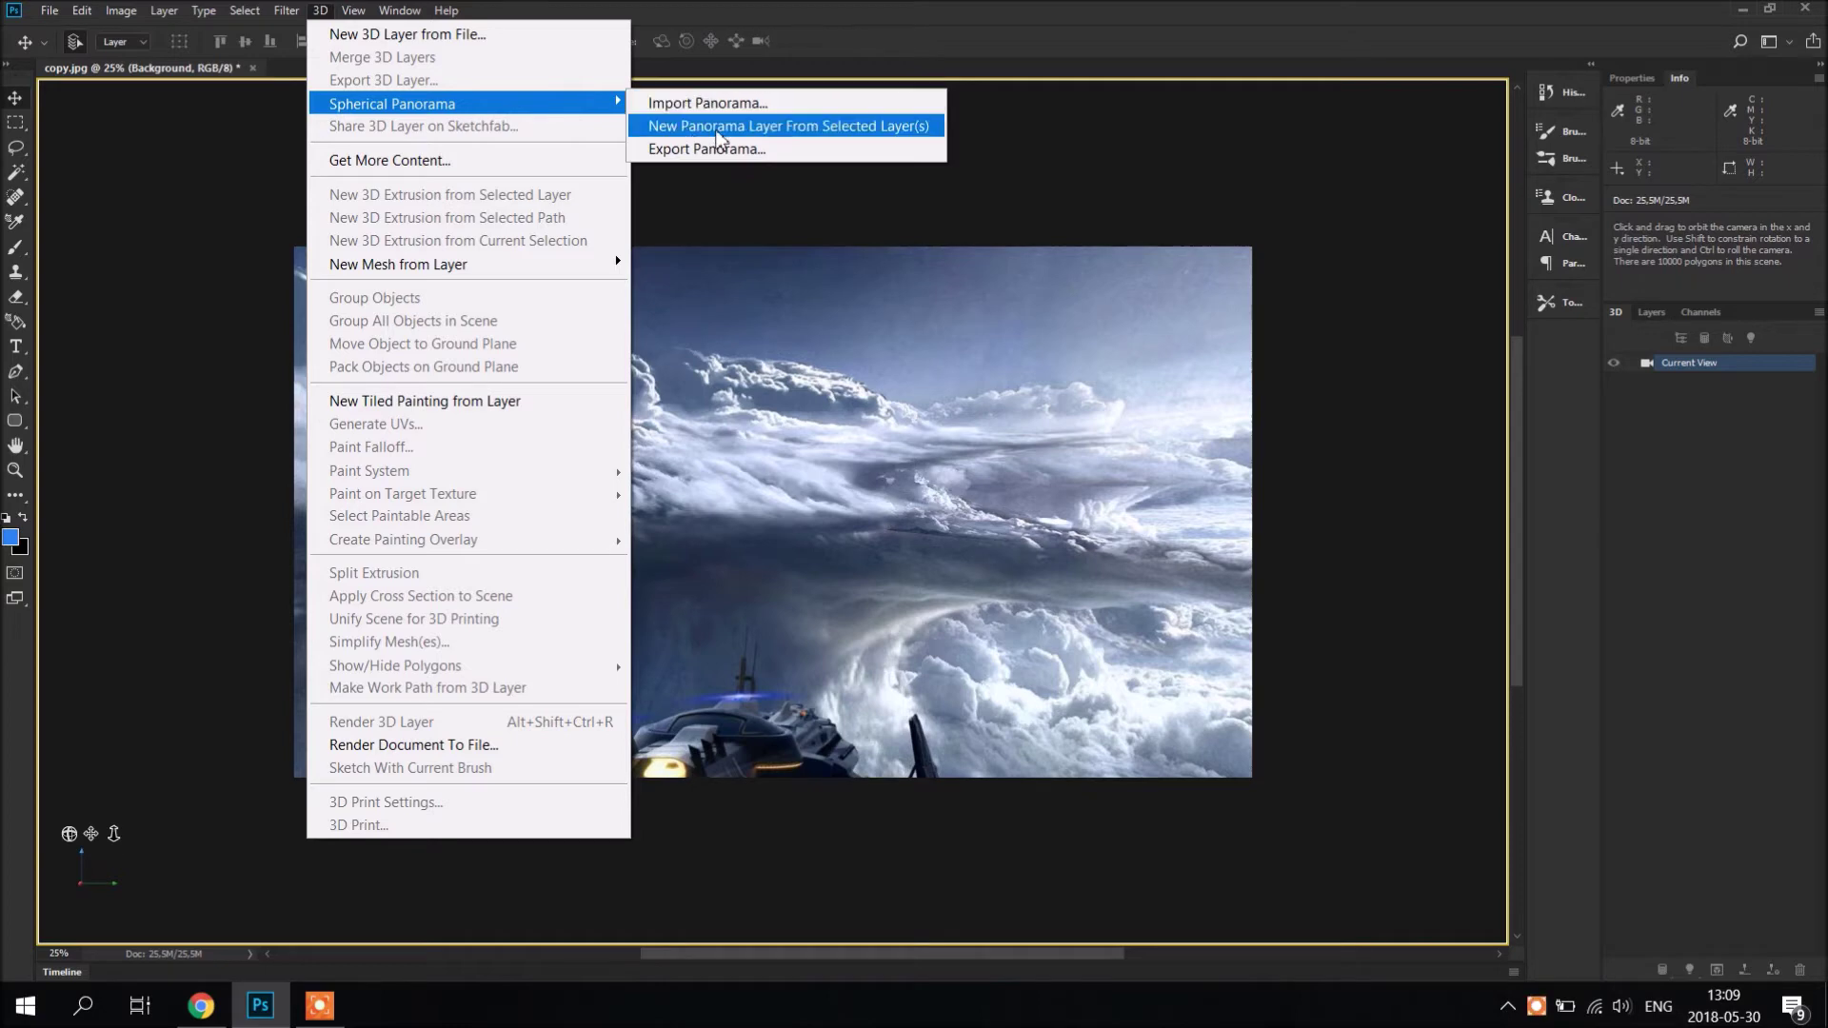
click(731, 151)
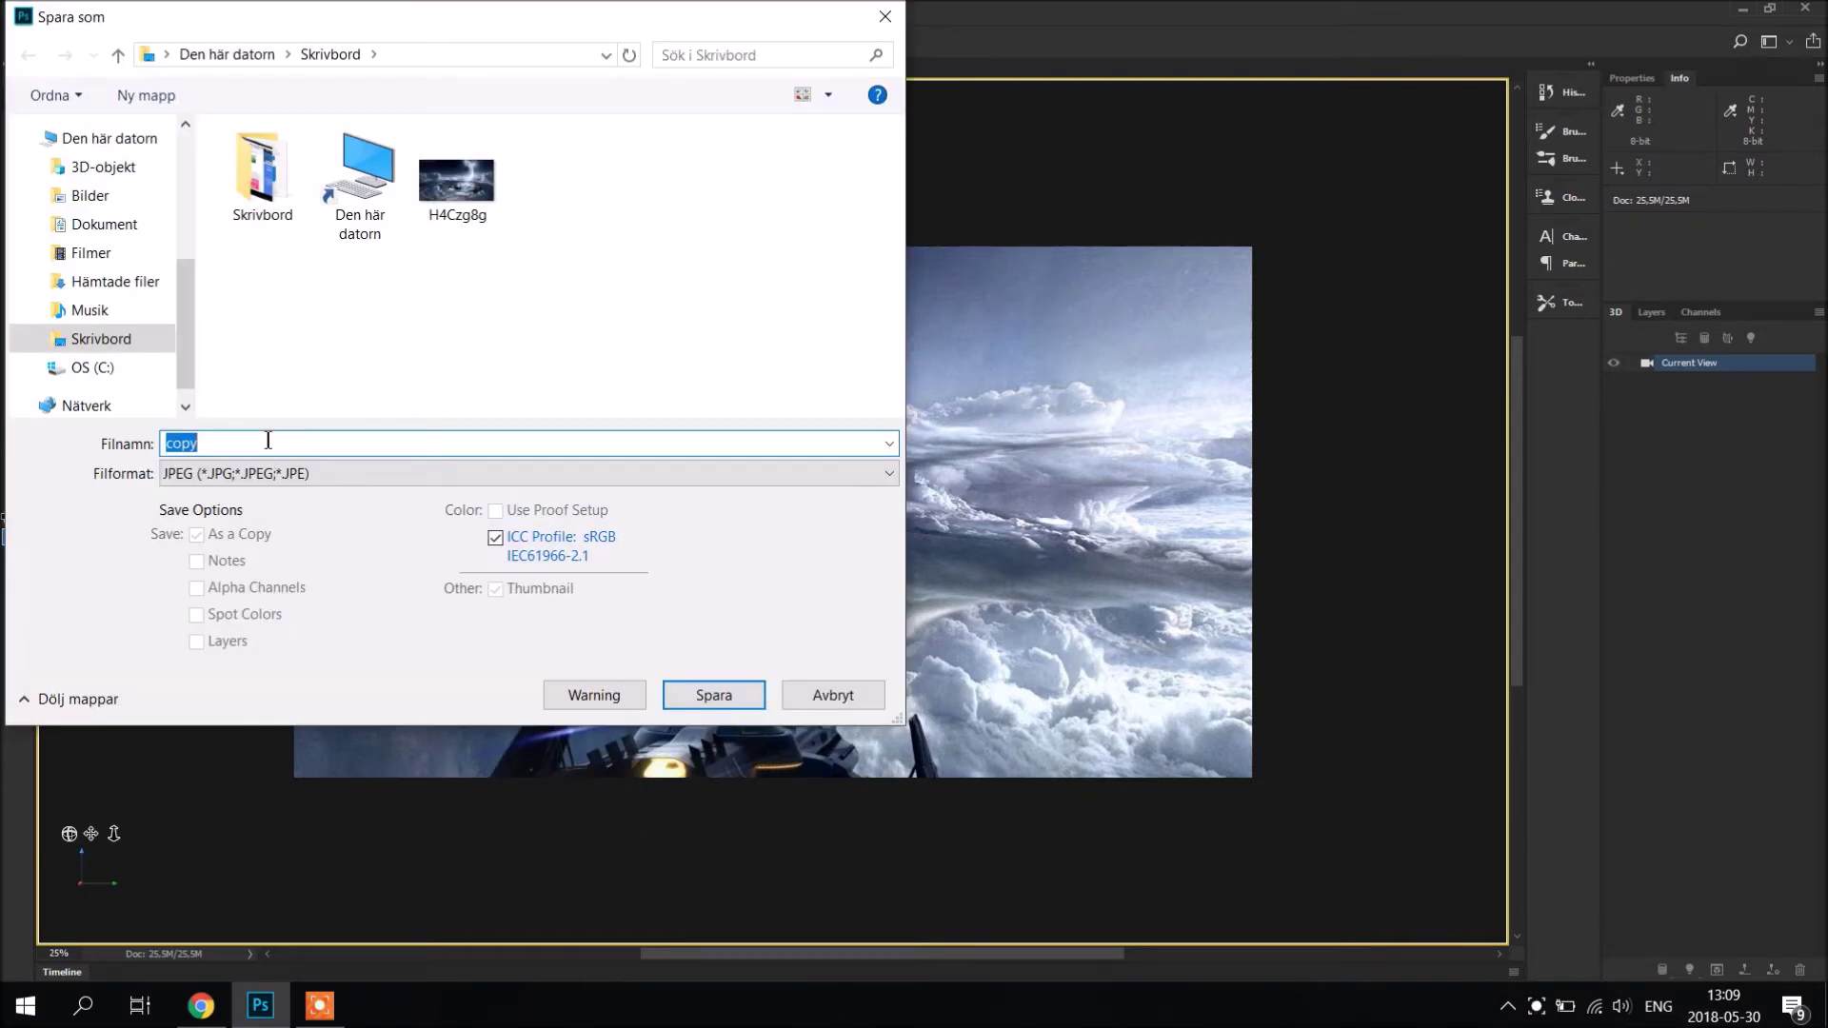
text(test)
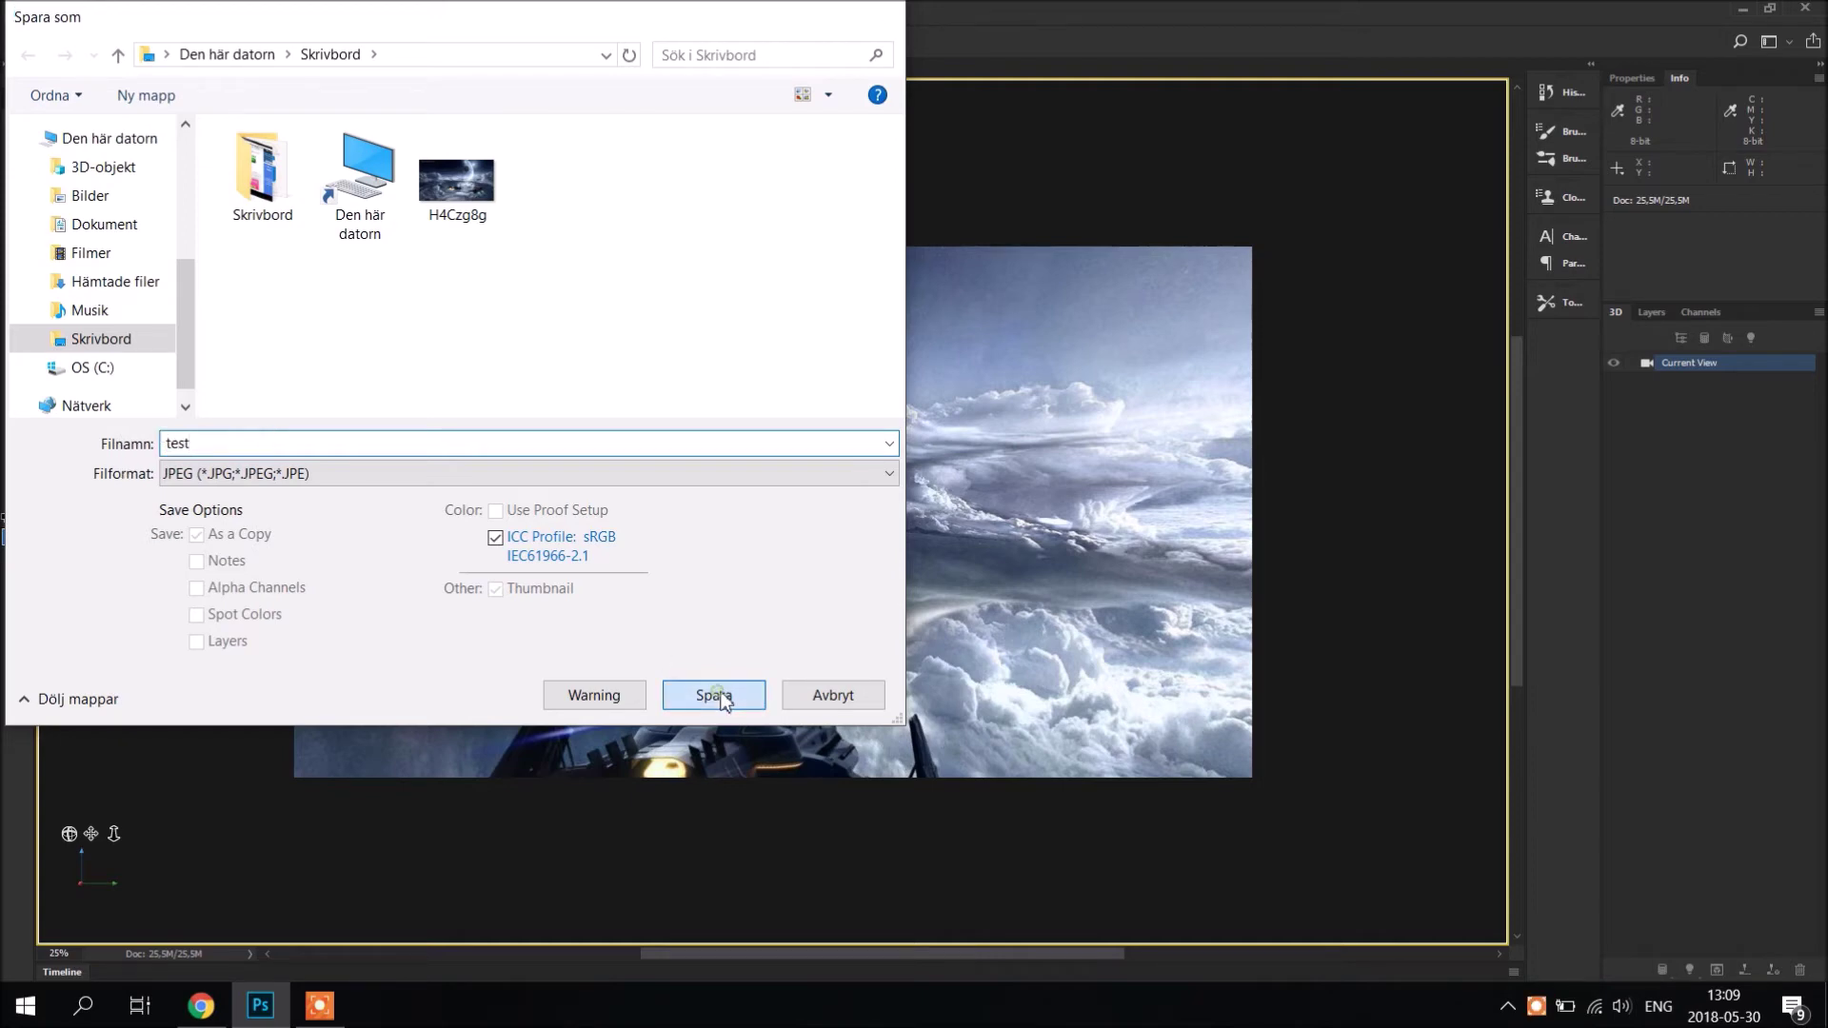
click(714, 694)
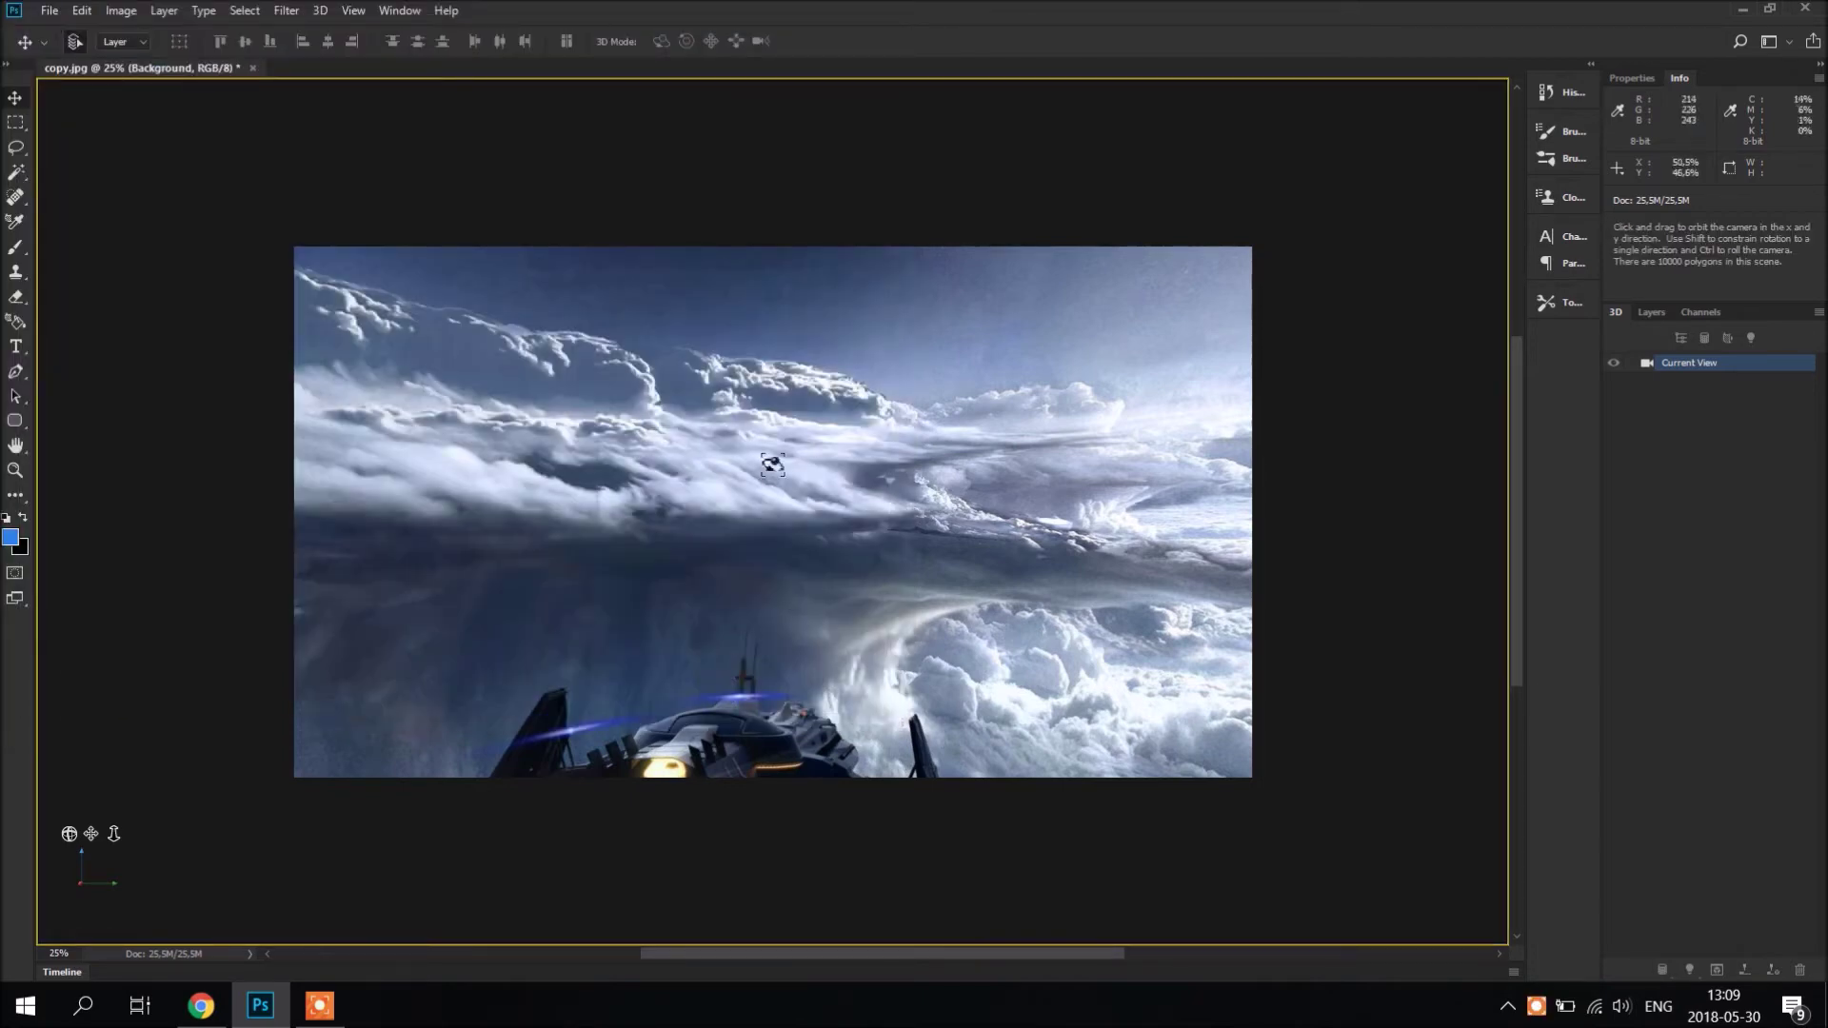
- Close copy.jpg without saving, nudge the desktop 'test' icon, then restore Photoshop
click(253, 67)
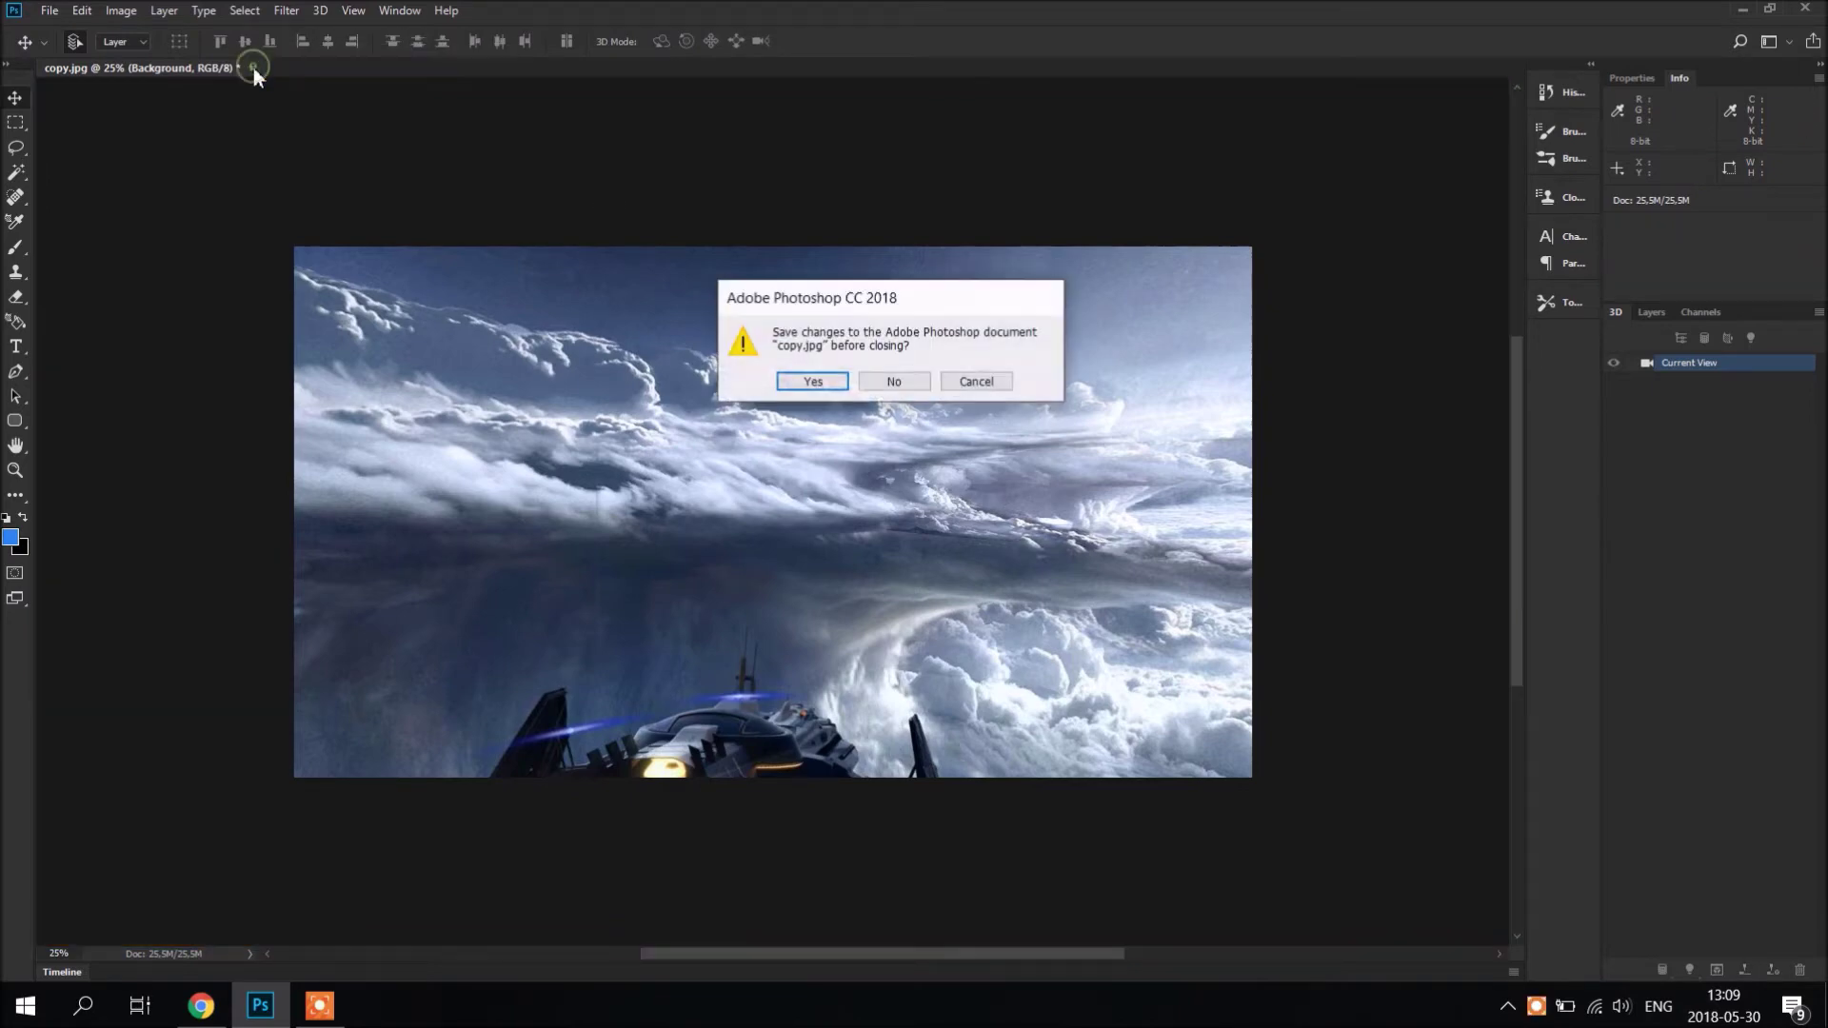
click(894, 382)
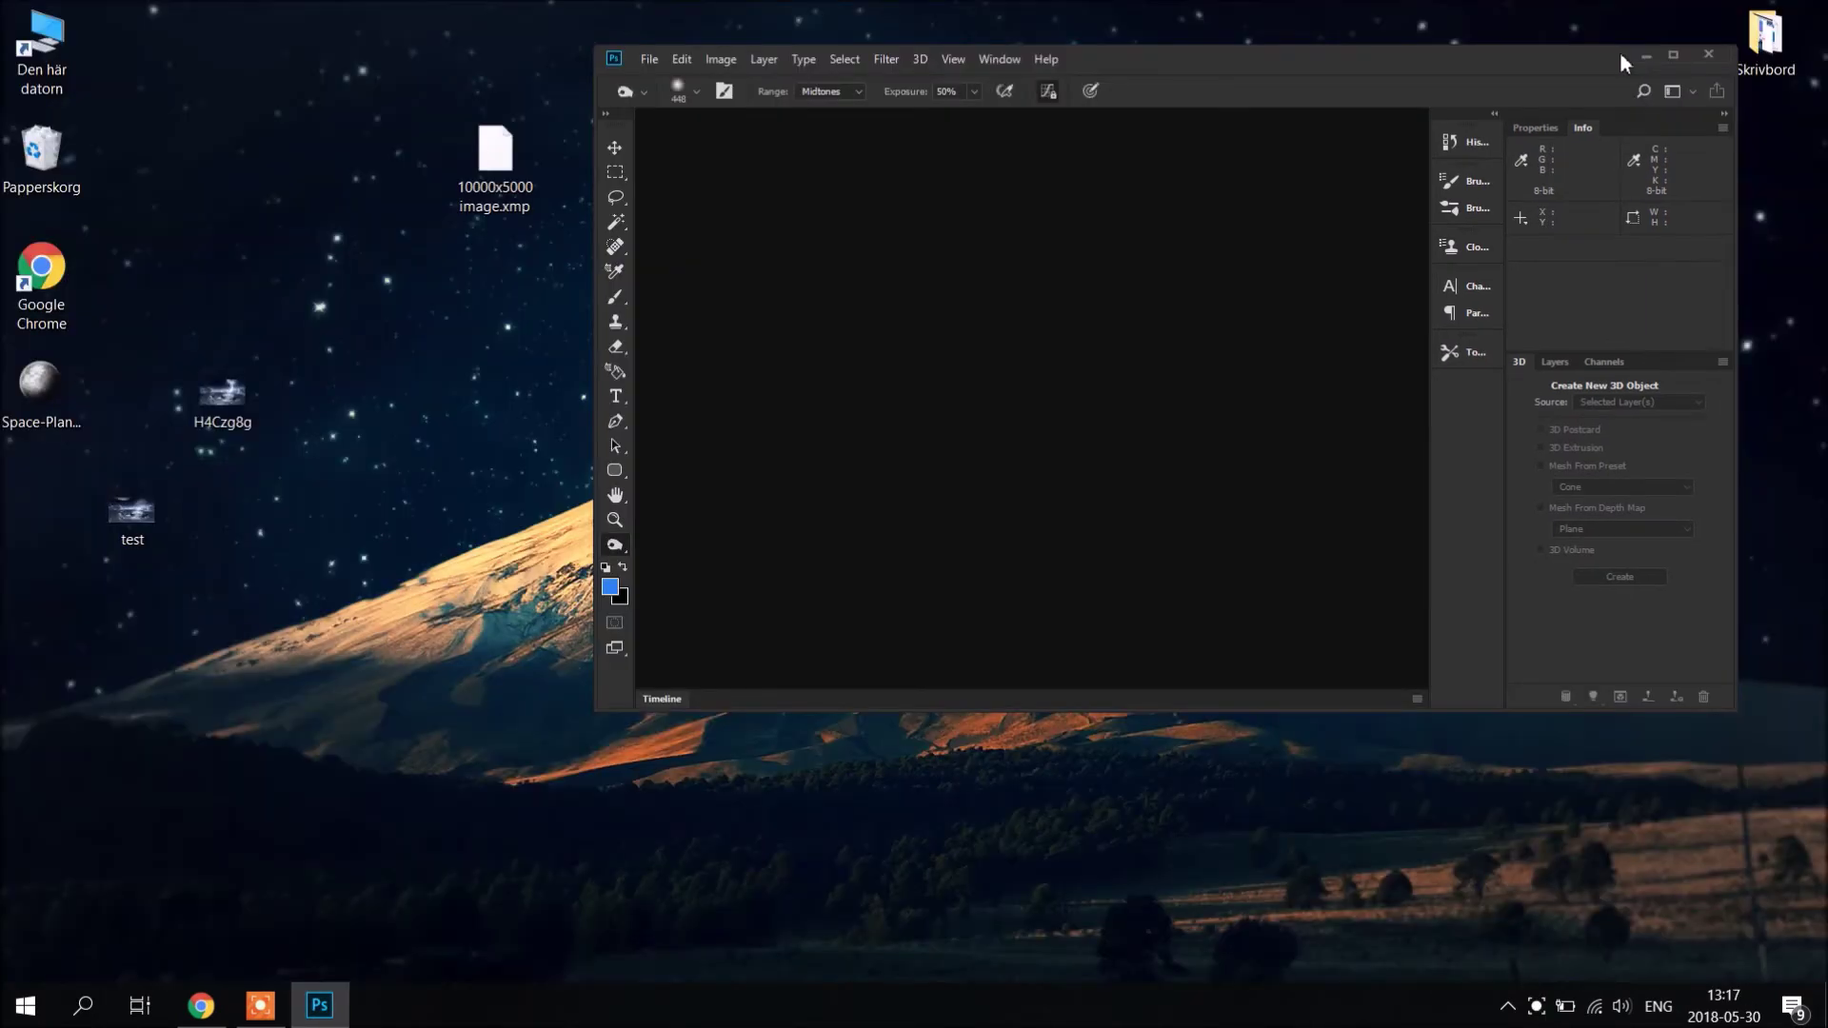
click(1649, 54)
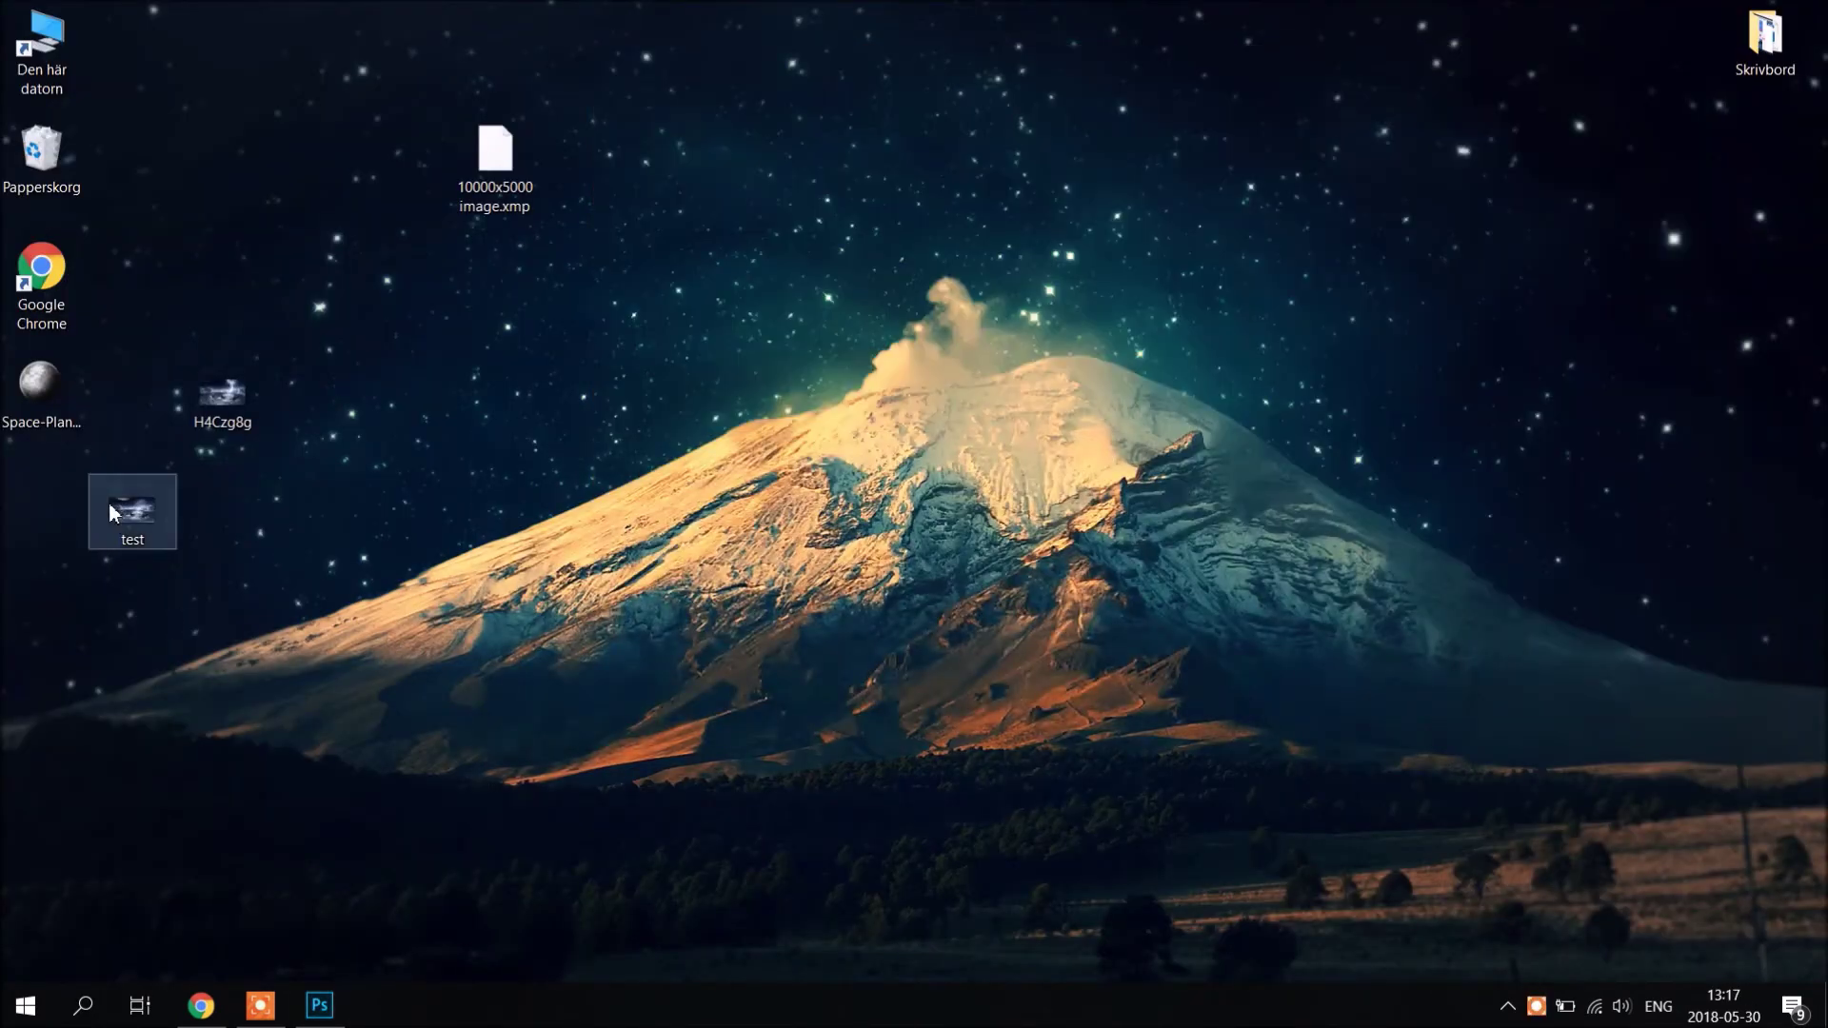
drag(109, 501, 232, 551)
drag(111, 516, 113, 517)
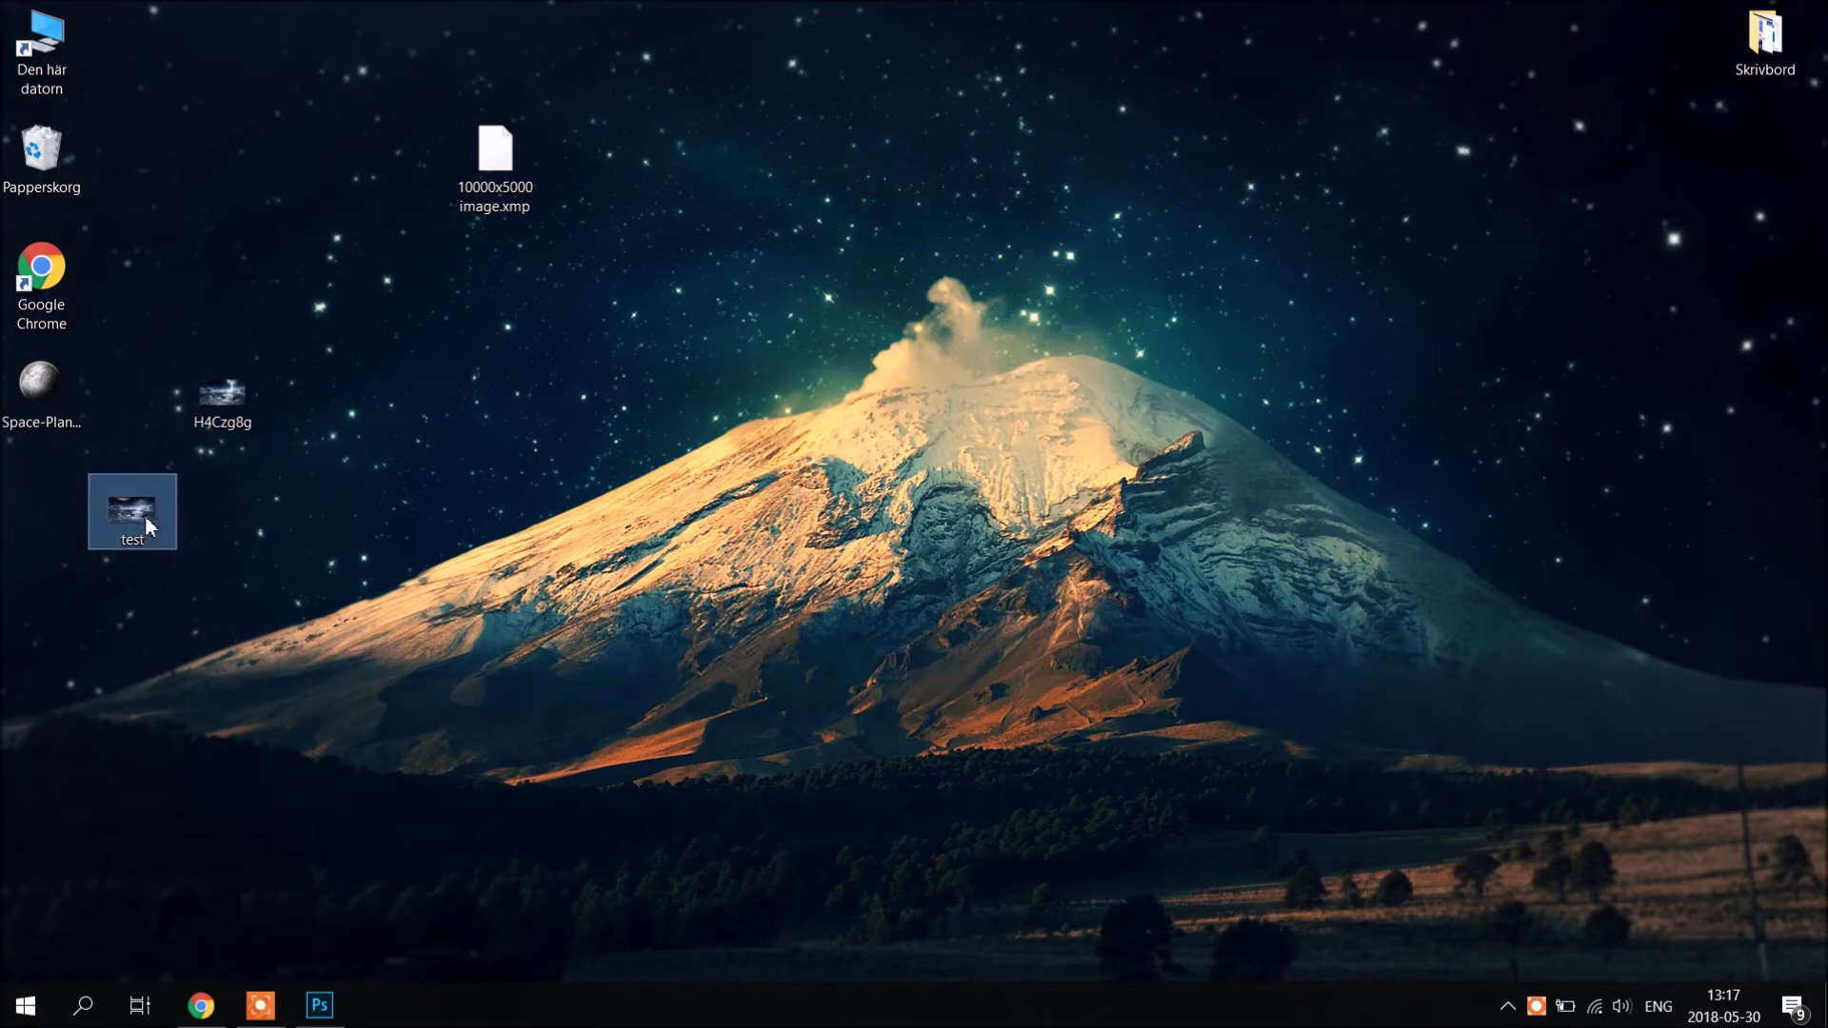
click(319, 1007)
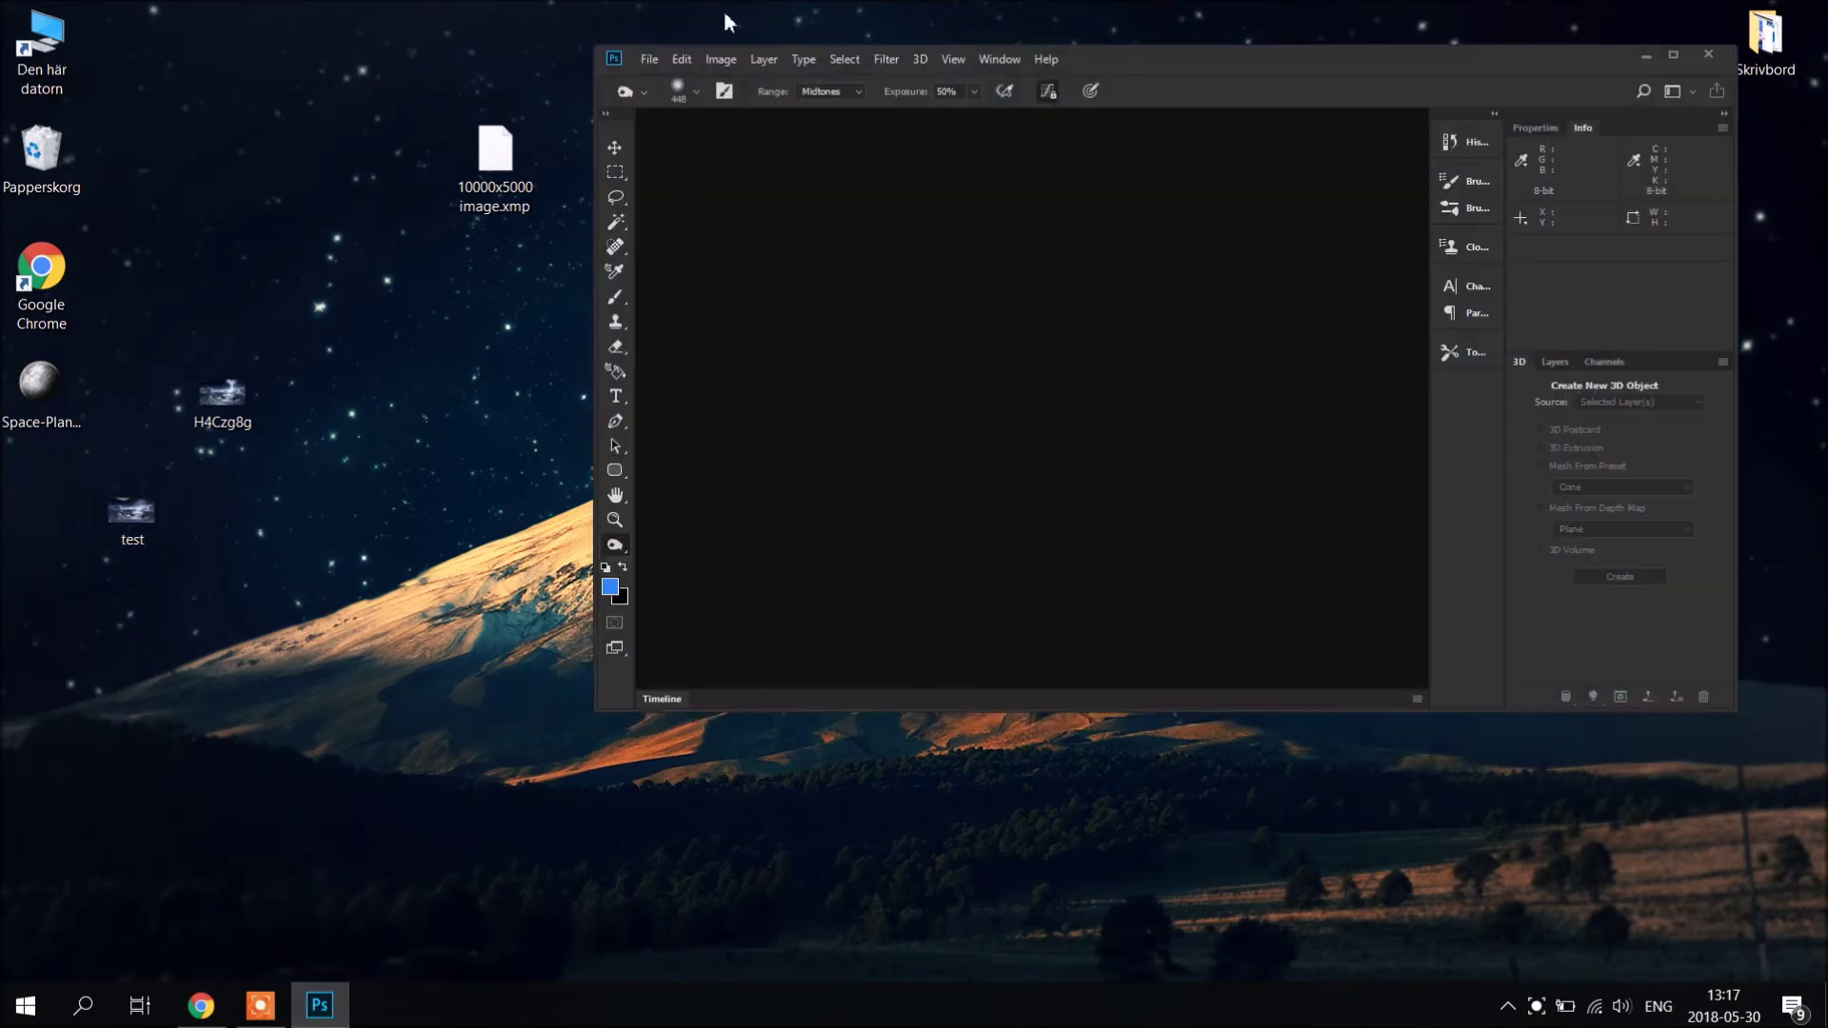
- Create a new transparent document 10000 wide by 5000 high
click(649, 59)
click(671, 77)
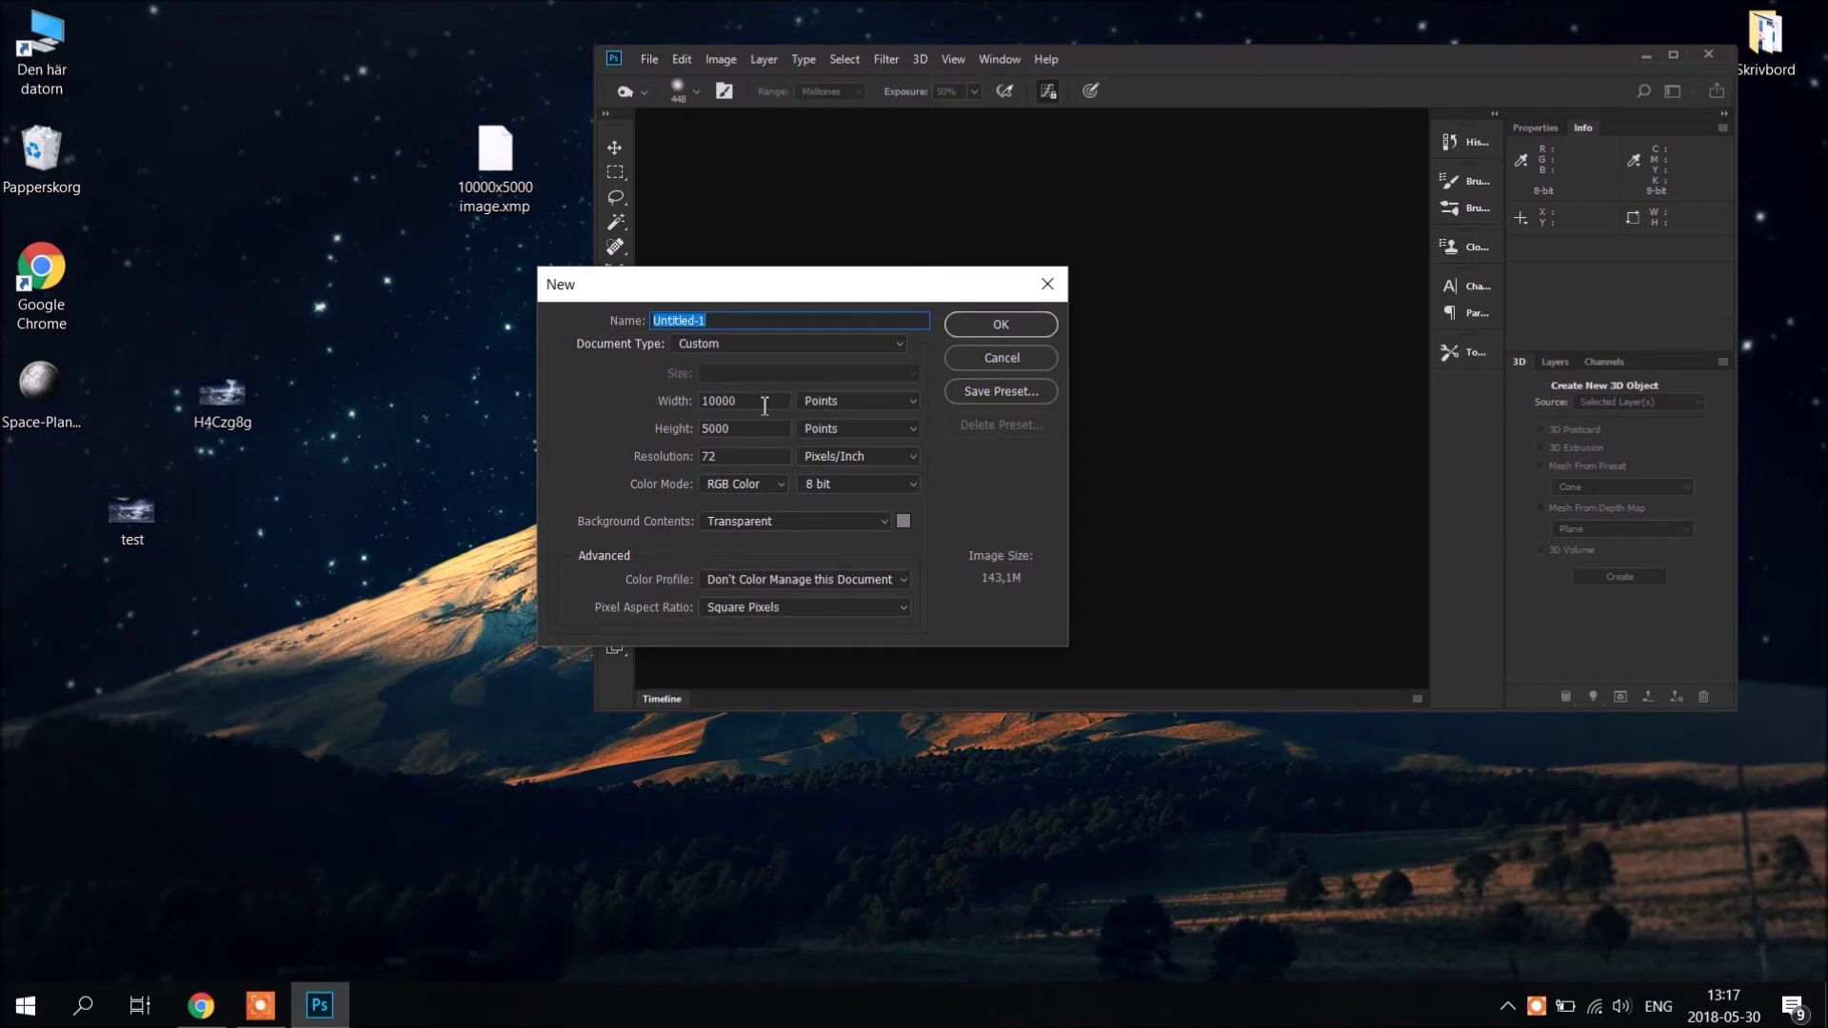
click(765, 406)
key(Tab)
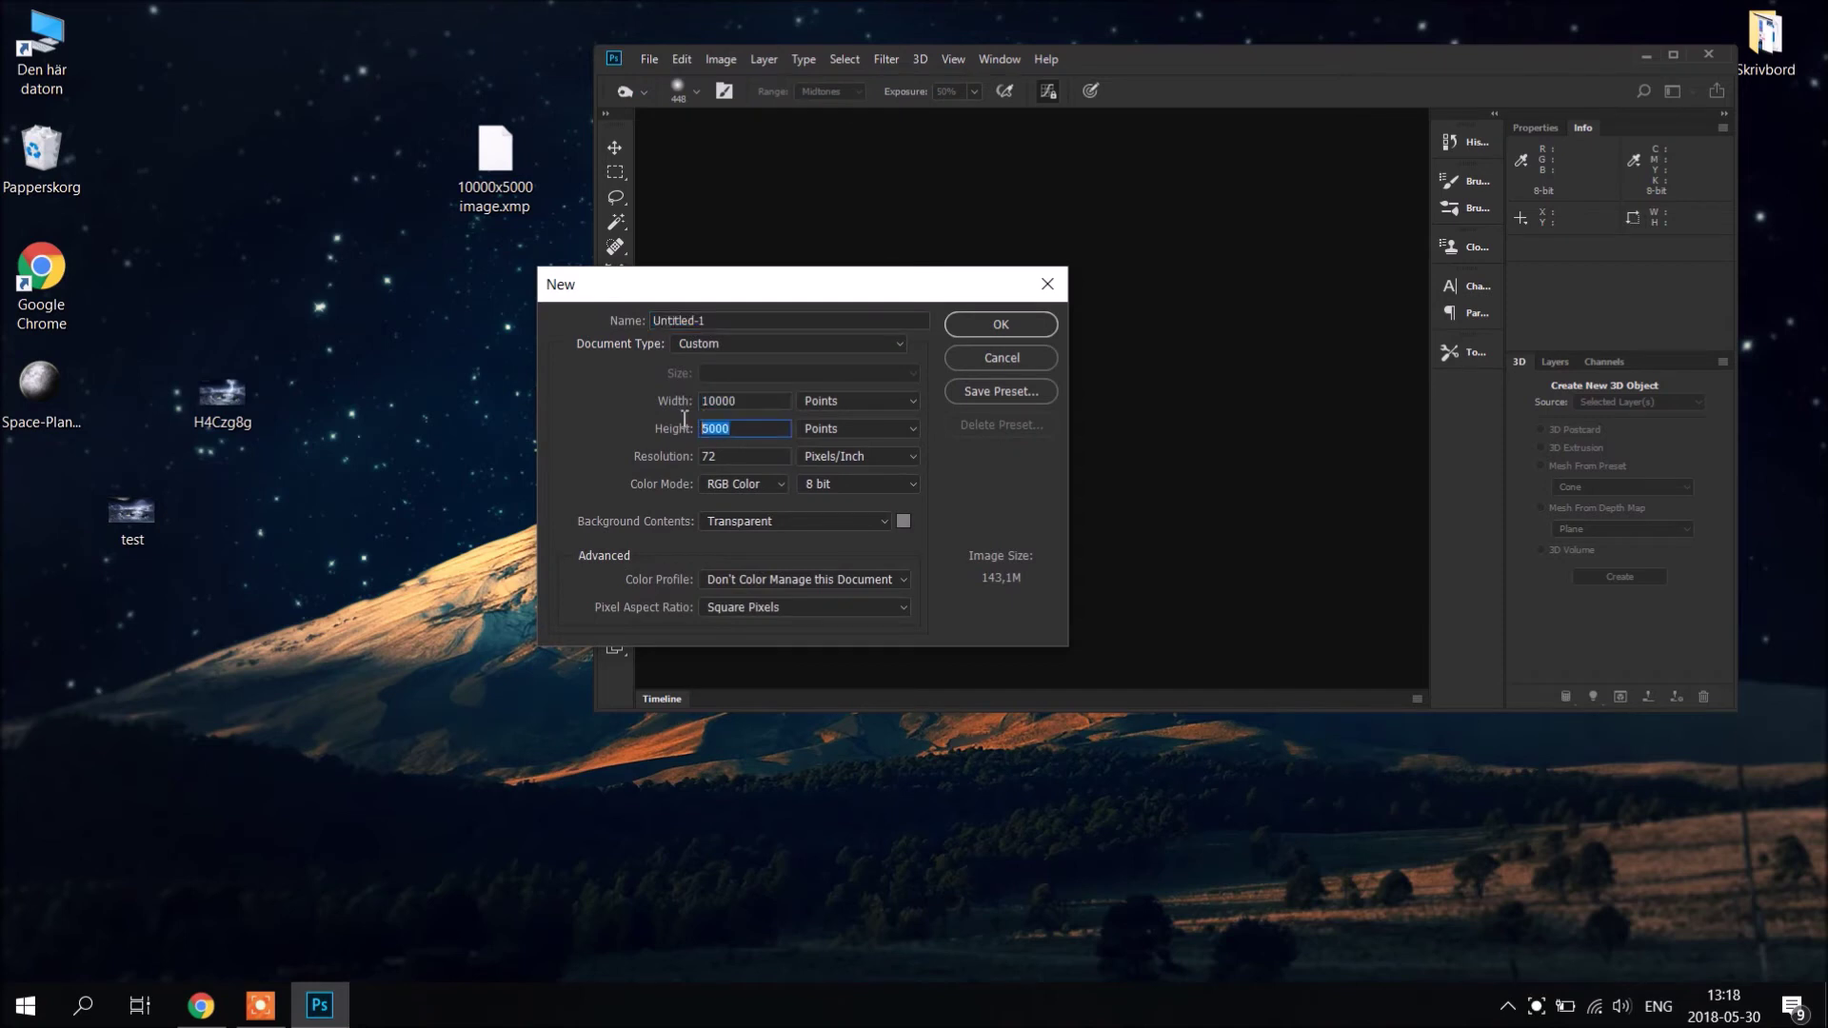
click(999, 326)
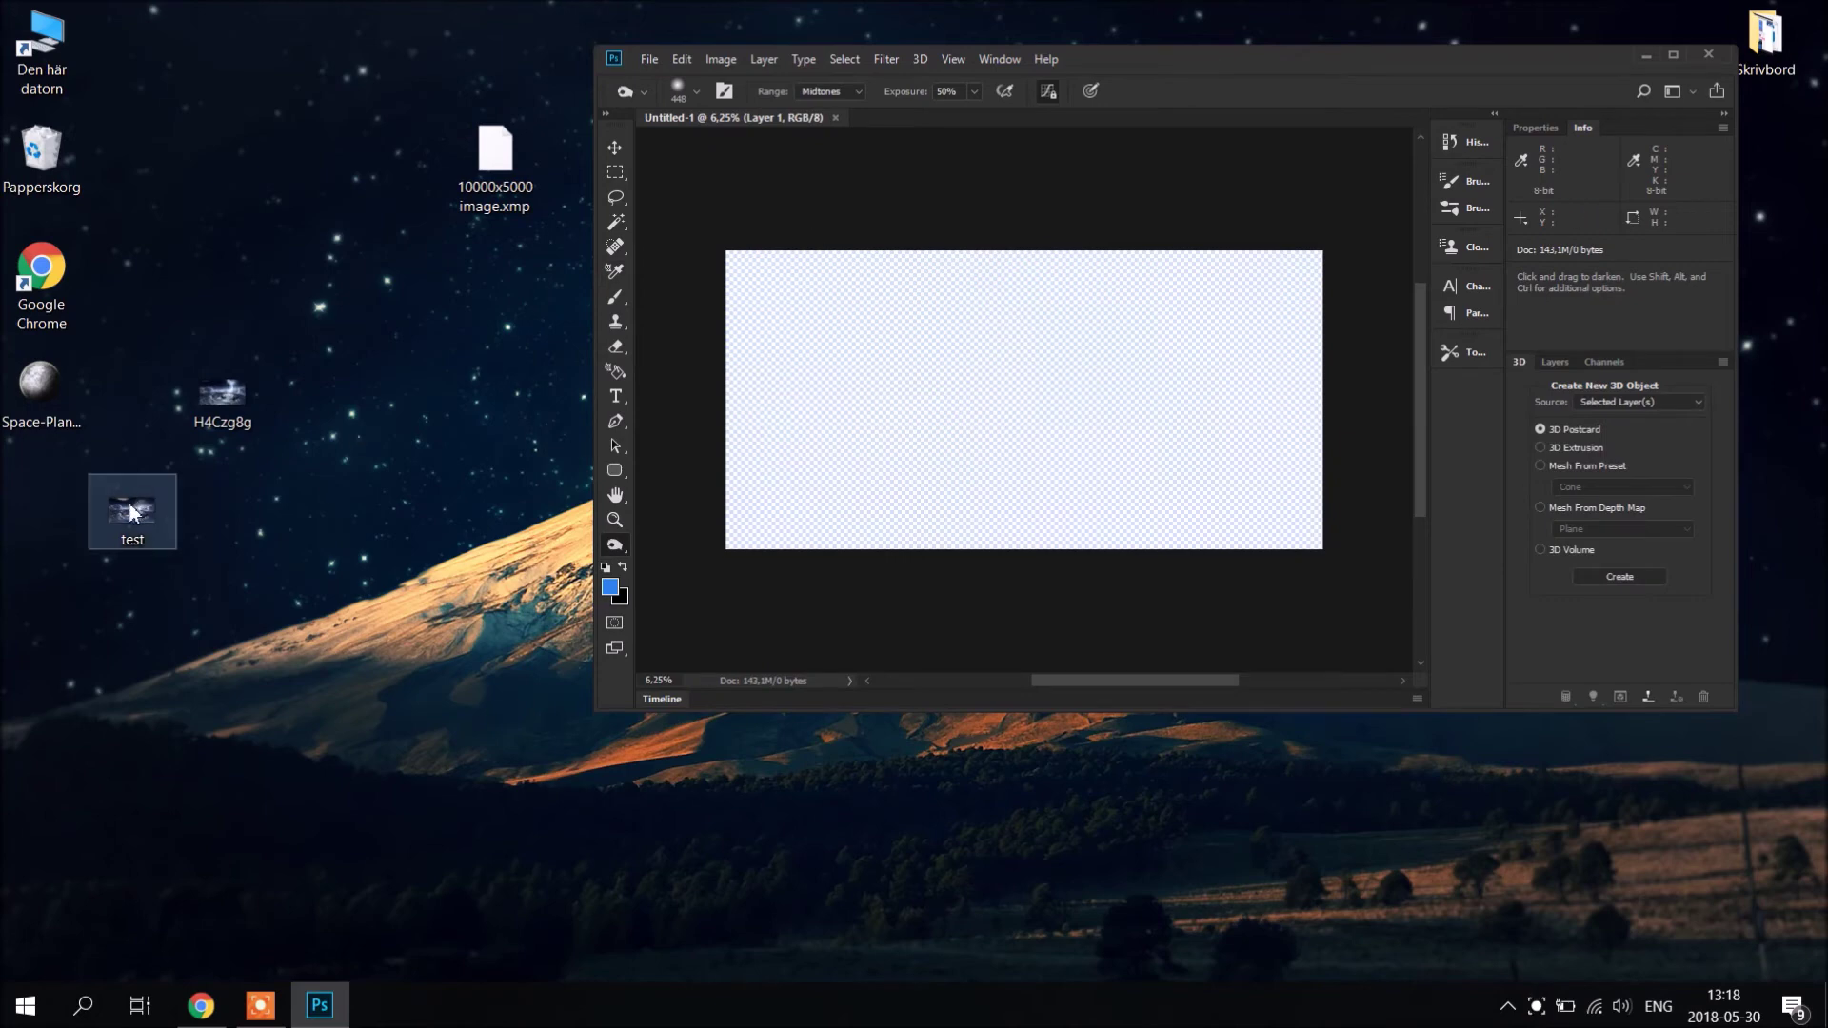
- Place the 'test' image and stretch its corners to fill the whole canvas
drag(129, 519, 981, 388)
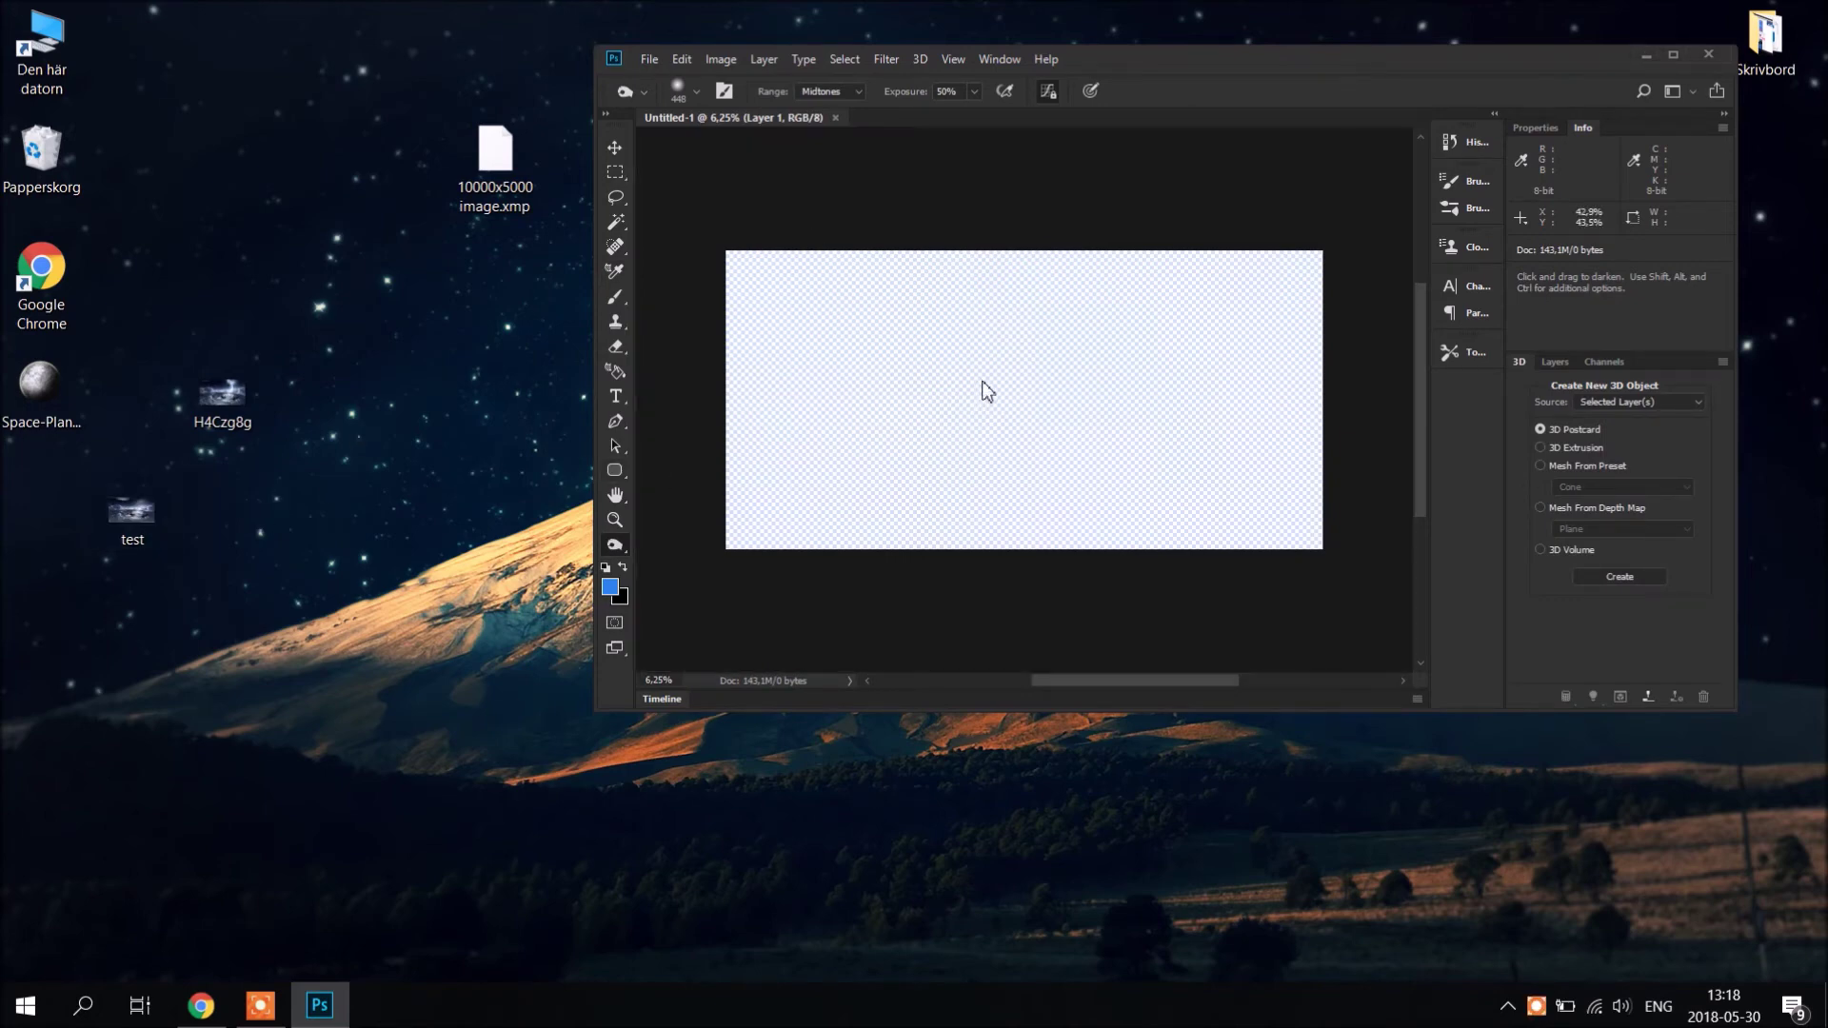
drag(904, 466, 726, 549)
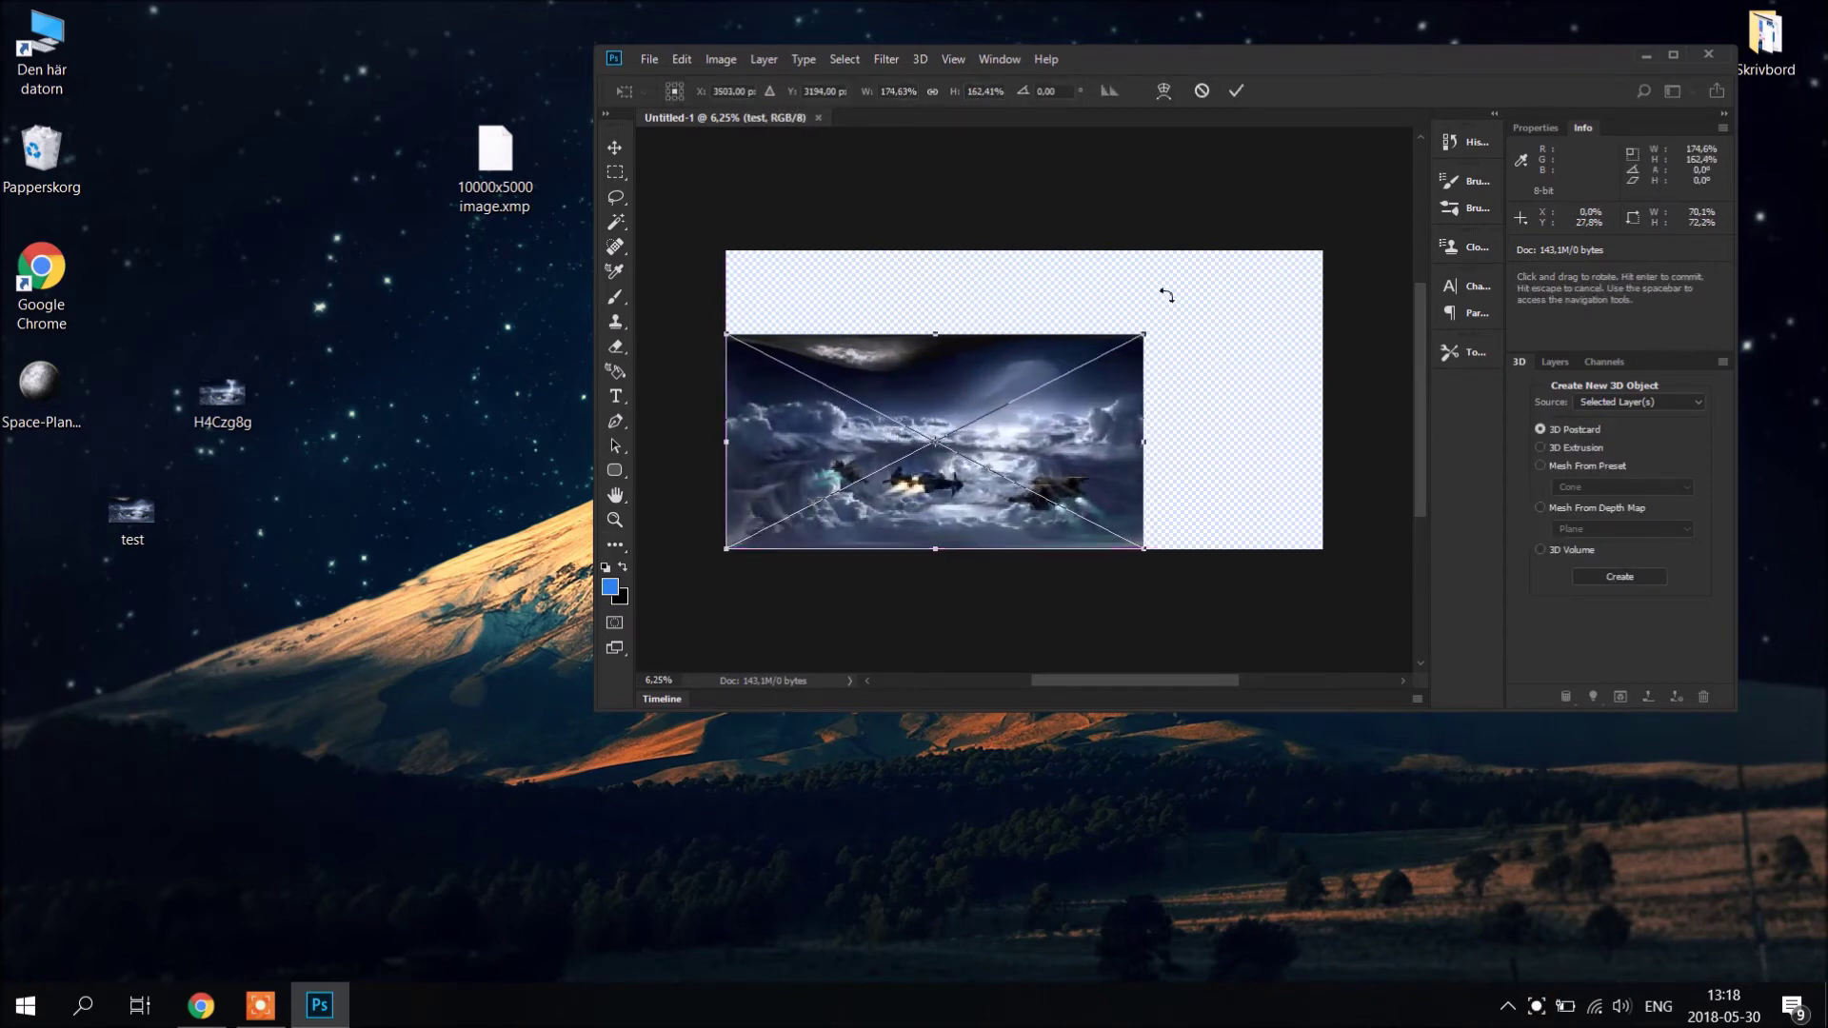
drag(1147, 333, 1340, 241)
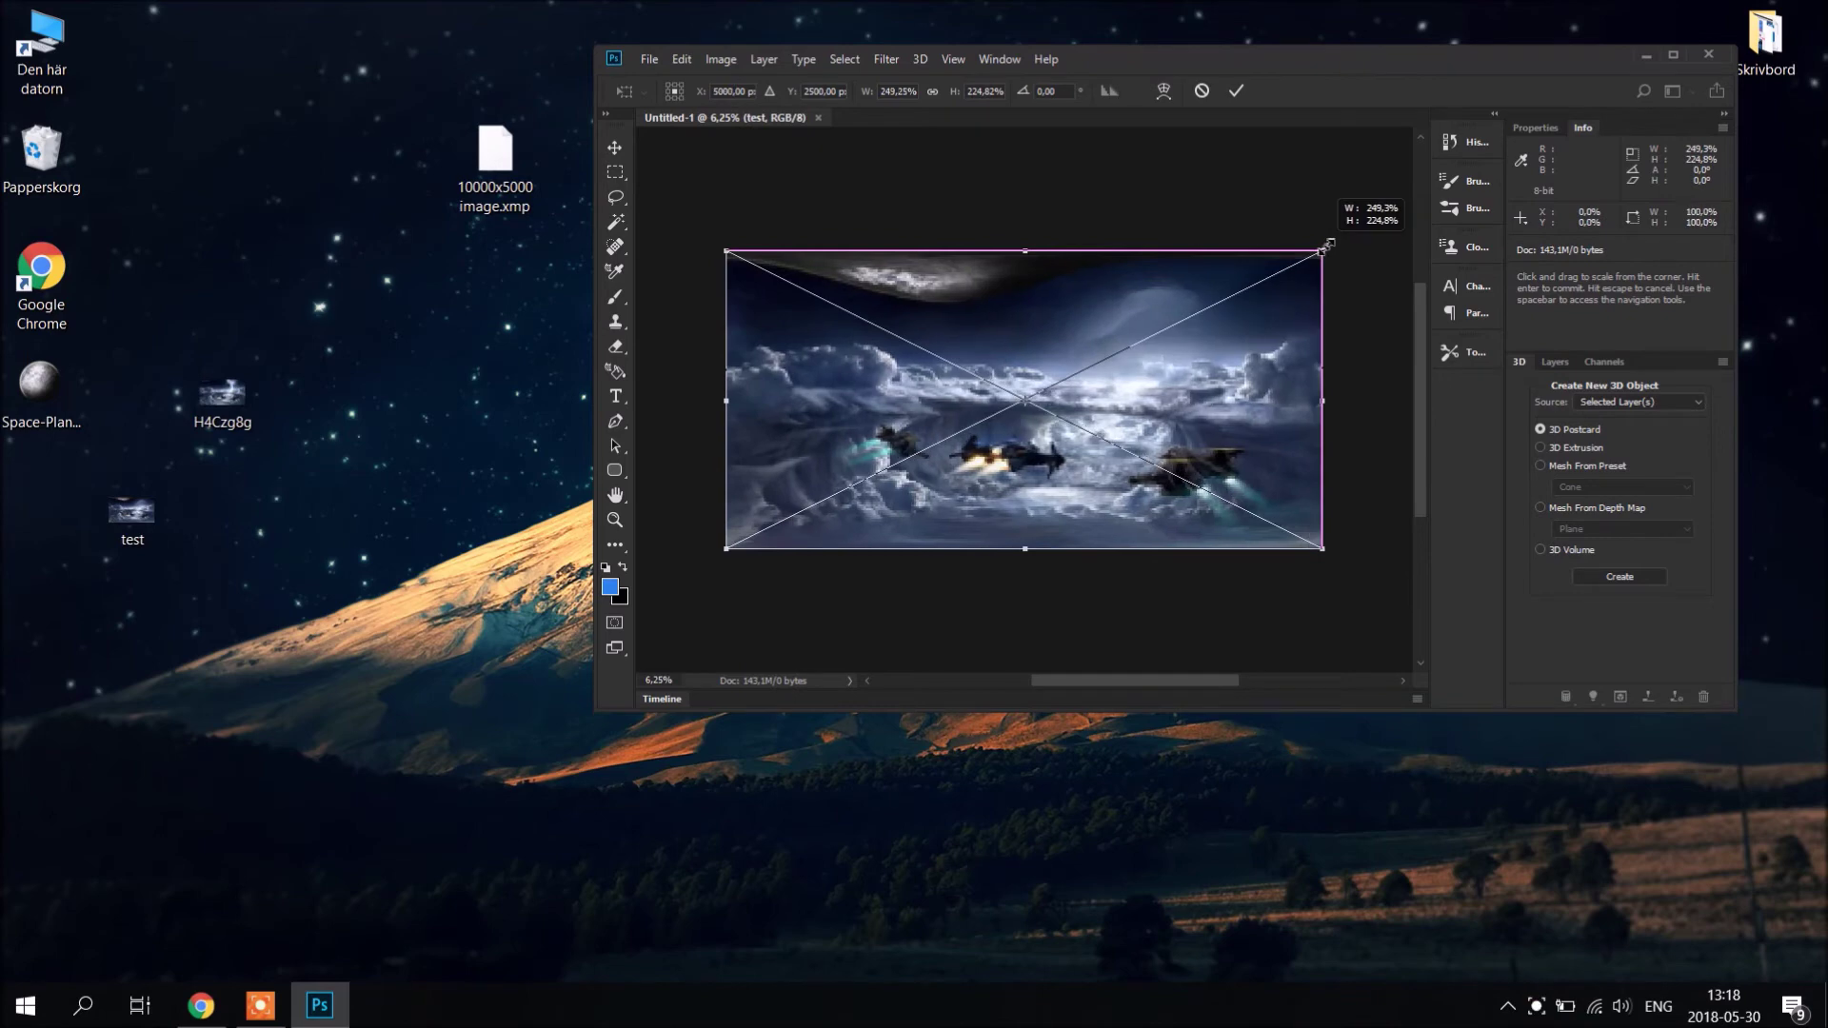
key(Return)
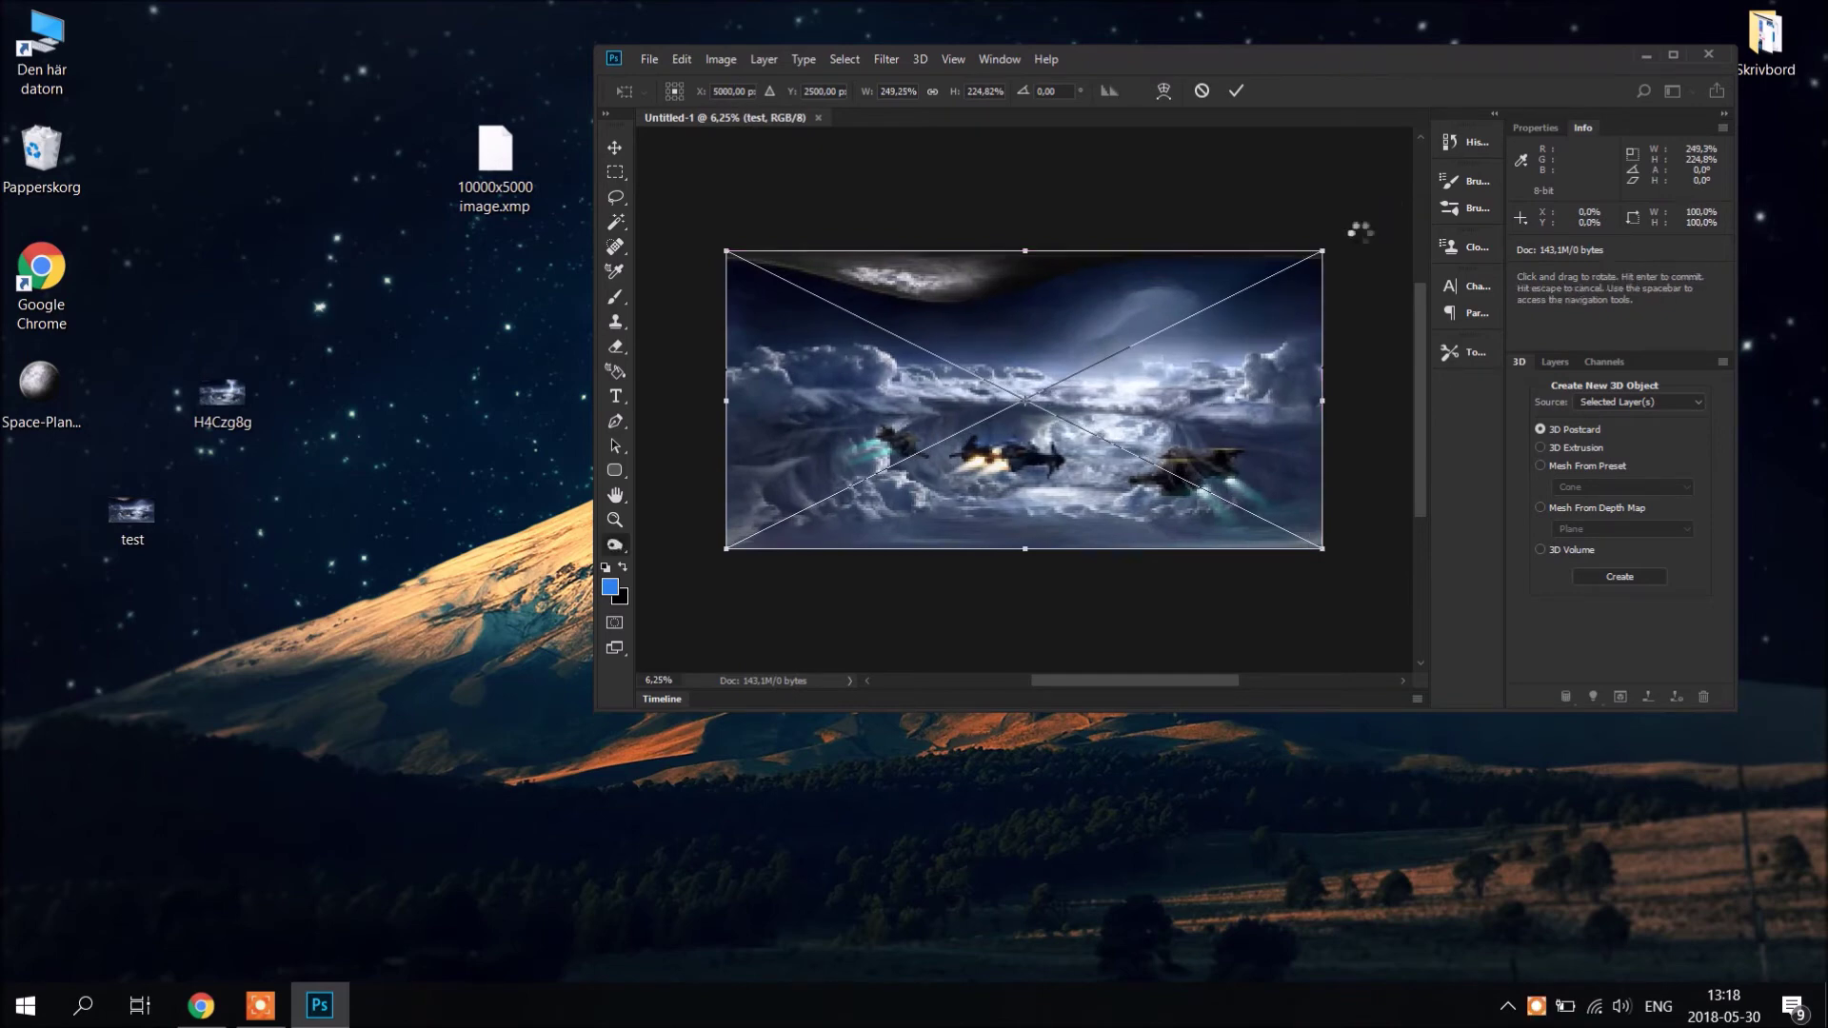
double_click(1344, 55)
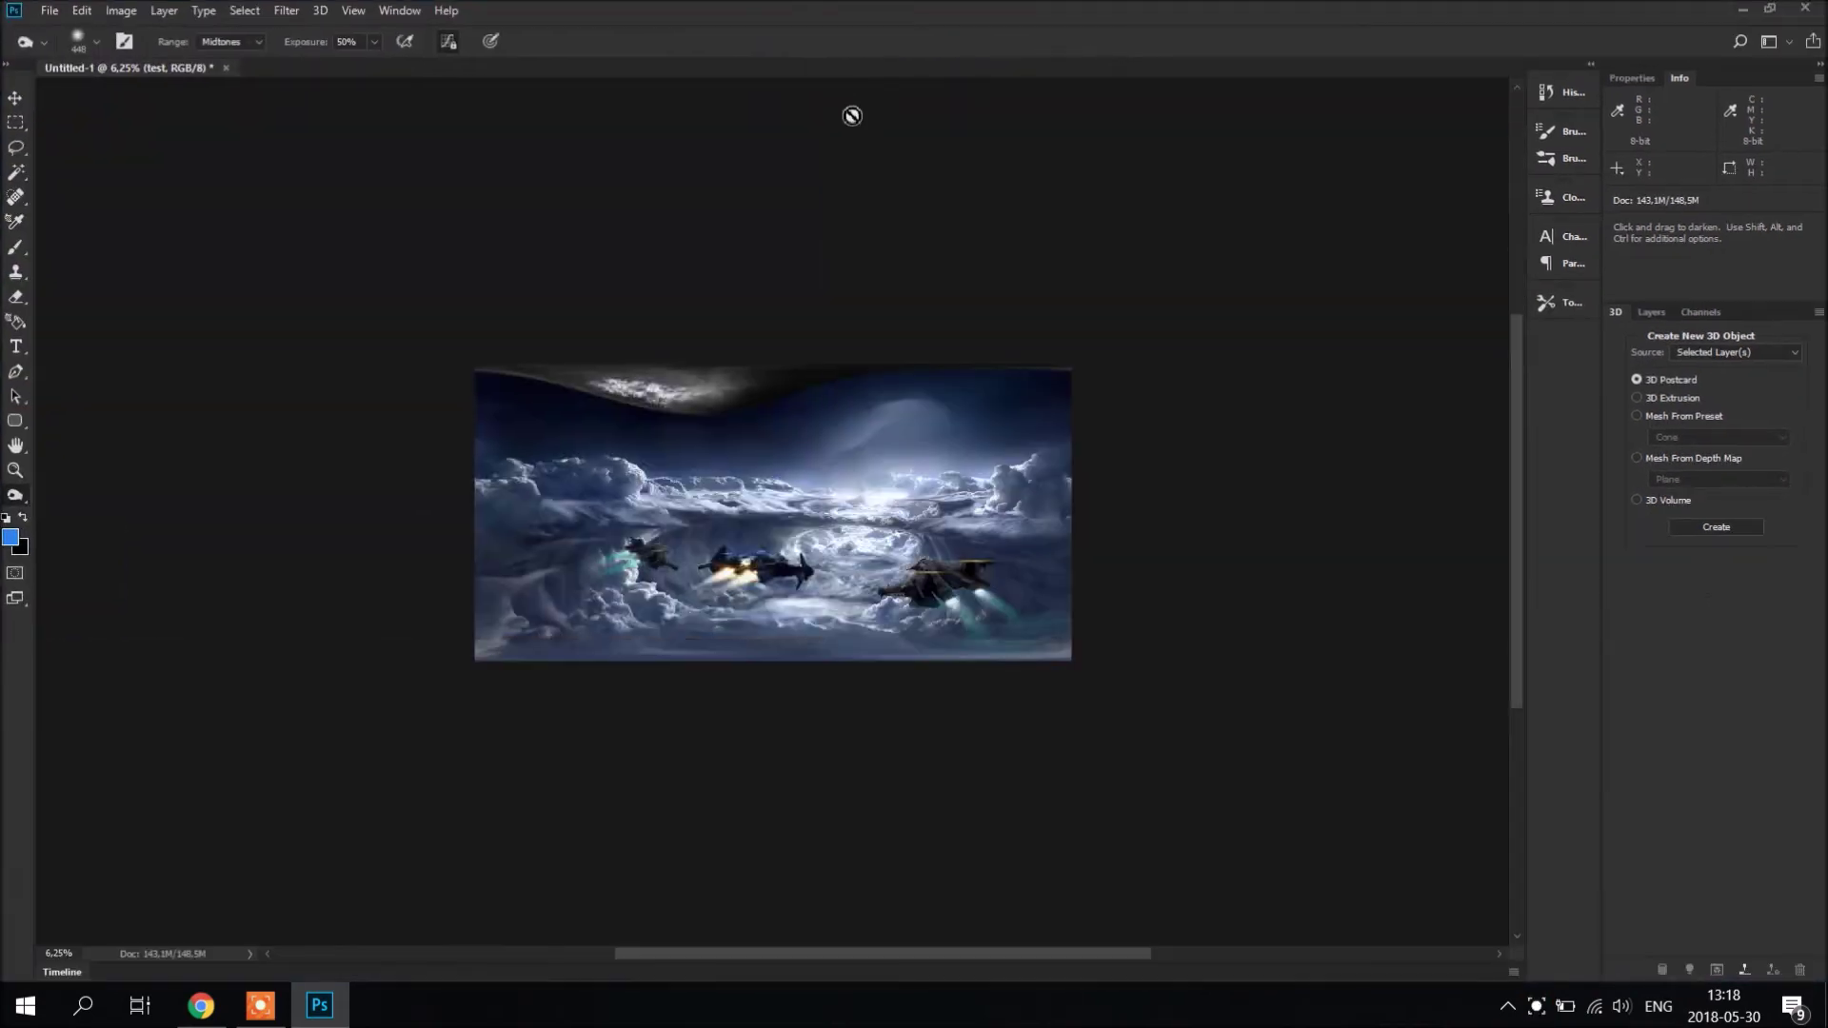
- Import the desktop template '10000x5000 image.xmp' into File Info and apply it
click(50, 11)
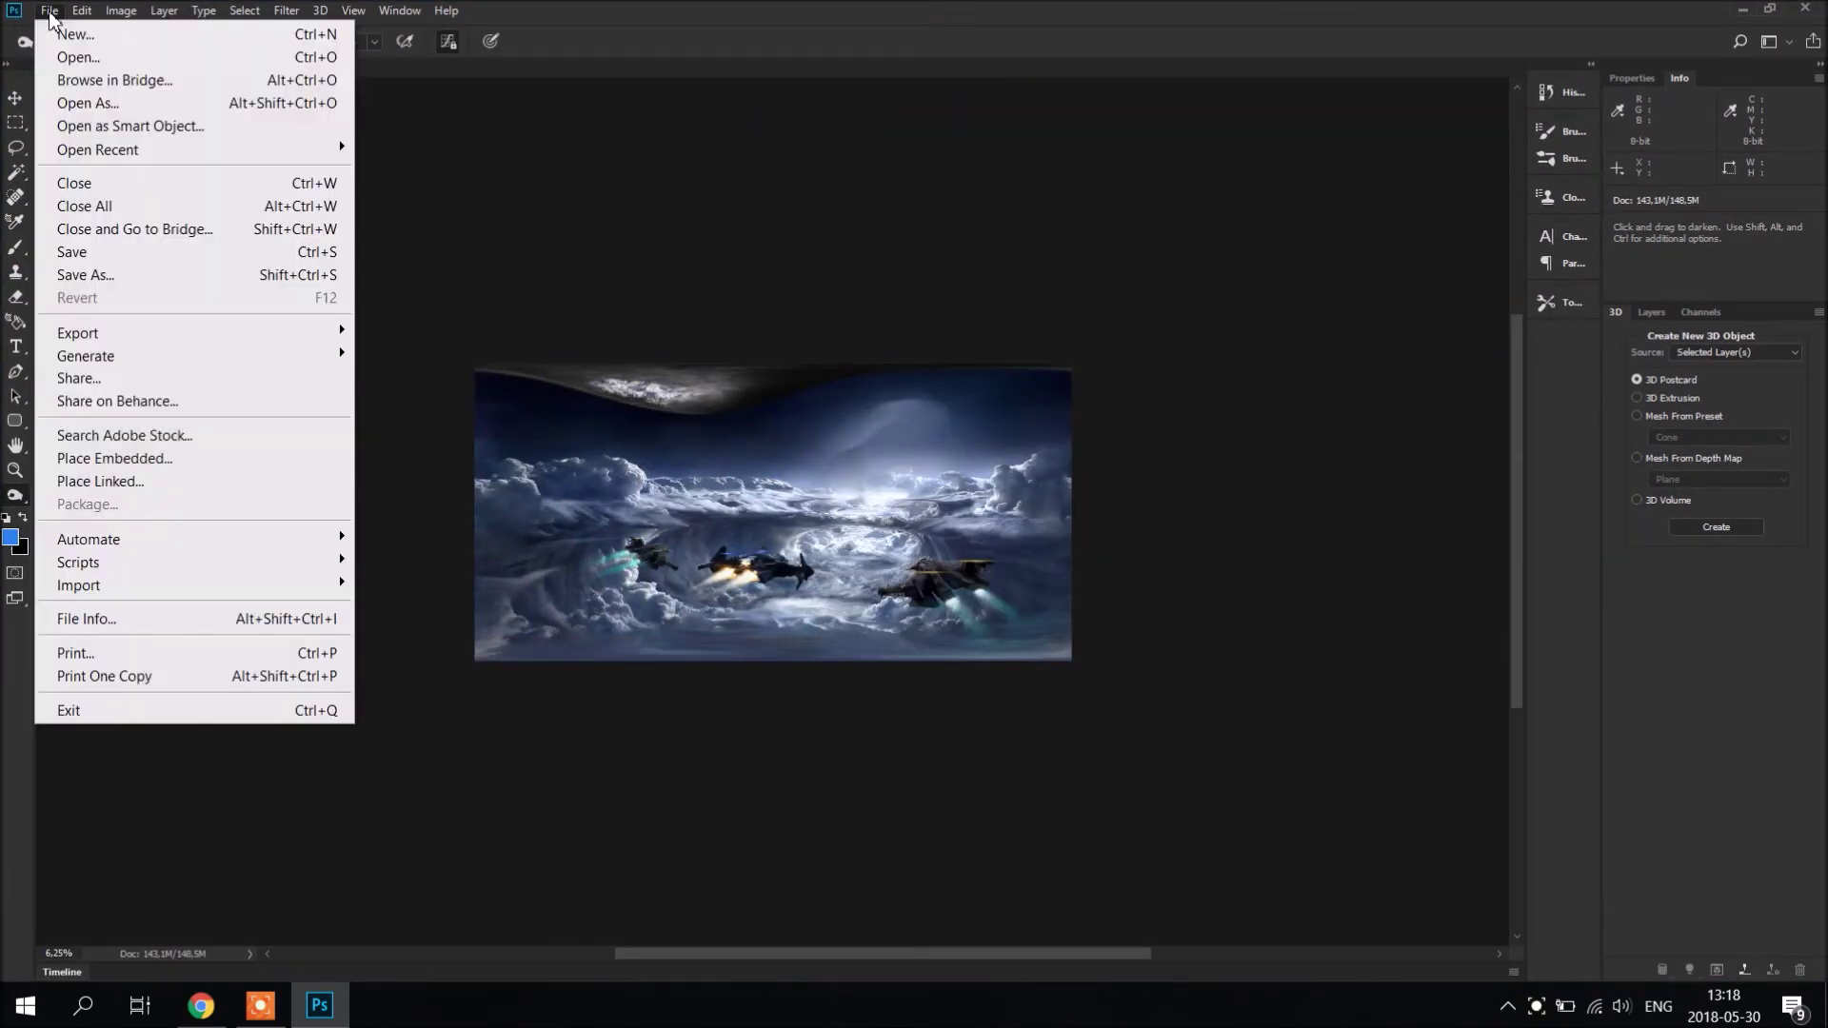
click(176, 620)
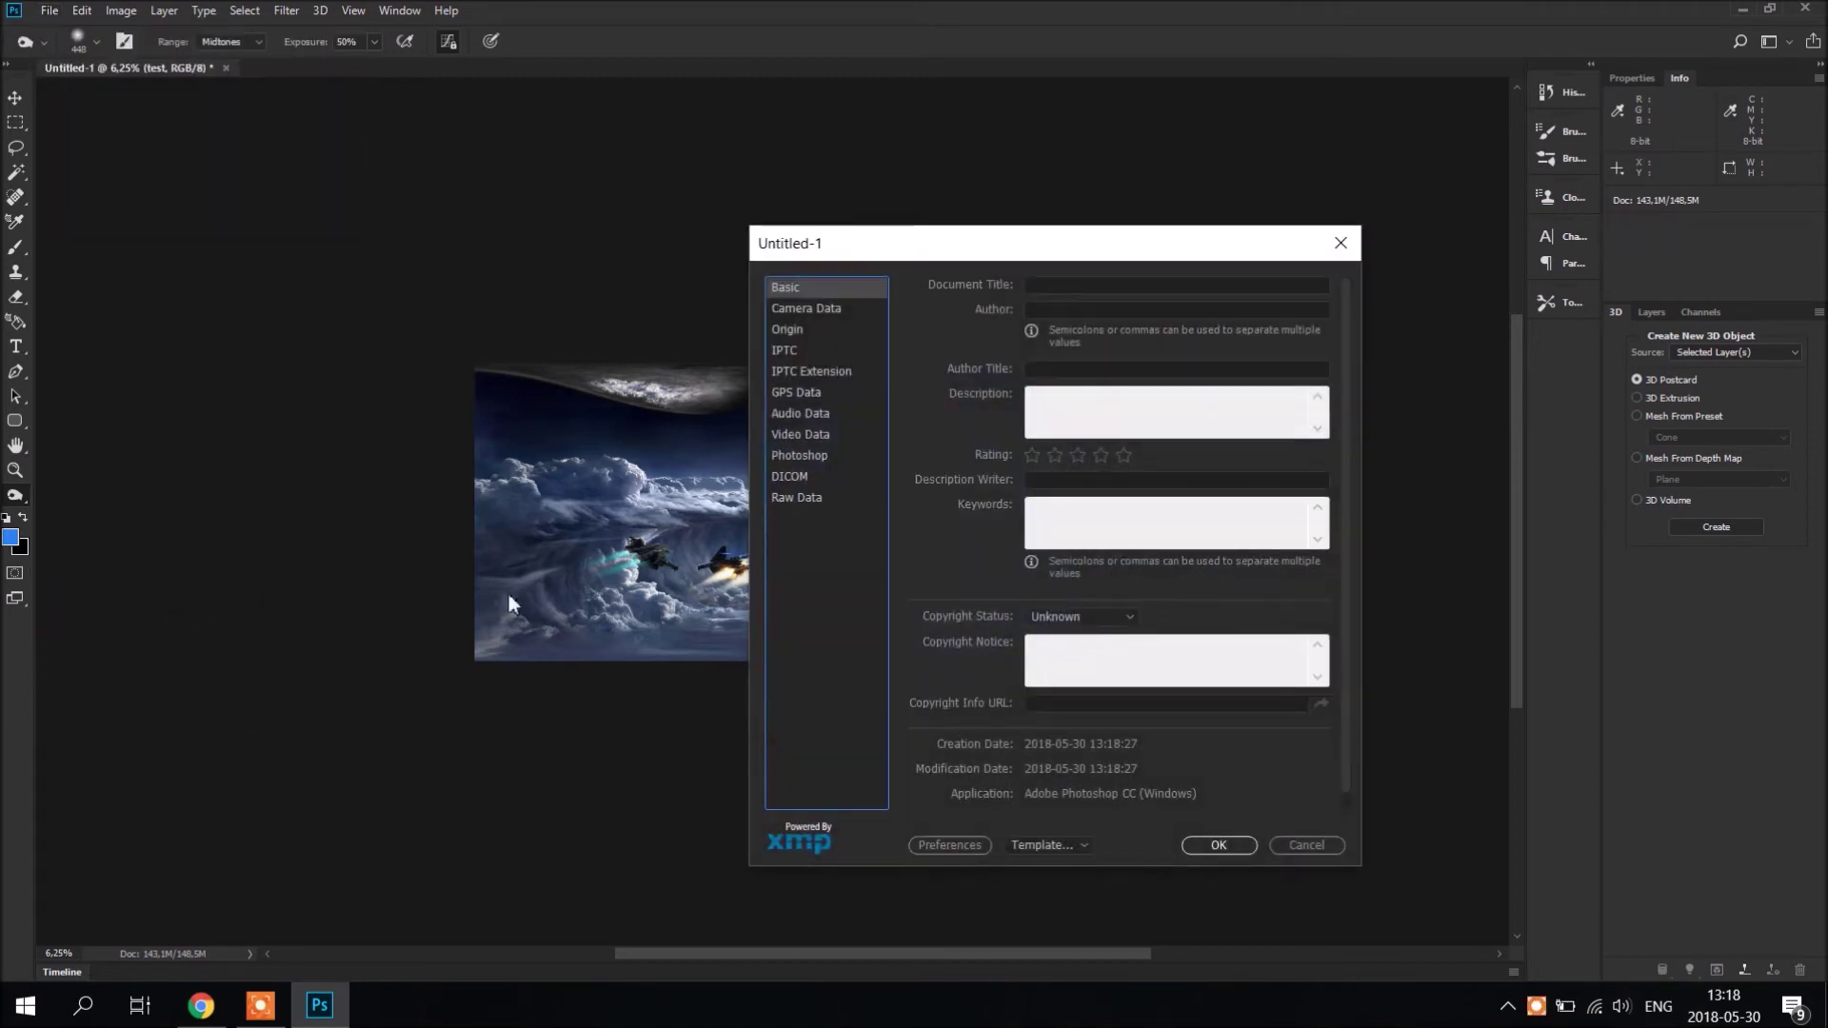
click(1056, 843)
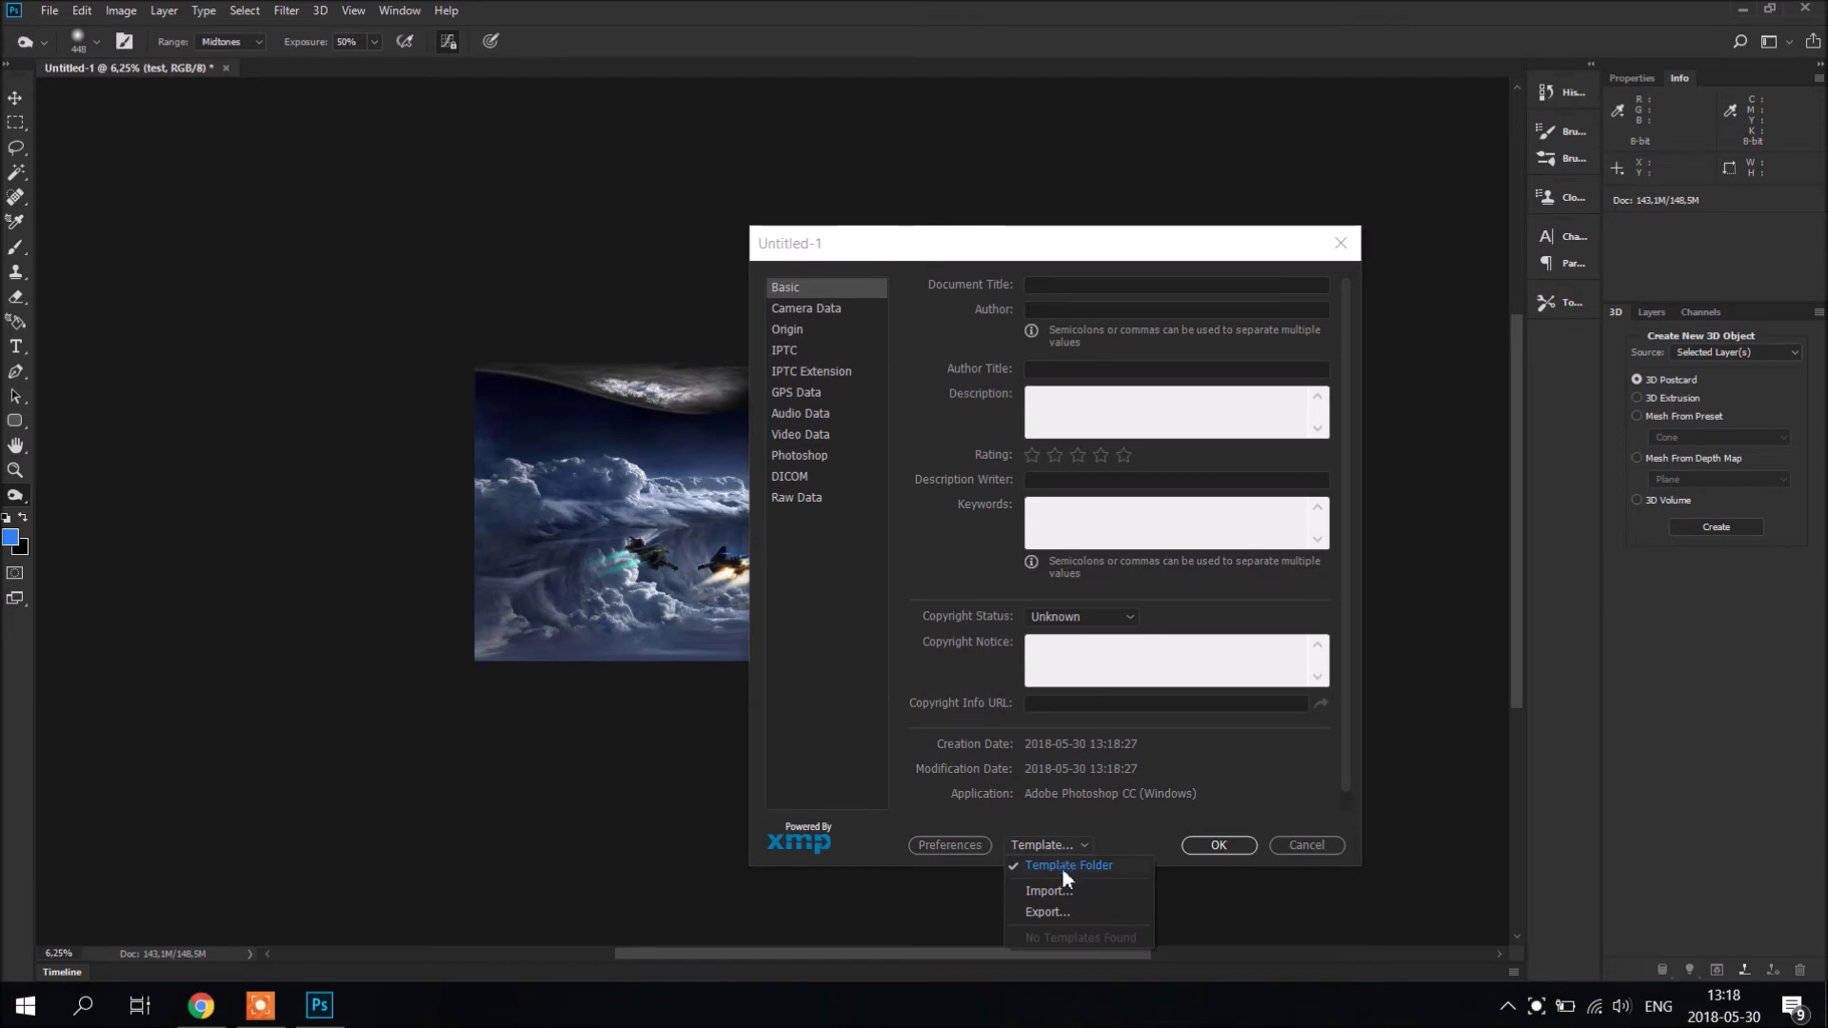
click(1065, 885)
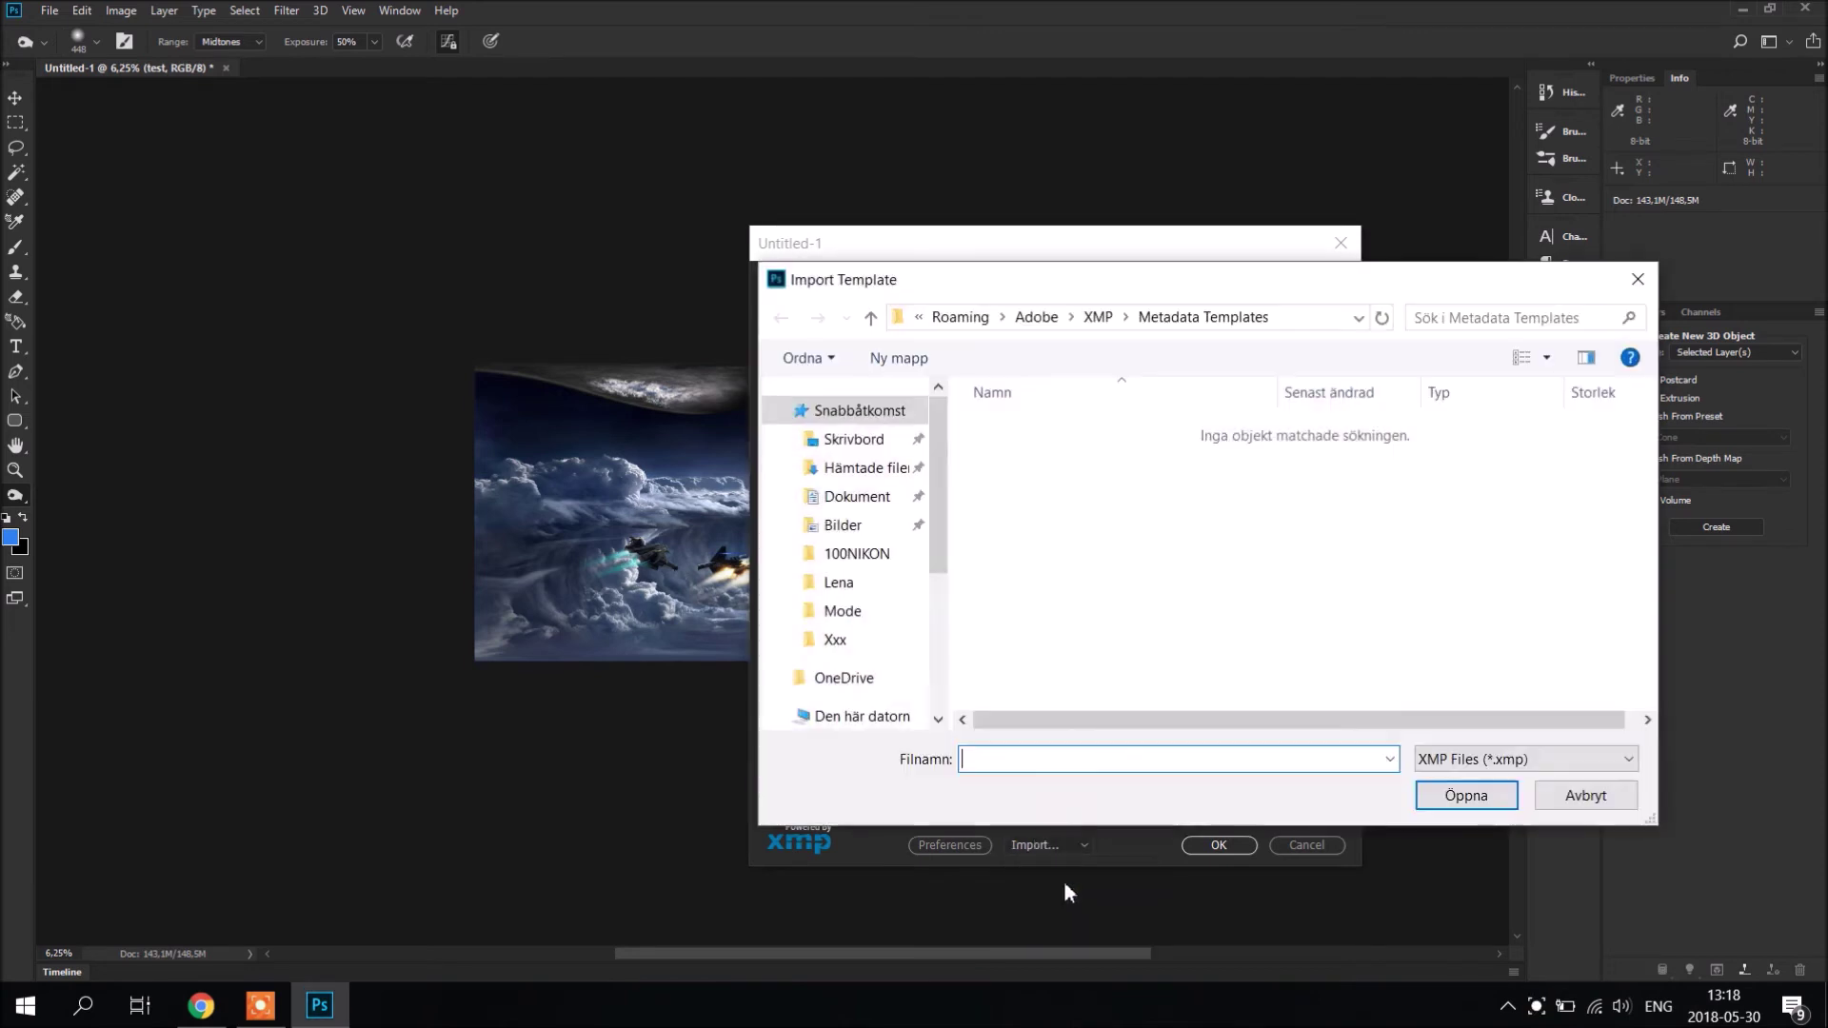
click(884, 441)
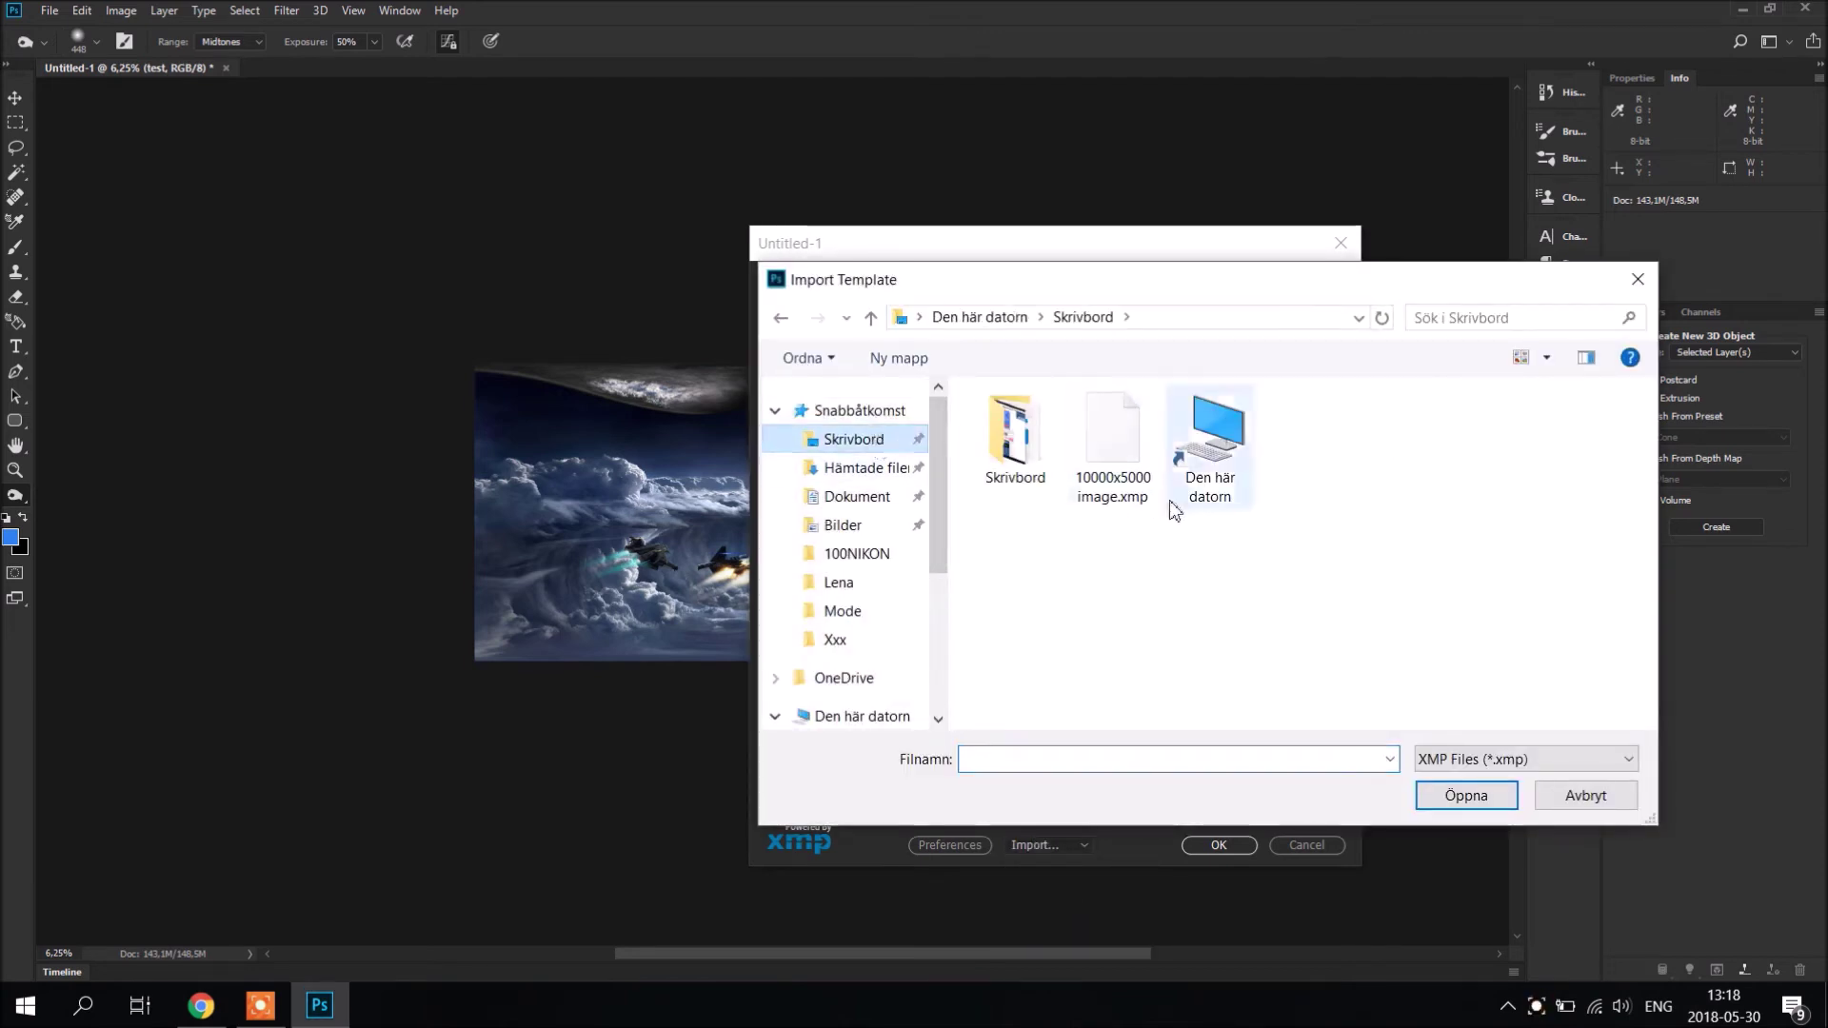
click(1126, 448)
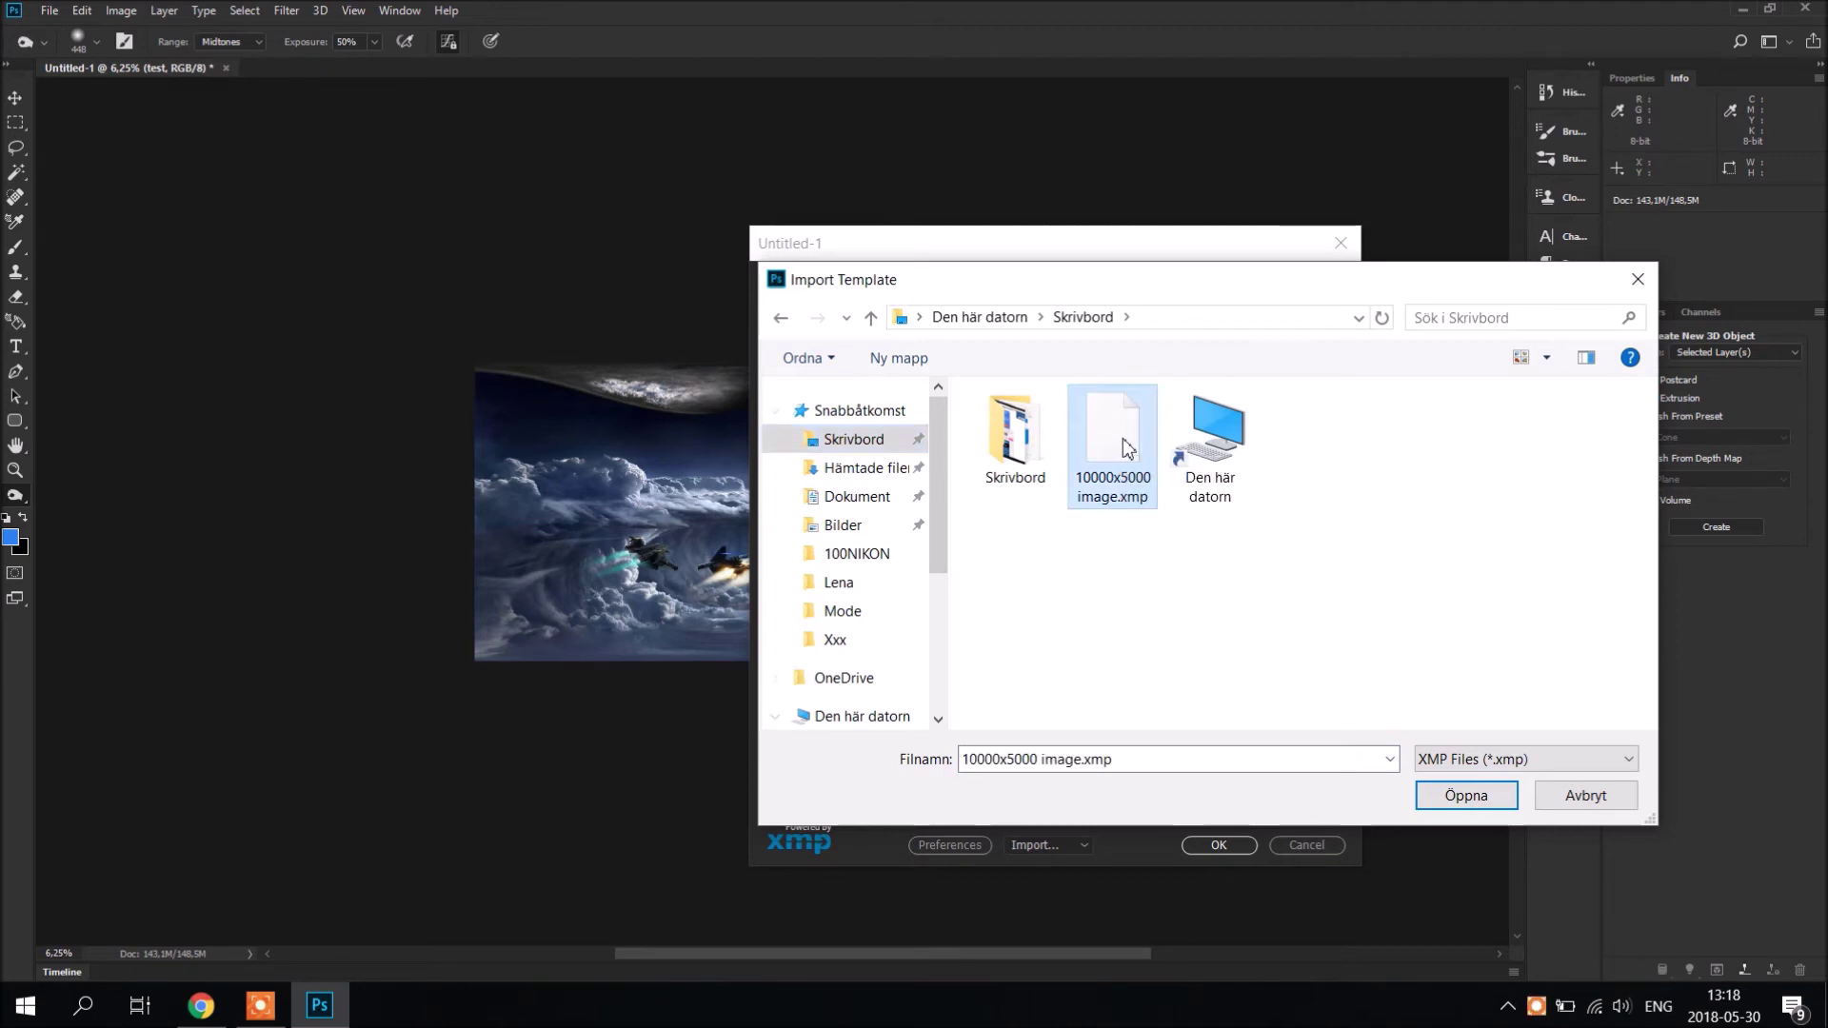
double_click(1126, 448)
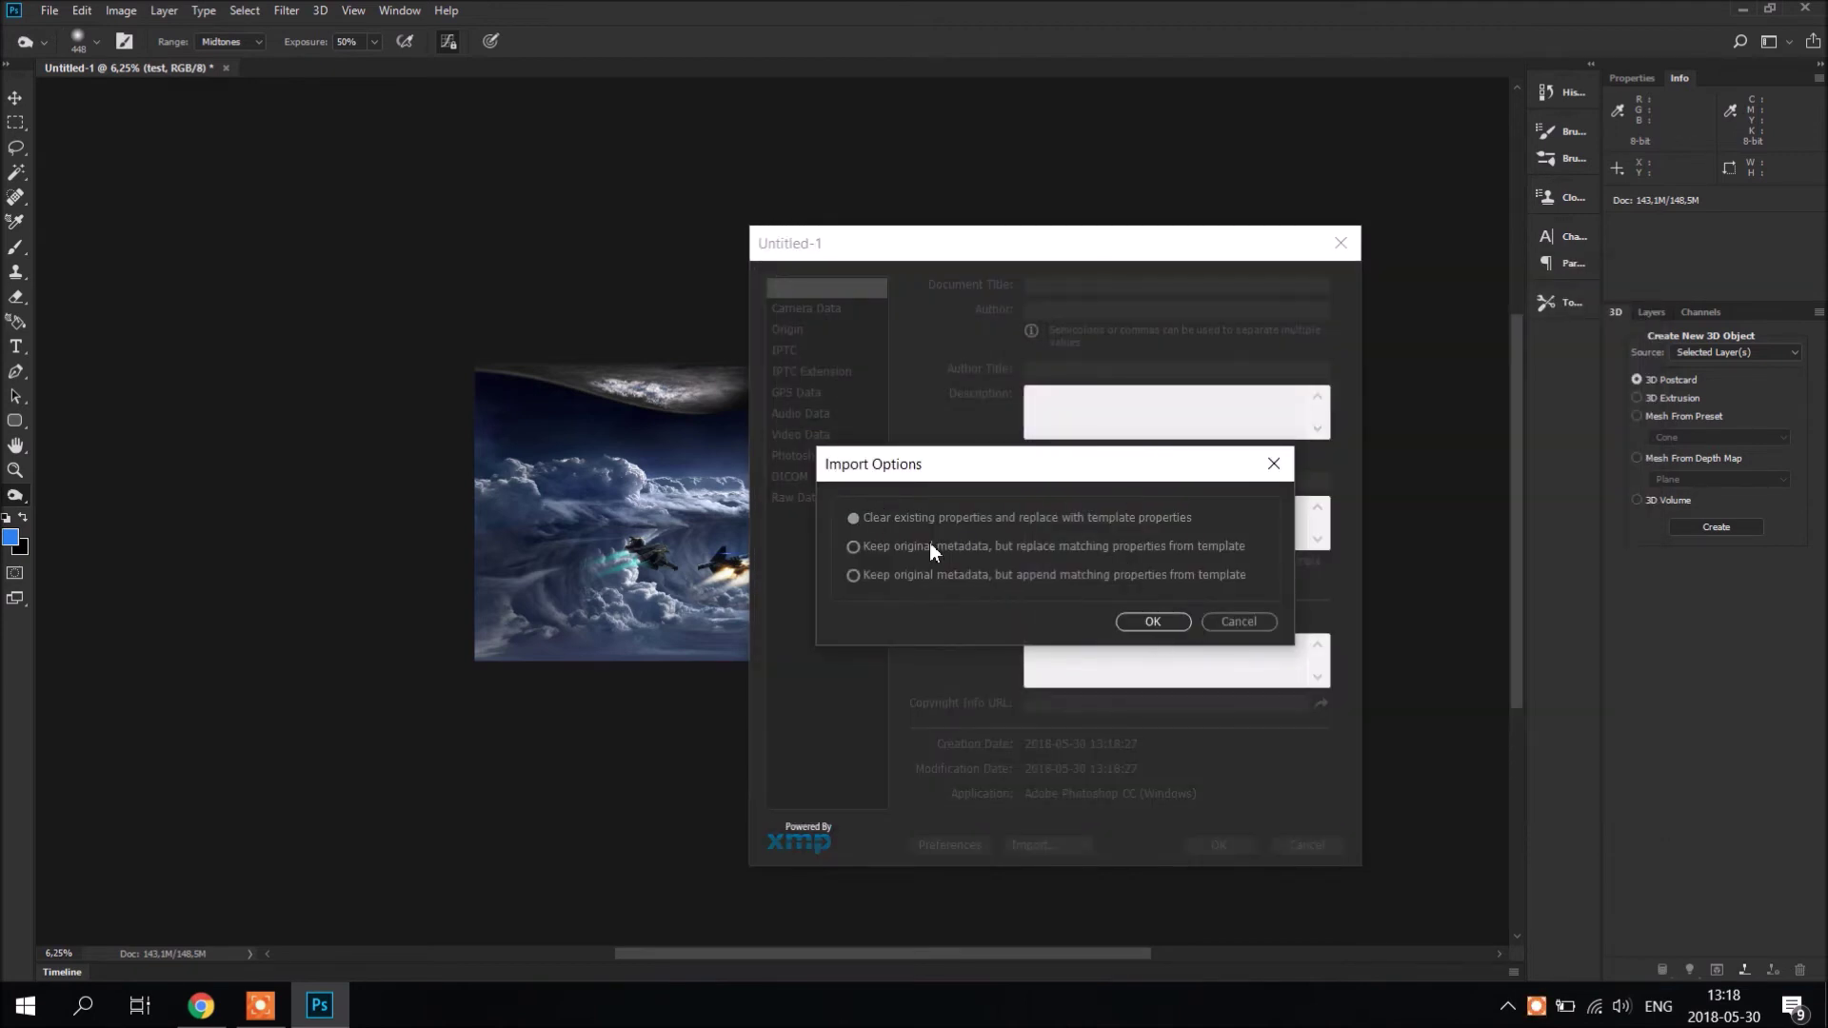
click(1146, 620)
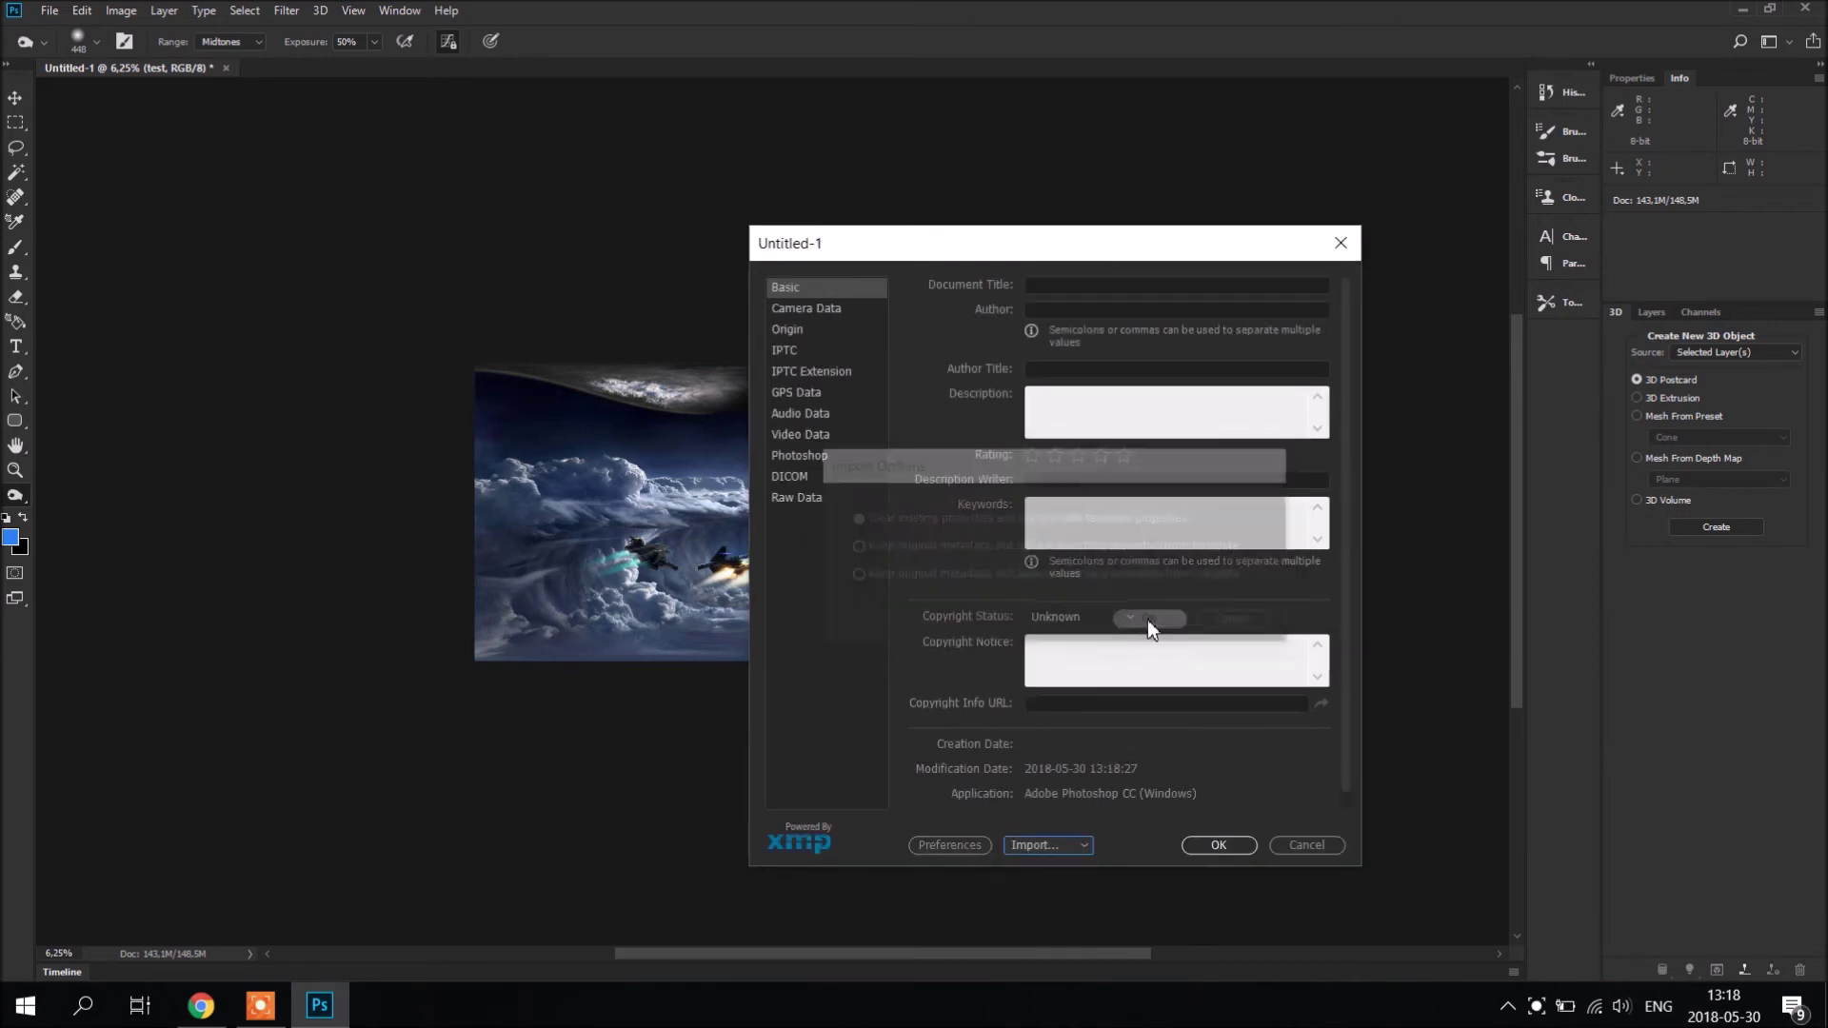
click(1219, 845)
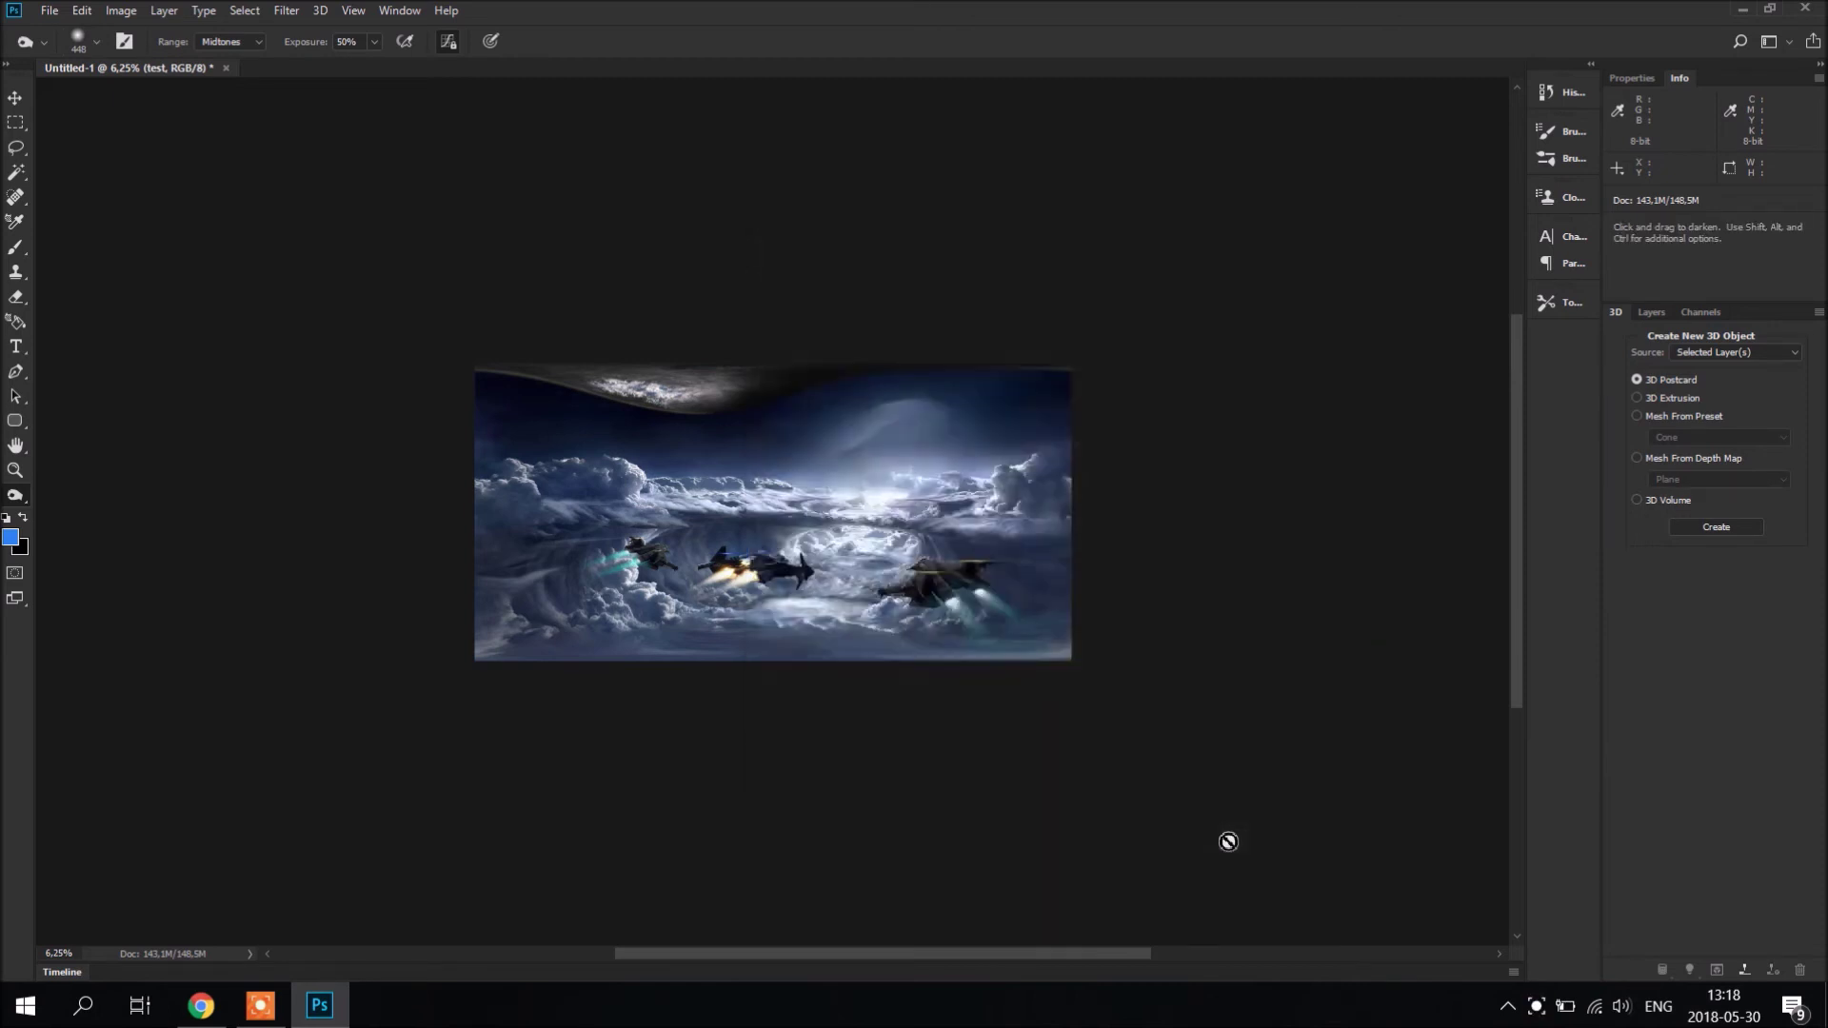
- Save the document to the desktop as JPEG 'ready360' at quality 12, then close it
click(50, 11)
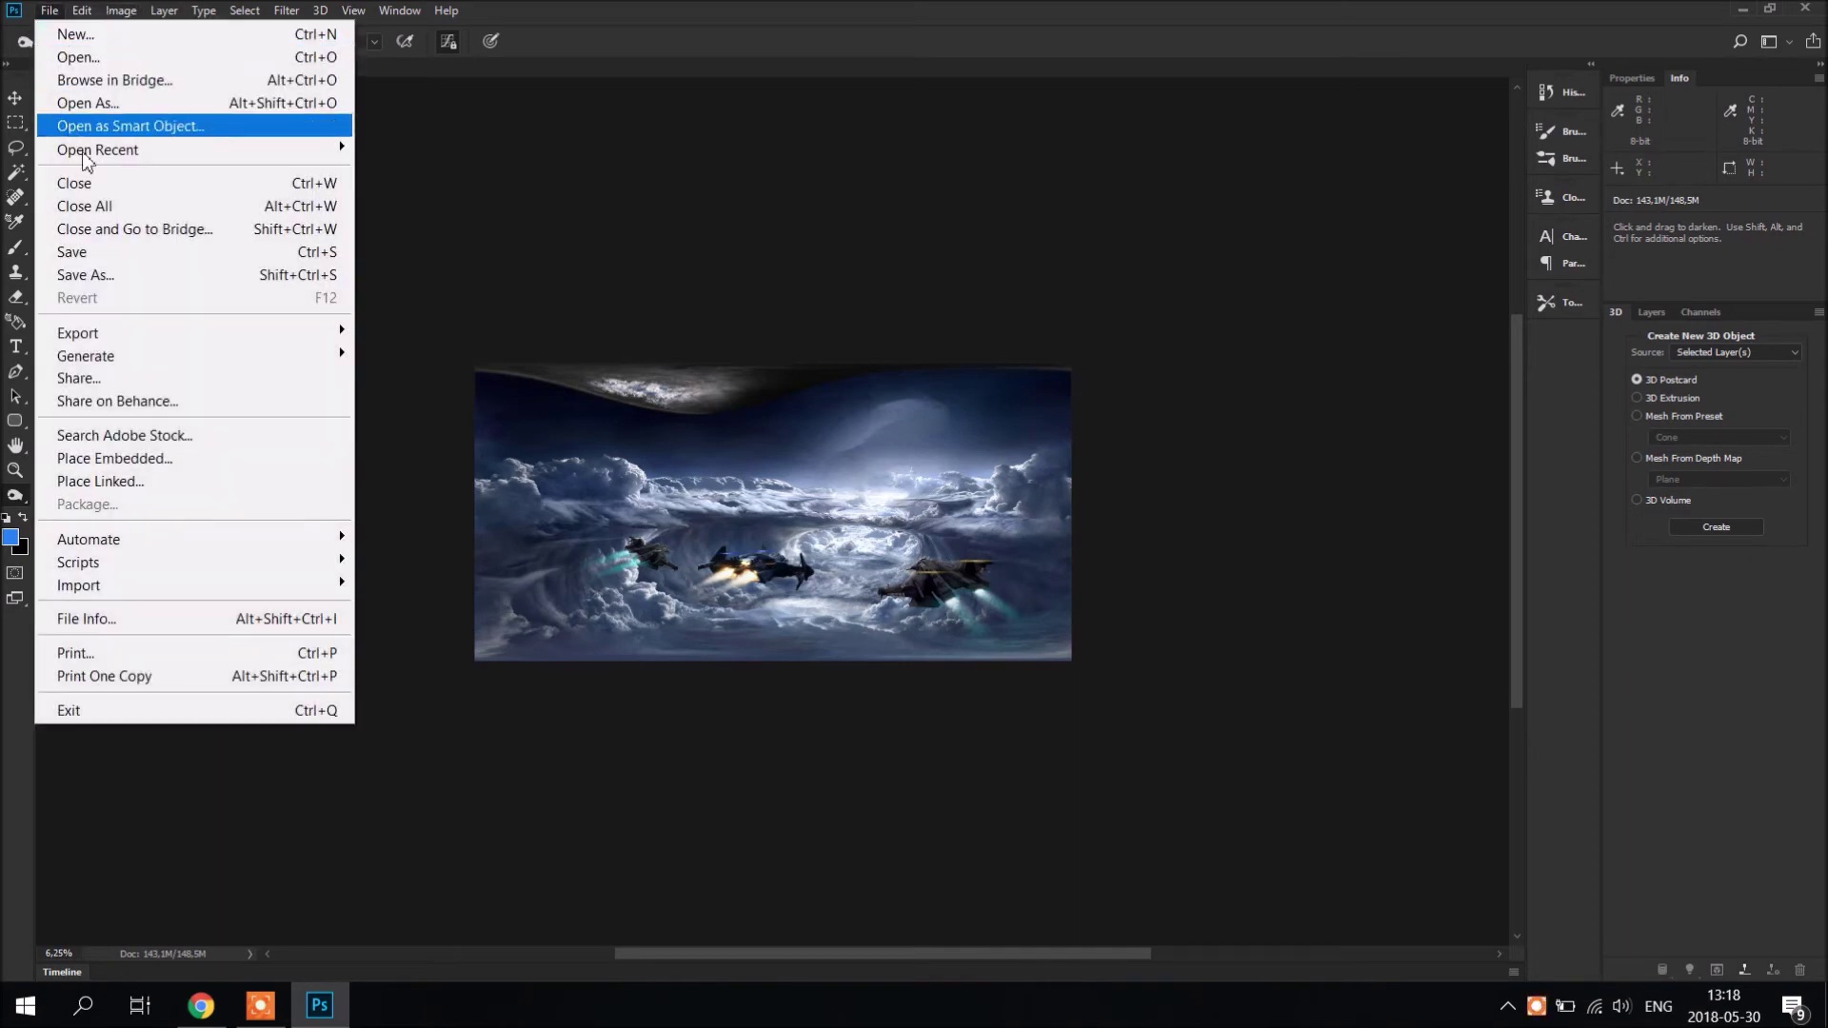
click(100, 255)
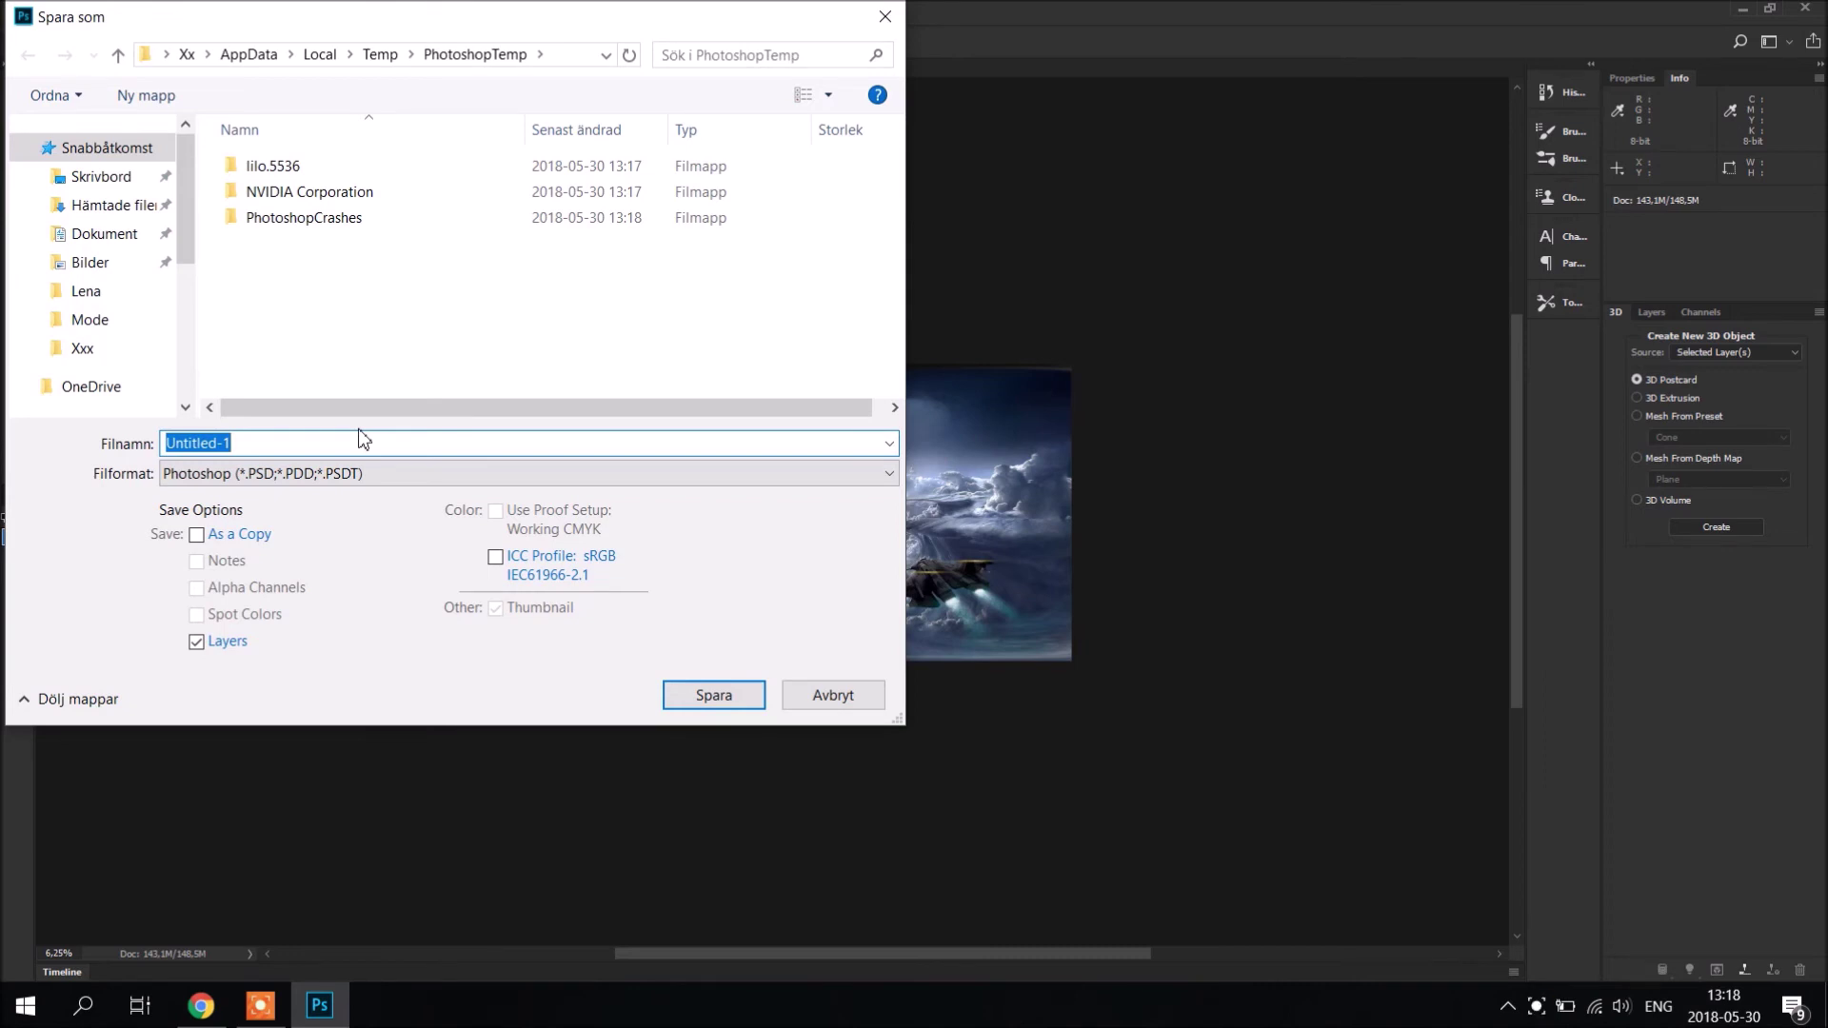
text(ready360)
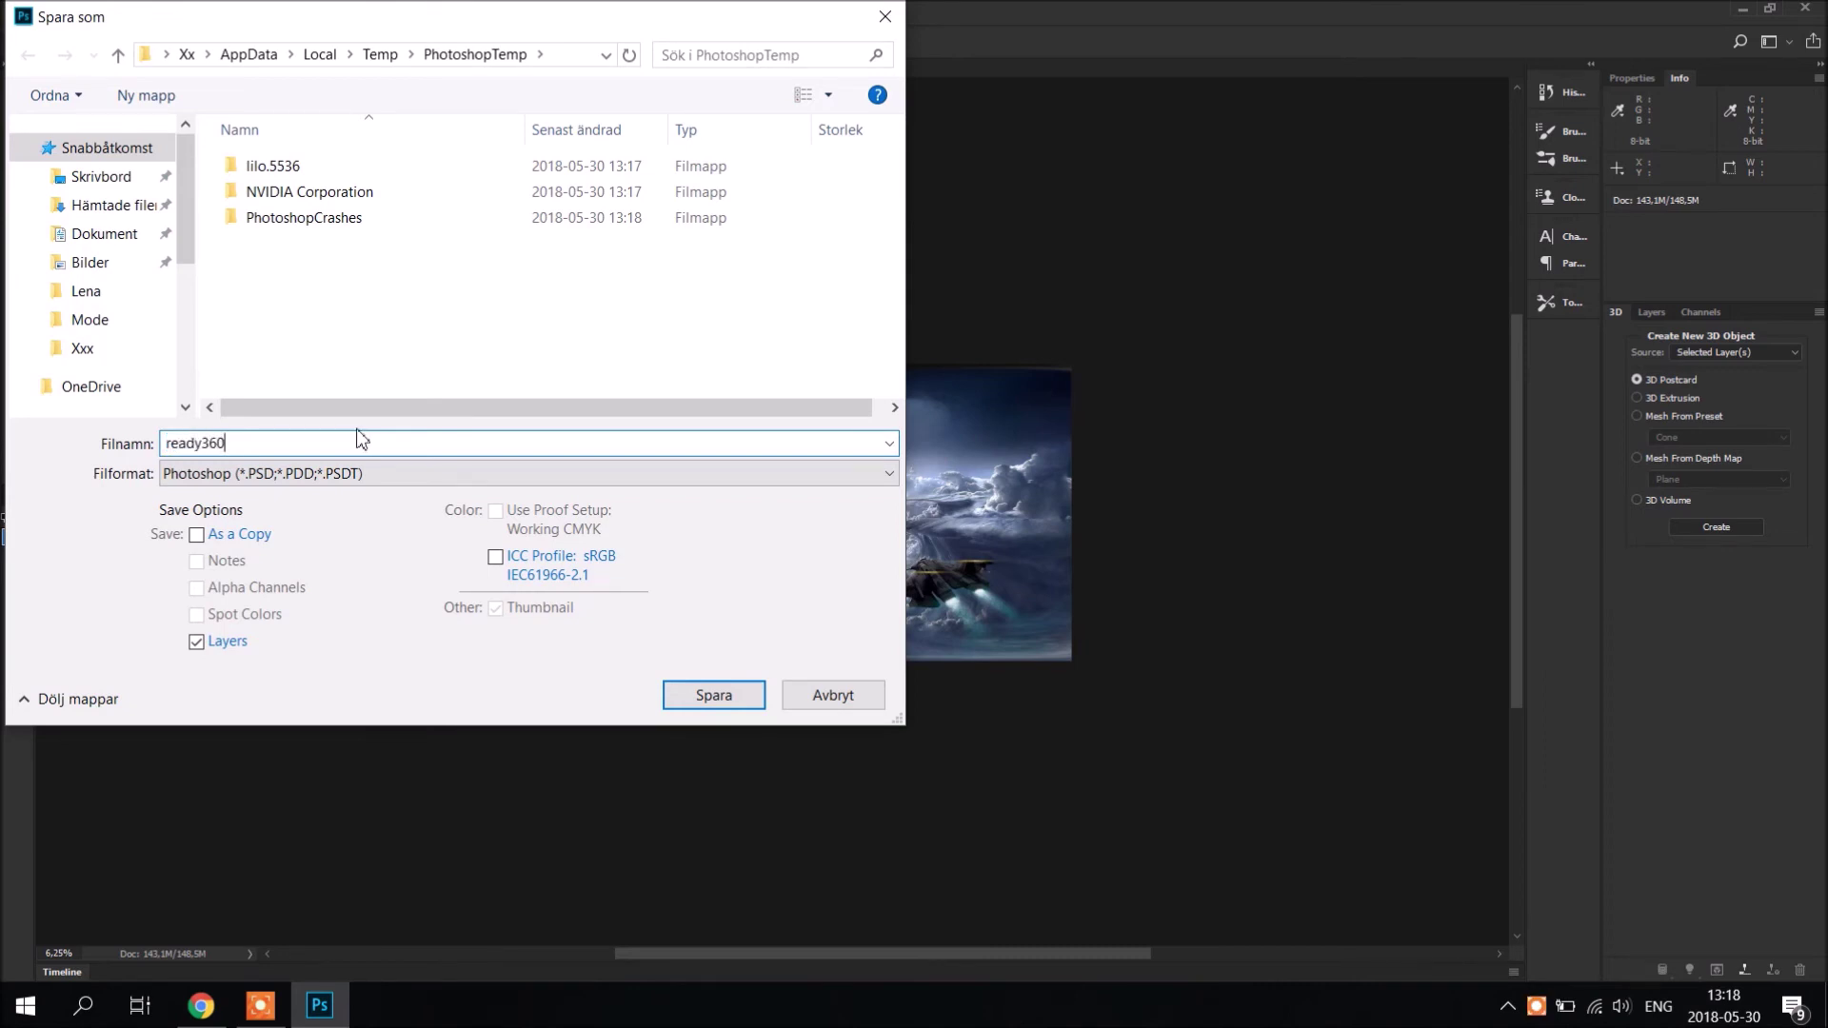
click(663, 479)
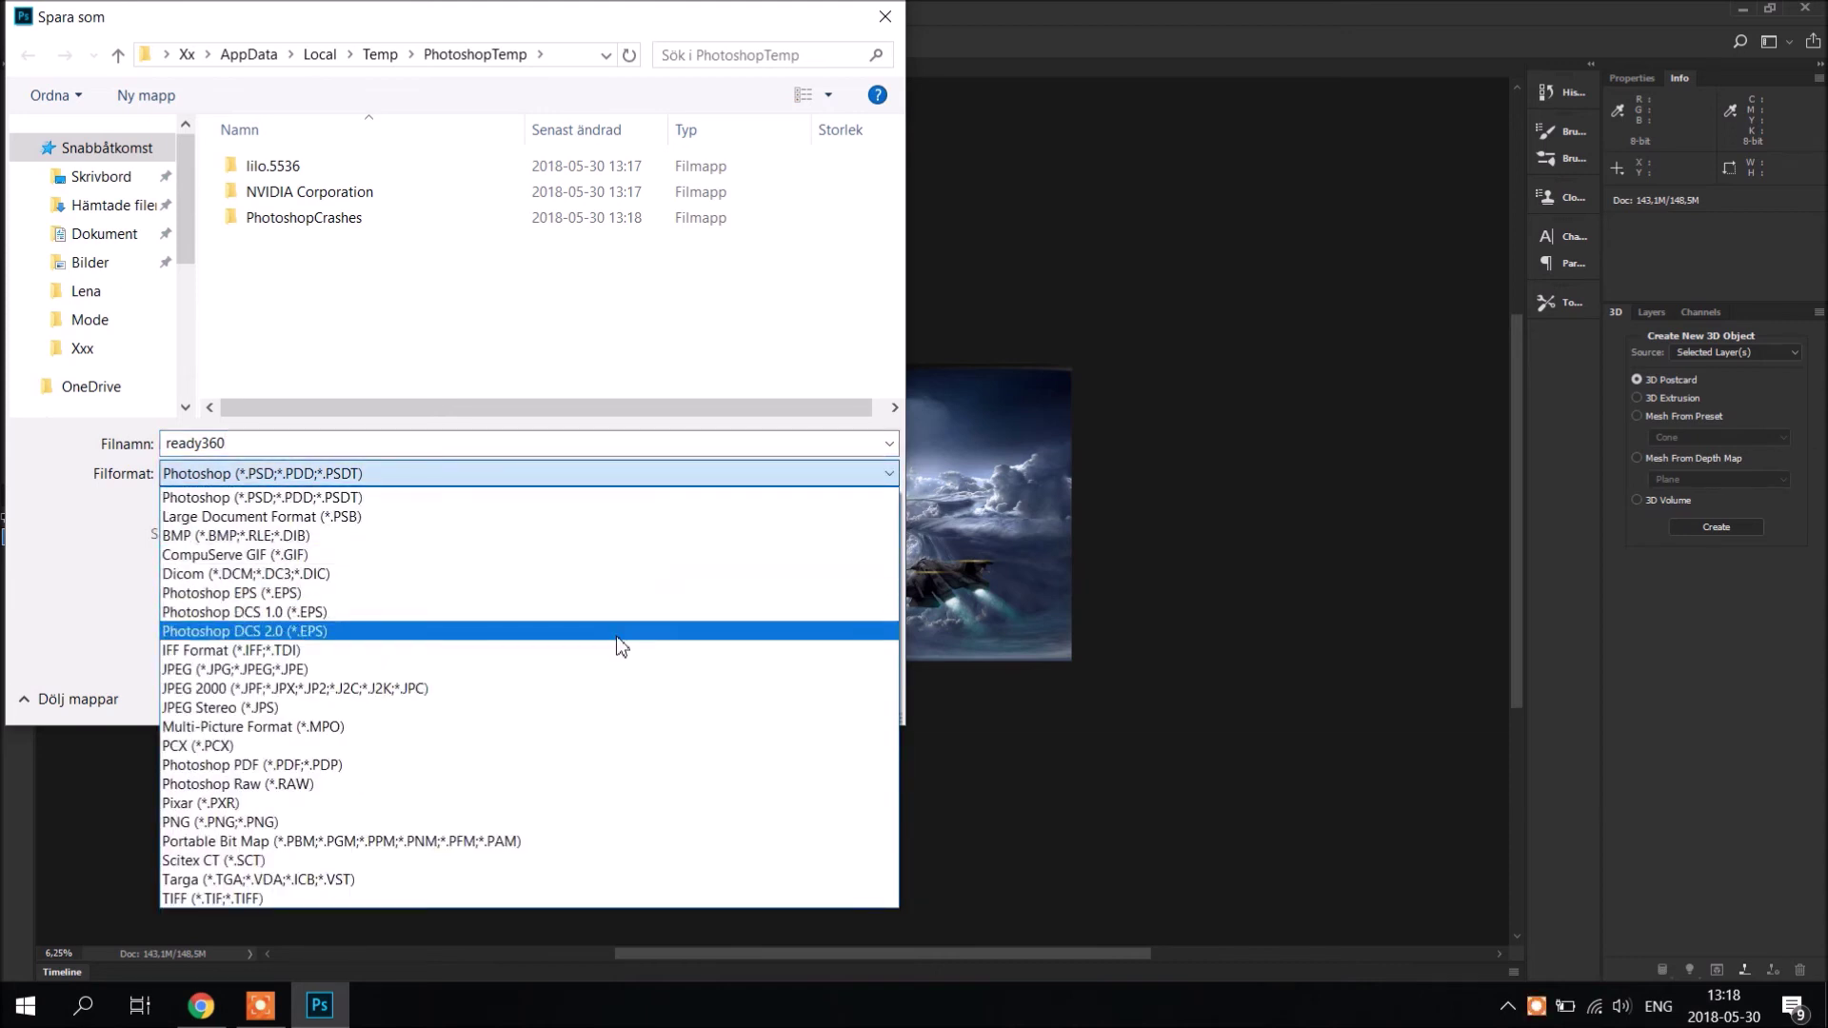
click(624, 671)
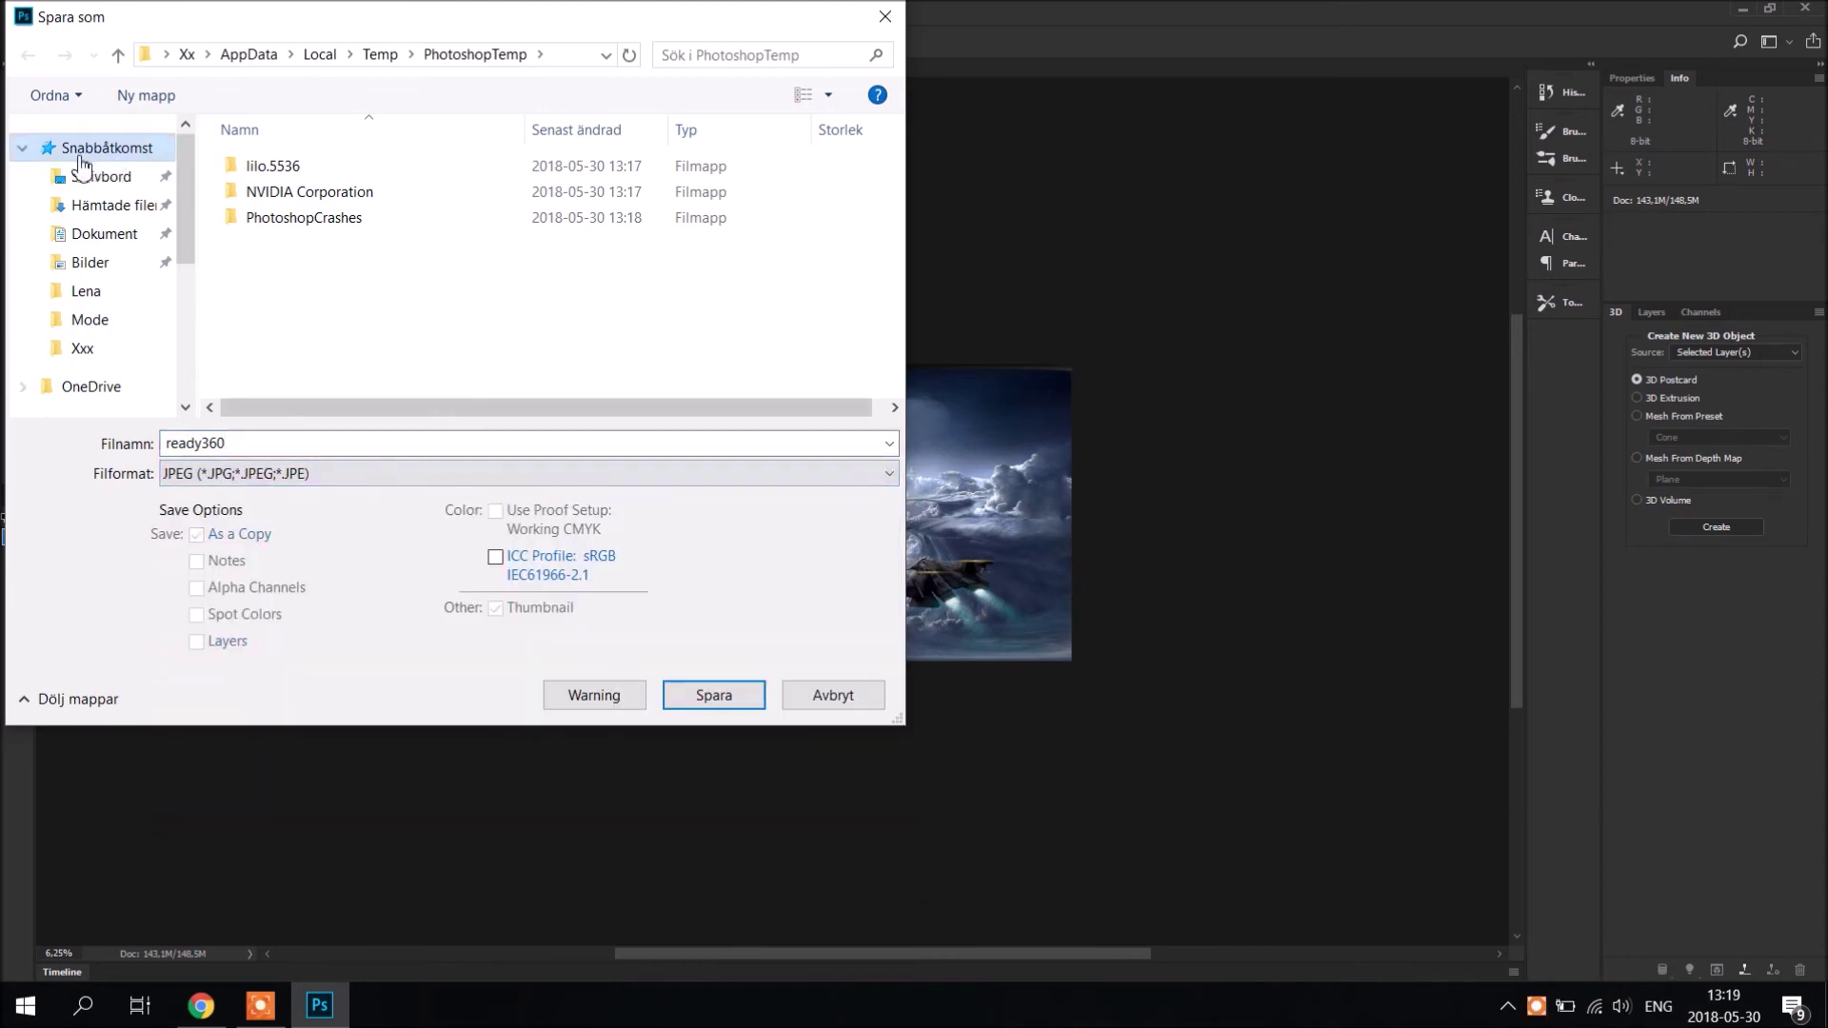
click(95, 176)
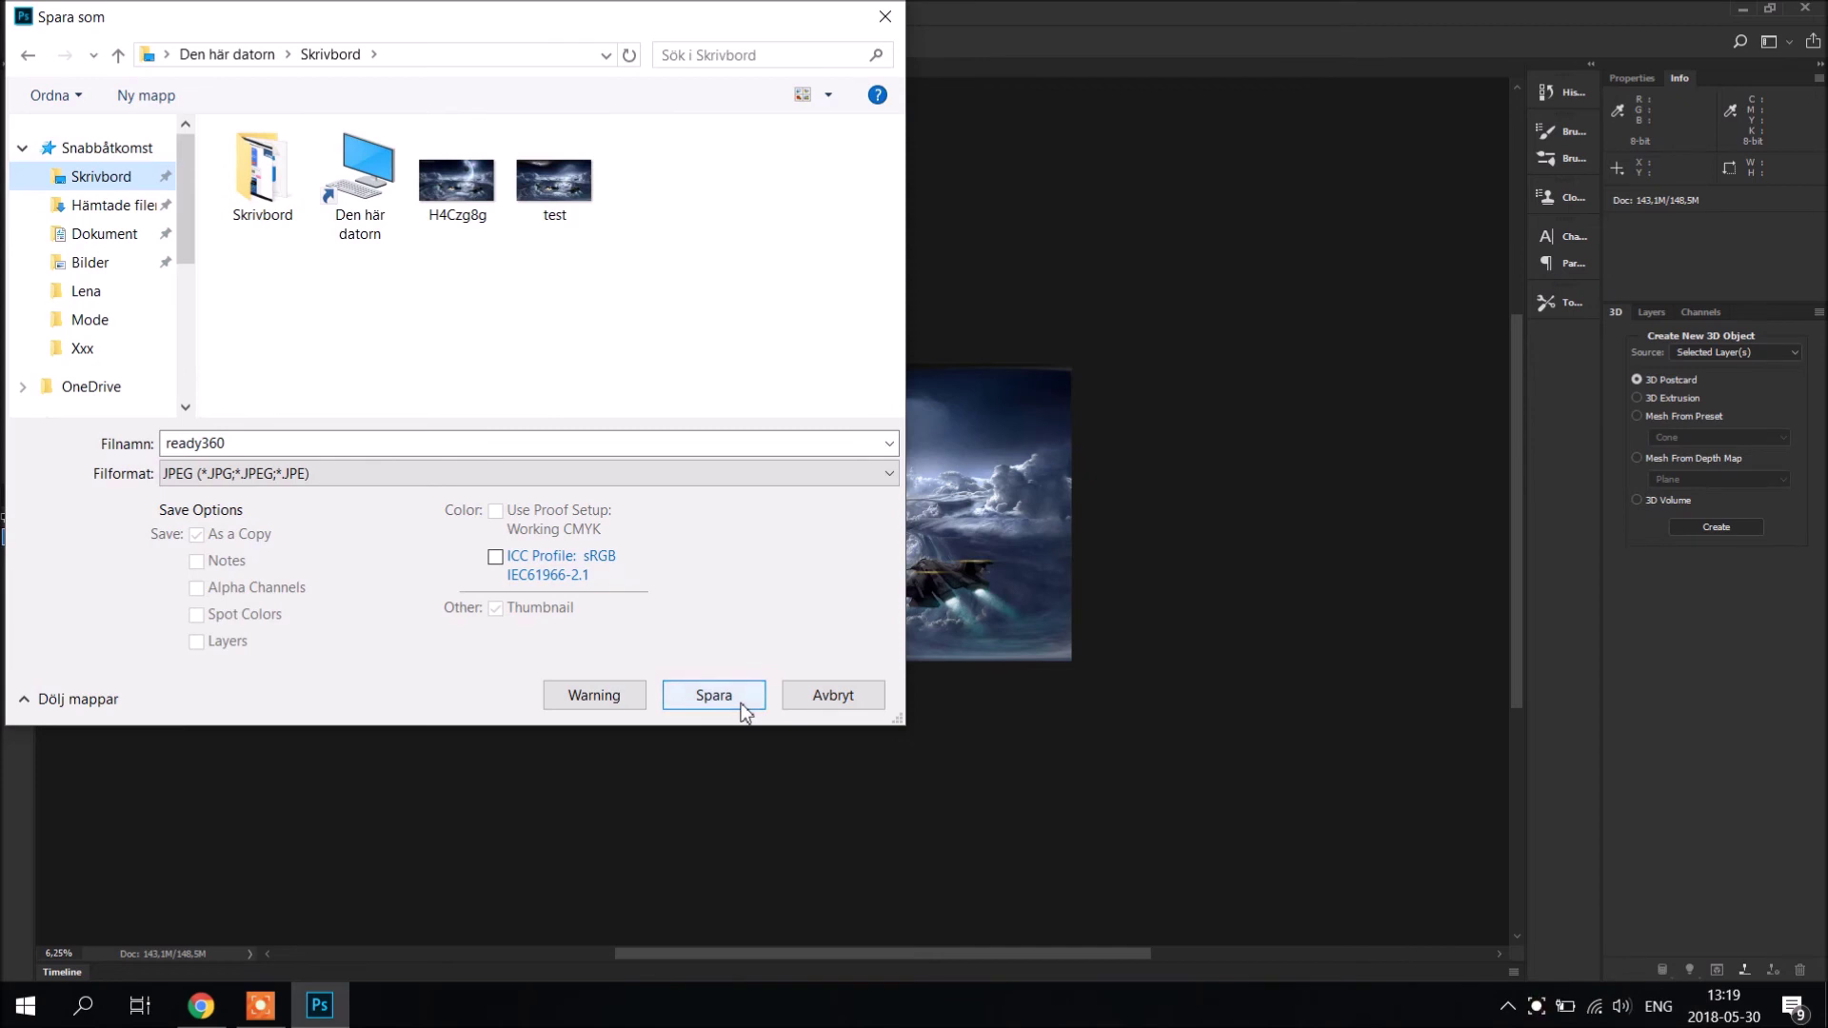
click(714, 695)
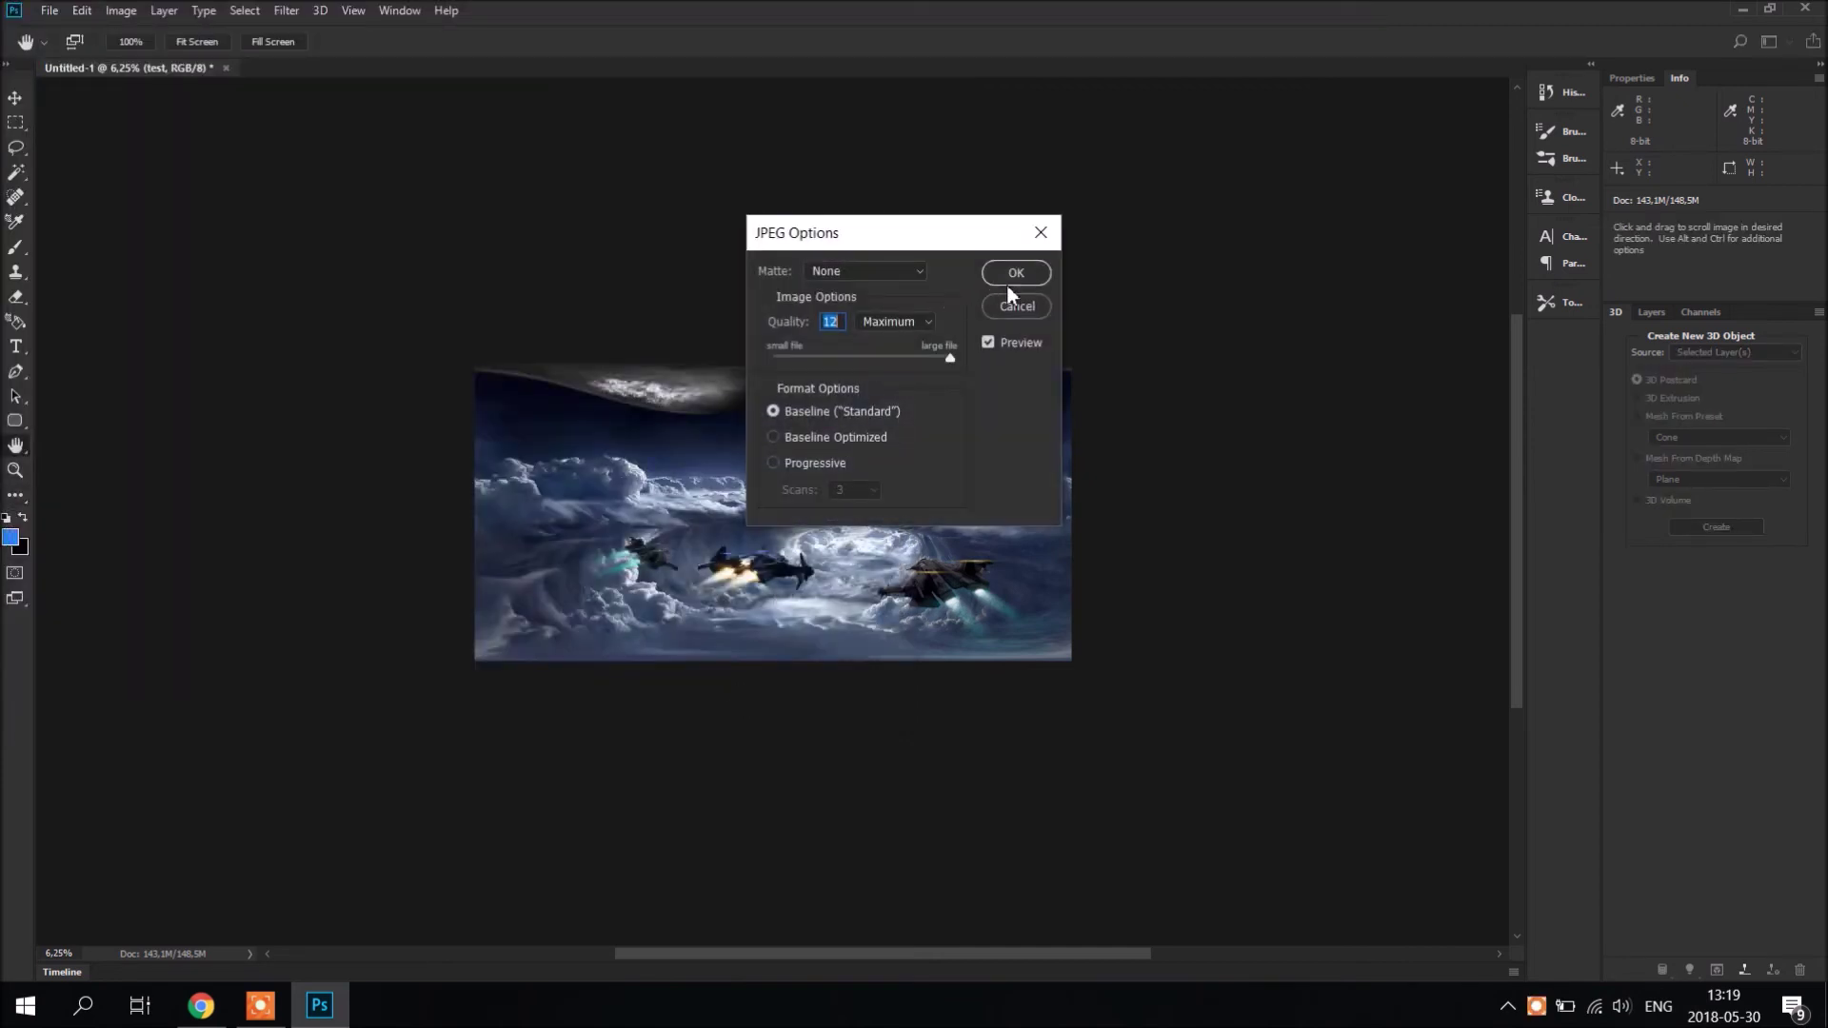
click(1009, 276)
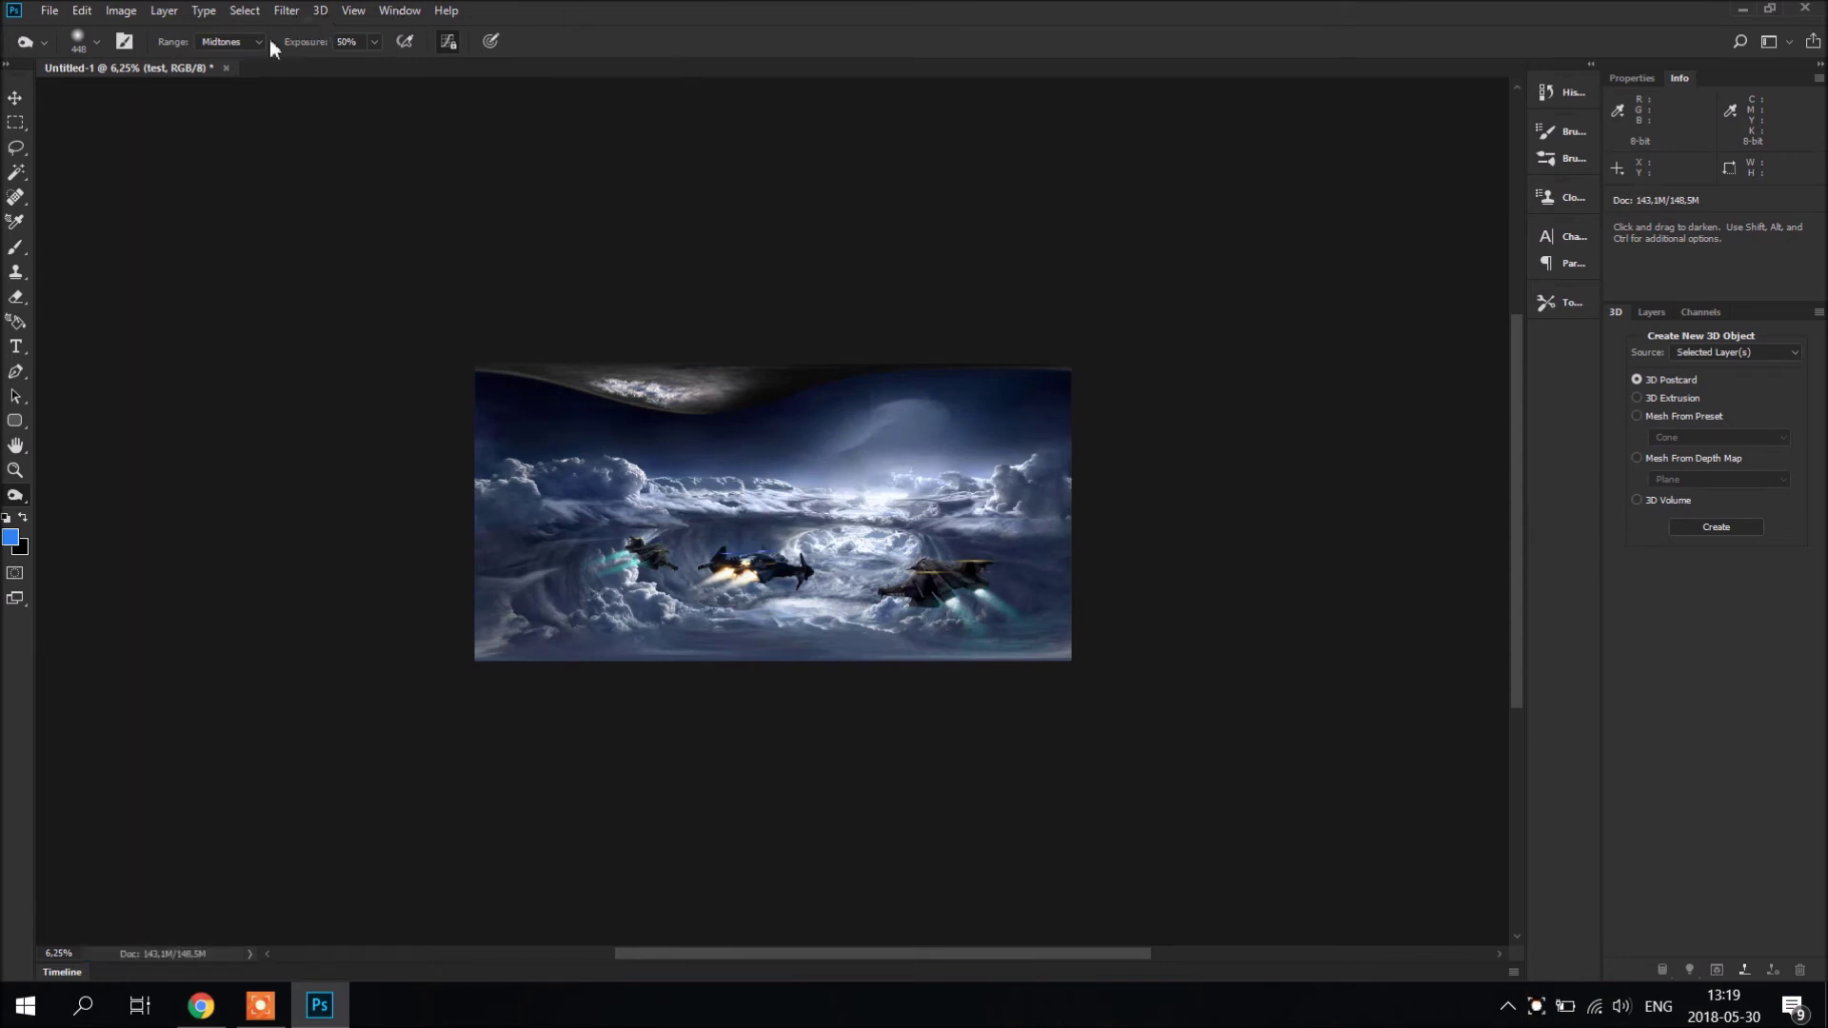
click(227, 69)
- Discard the document's changes, trash ready360, move the ready icon near the shortcuts, return to Chrome
click(921, 379)
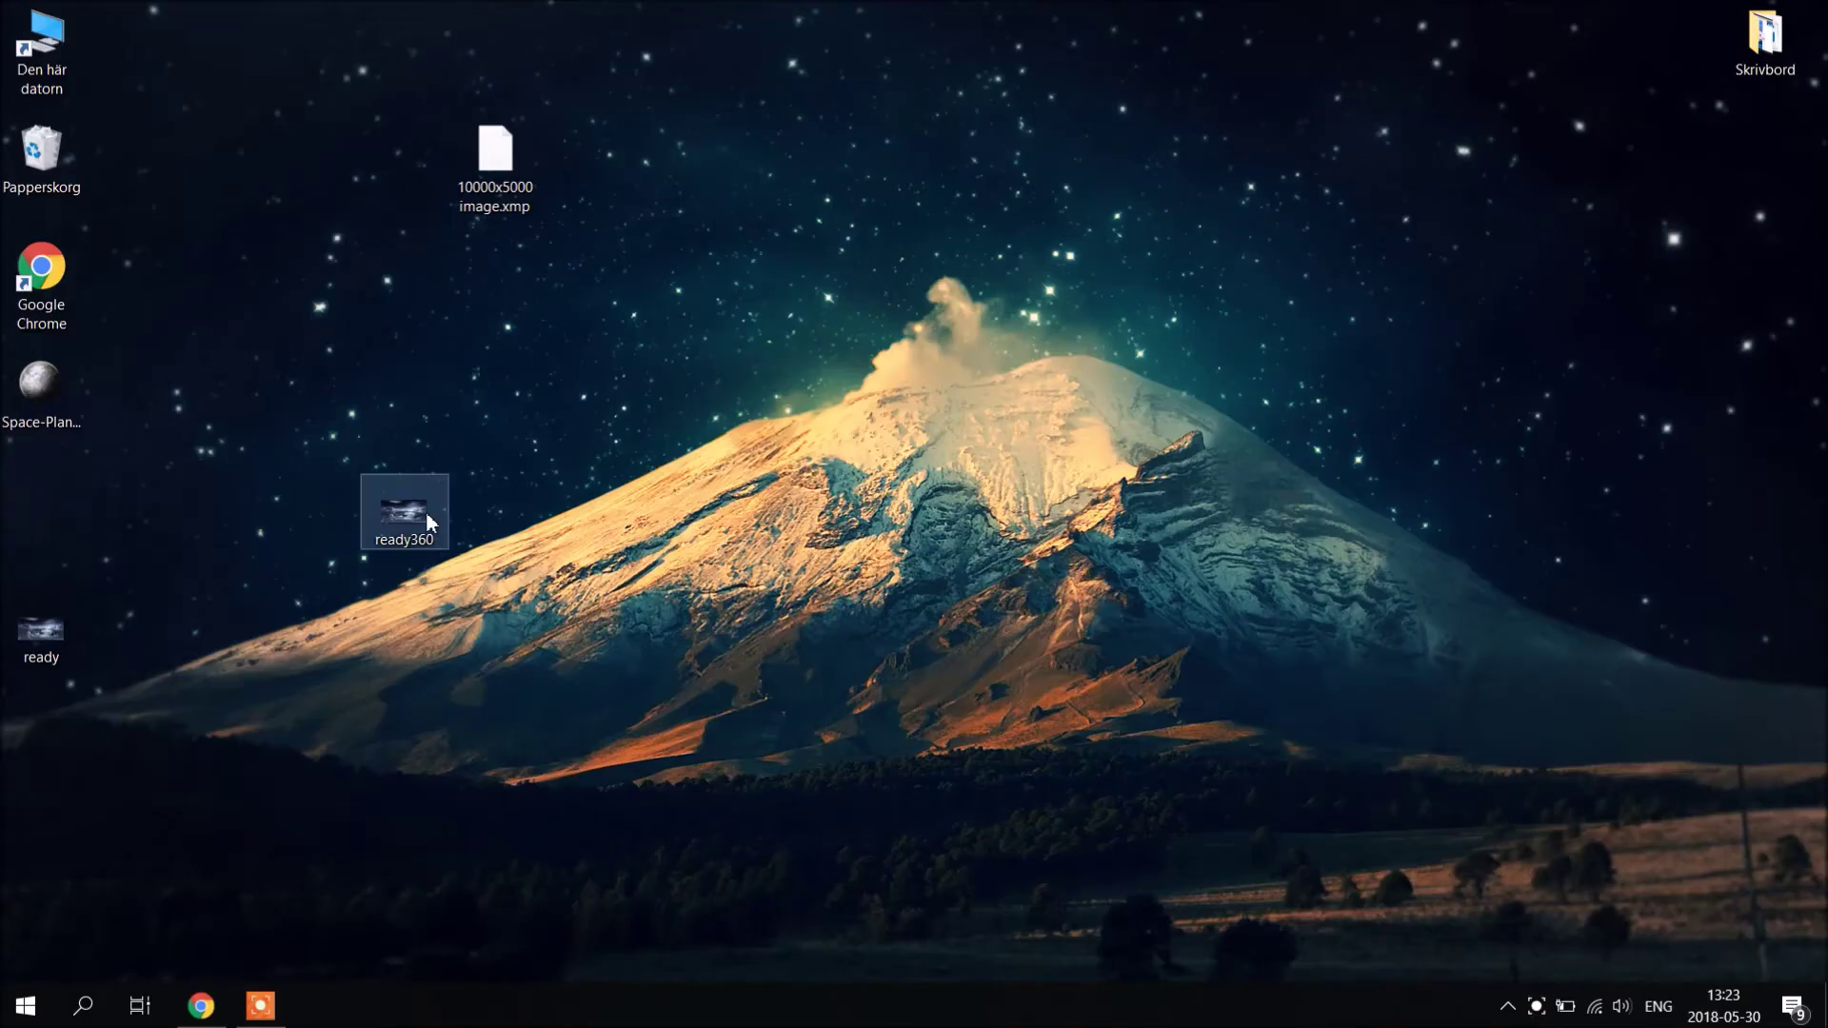
drag(426, 511, 54, 160)
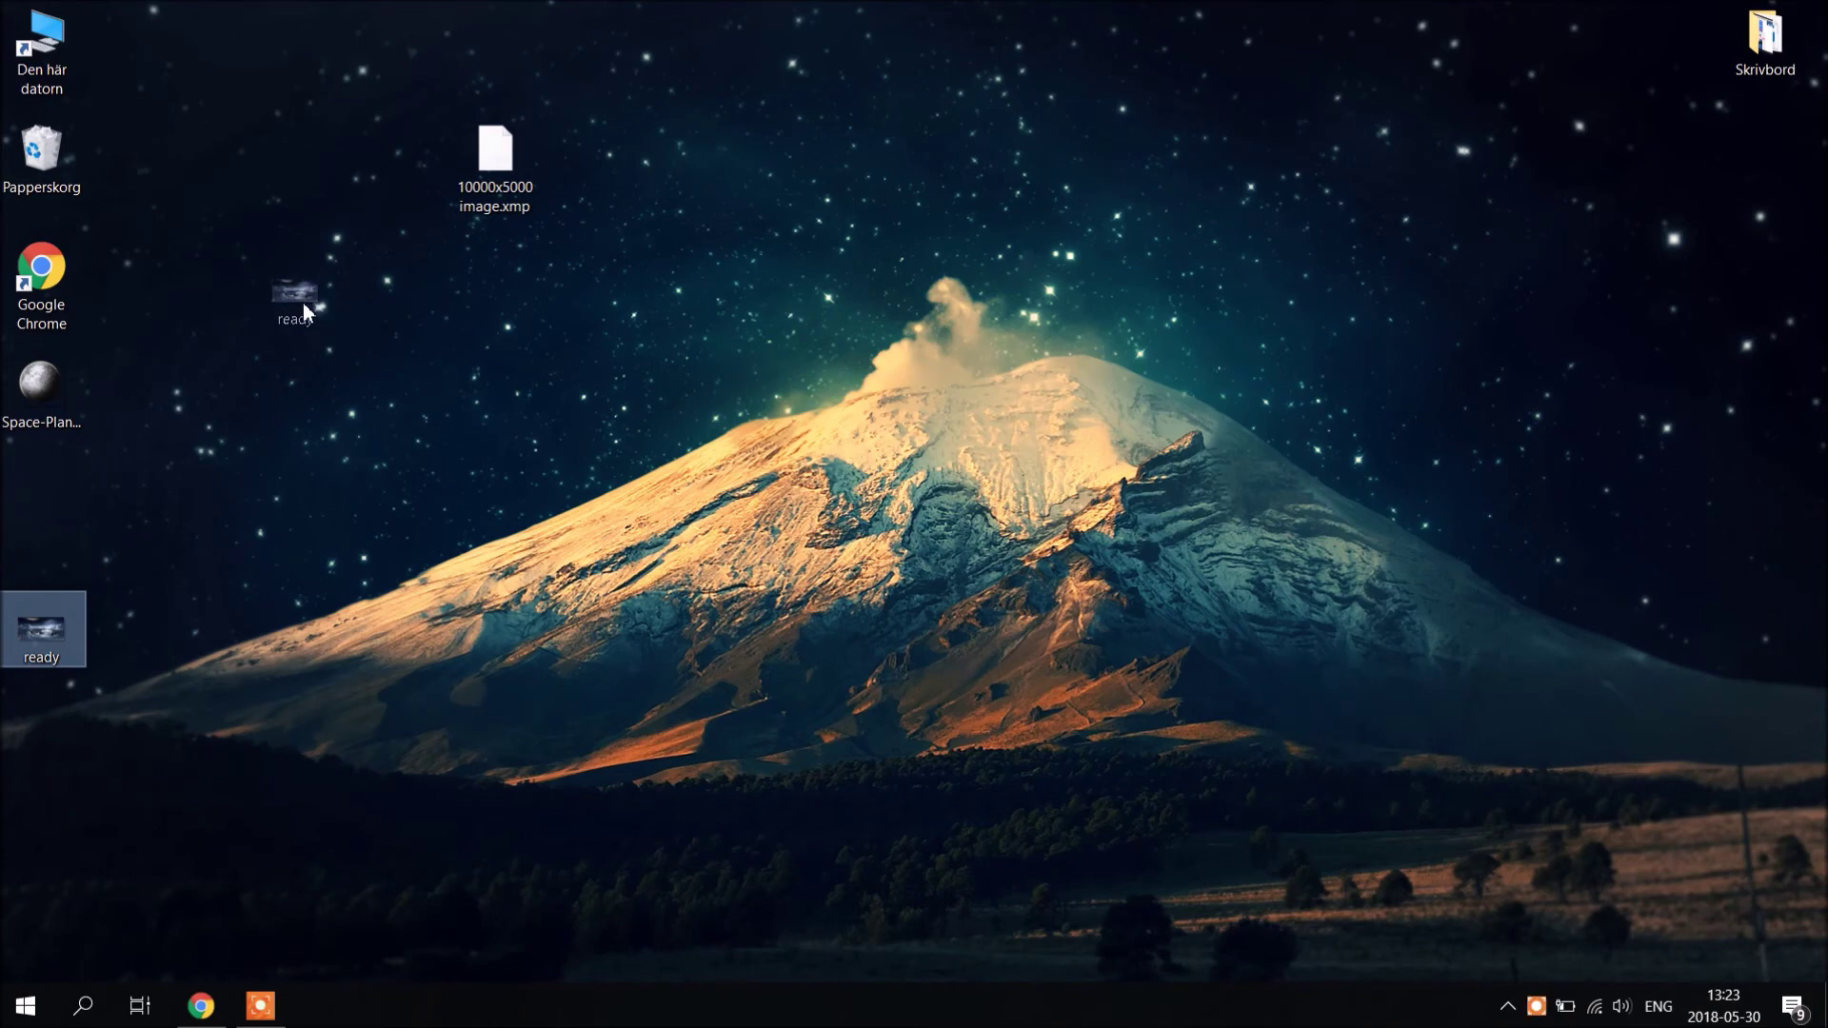
drag(304, 304, 354, 360)
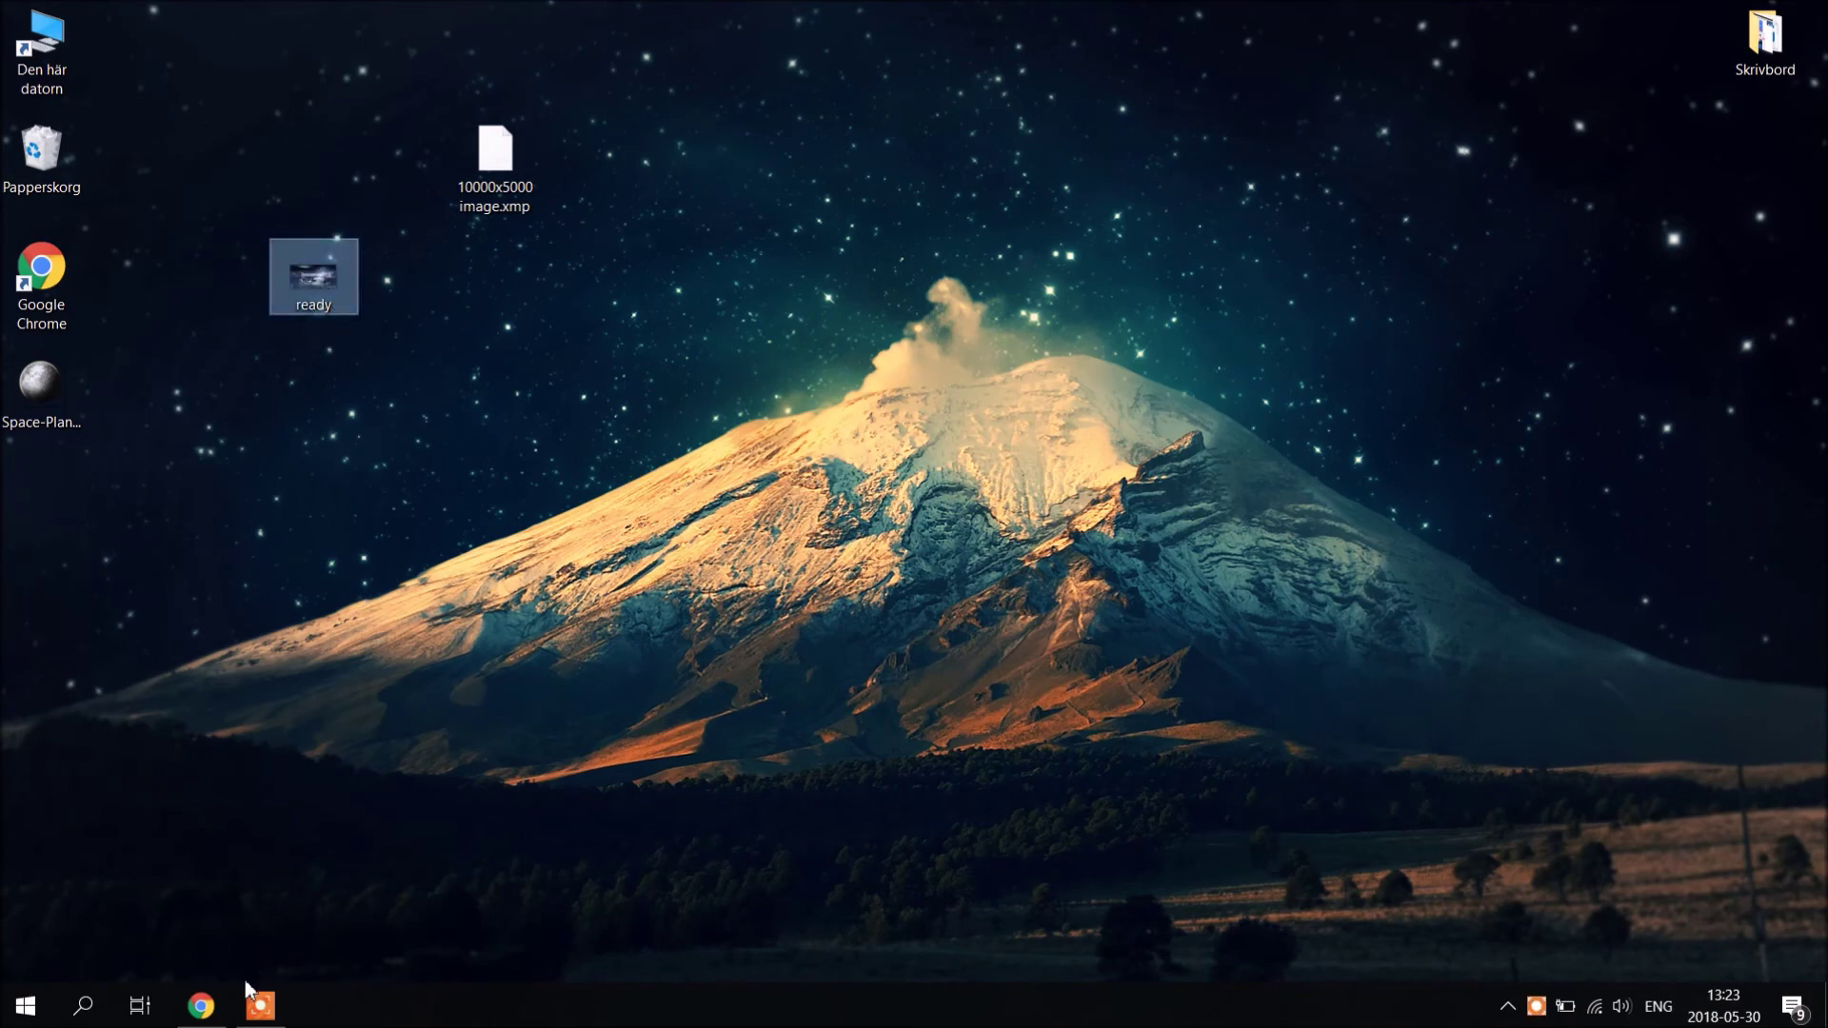
click(201, 1005)
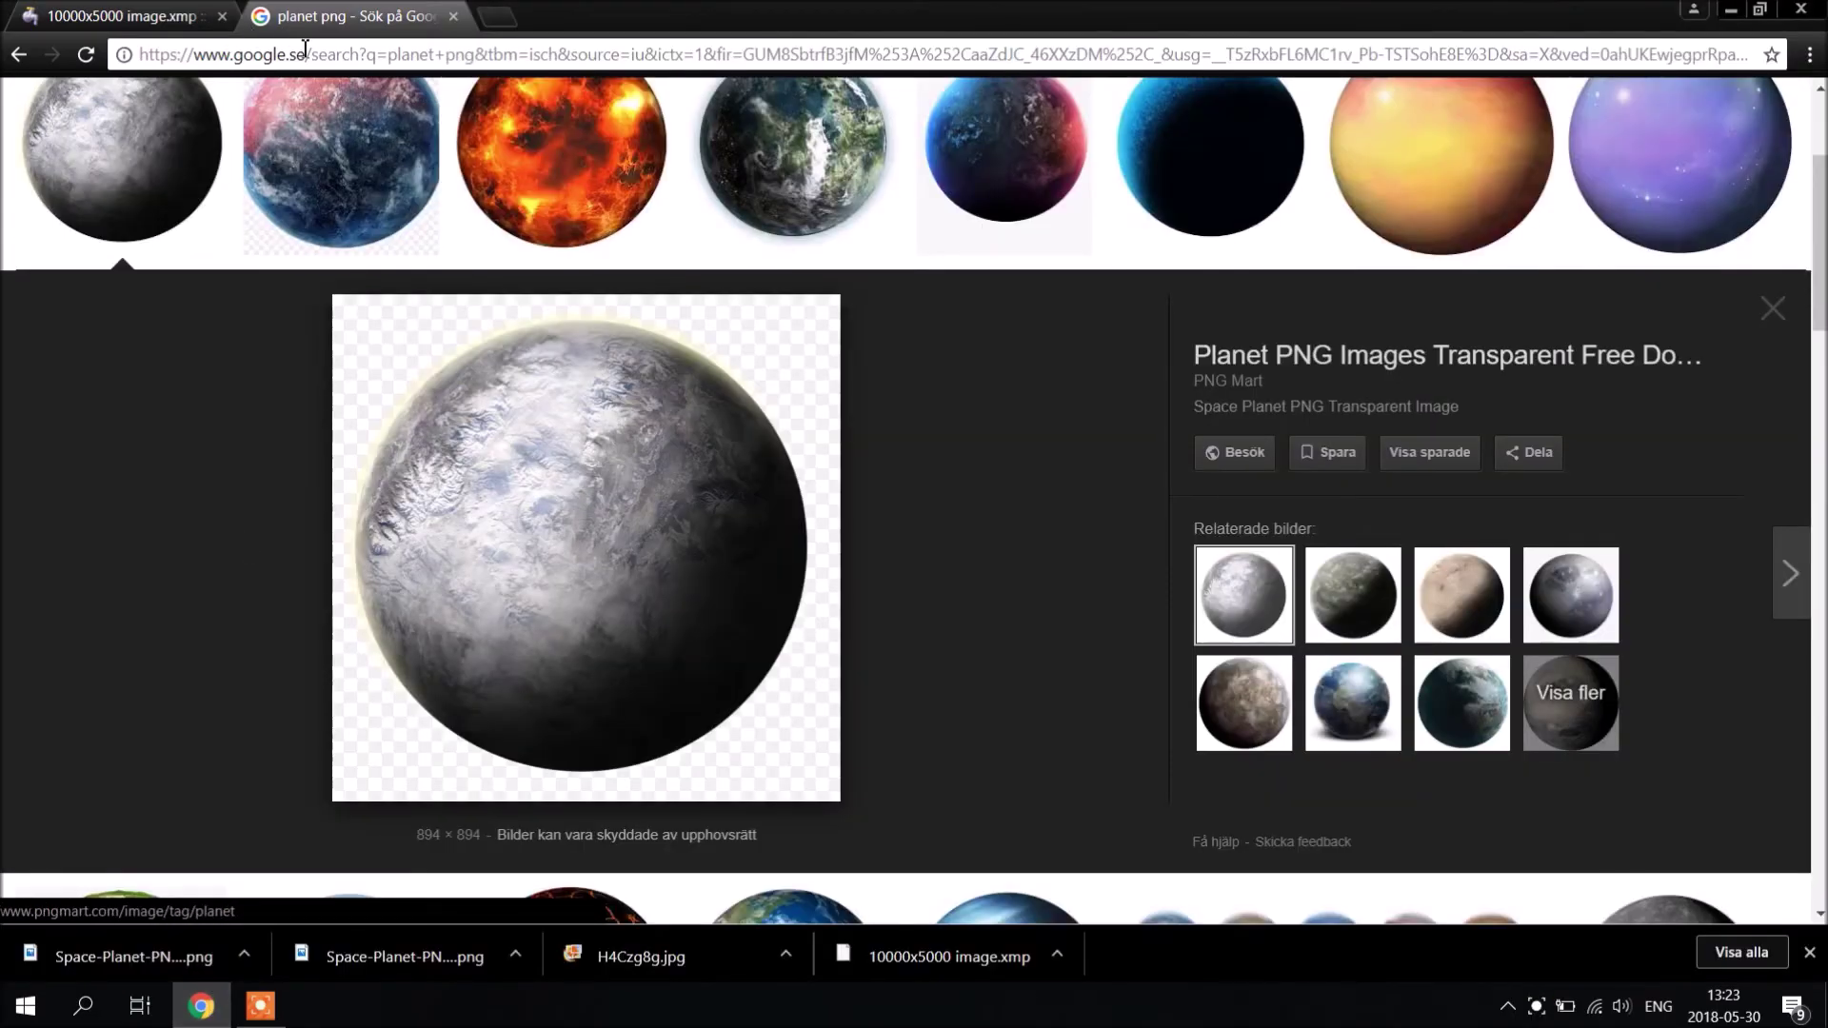
- Go to the Medelis 3D Facebook group and attach the ready image to a new post
click(305, 47)
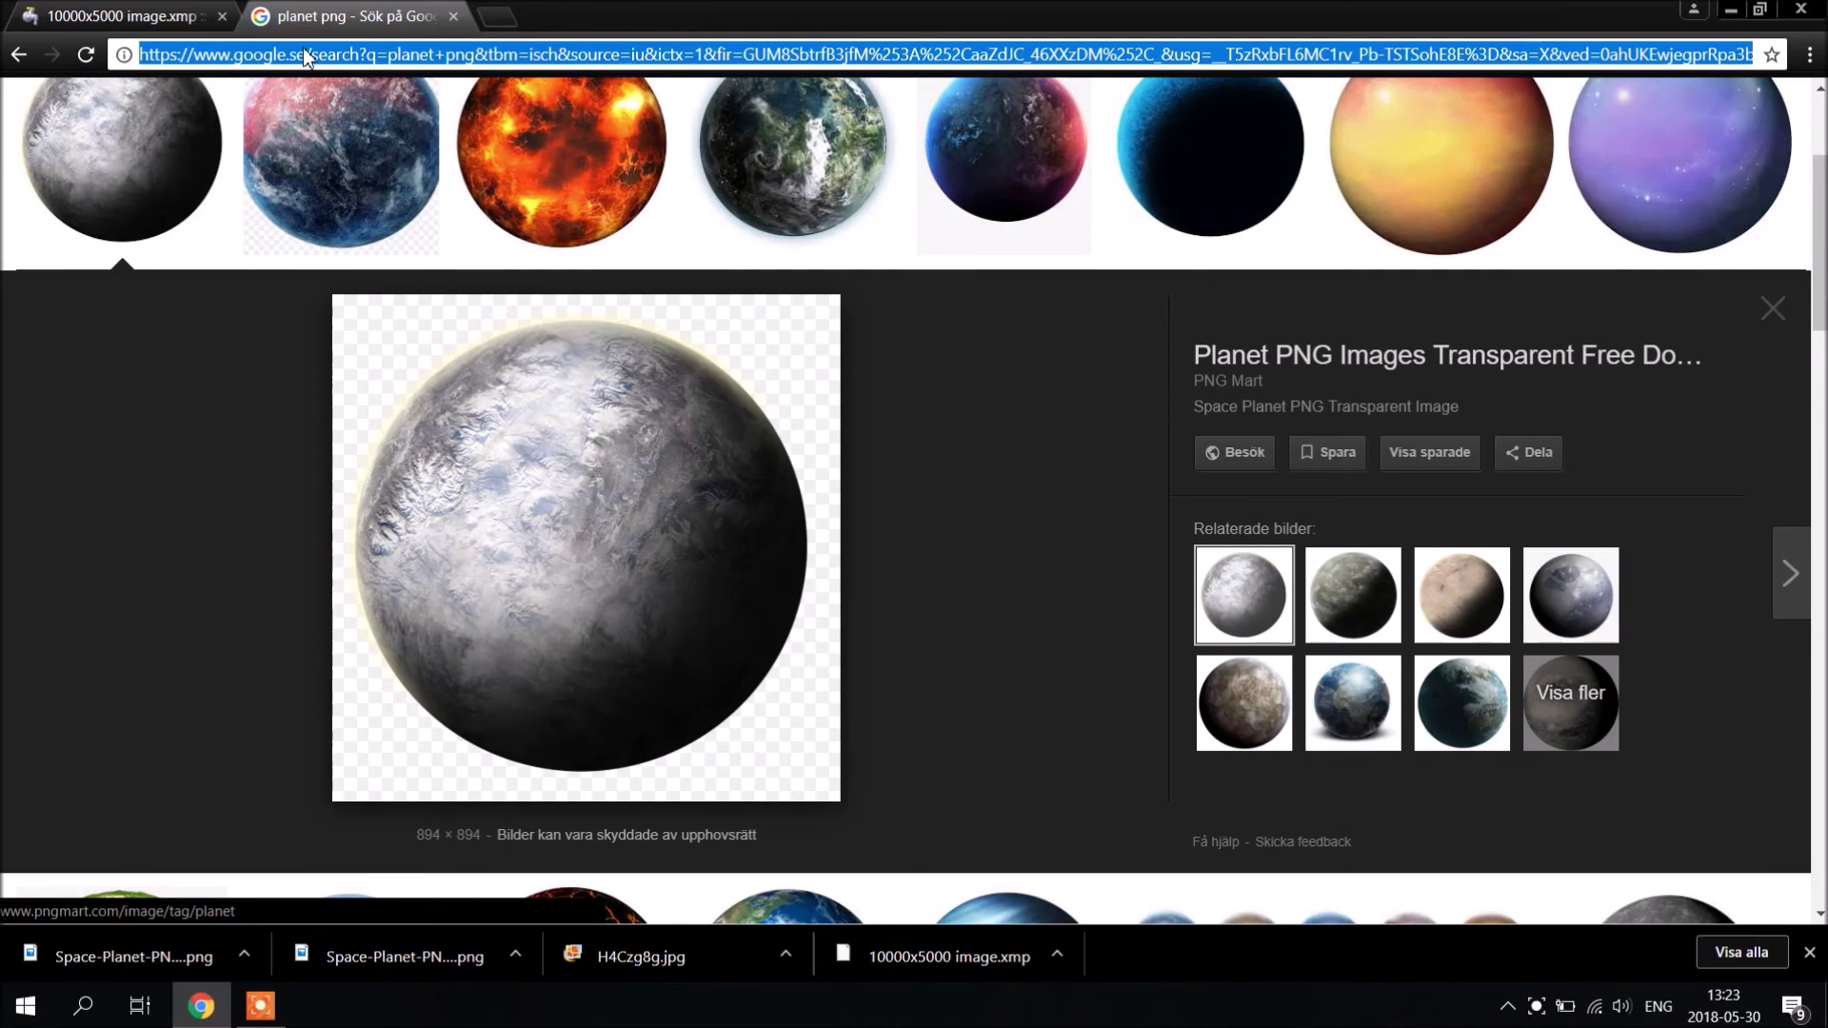
text(facebook.com/groups/124050181599760/)
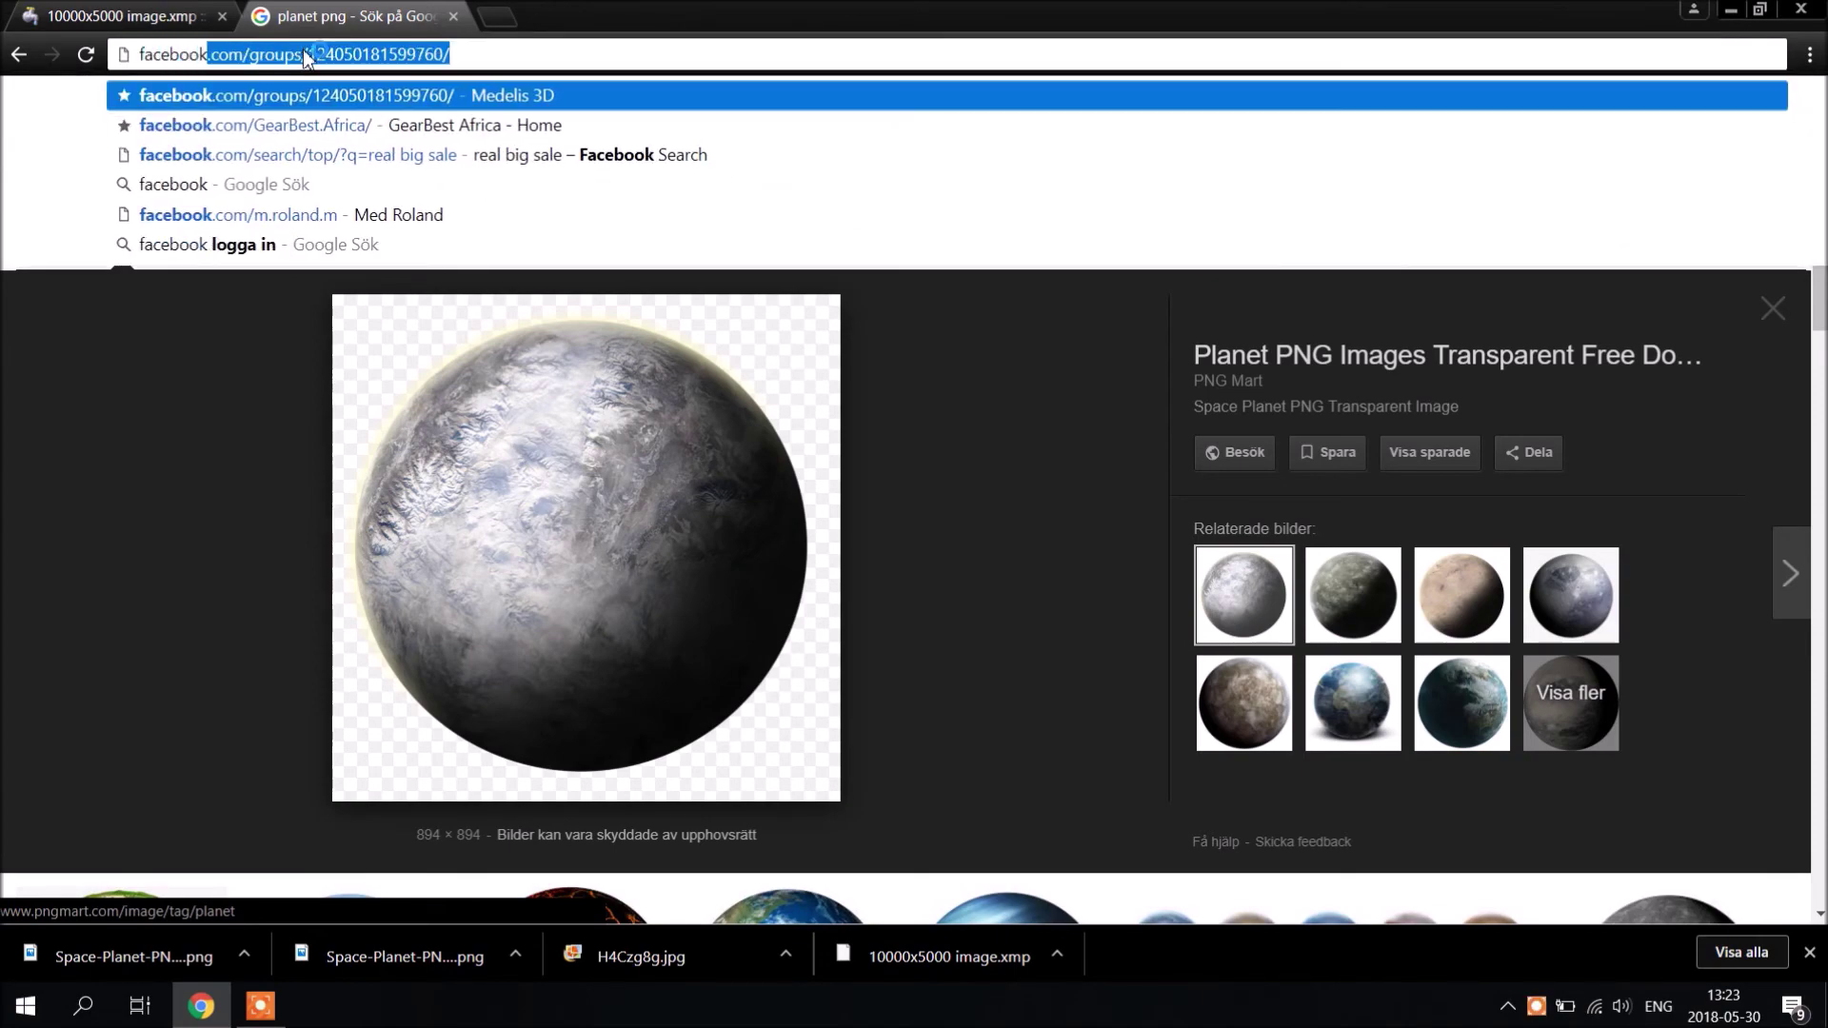
key(Return)
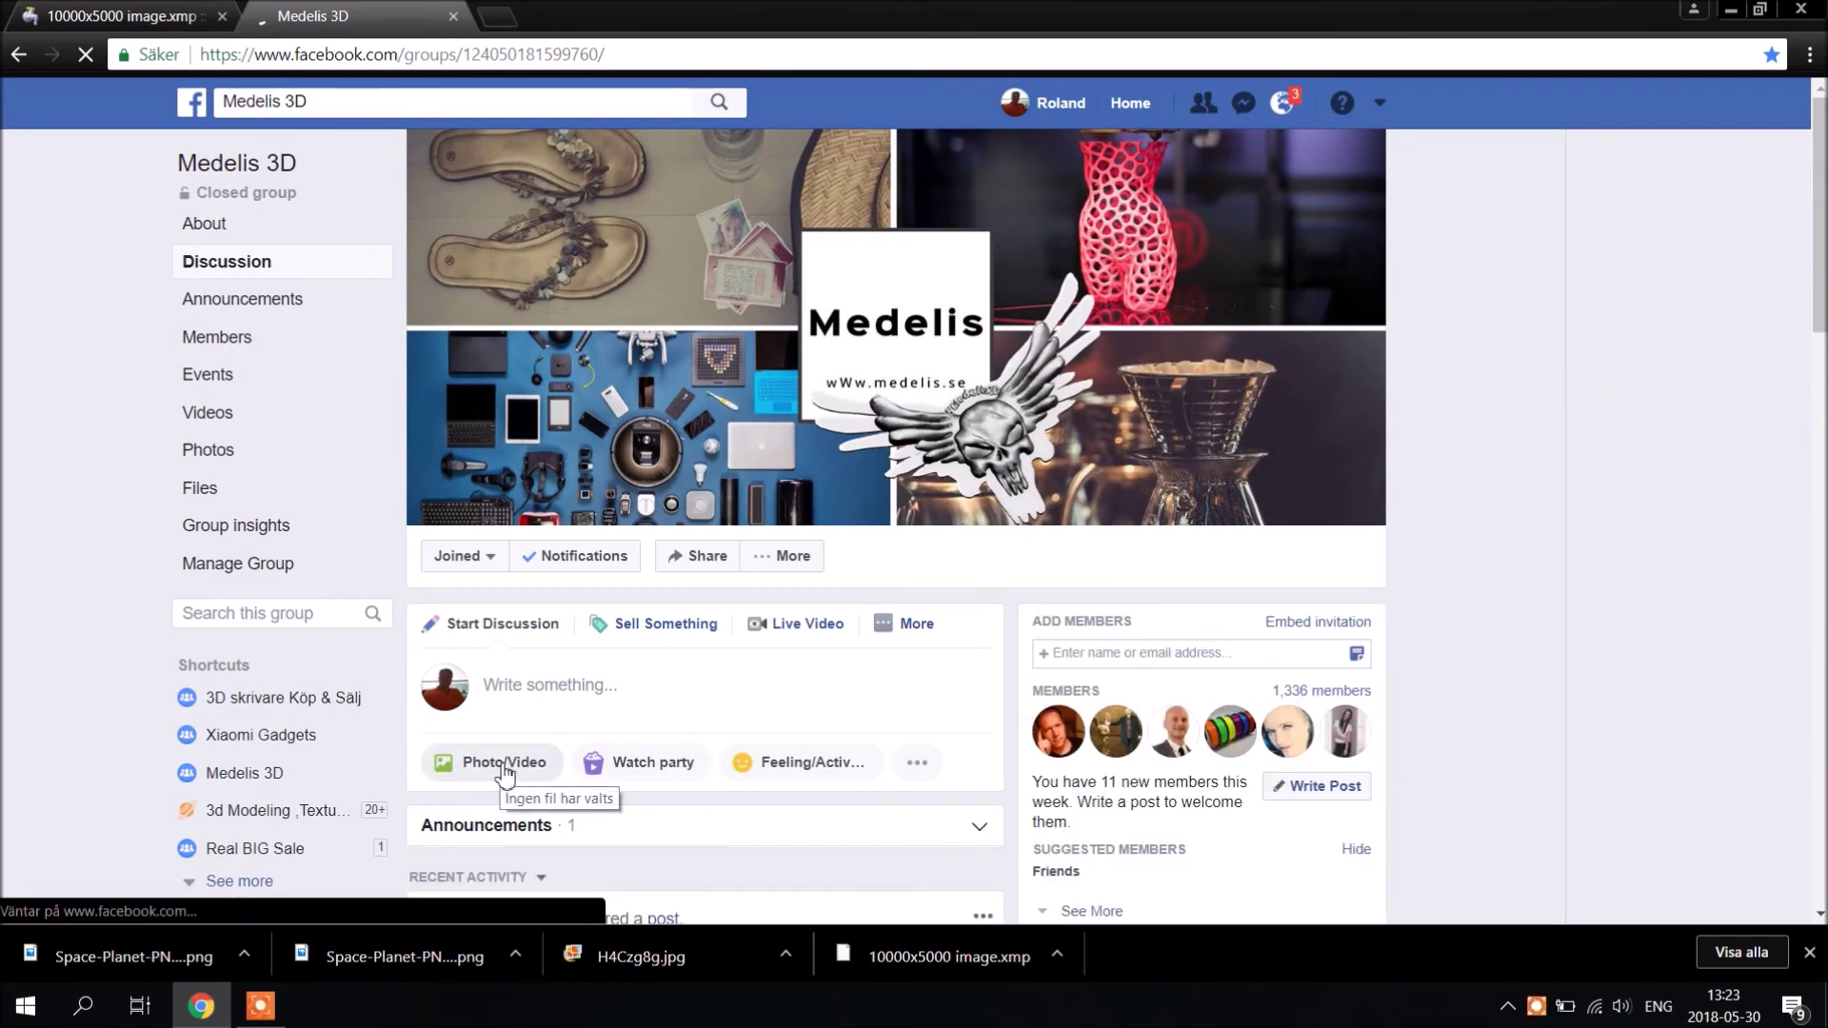
click(504, 773)
double_click(452, 189)
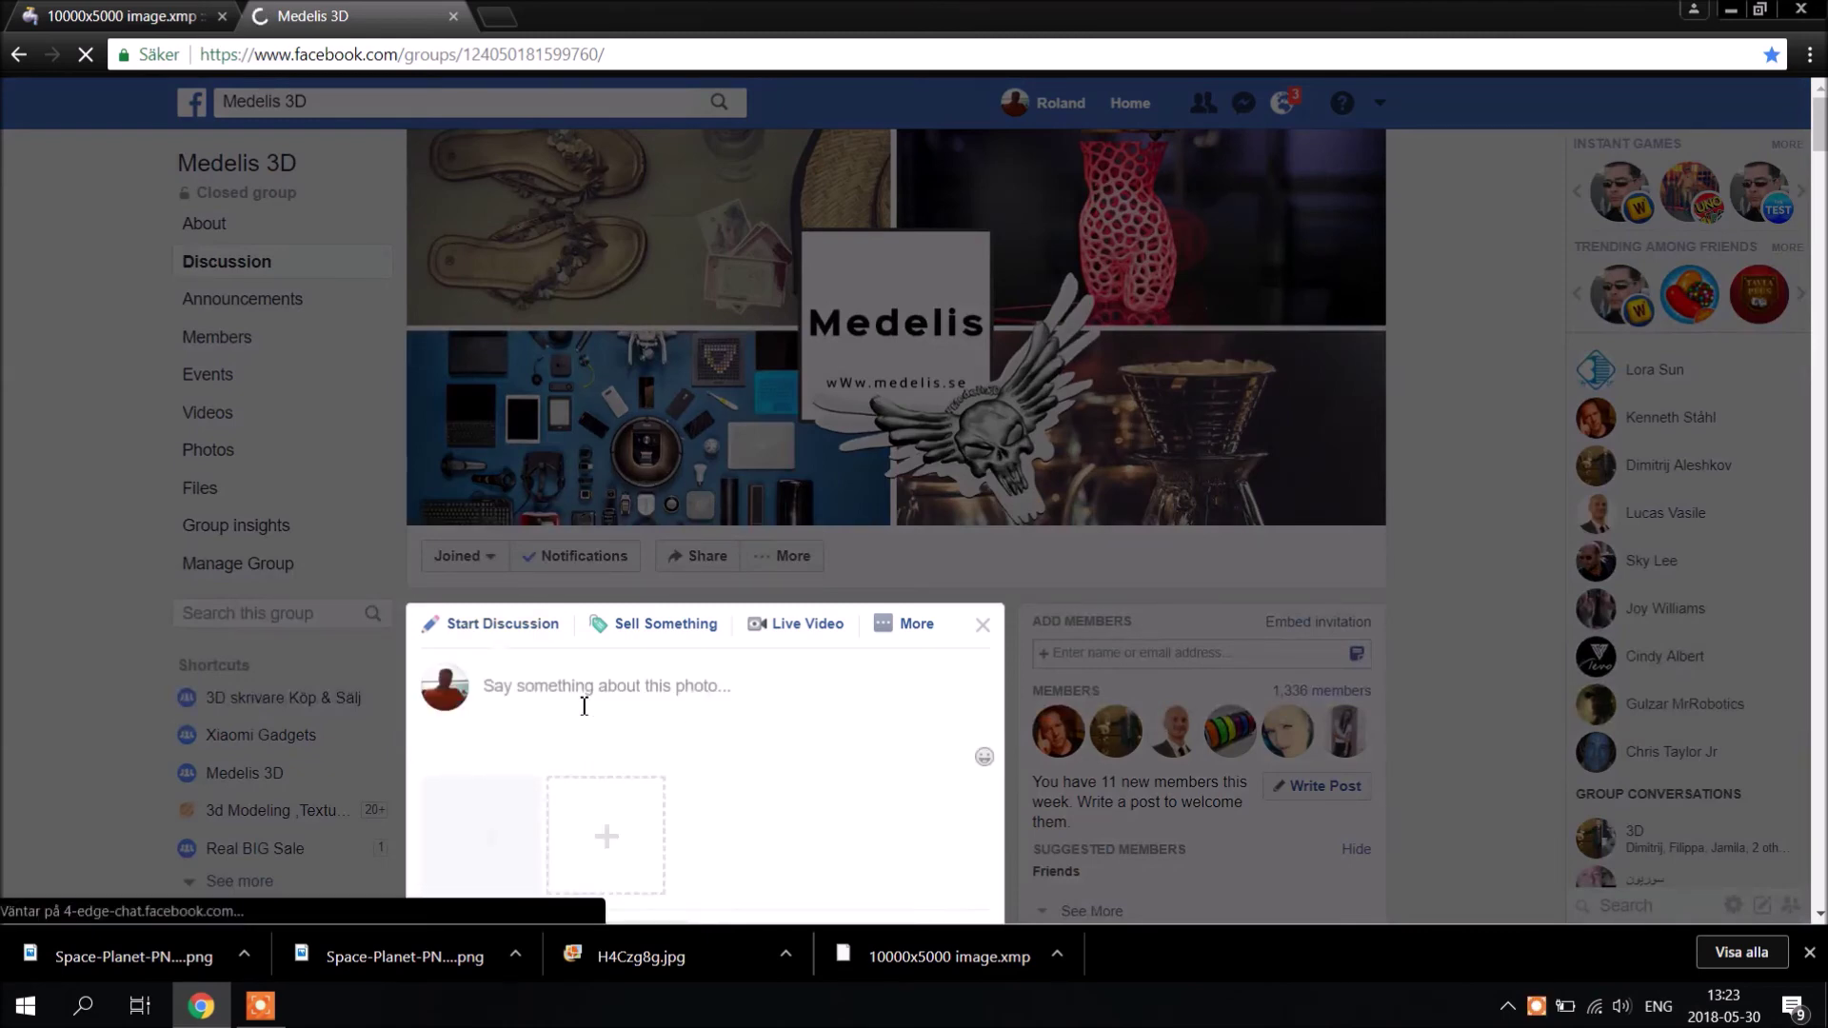
- Caption the post '360 test ;-)' and publish it to the group
scroll(609, 741, down, 1)
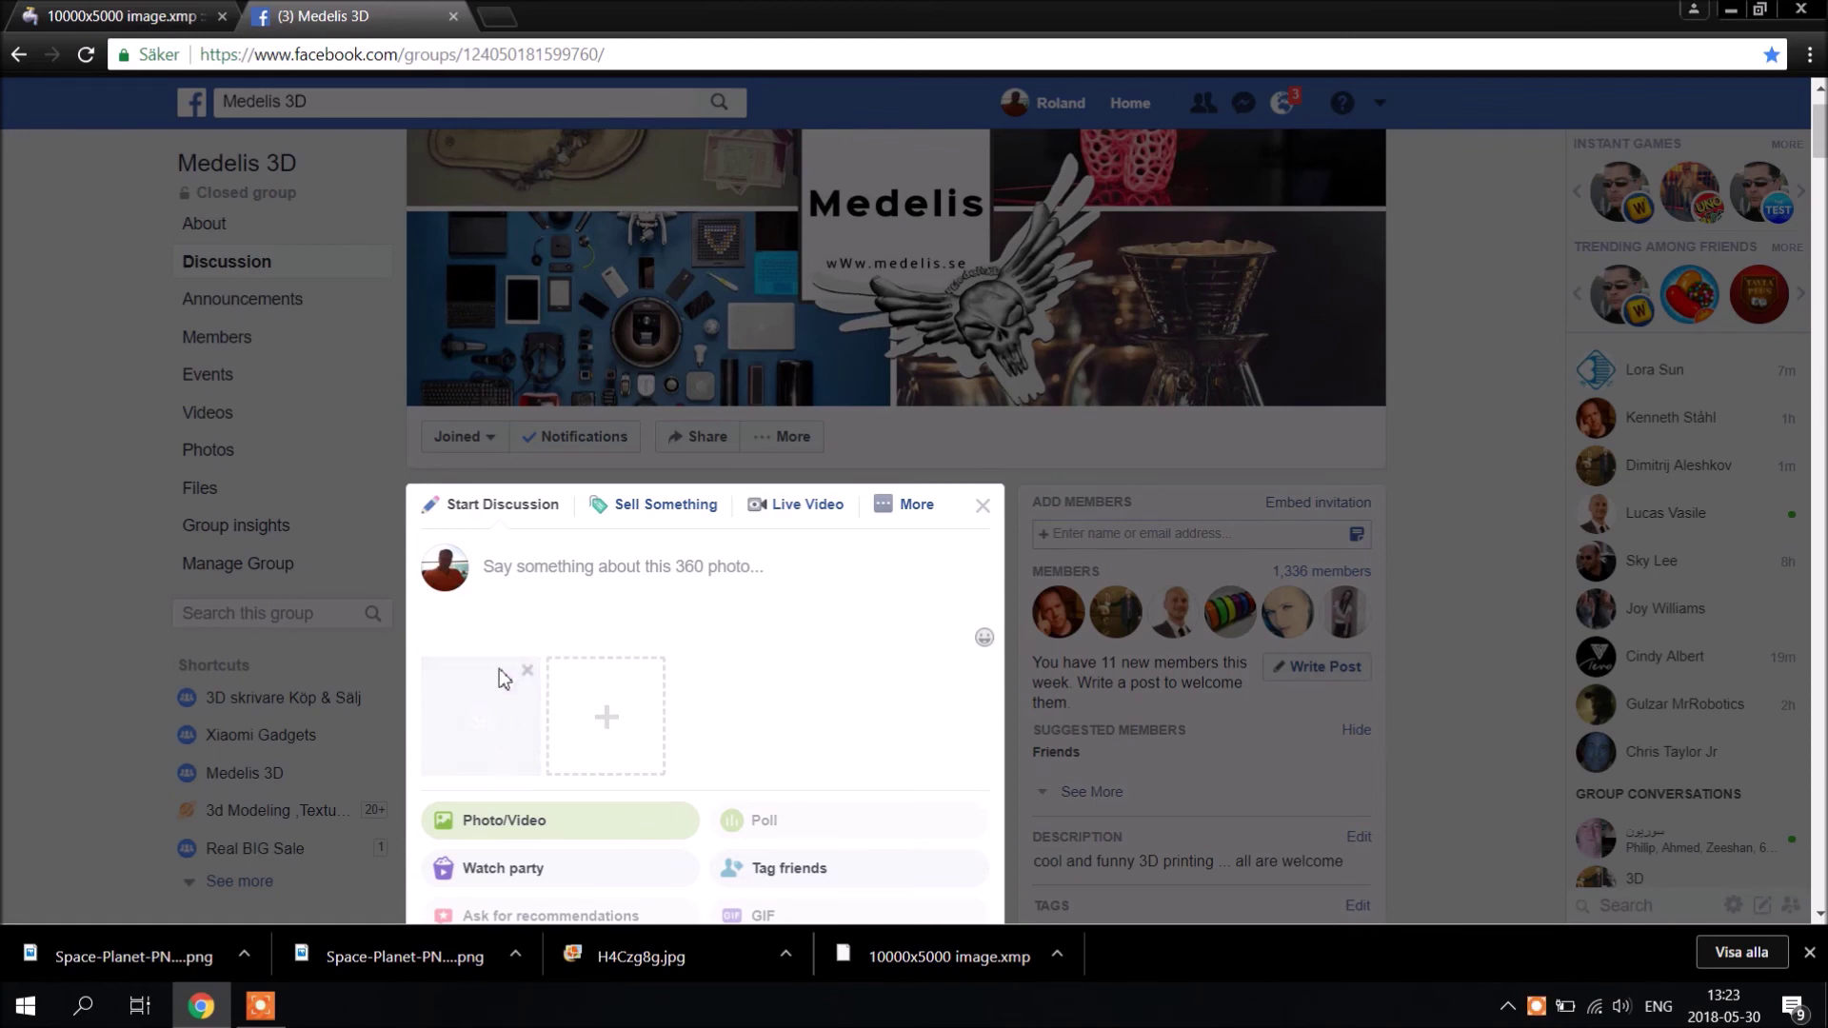
click(529, 571)
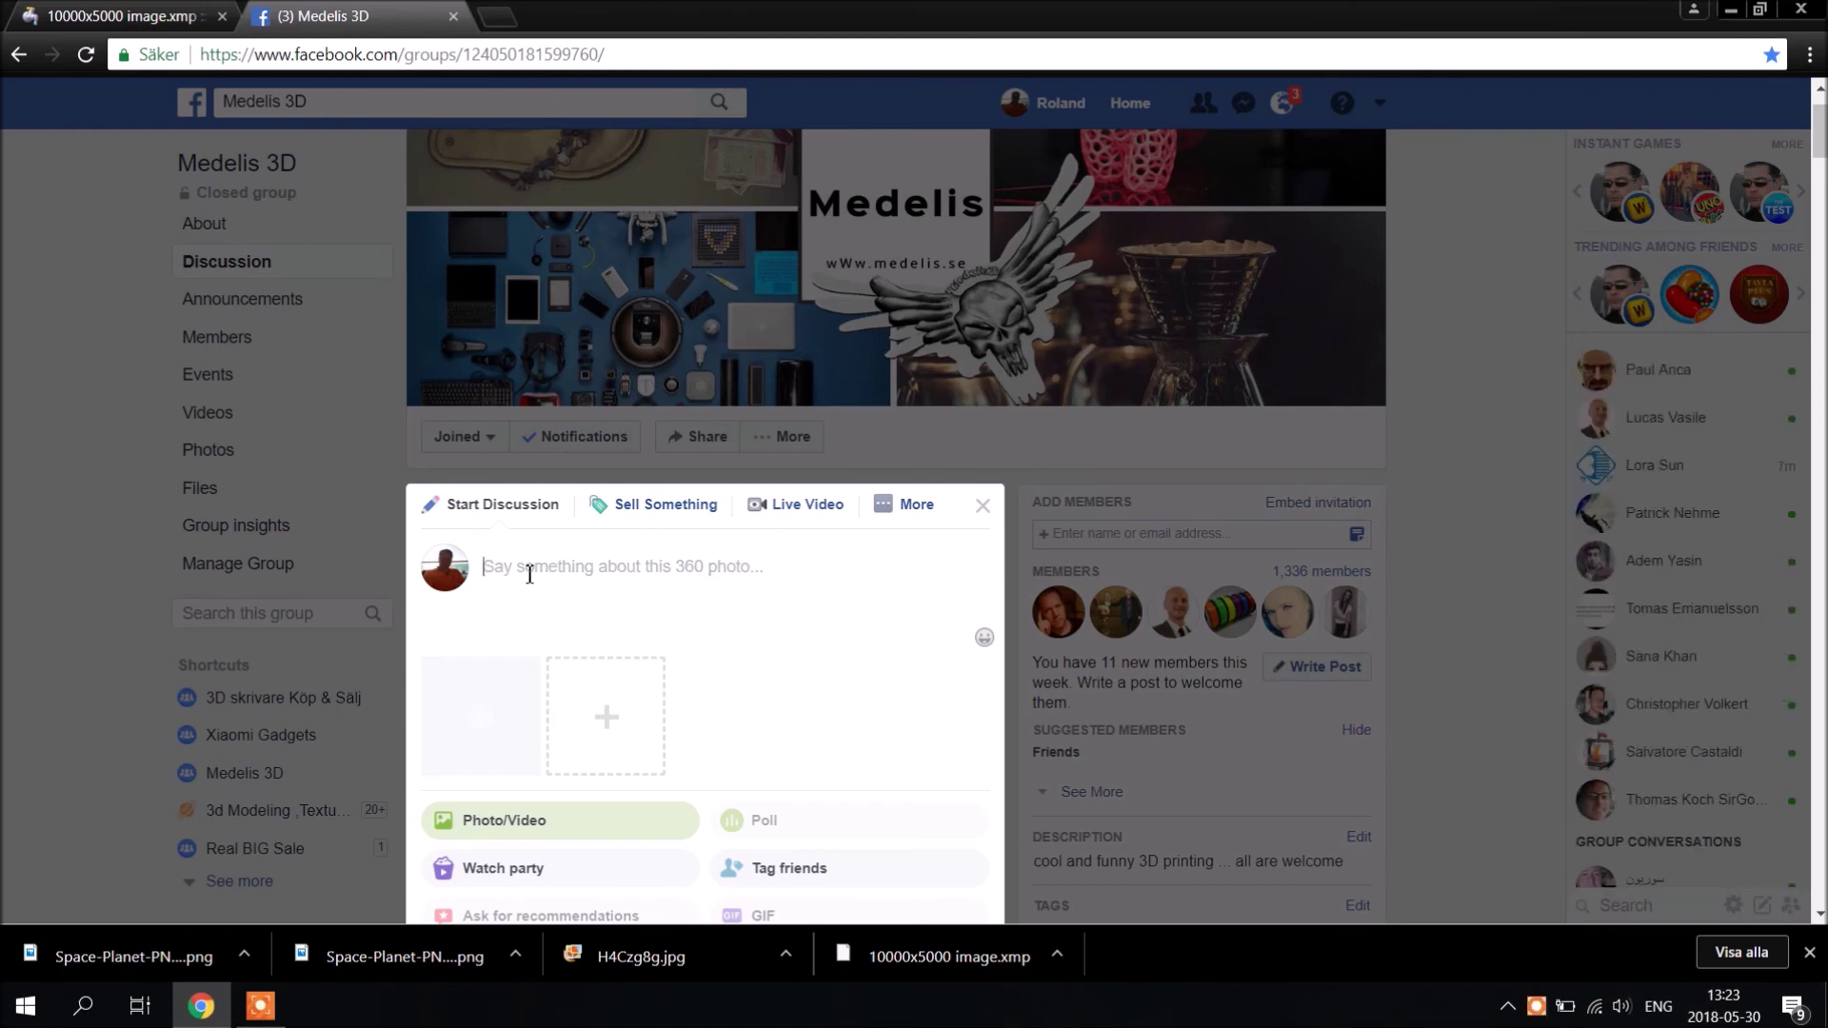
text(360 test ;-))
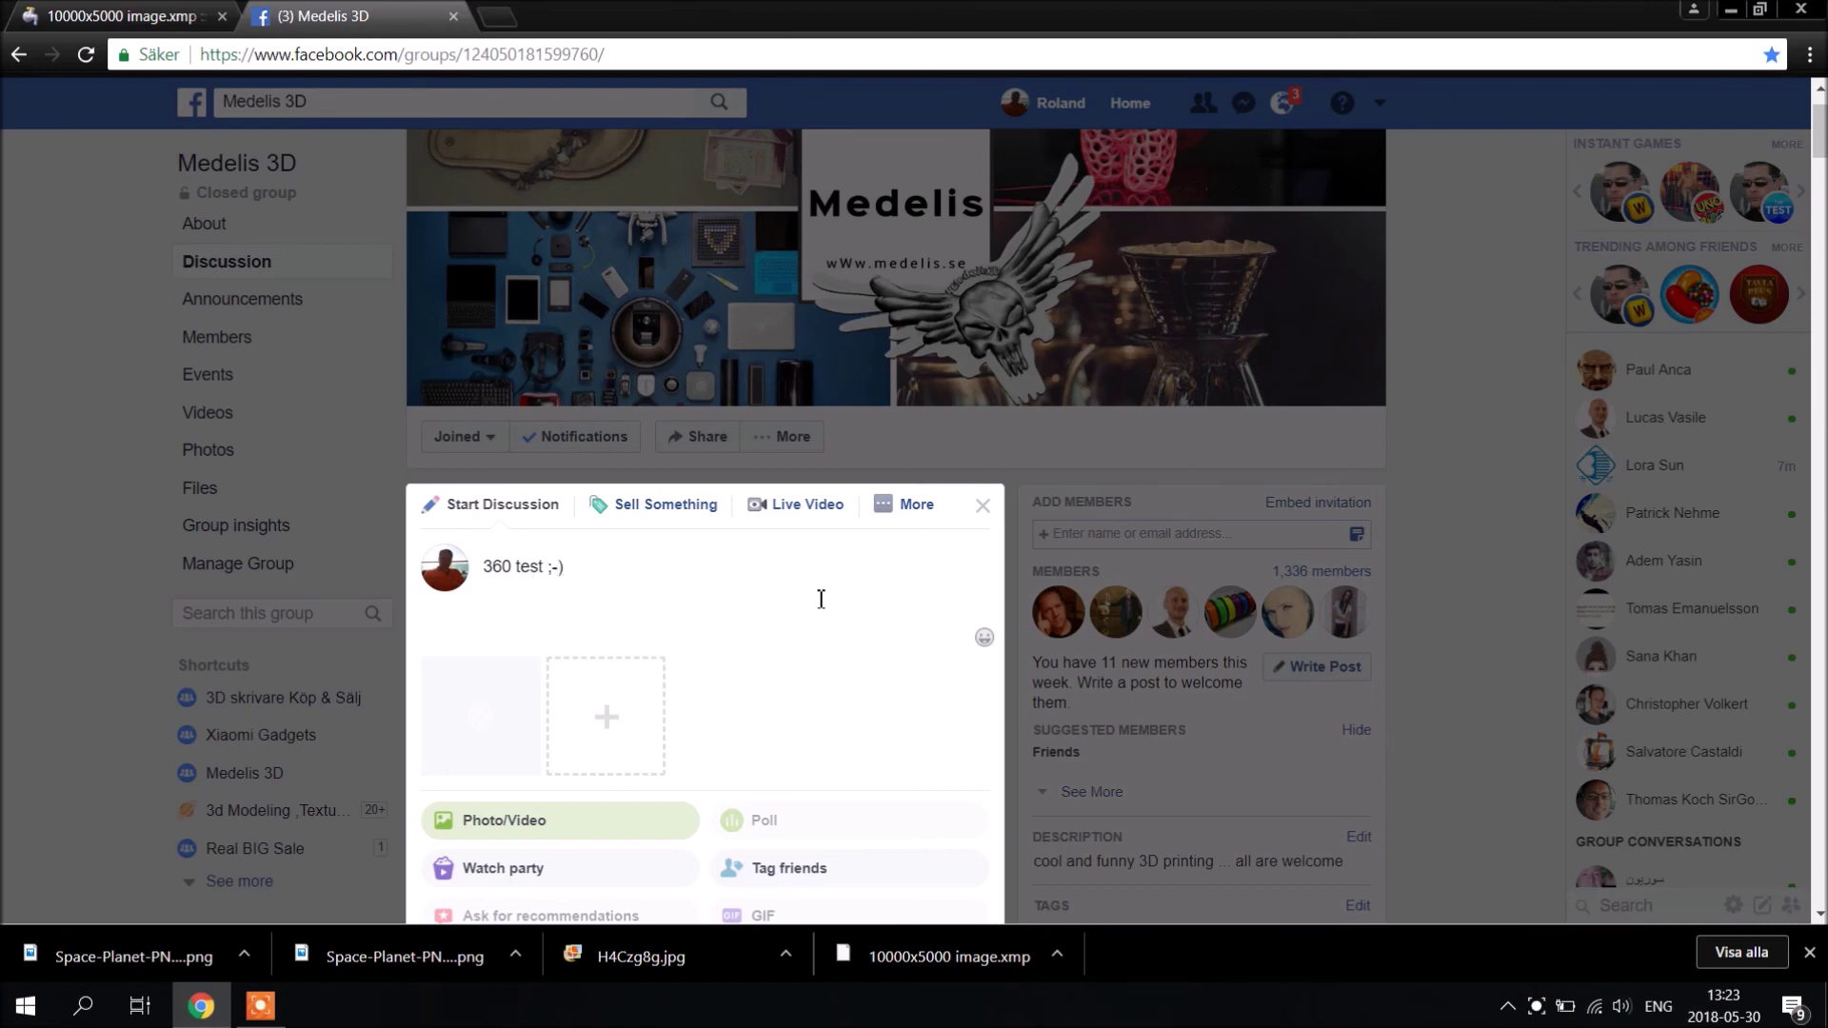
scroll(694, 620, down, 3)
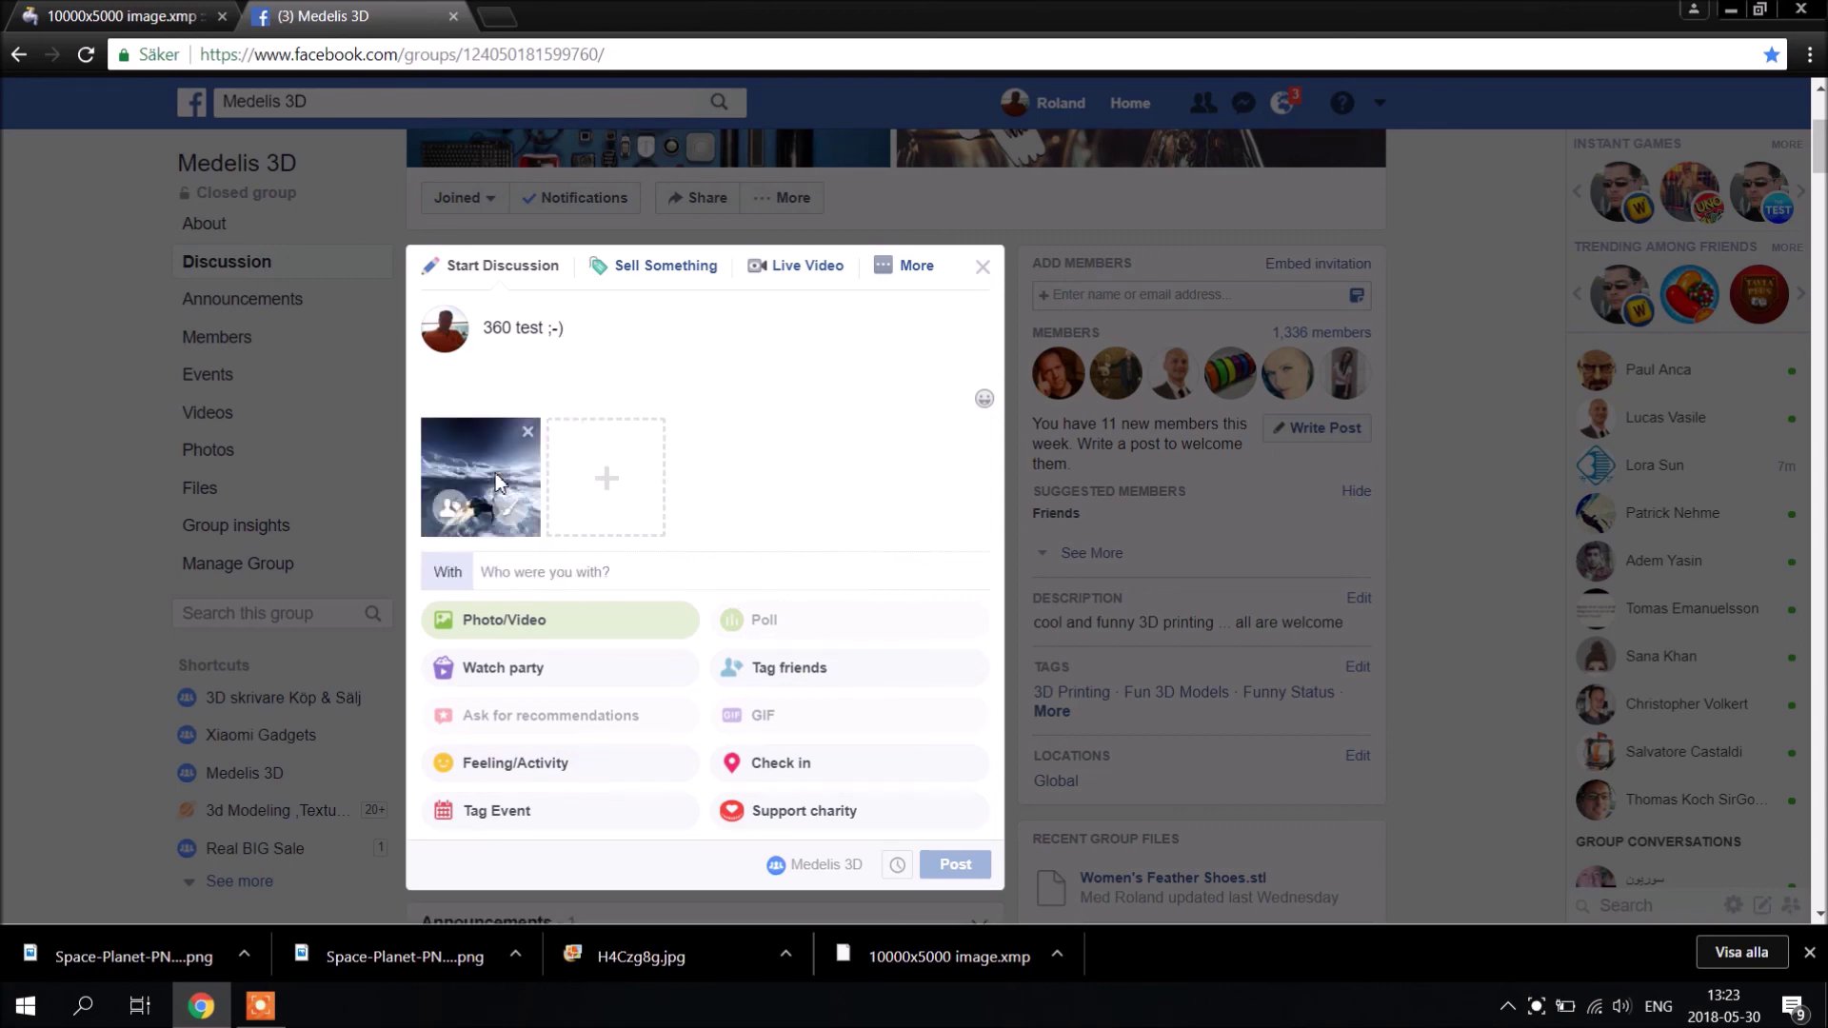
click(947, 872)
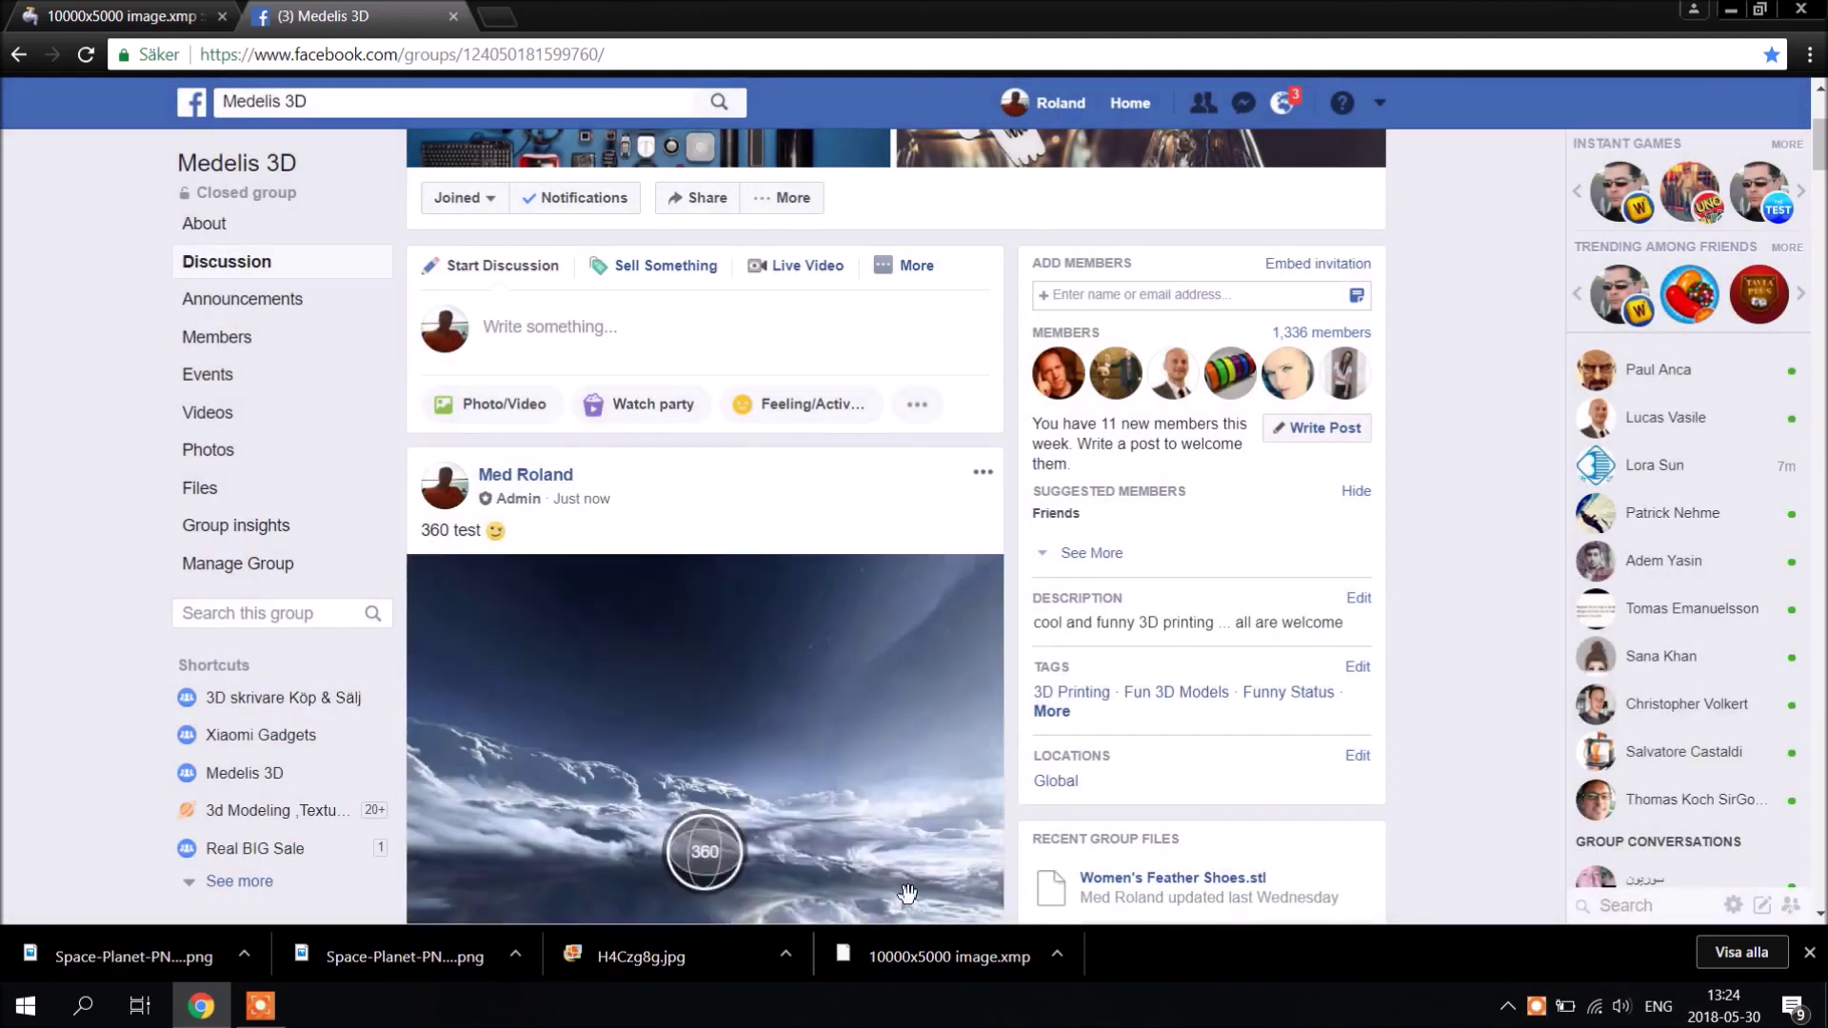
- Drag around inside the new 360 photo, tilting upward to reveal the moon
scroll(874, 795, down, 6)
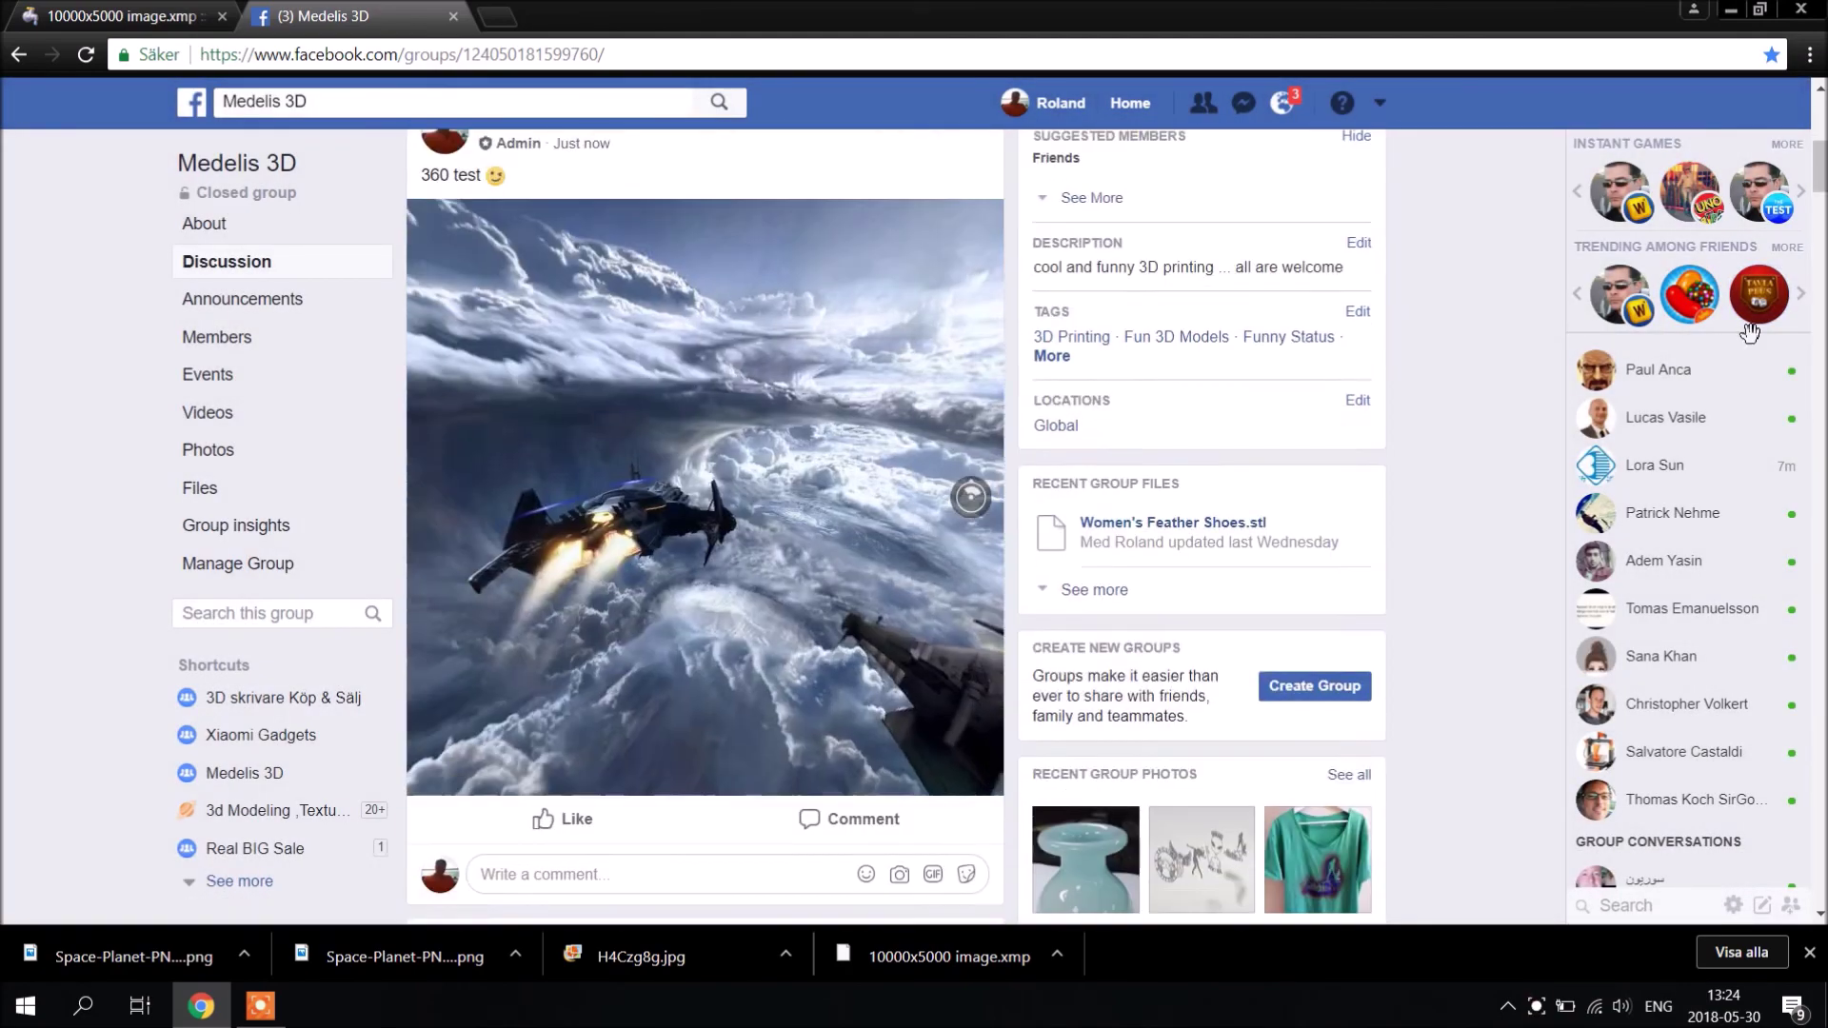
scroll(866, 355, up, 3)
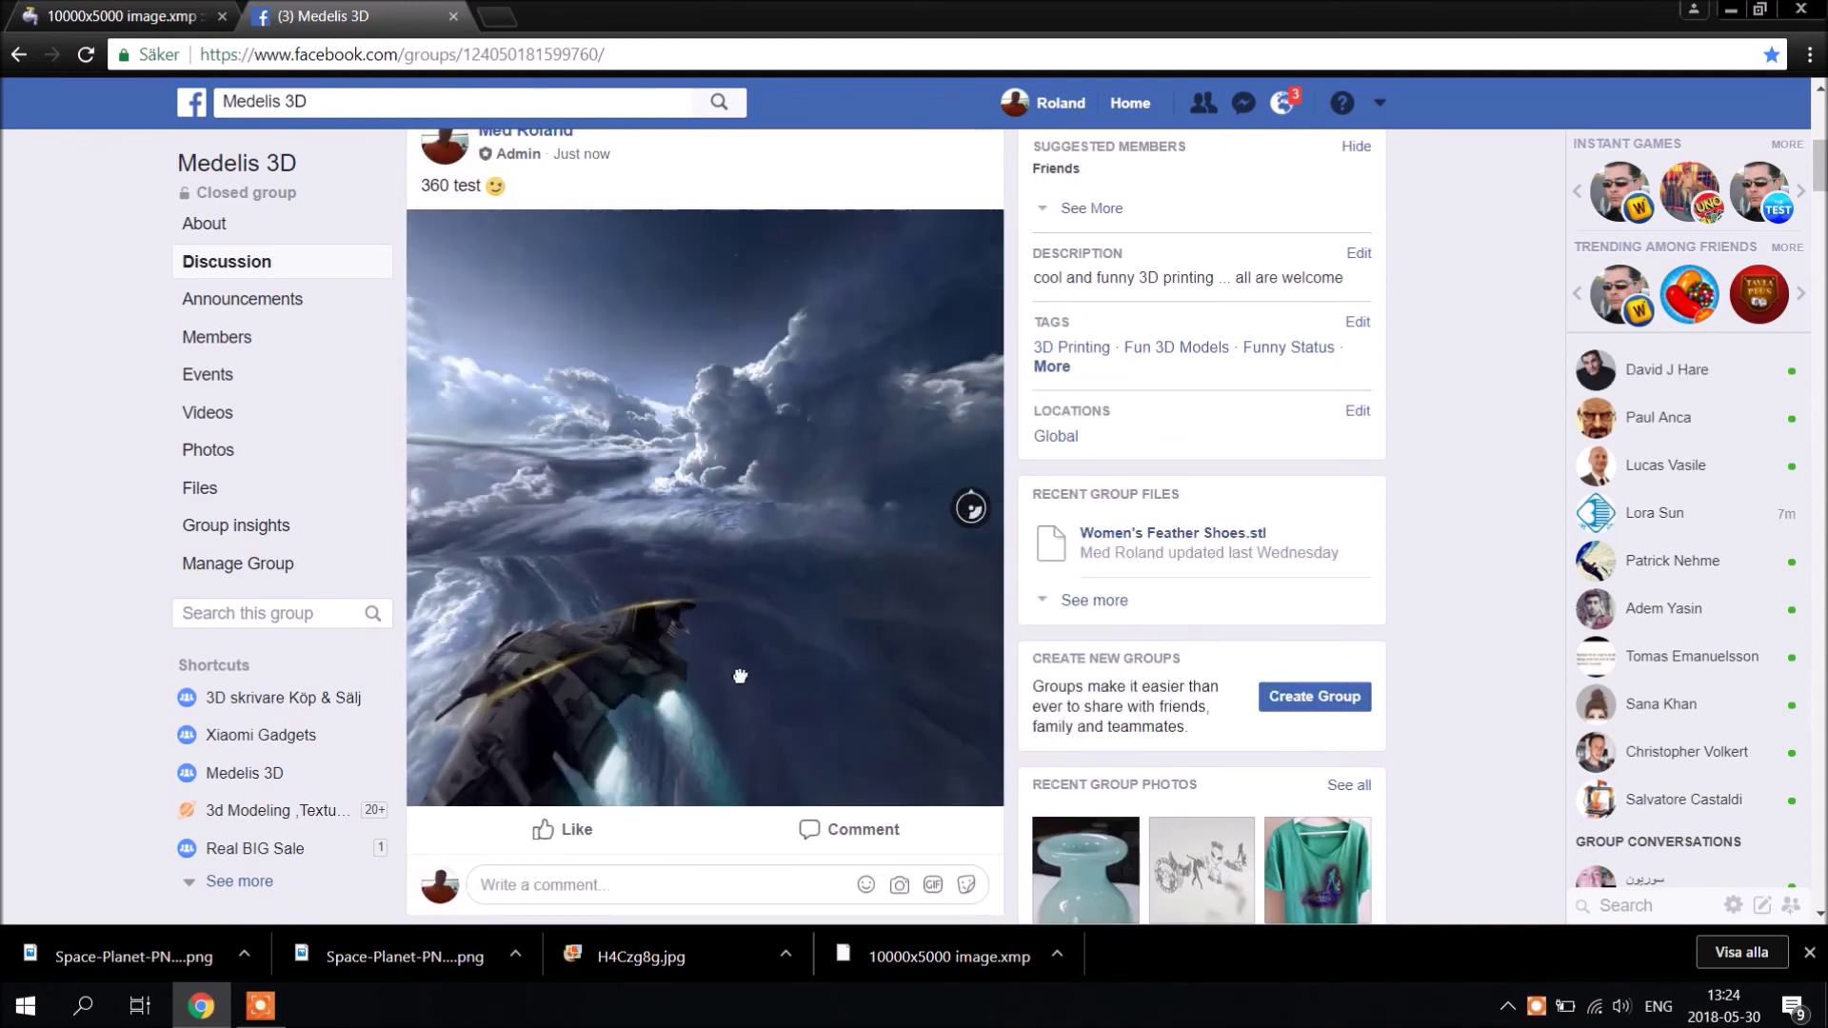
drag(805, 461, 738, 520)
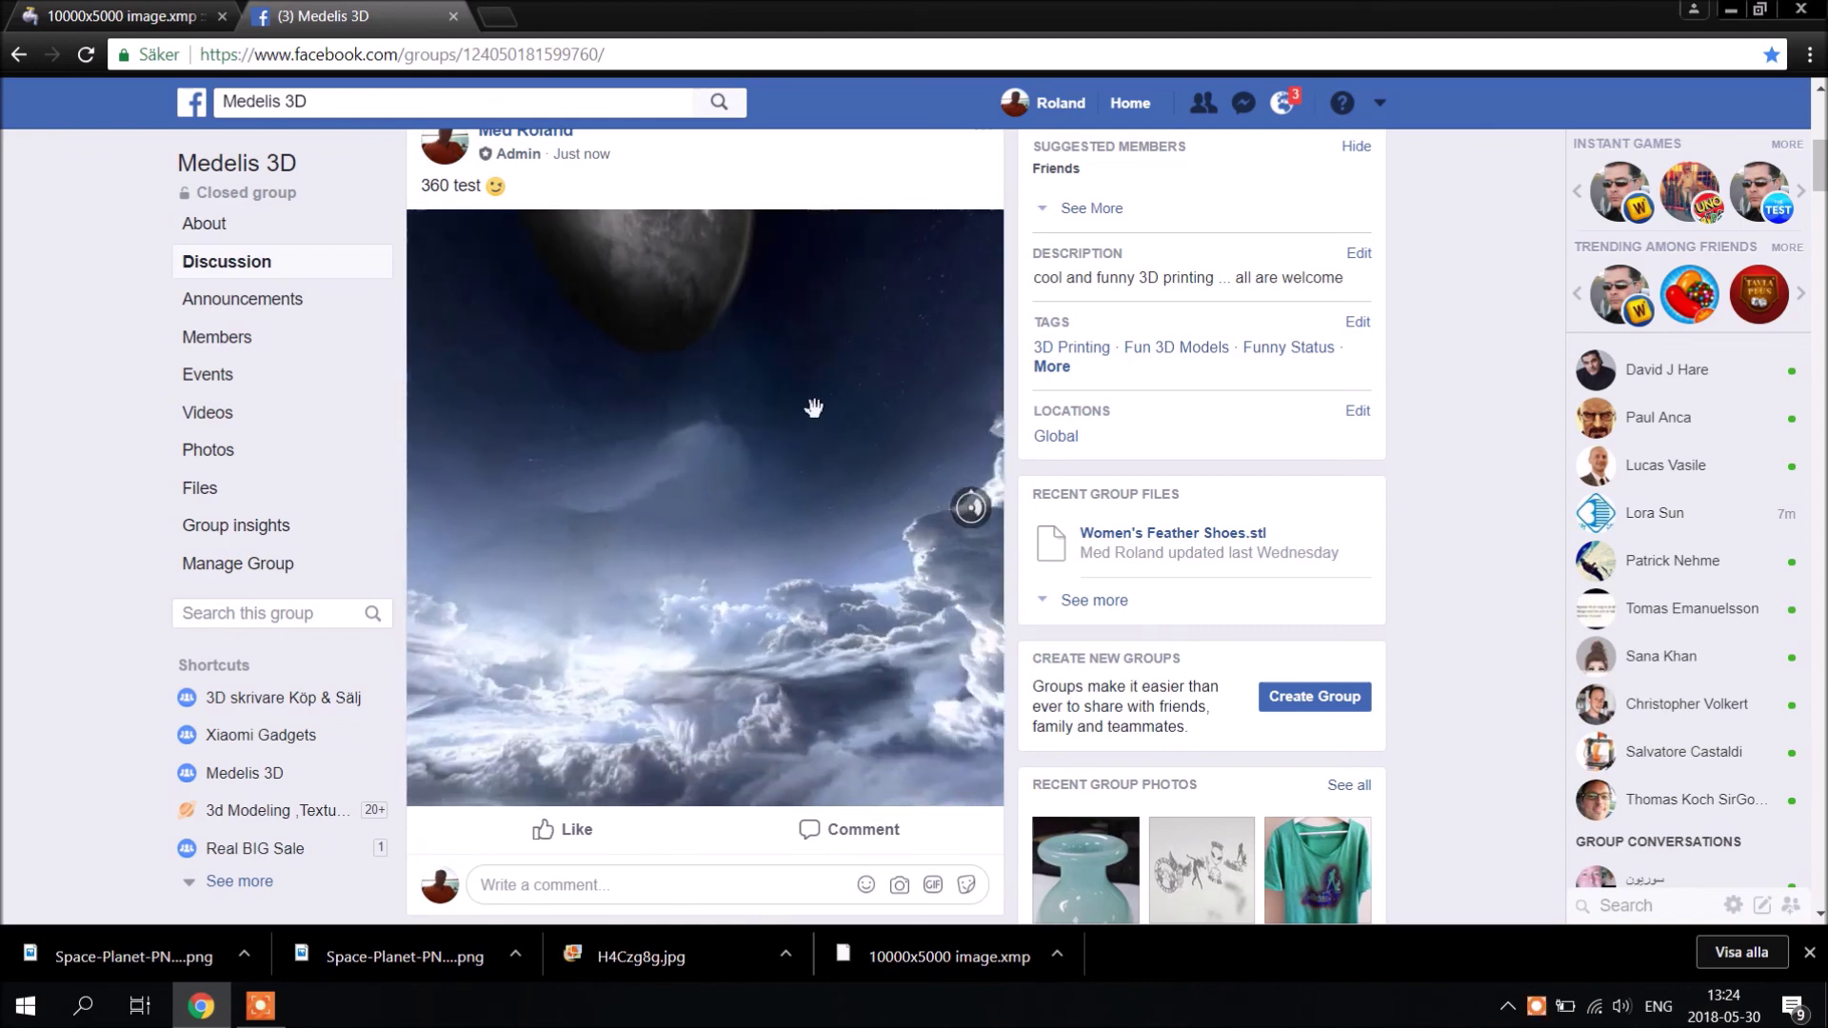
mouse_move(678, 346)
mouse_down()
mouse_move(743, 413)
mouse_move(726, 546)
mouse_move(727, 530)
mouse_move(798, 514)
mouse_move(707, 332)
mouse_up()
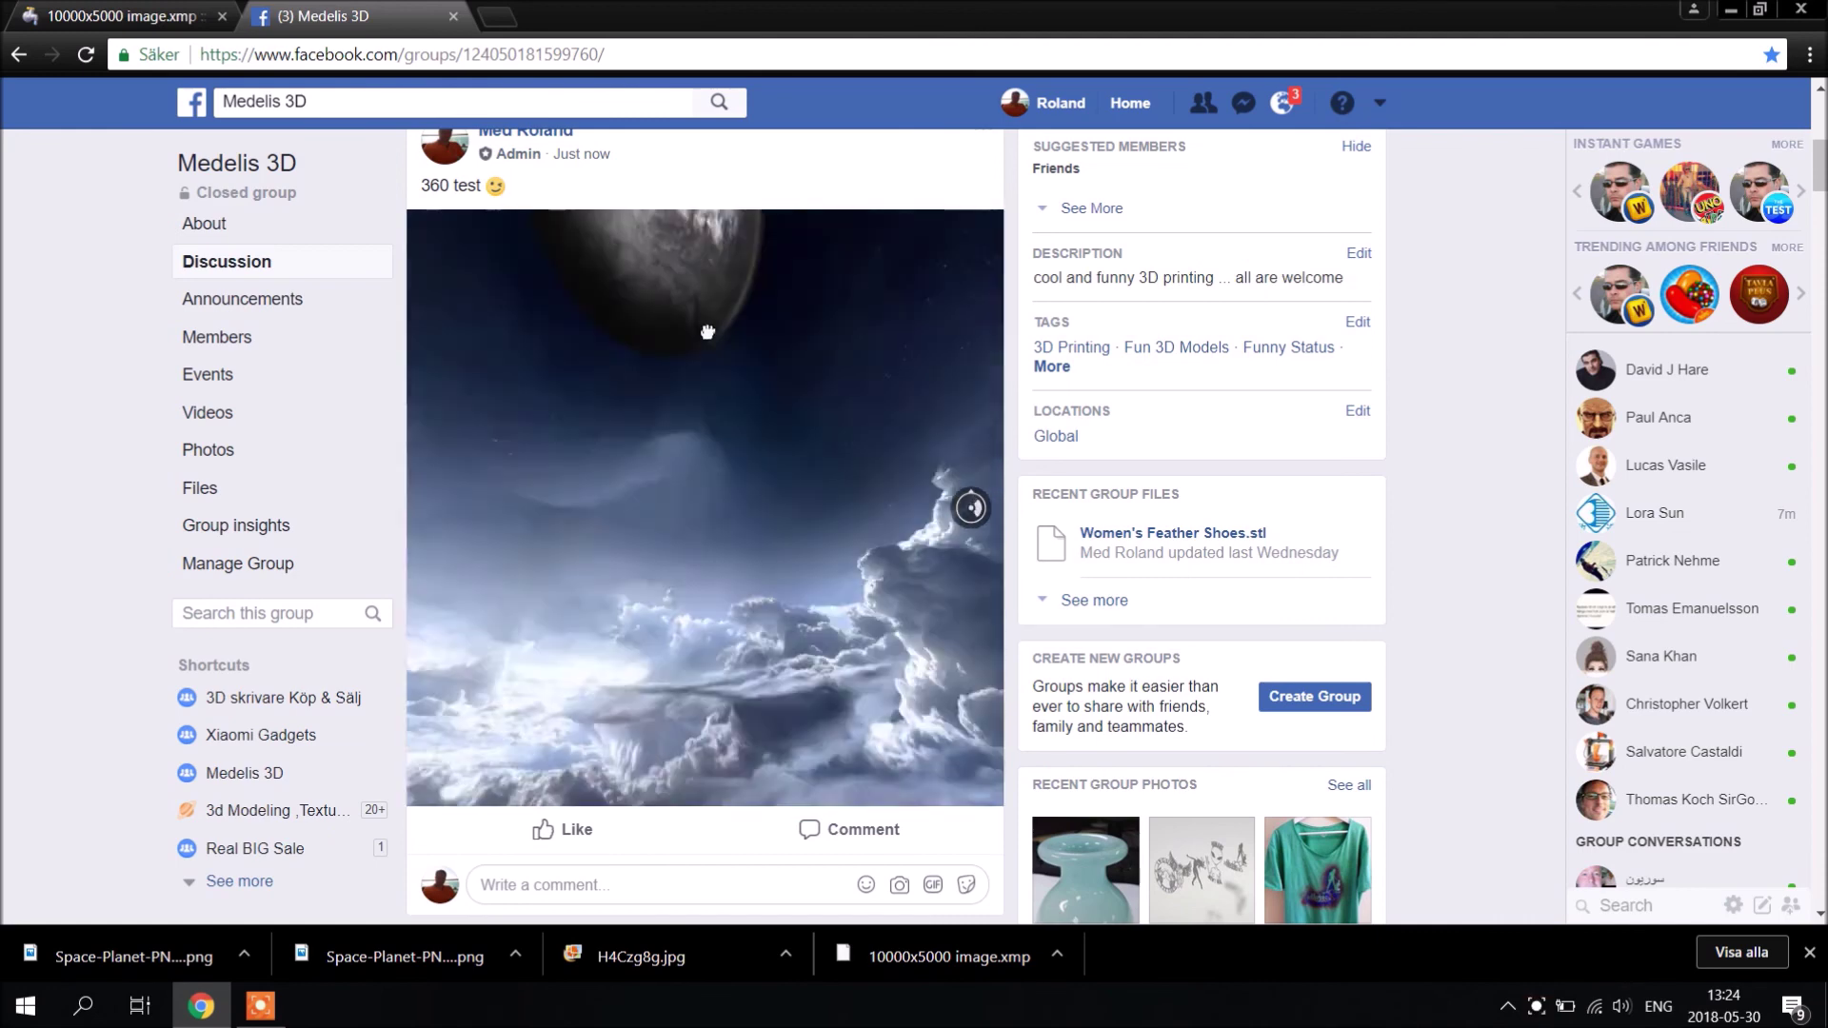